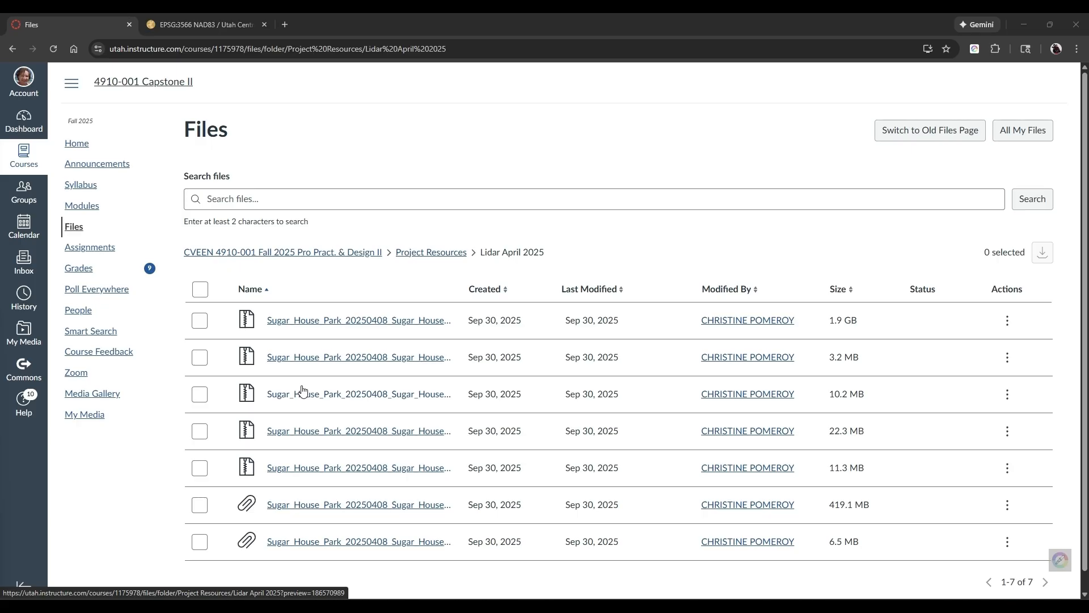
Step: Review the HEC-RAS 2021 and Lidar April 2025 folders in the course's Project Resources, plus the EPSG:3566 Utah Central projection page
left_click(449, 252)
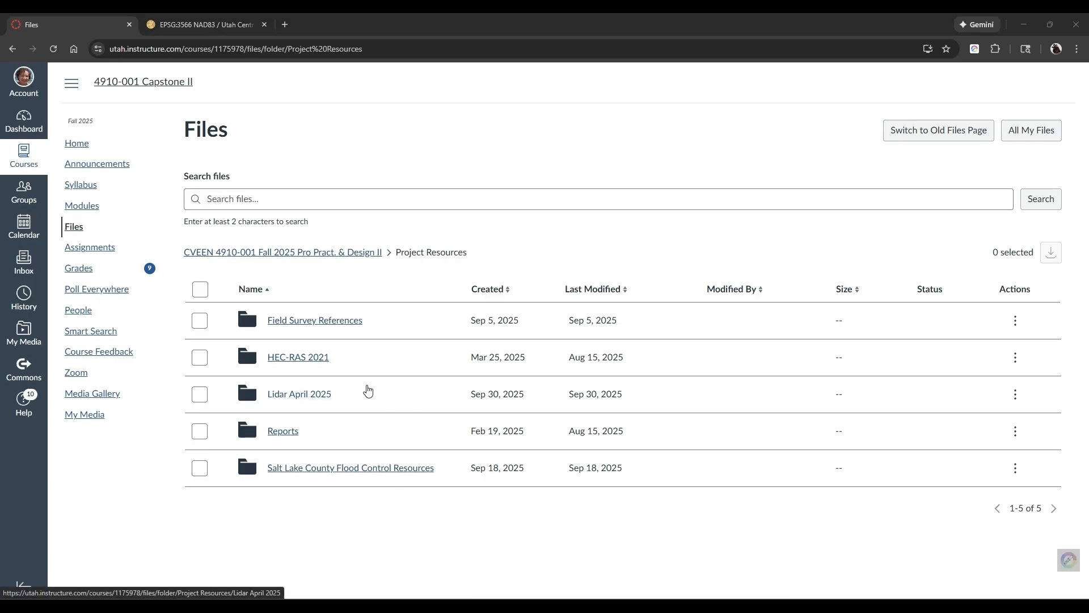
left_click(310, 364)
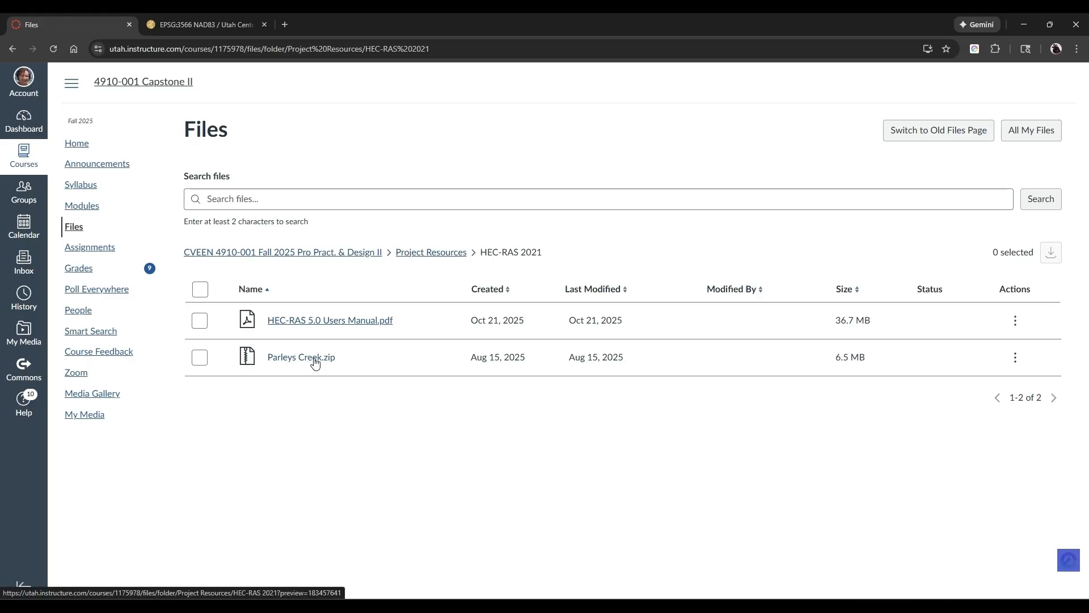
left_click(433, 253)
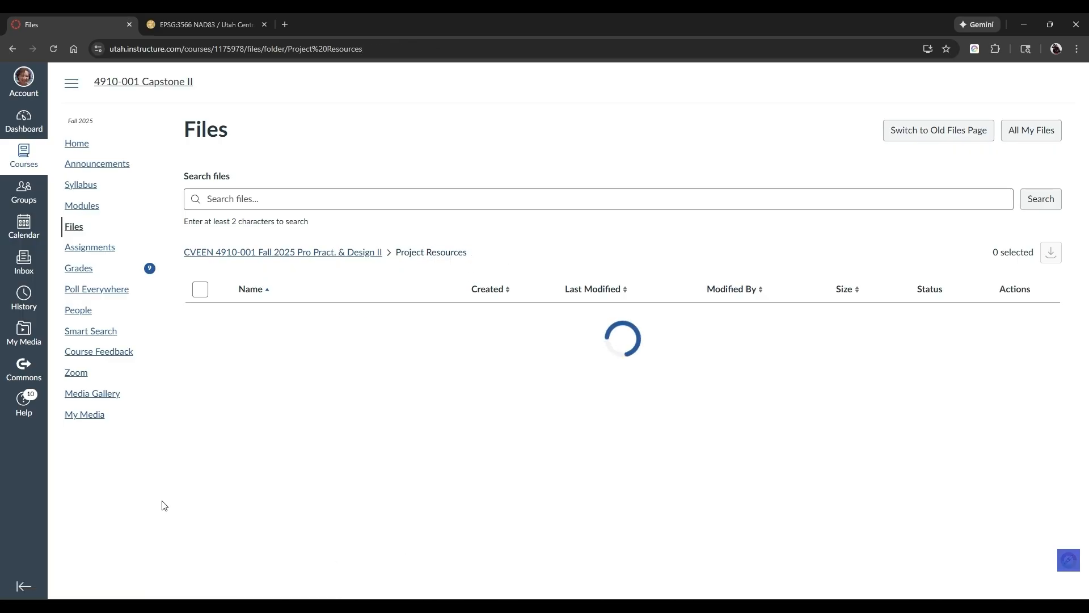
left_click(288, 403)
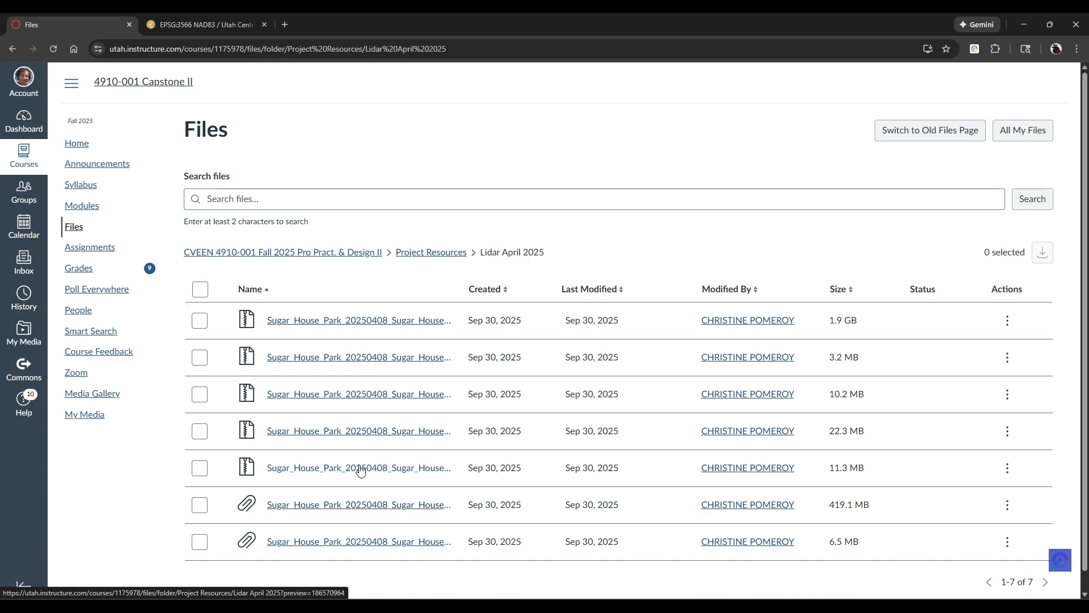
left_click(179, 25)
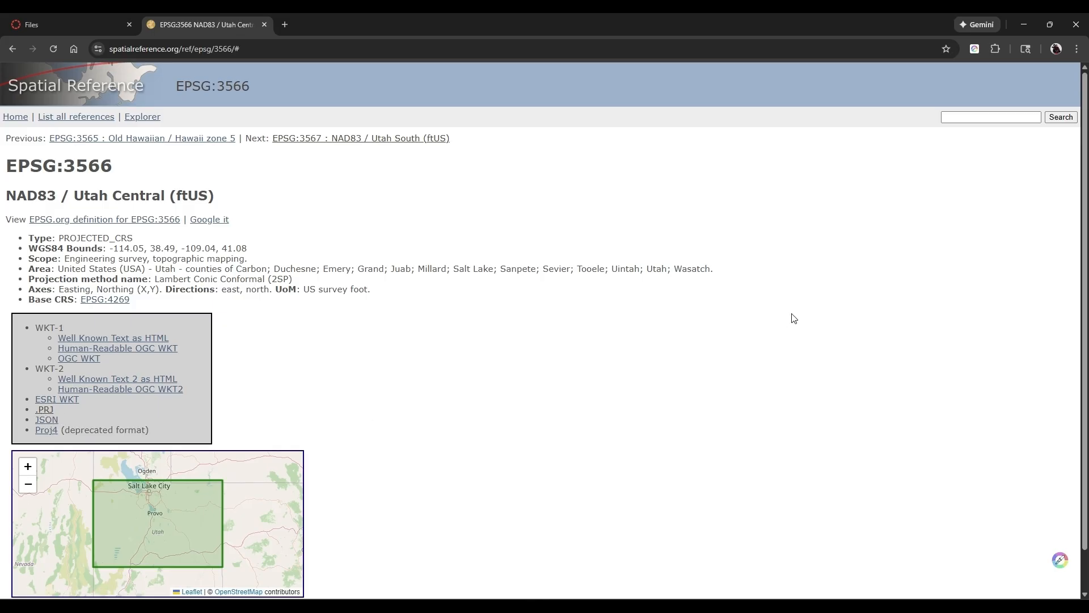
left_click(66, 27)
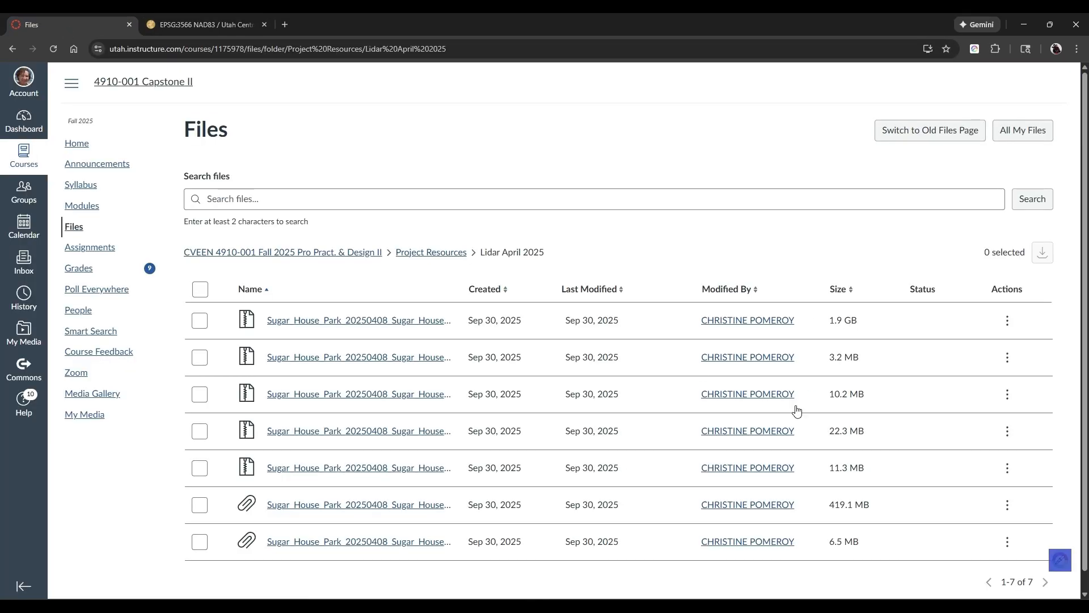
Step: Launch another instance of HEC-RAS 6.3.1 alongside the one already running and reposition its main window
mouse_move(708, 607)
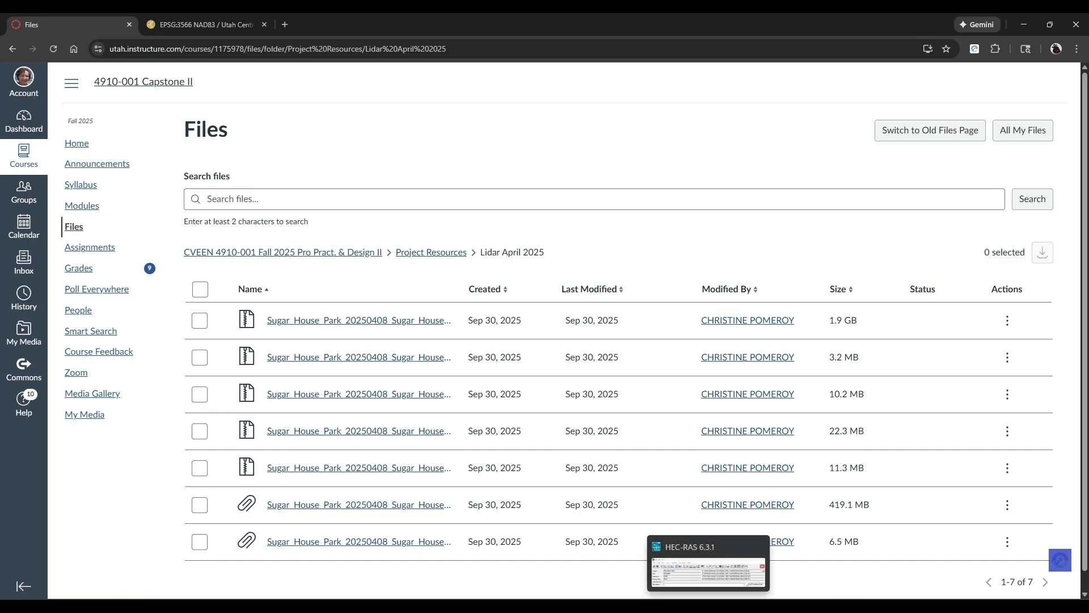
key("super+s")
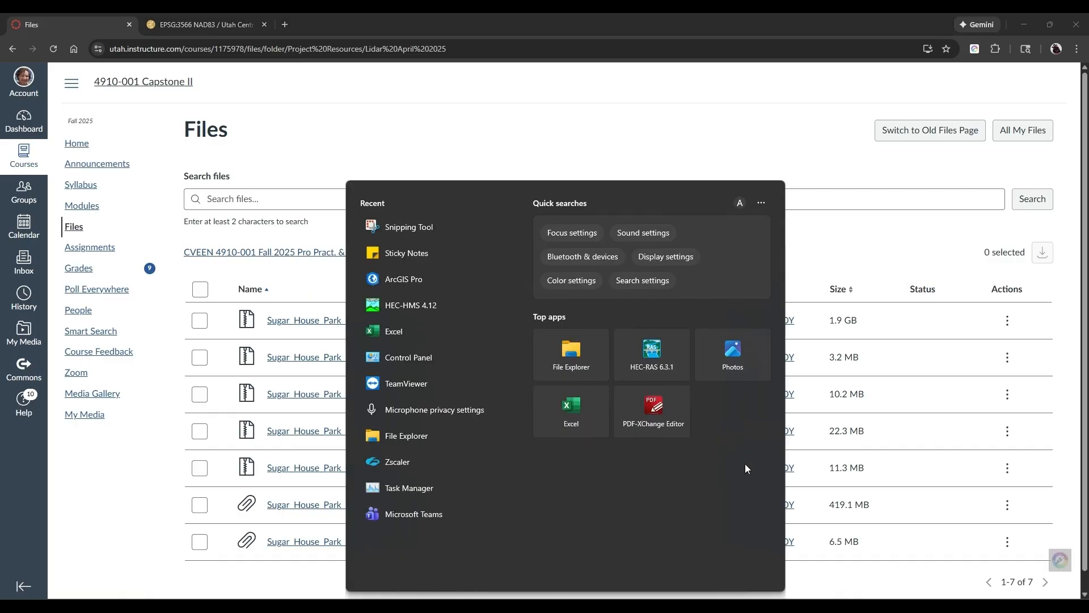
left_click(672, 366)
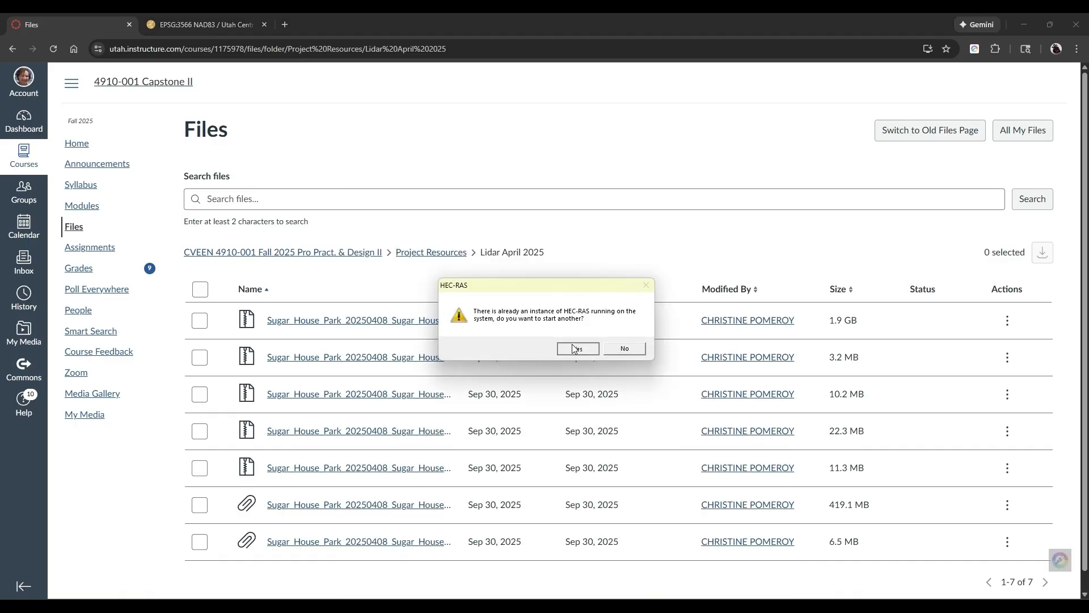
left_click(576, 348)
left_click_drag(361, 423, 697, 261)
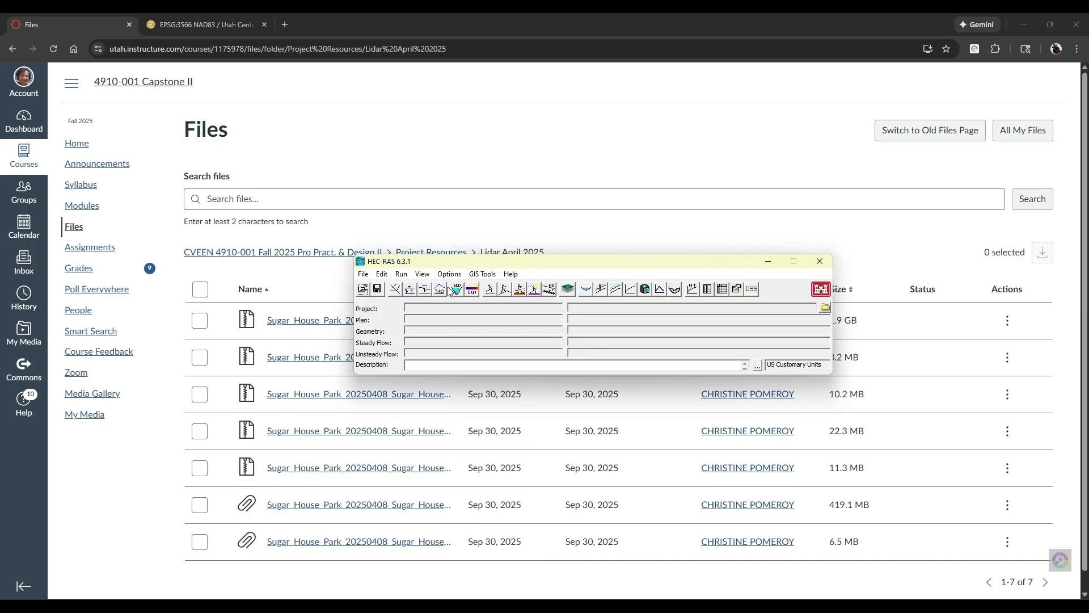
Step: Open the ParleysCreek.prj project from C:\School\TestParleys\Parleys Creek\Parleys Creek\2021 Study\Hydraulics\Simulations
left_click(363, 274)
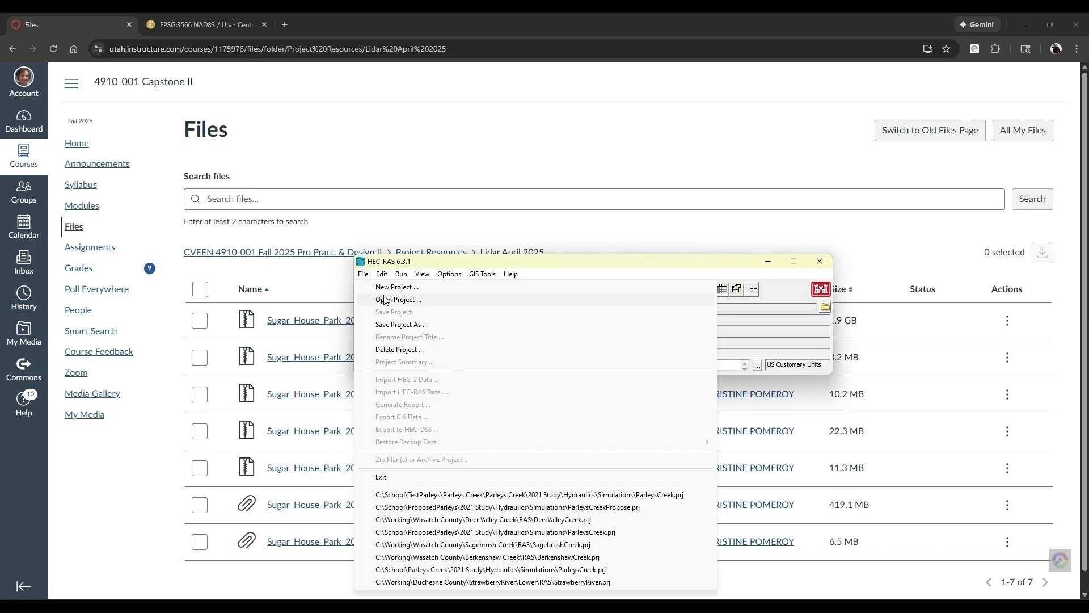
left_click(414, 298)
double_click(467, 178)
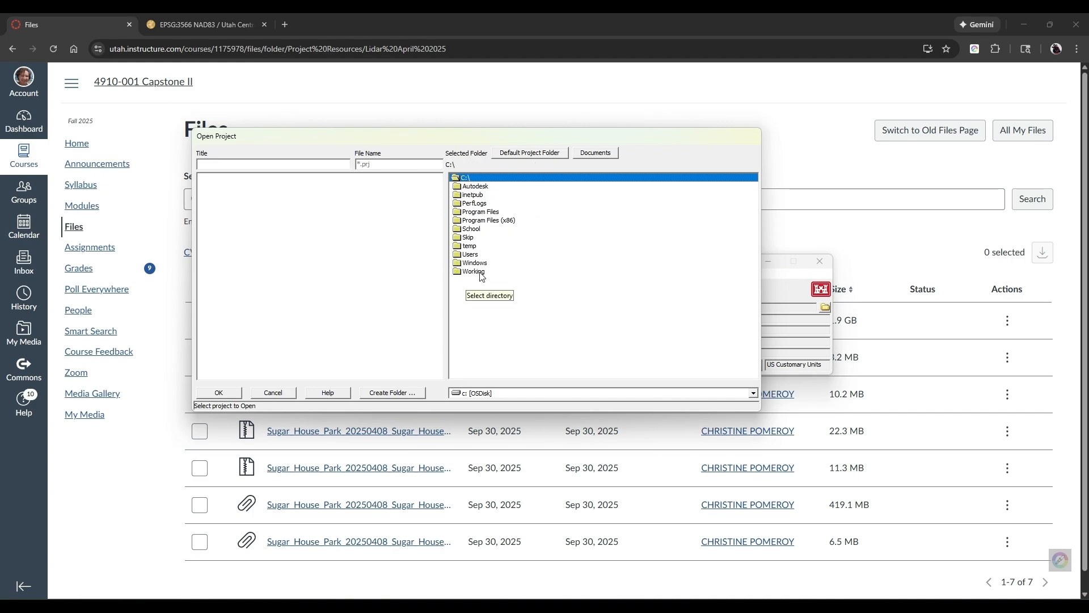
double_click(471, 229)
double_click(476, 221)
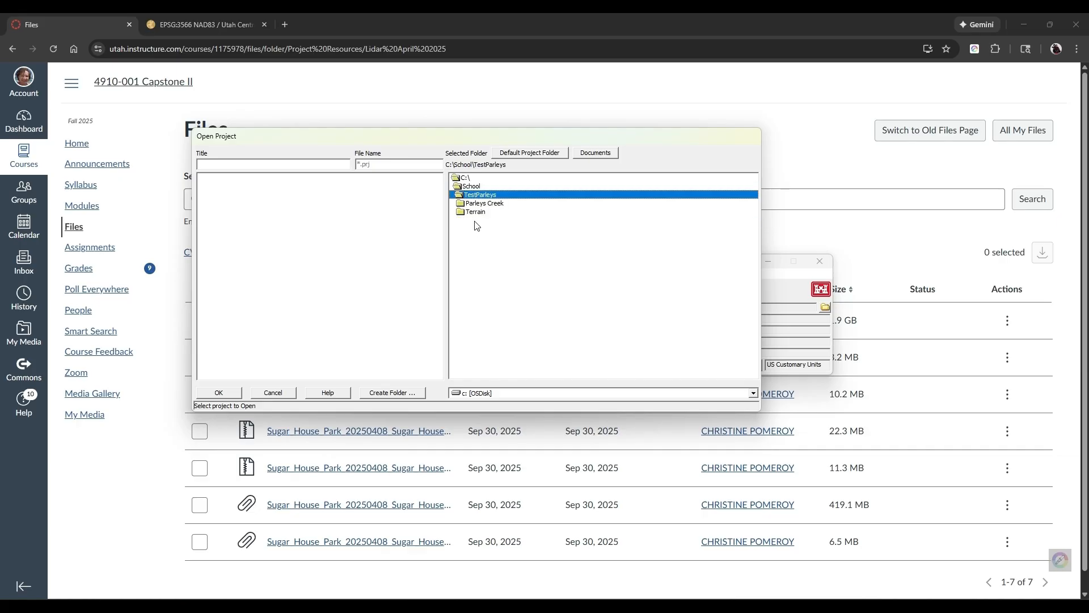
double_click(480, 203)
double_click(489, 212)
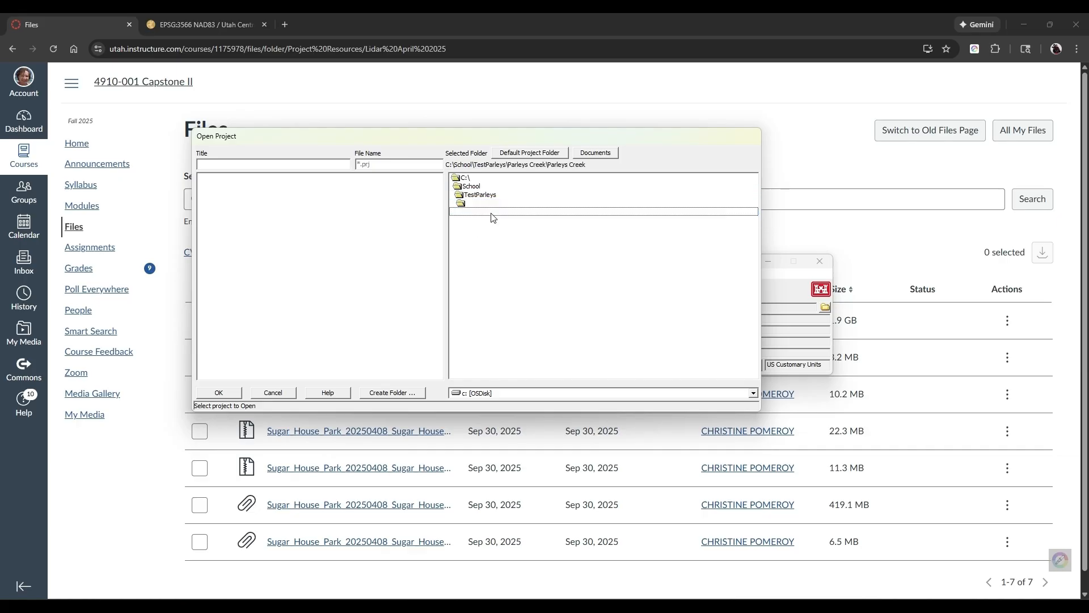
double_click(491, 221)
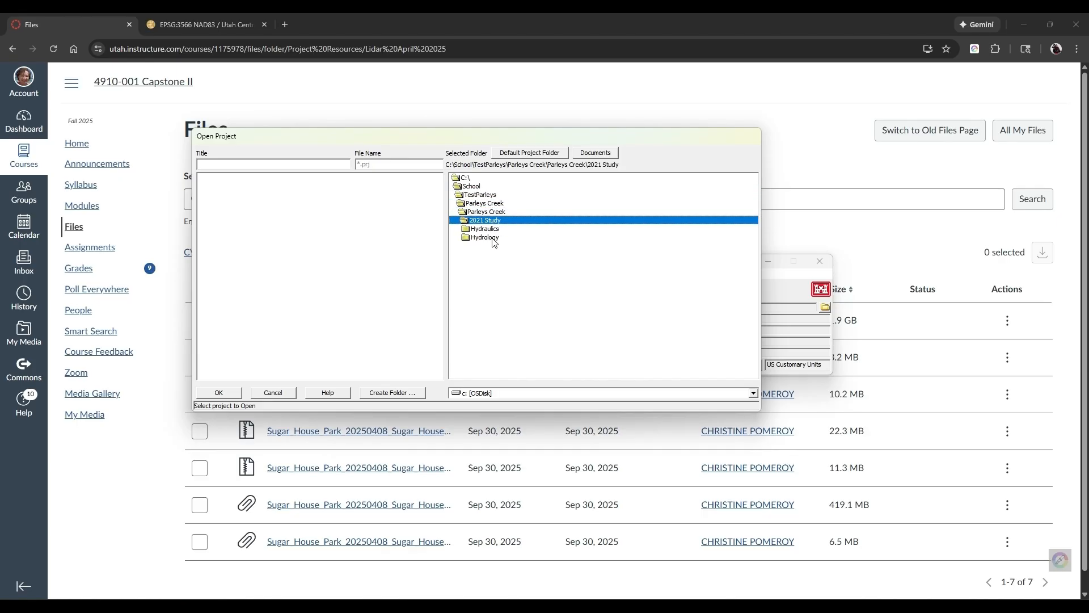
double_click(489, 229)
double_click(499, 254)
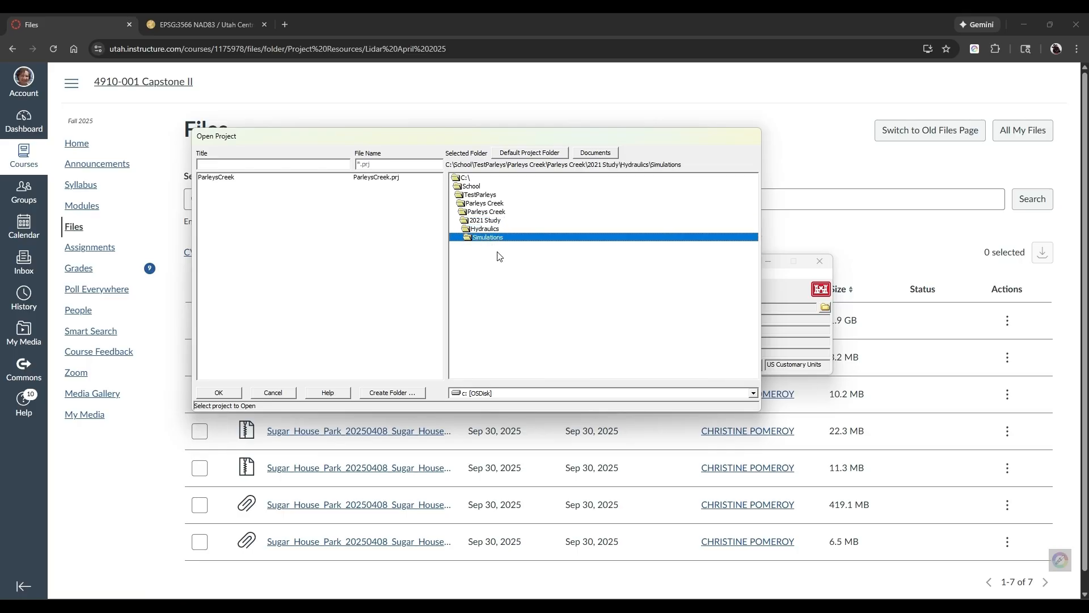
double_click(374, 178)
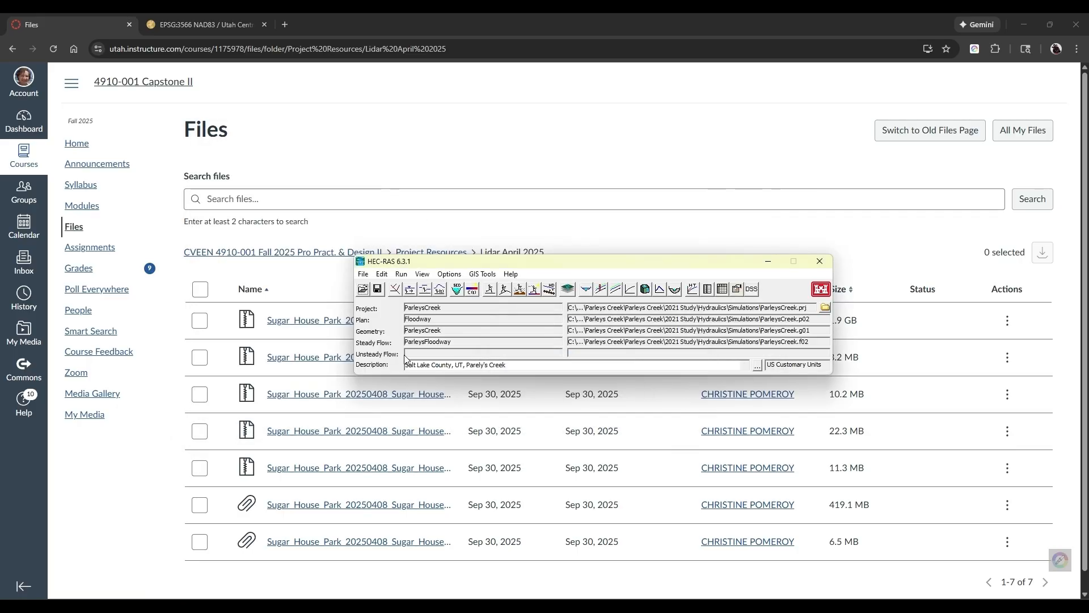
Step: Open RAS Mapper and display the ParleysCreek geometry's Rivers, Cross Sections, Bridges/Culverts and Inline Structures layers
left_click_drag(551, 262, 488, 261)
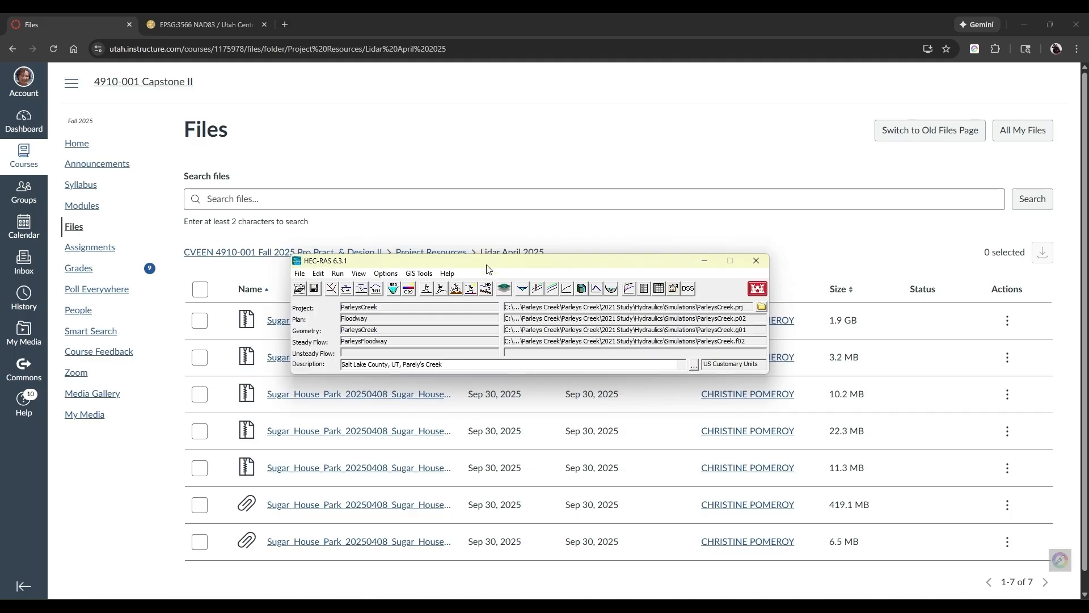
left_click(505, 290)
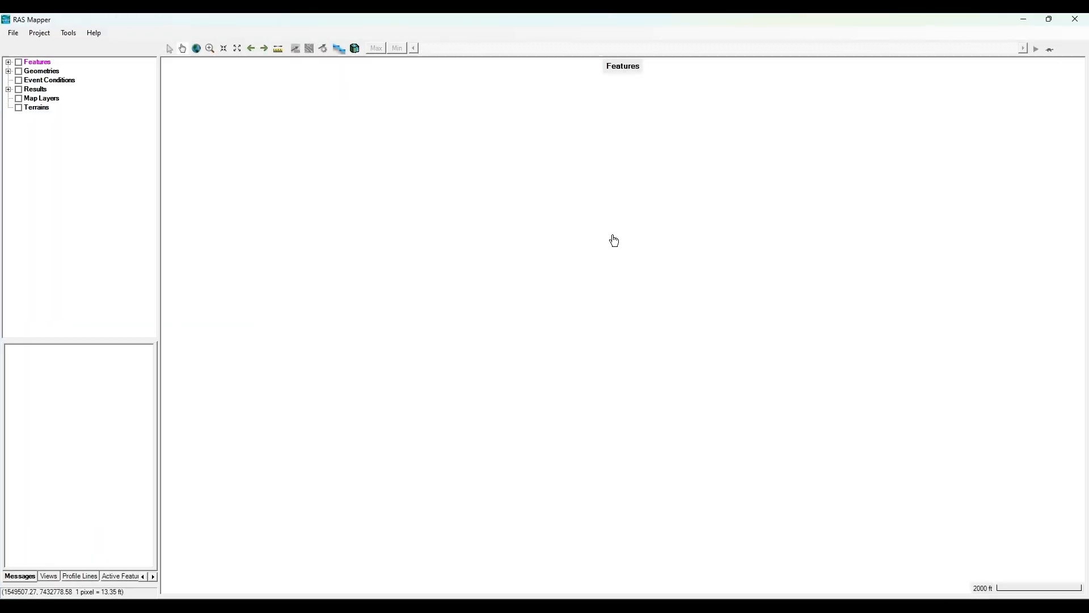
left_click(19, 72)
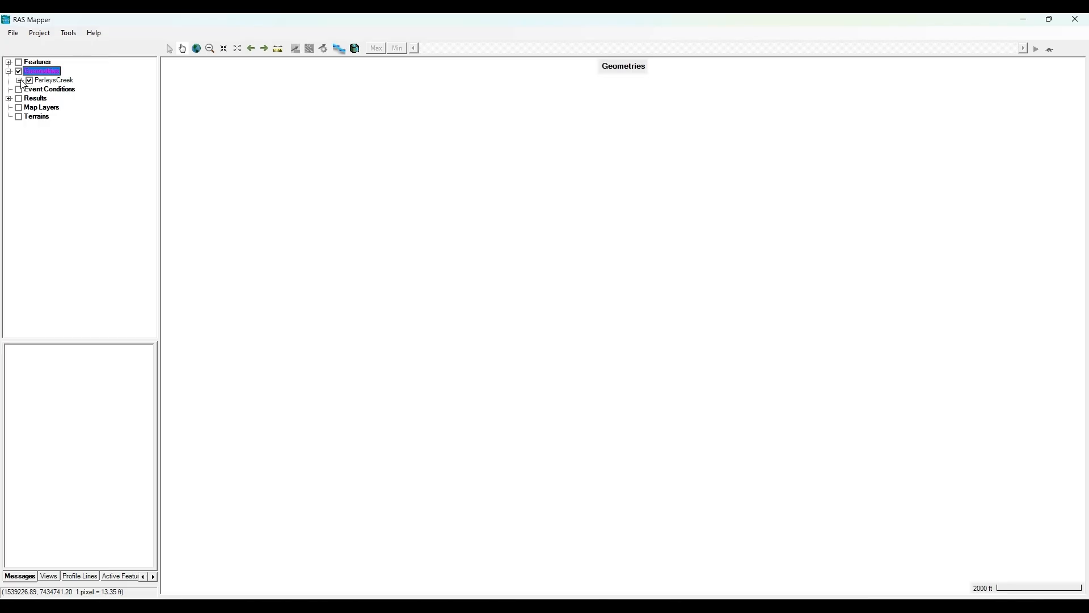
left_click(19, 80)
double_click(53, 92)
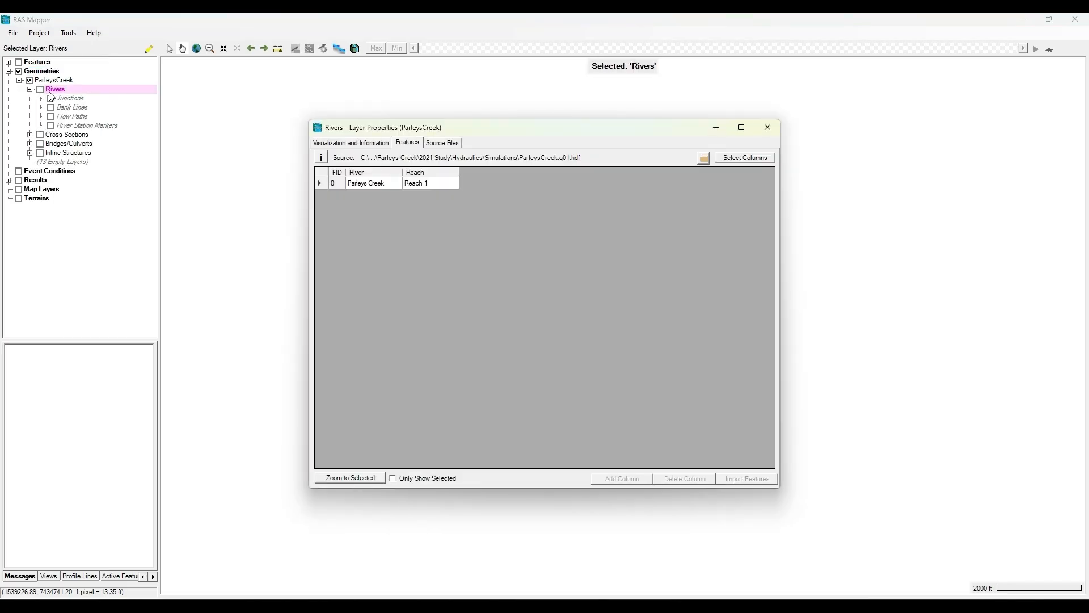
left_click(758, 130)
left_click(30, 89)
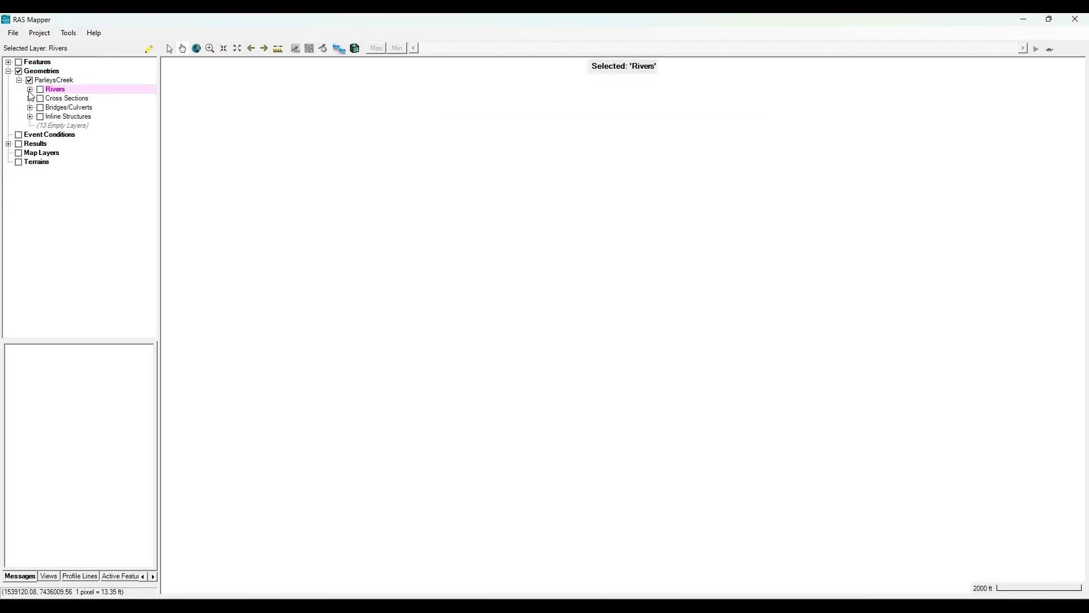
left_click(41, 89)
left_click(41, 99)
left_click(41, 107)
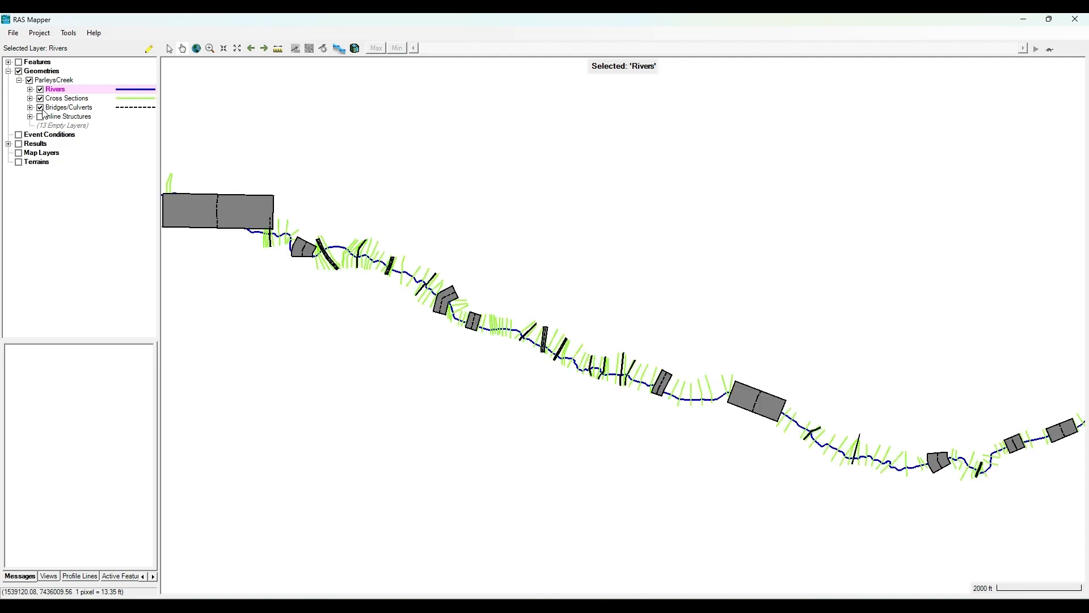
left_click(41, 117)
scroll(470, 270, "down", 1)
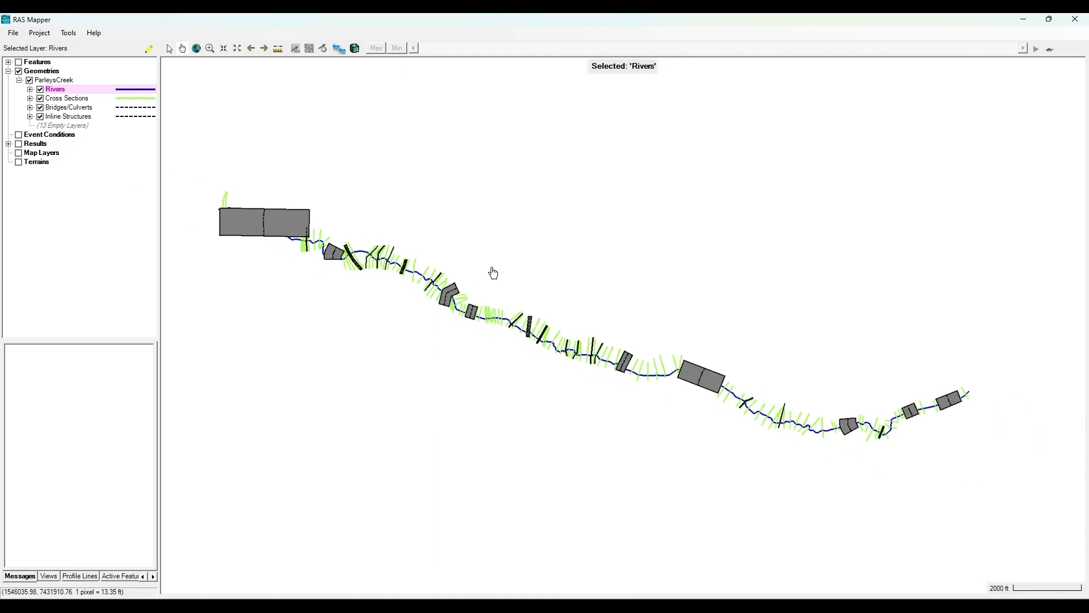
Step: Set the project's coordinate reference system using the 3566.prj file from the TestParleys\Parleys Creek\Projection folder
left_click(49, 37)
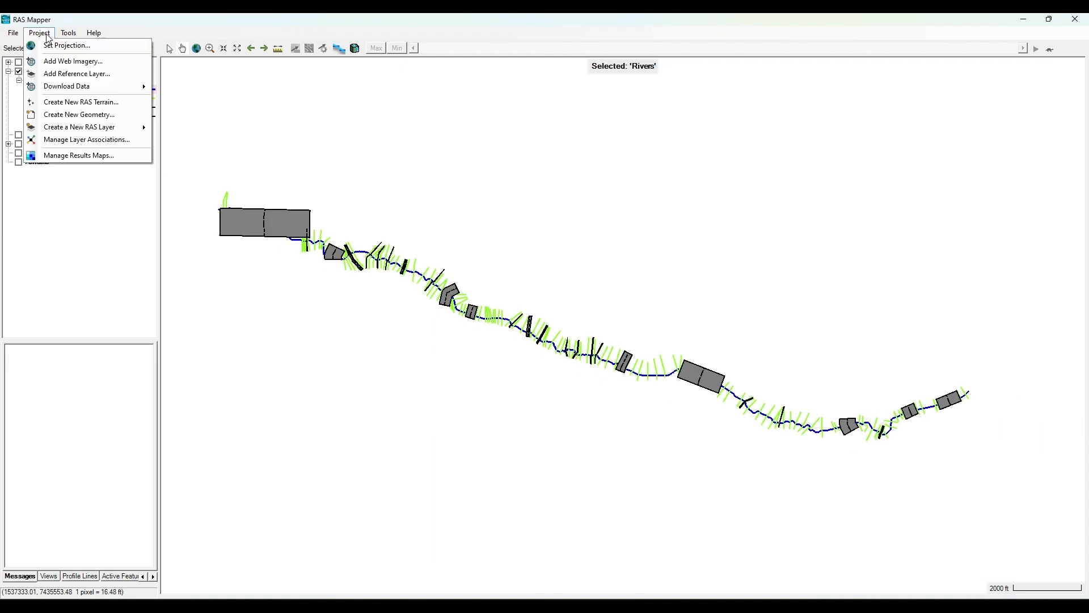
left_click(51, 46)
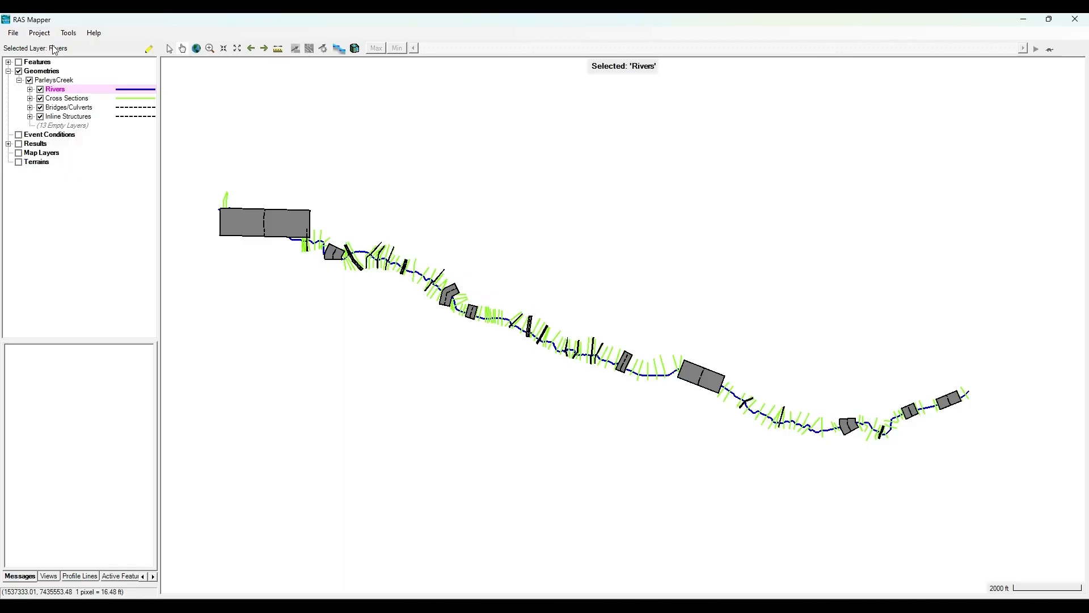
left_click(705, 216)
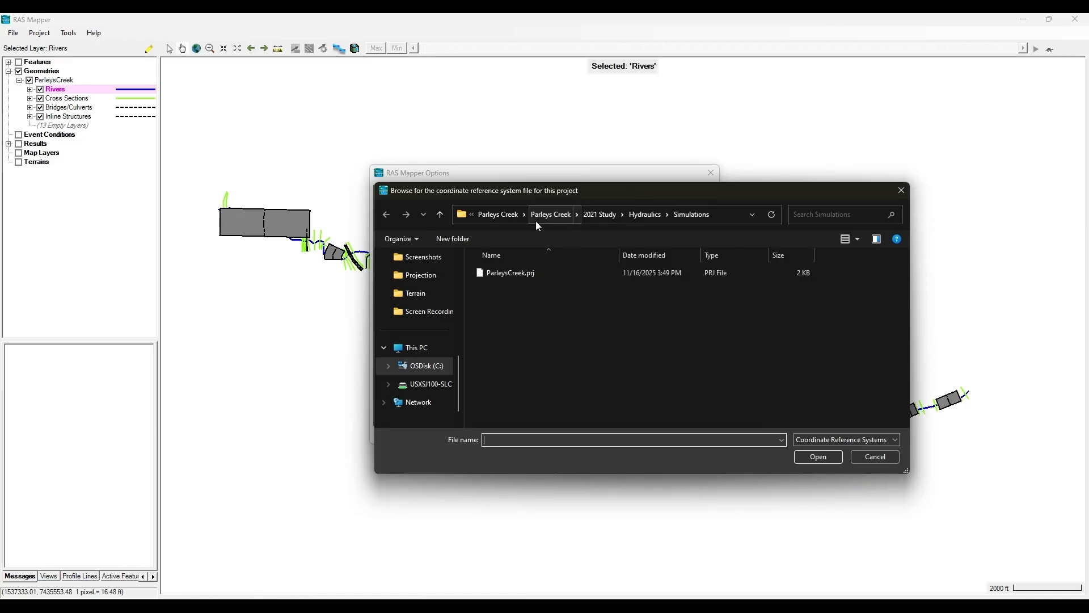
left_click(512, 216)
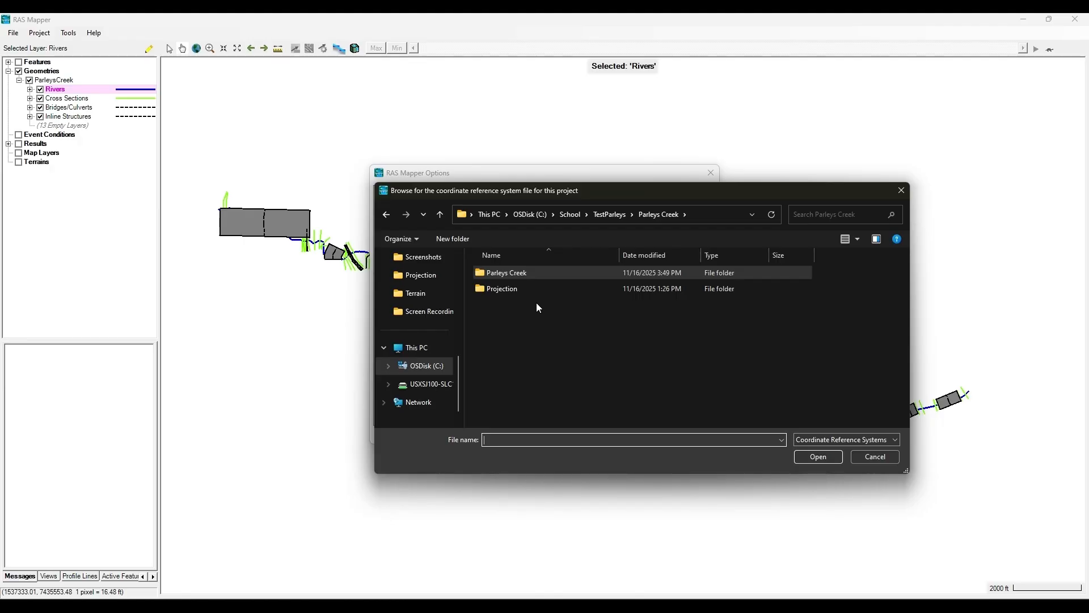
double_click(510, 289)
double_click(503, 277)
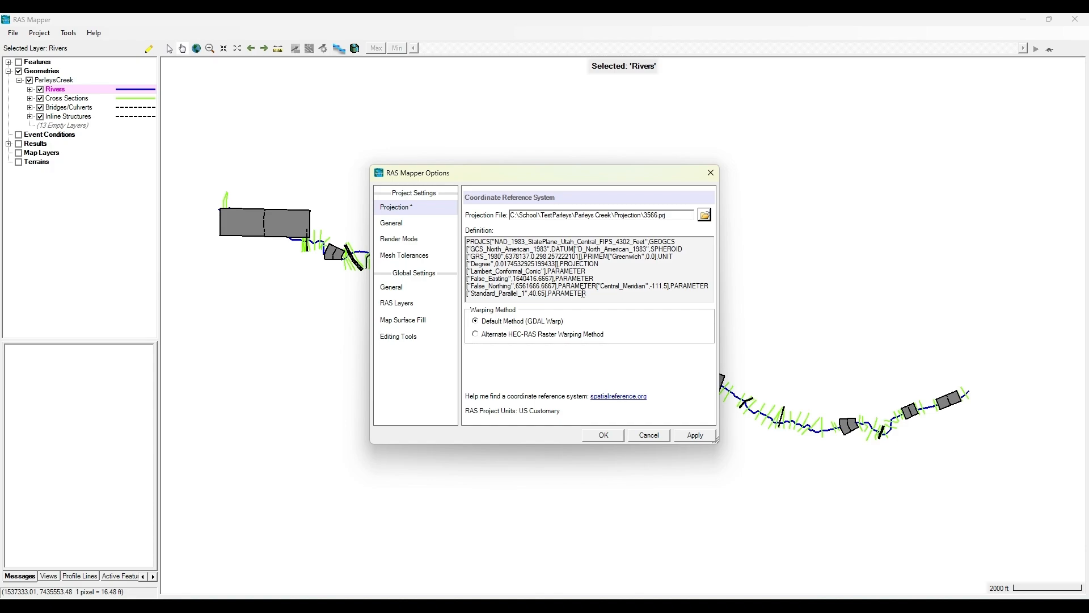
left_click(696, 435)
left_click(649, 436)
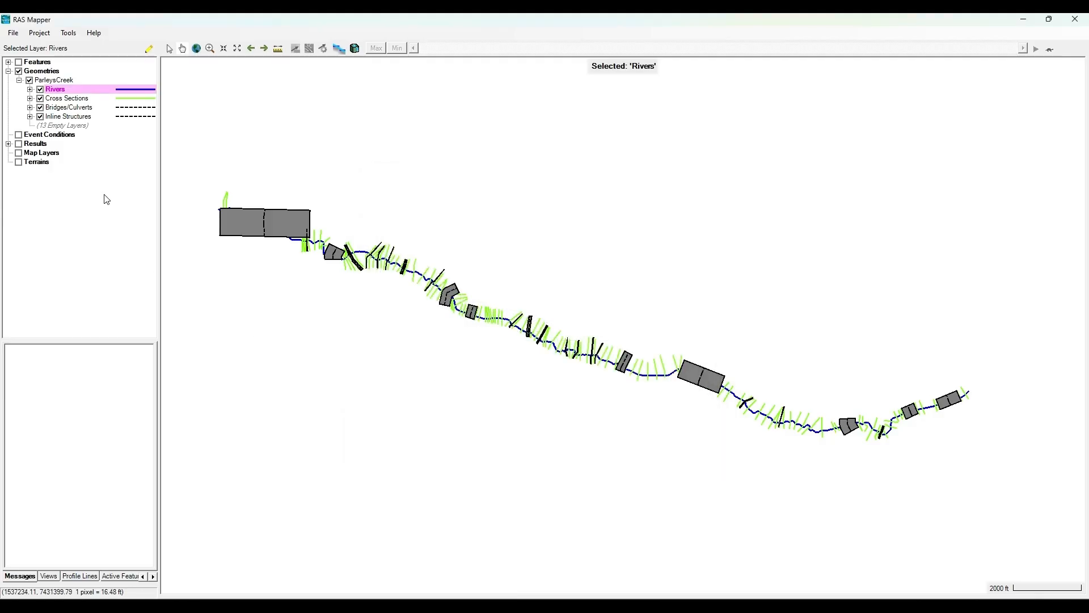
Step: Start a new RAS terrain and add the Sugar House Park GeoTIFF DTM from C:\School\TestParleys\Terrain, showing all file types (*.*)
left_click(48, 164)
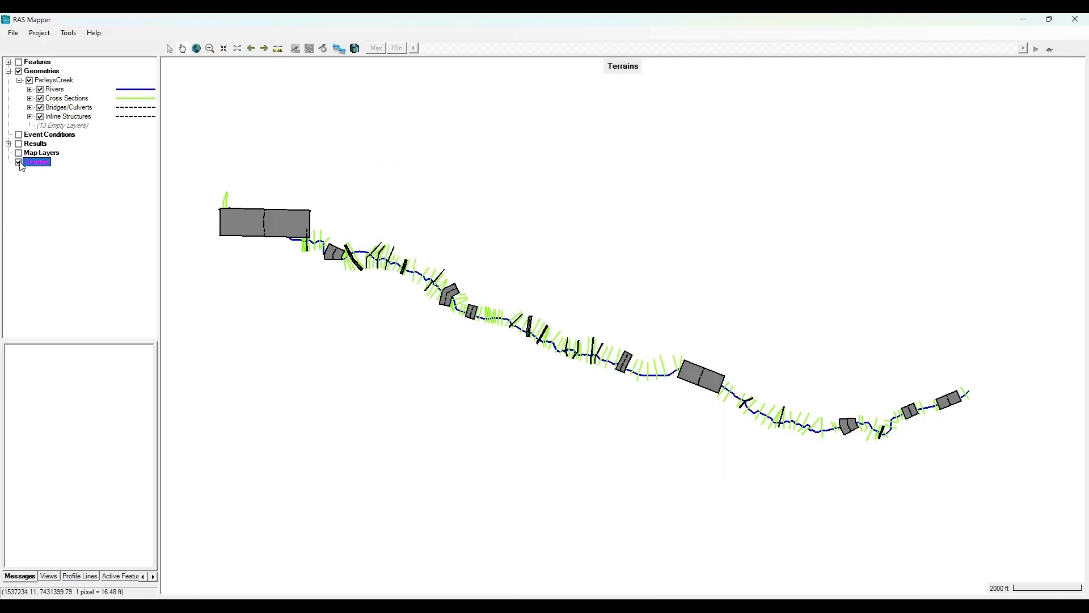
right_click(37, 165)
left_click(72, 189)
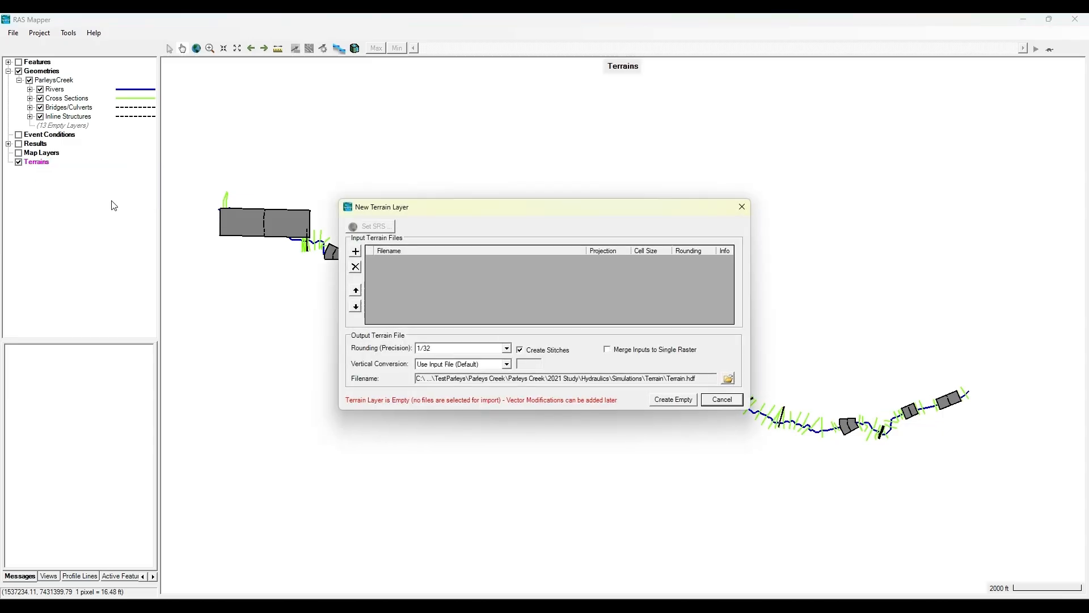
left_click(355, 251)
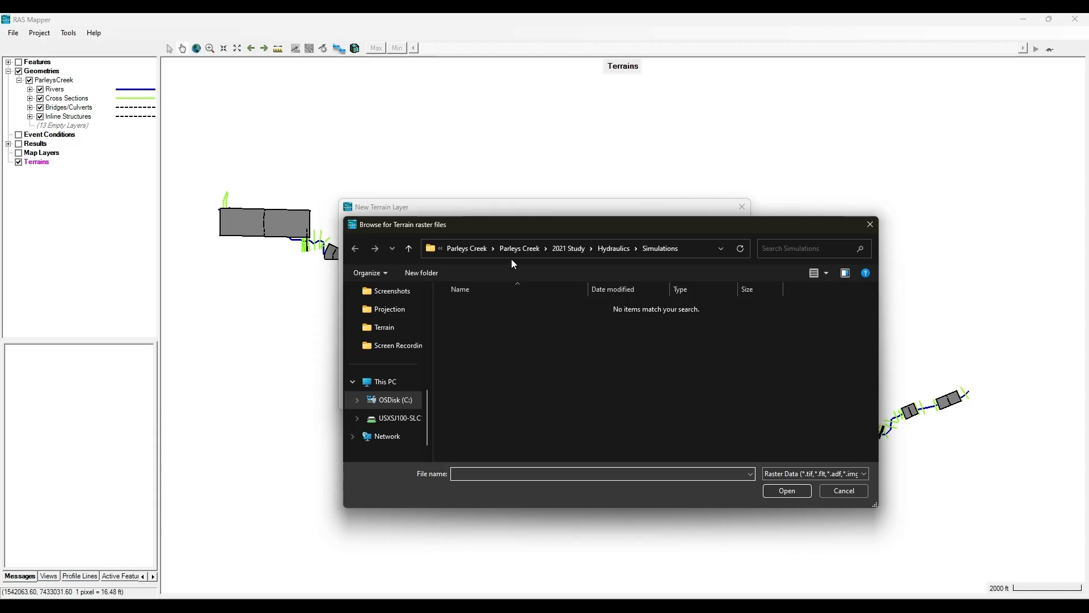
left_click(523, 251)
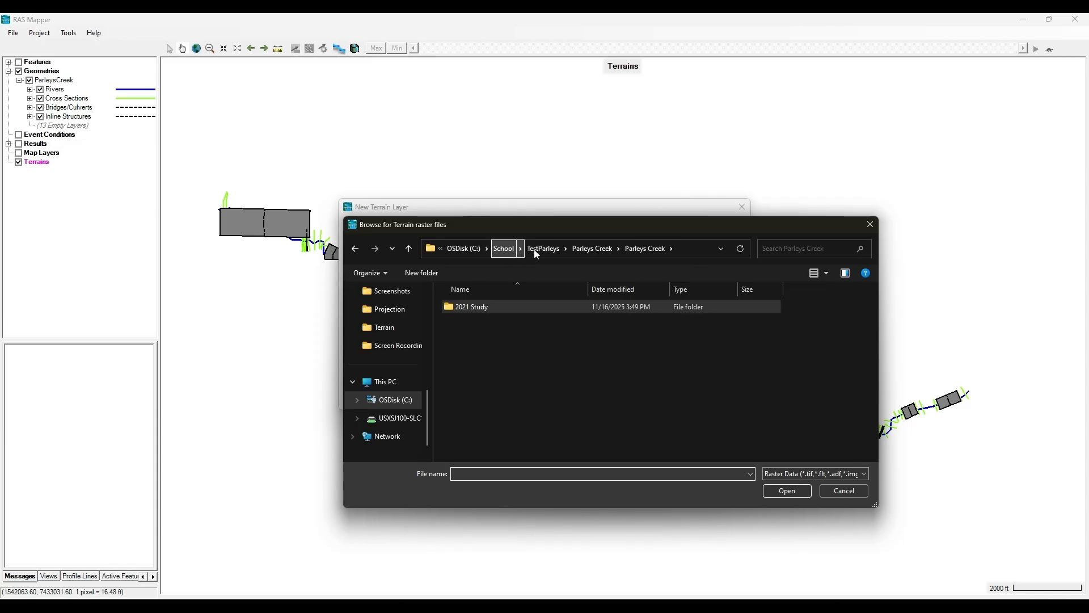
left_click(586, 250)
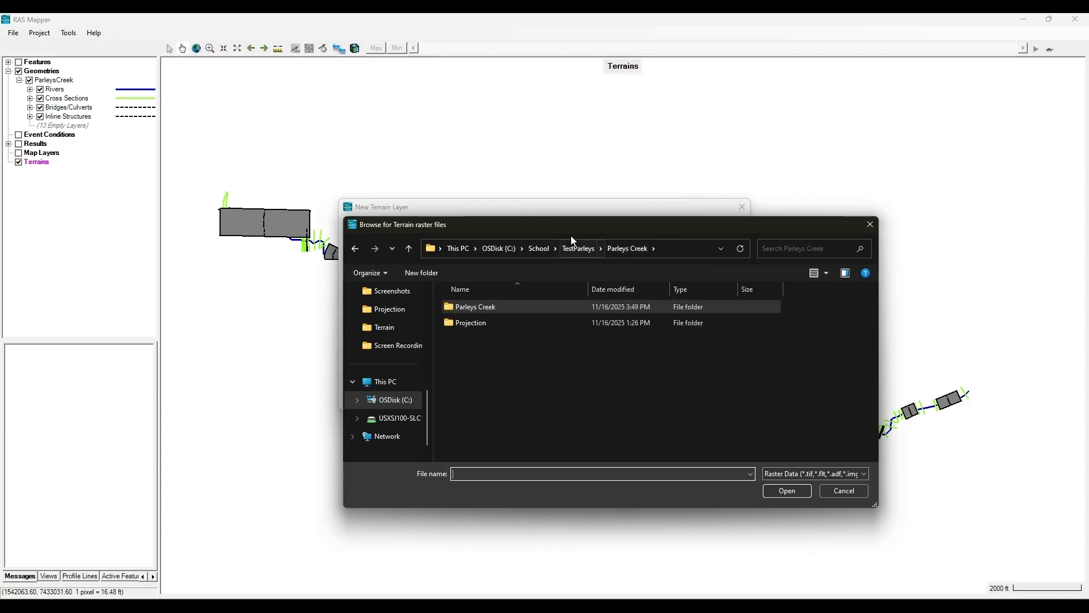
left_click(573, 241)
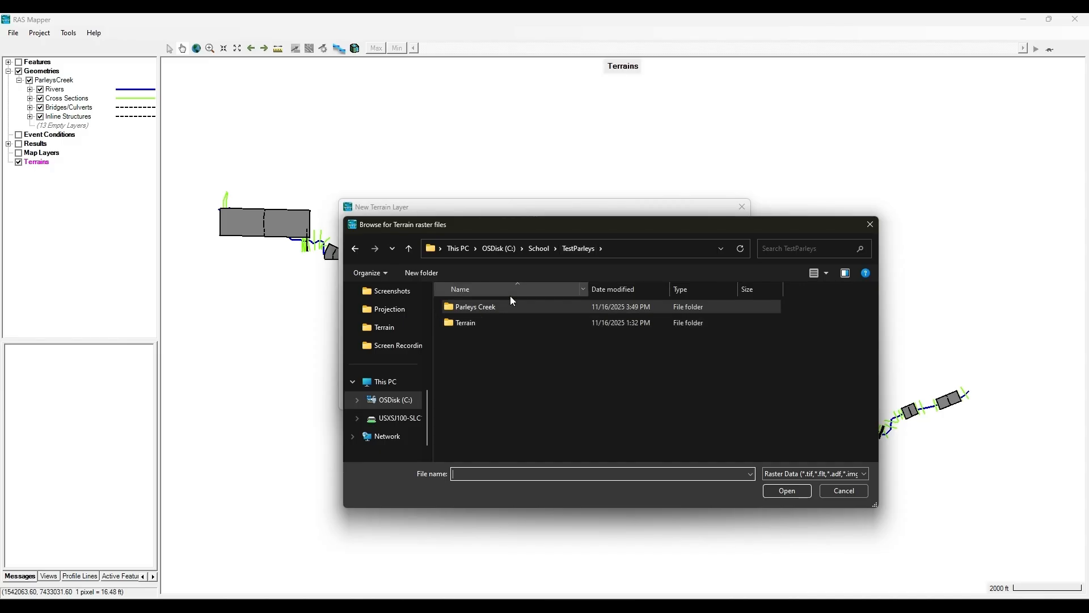
double_click(496, 321)
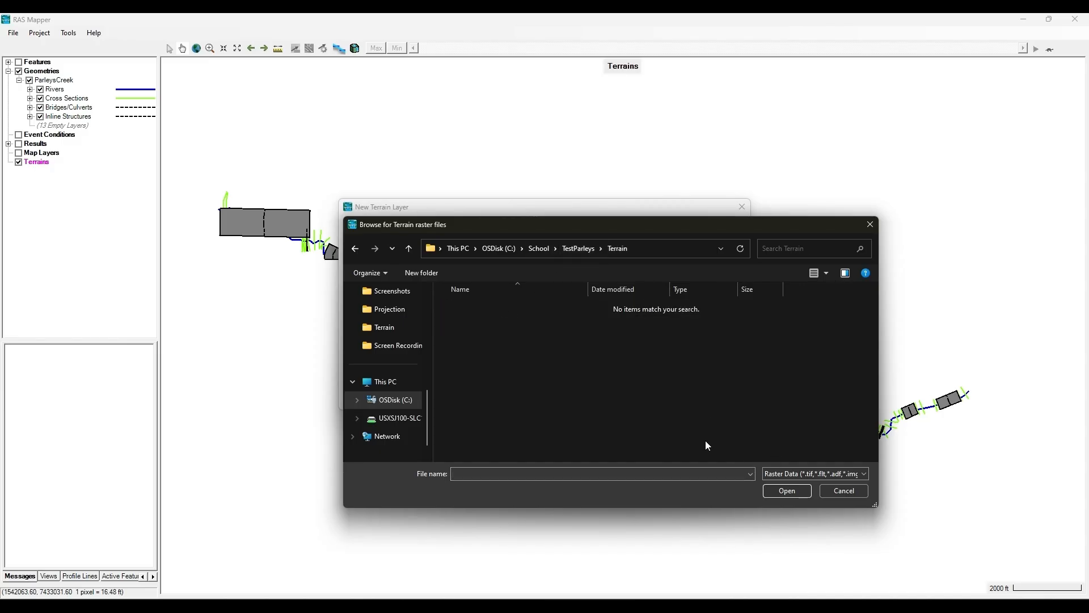
left_click(811, 477)
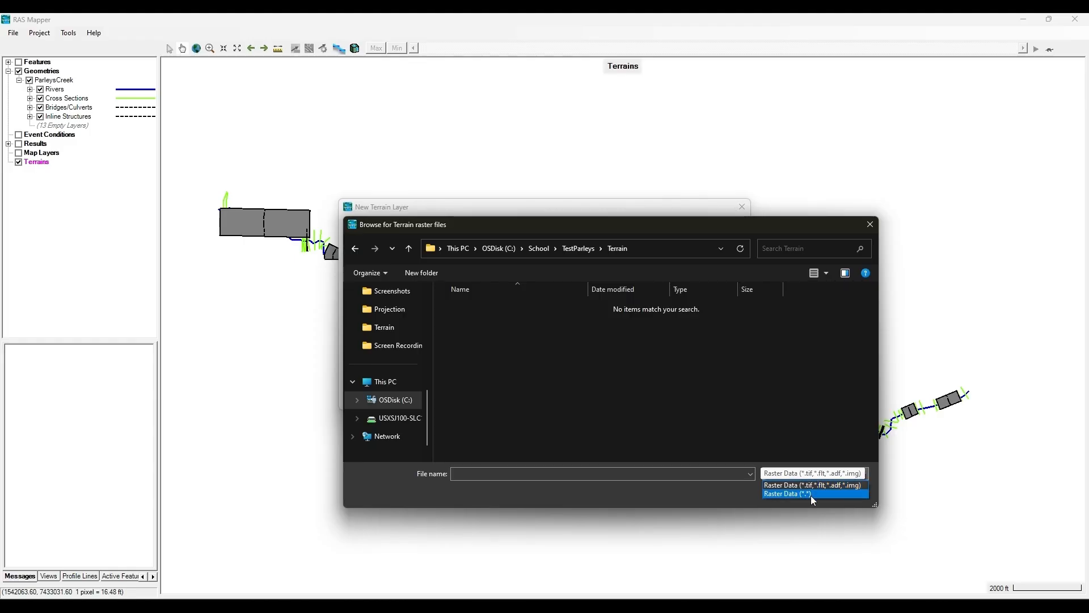
left_click(812, 494)
double_click(579, 307)
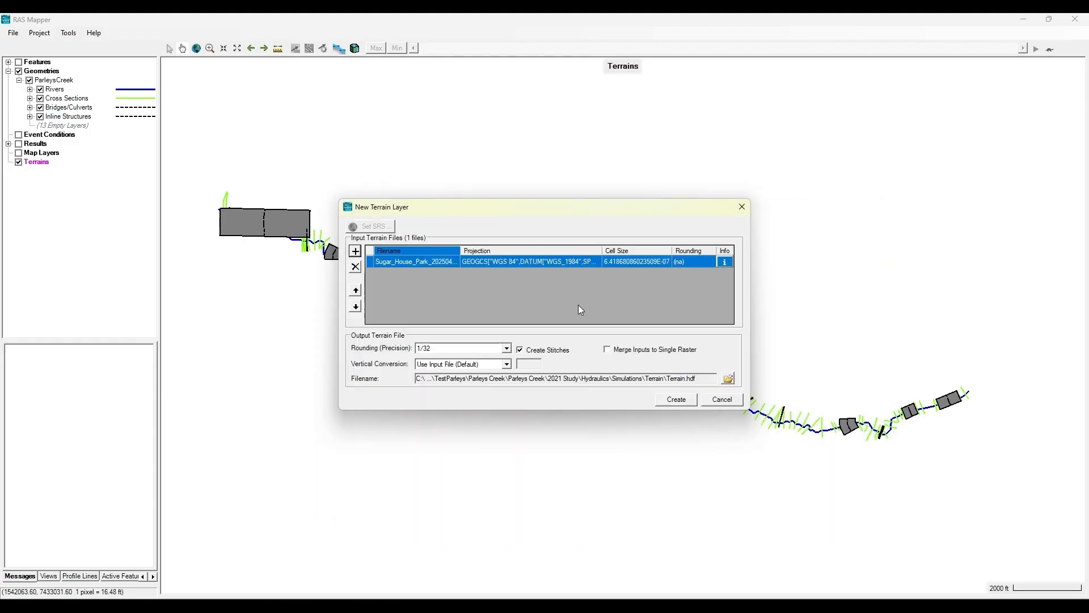
Step: Create the terrain from the added raster with 1/32 rounding and stitches, and close the computation window
left_click(677, 400)
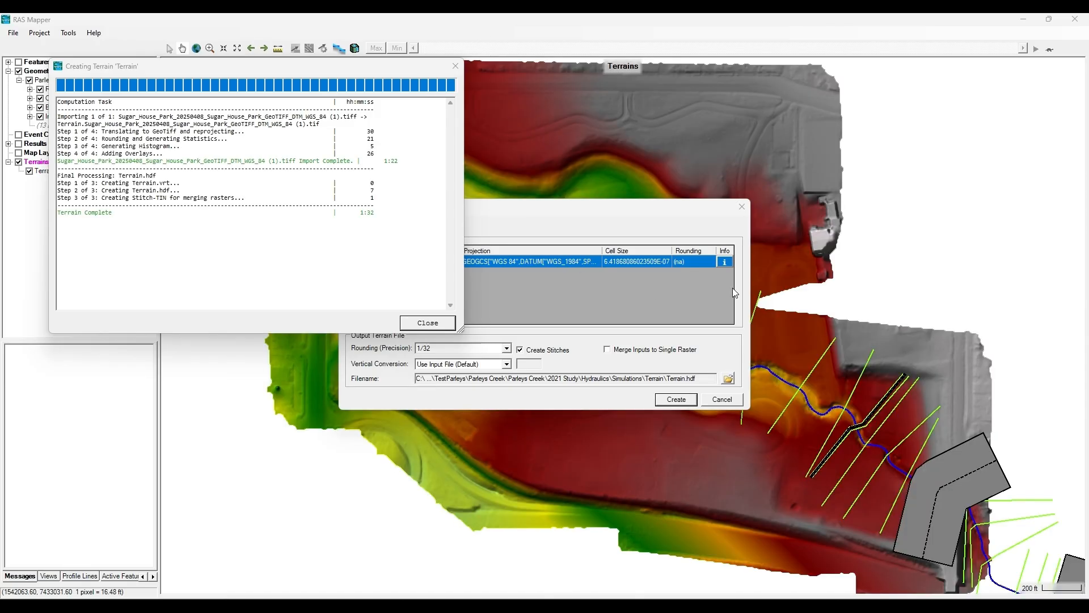
left_click(442, 323)
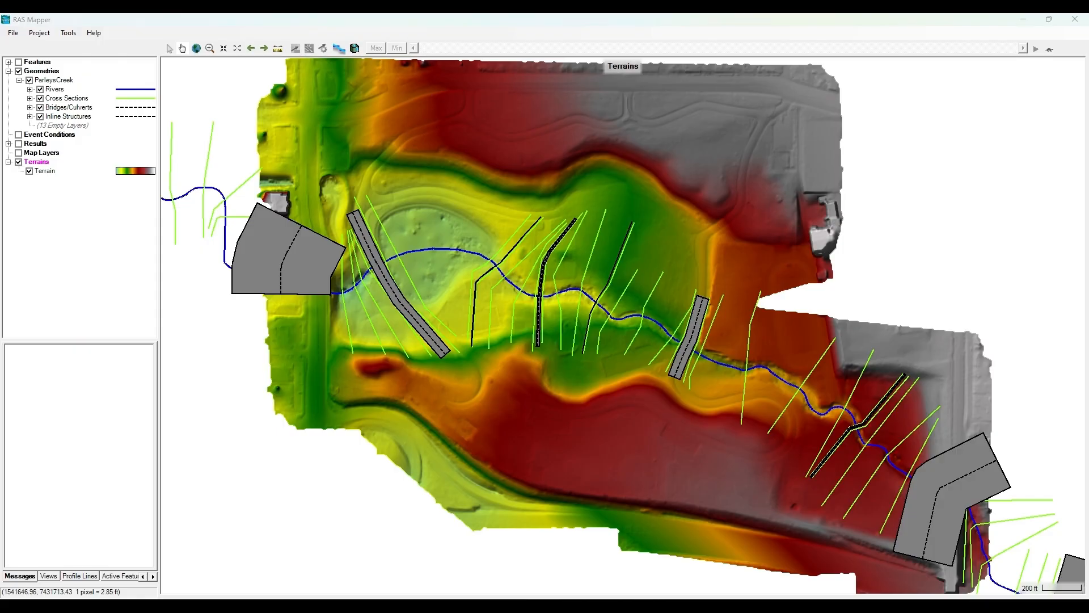
scroll(794, 352, "down", 1)
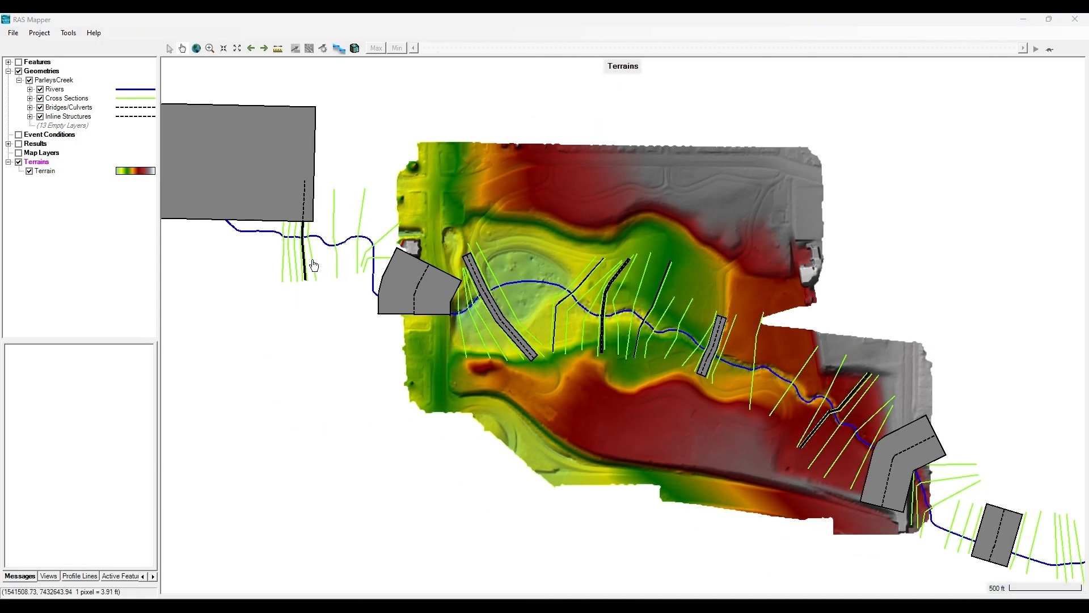
Step: Add Google Hybrid web imagery to the Map Layers using the near resample method
left_click(32, 161)
right_click(31, 153)
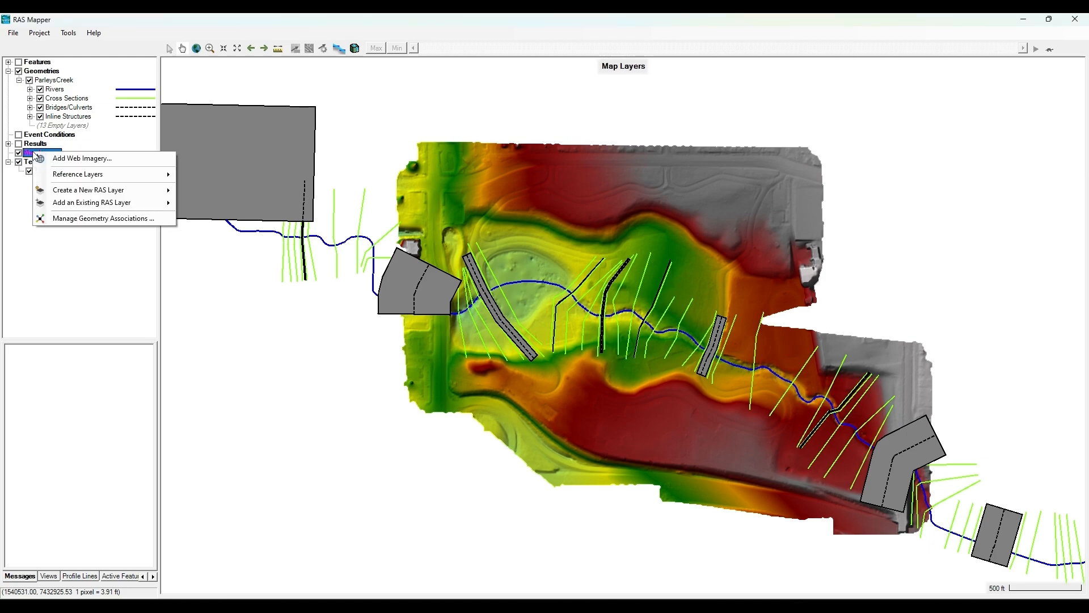
left_click(85, 158)
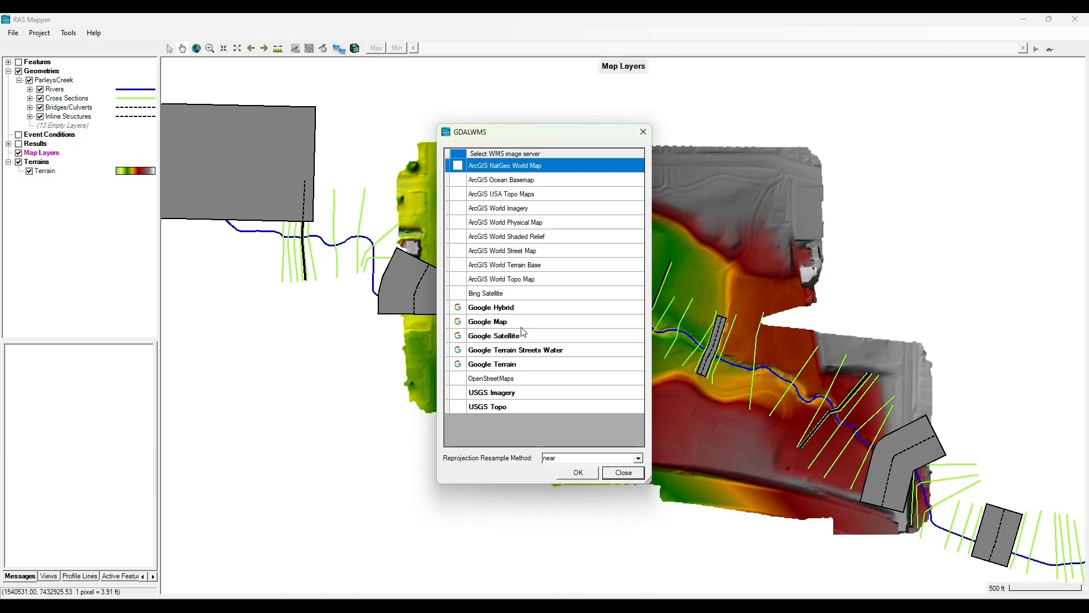
left_click(477, 309)
left_click(578, 473)
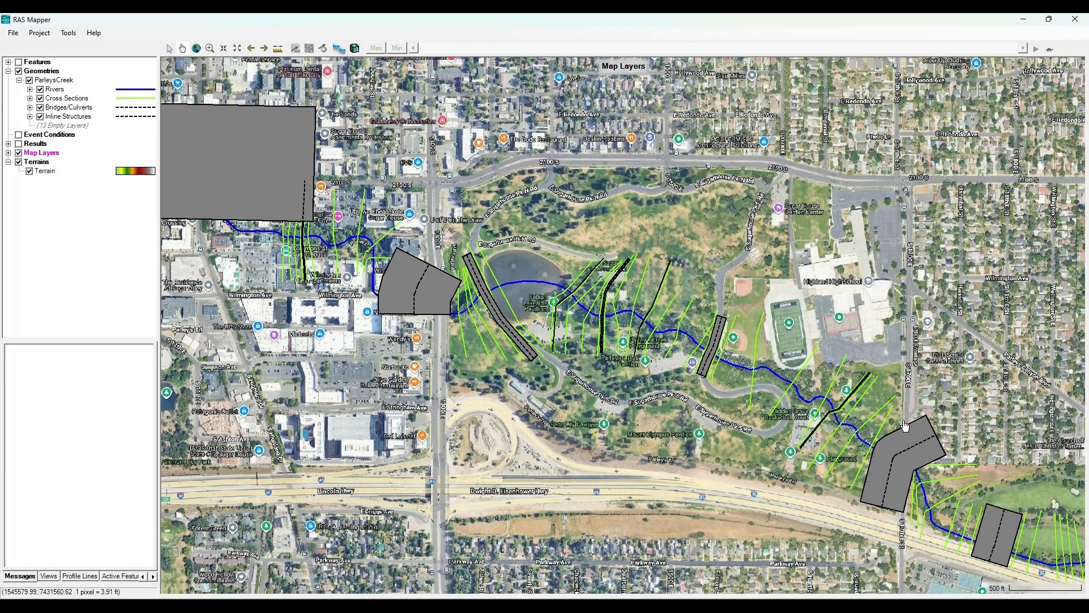
Step: Compare the imagery with the creek geometry around Sugar House Park and hide the Map Layers group
scroll(829, 381, "up", 2)
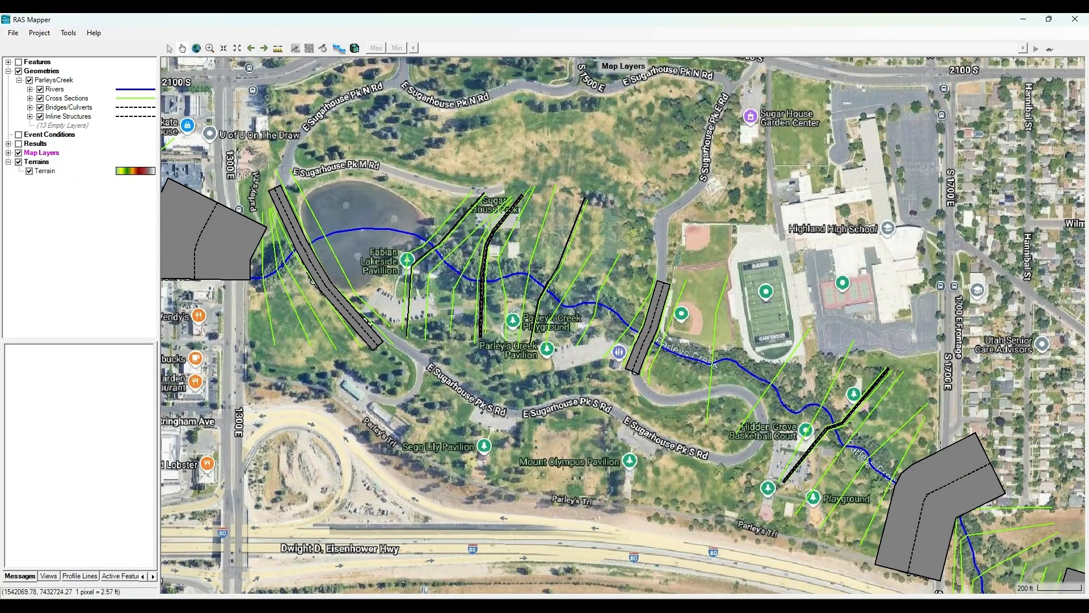
key("alt+Tab")
scroll(623, 301, "down", 1)
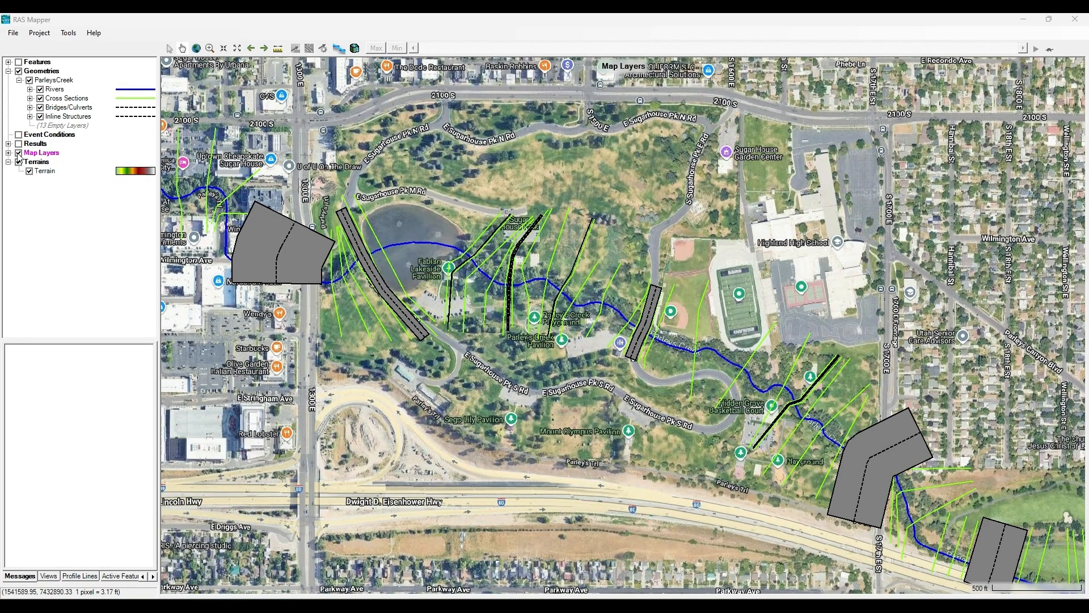
left_click(19, 153)
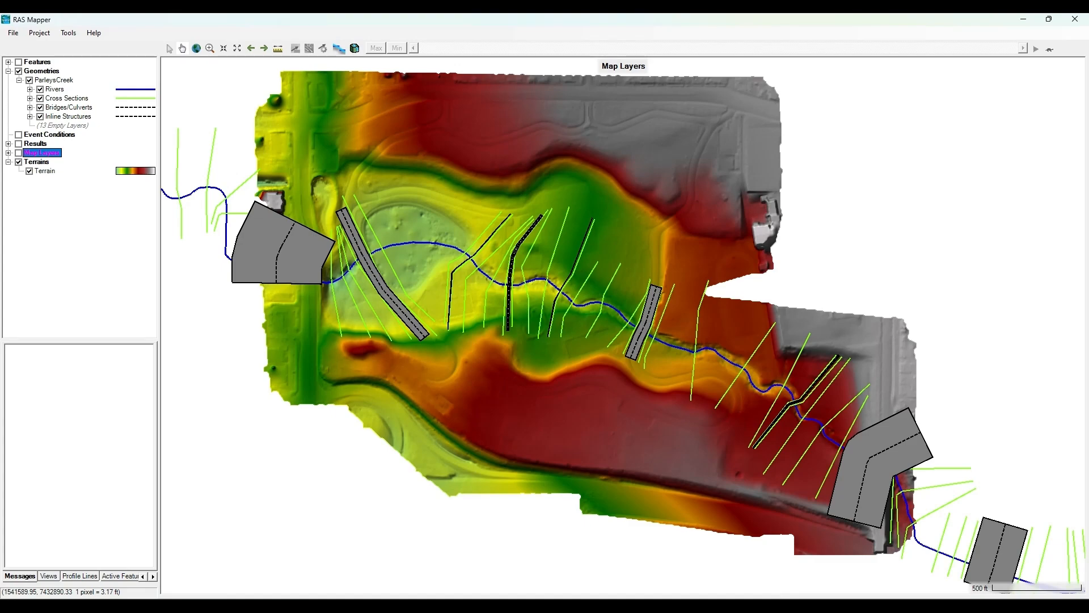
Step: Switch to the HEC-RAS main window, open the ParleysFloodway steady flow data and display its reach boundary conditions
mouse_move(696, 607)
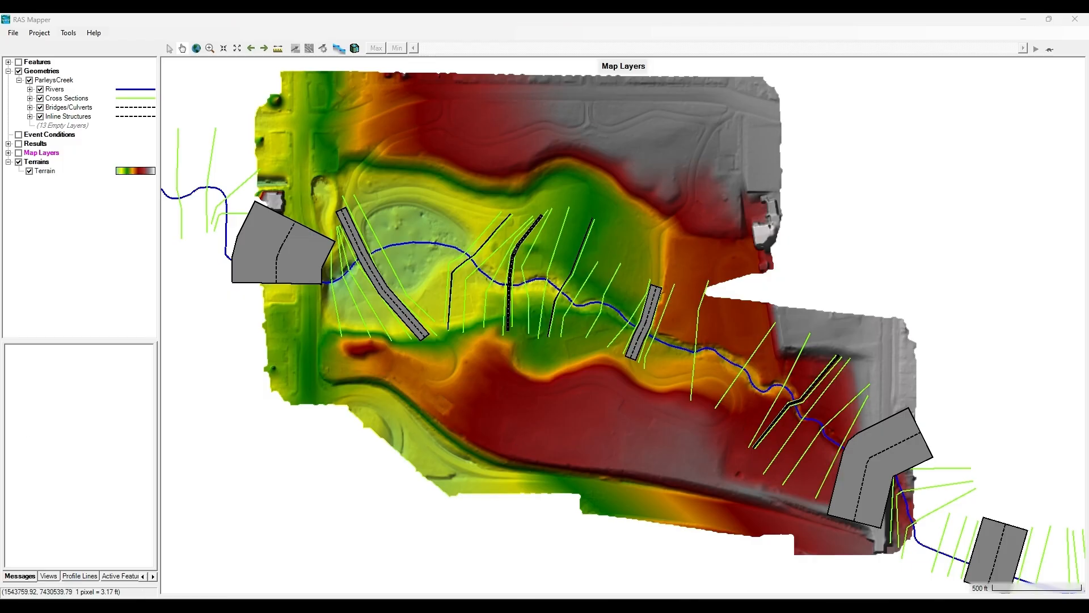
left_click(754, 565)
left_click_drag(451, 262, 429, 280)
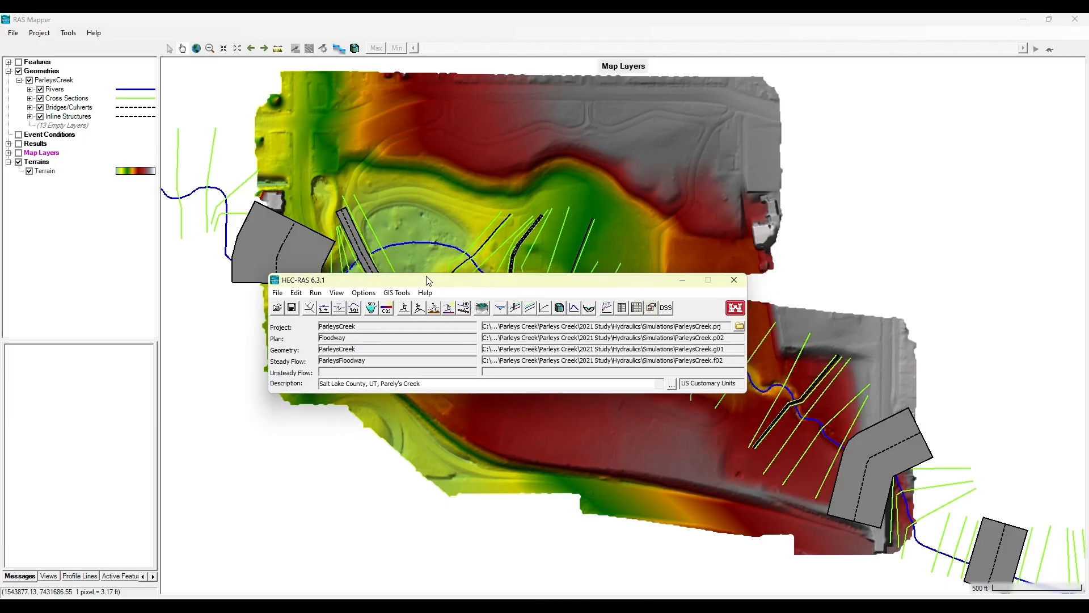
left_click(296, 293)
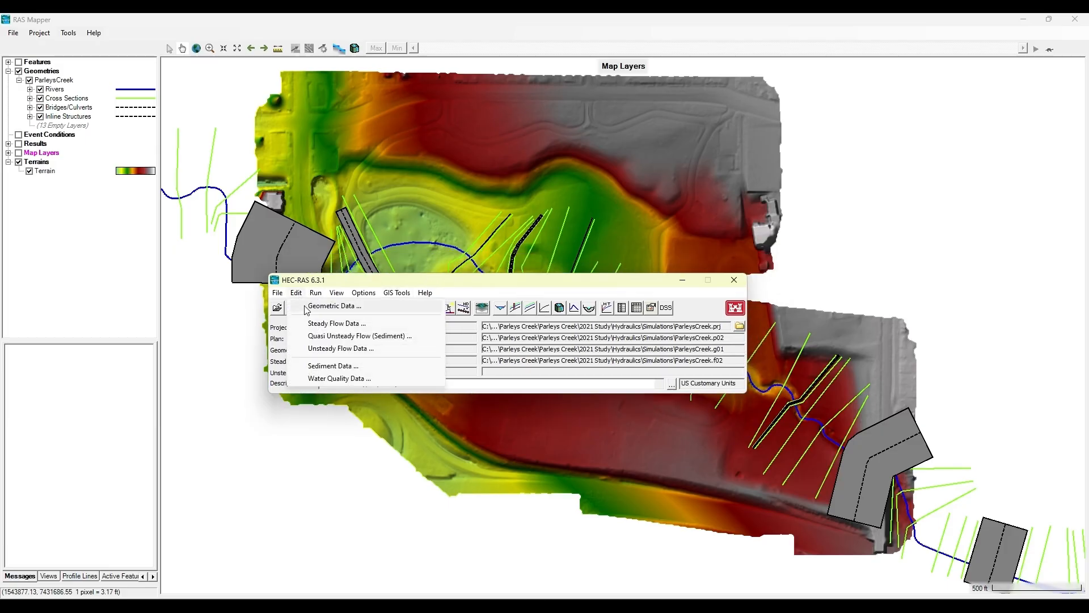
left_click(335, 323)
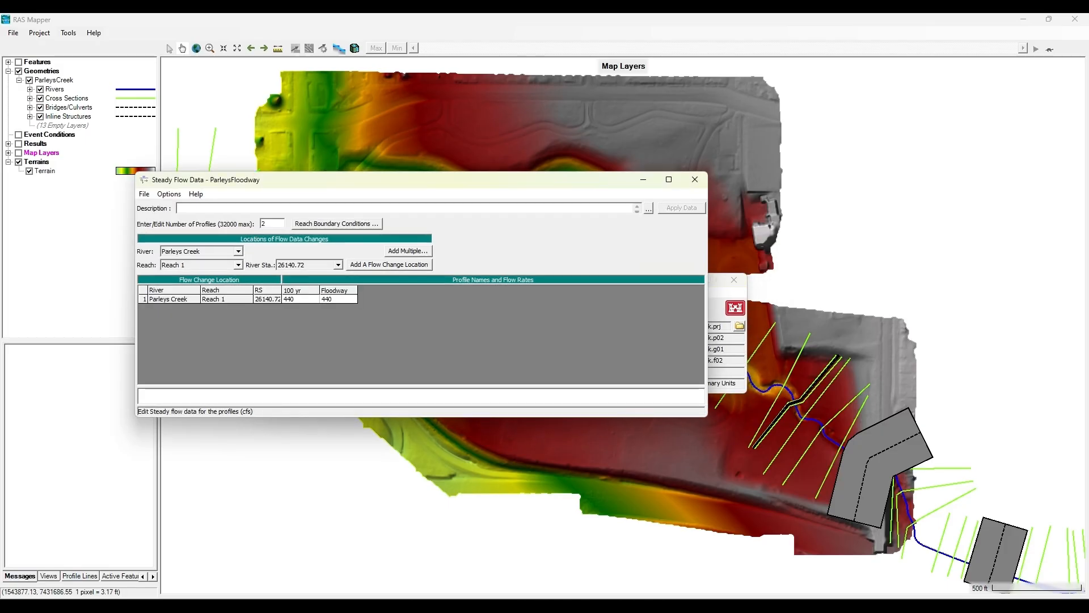
left_click(331, 225)
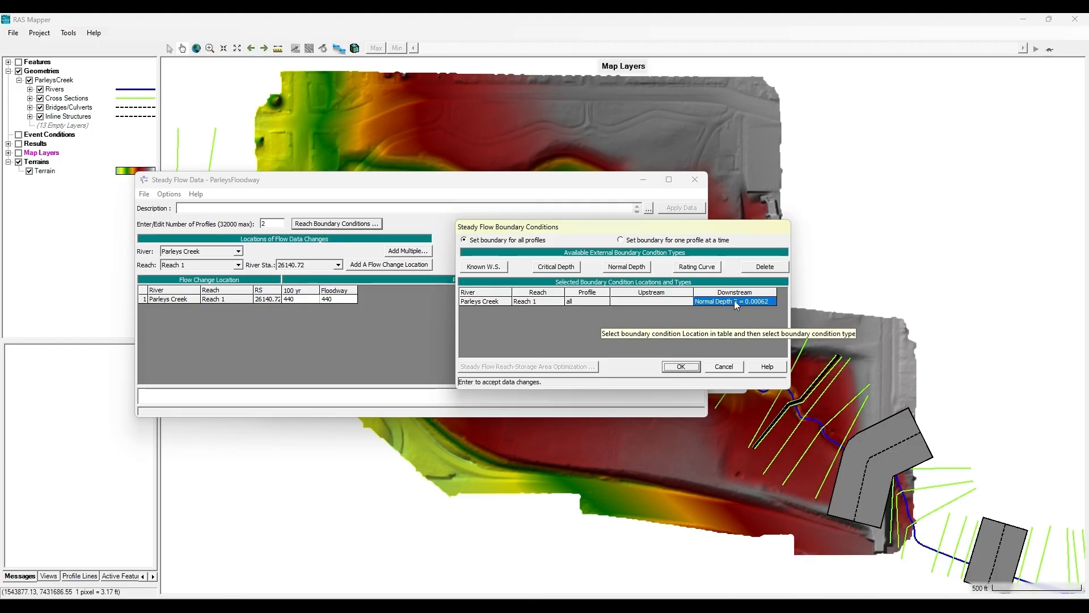
left_click_drag(693, 228, 0, 275)
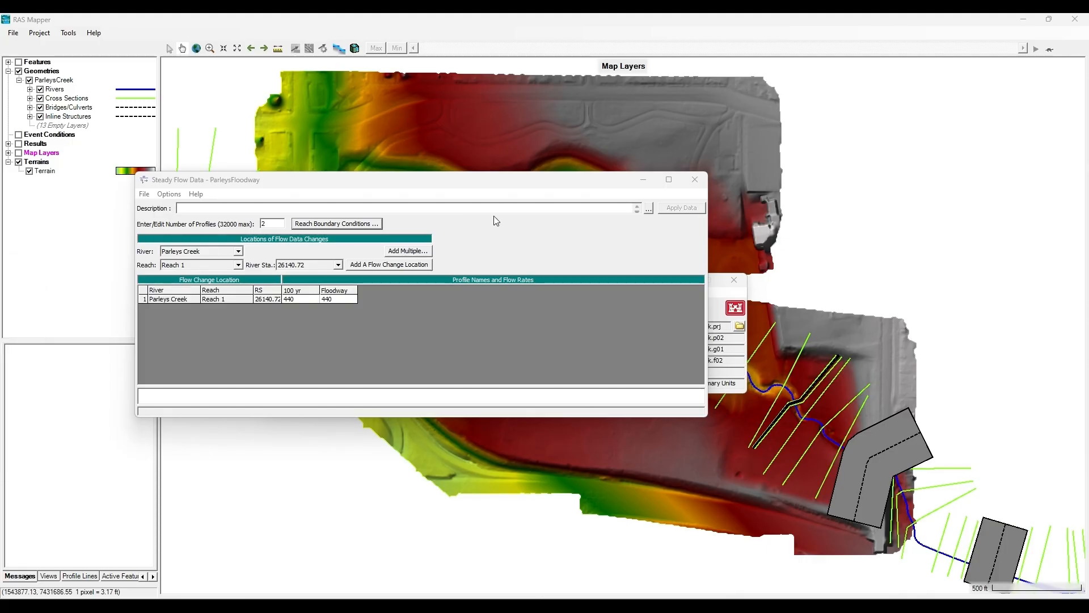
Step: Return to RAS Mapper and measure the length and terrain slope of the creek channel just west of the central bridge
left_click(526, 428)
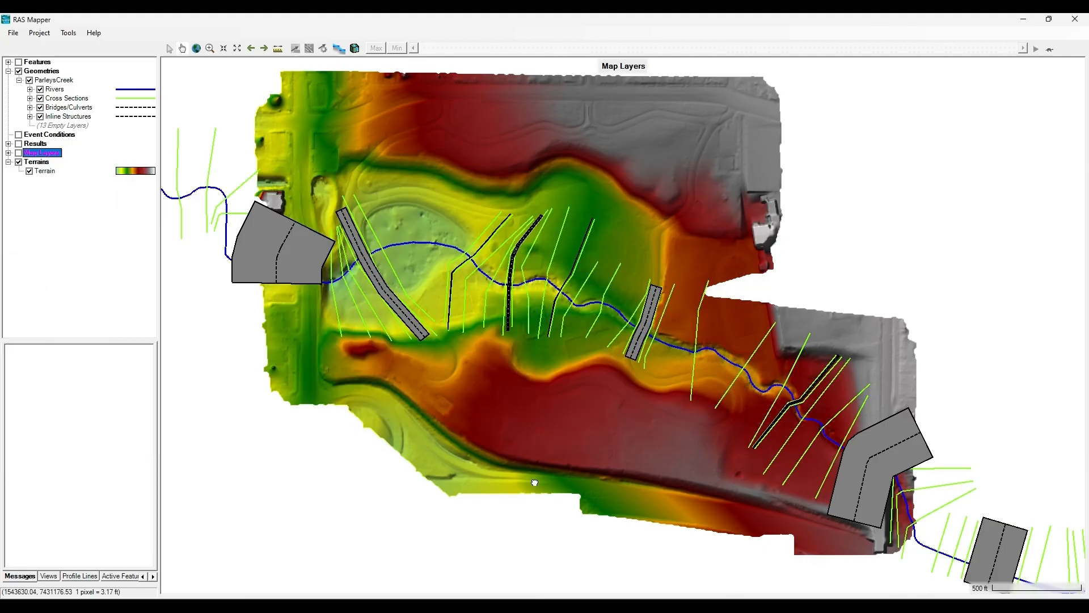
left_click(279, 50)
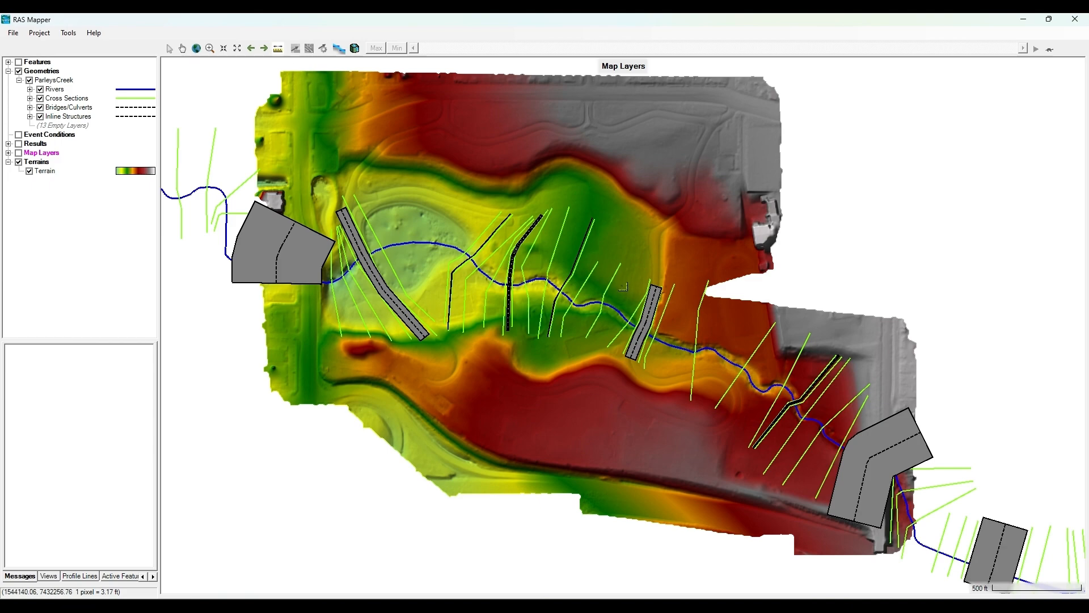
left_click(627, 319)
left_click(615, 309)
left_click(600, 305)
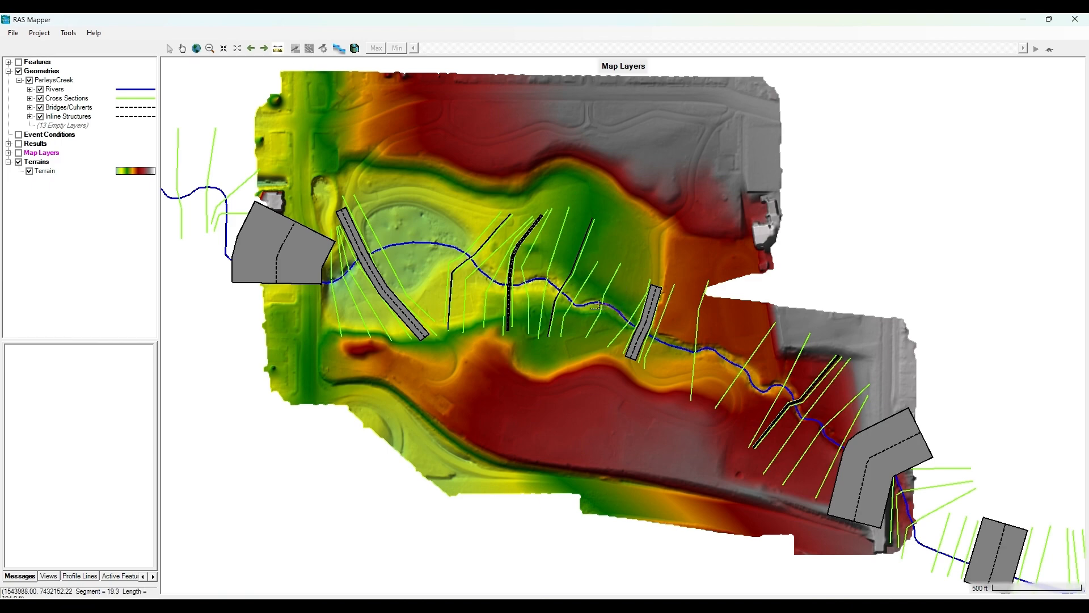
right_click(594, 305)
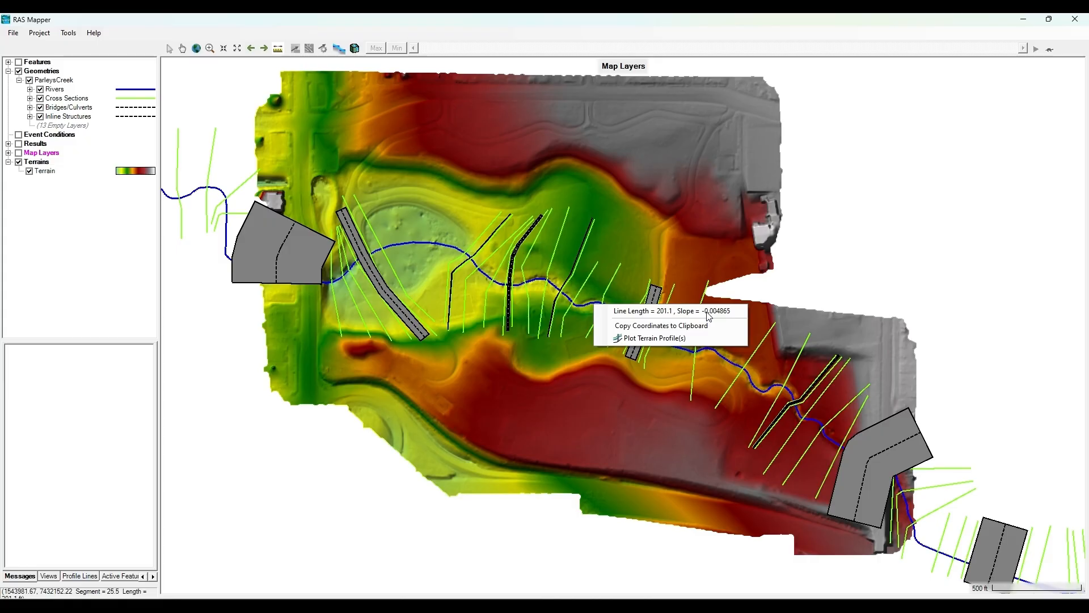
left_click(182, 50)
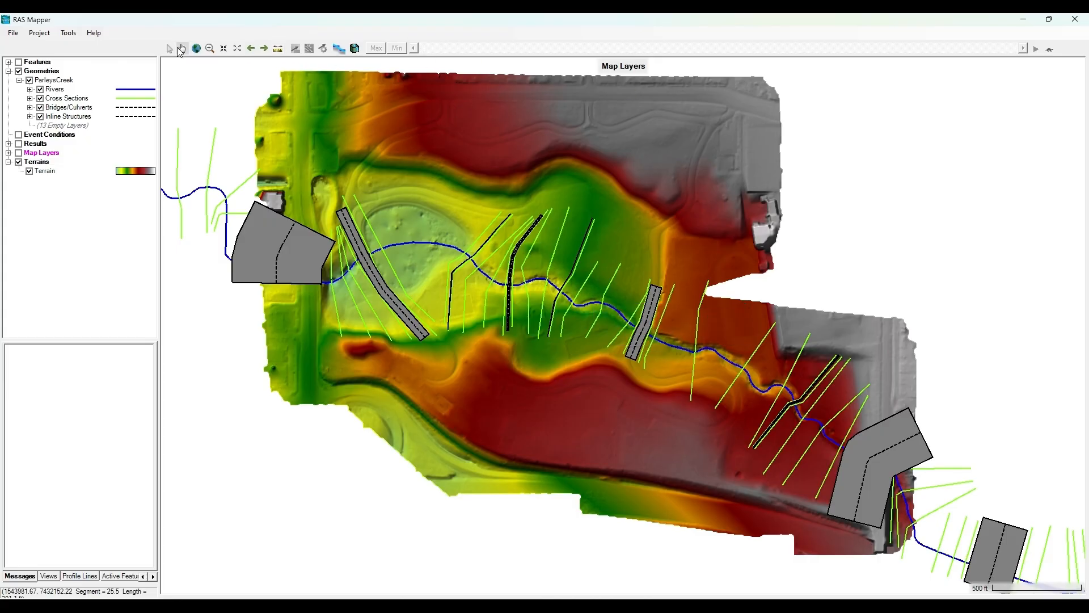
Step: Accept the steady flow boundary conditions for all profiles and return to the Steady Flow Data editor
left_click_drag(466, 187, 428, 185)
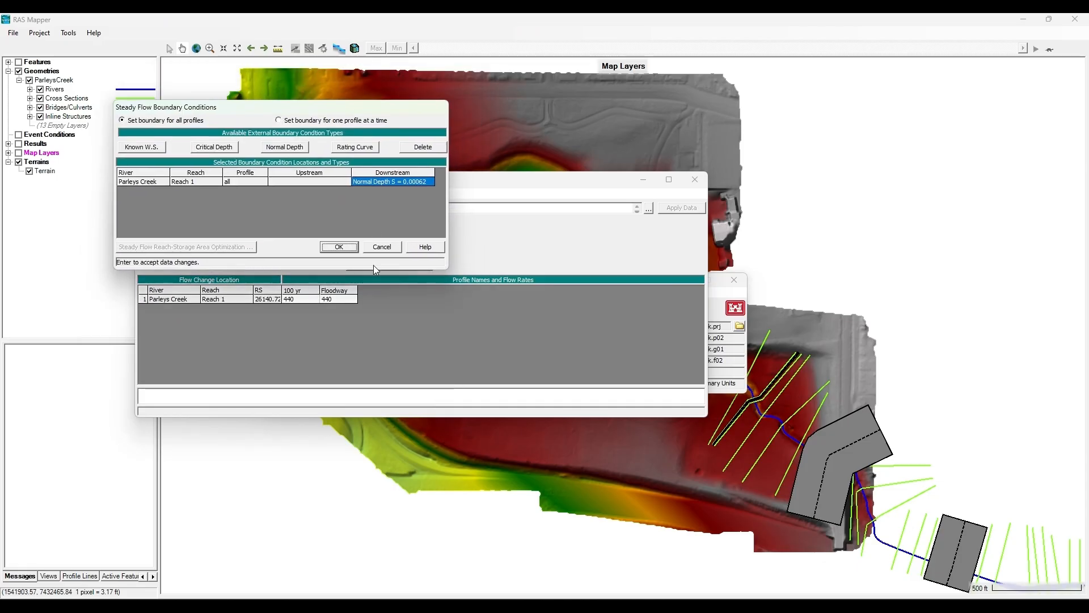
left_click(339, 247)
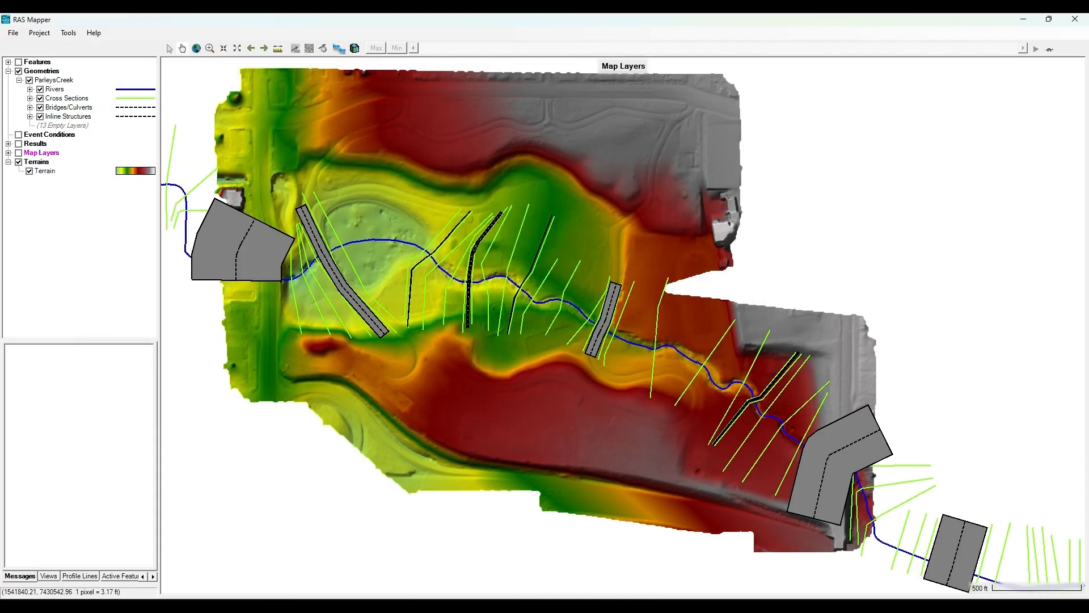
mouse_move(696, 605)
left_click(793, 565)
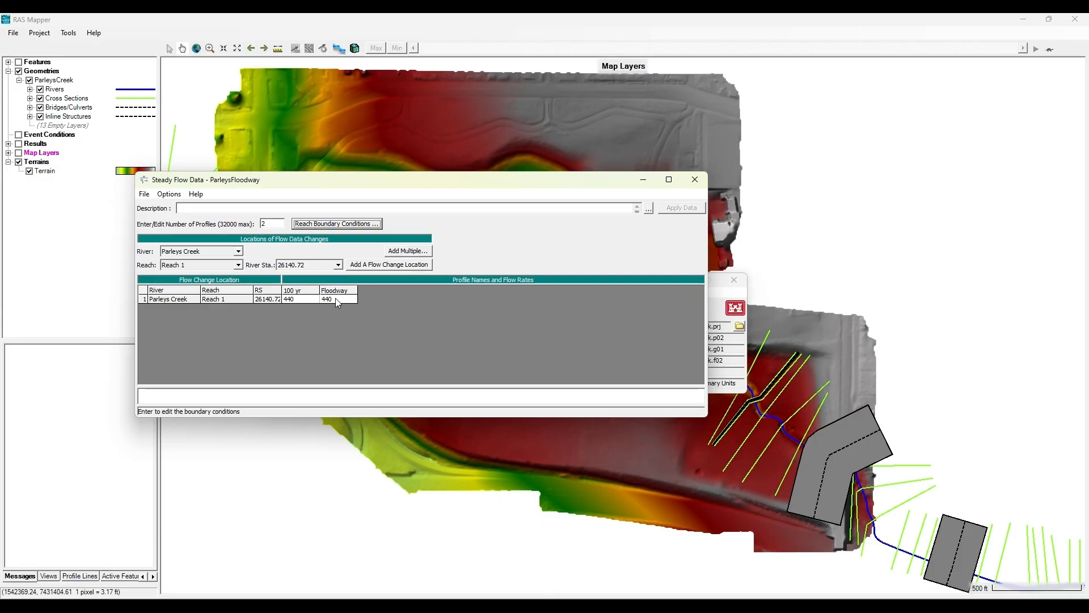
Step: Set the number of steady flow profiles to 3
left_click(279, 225)
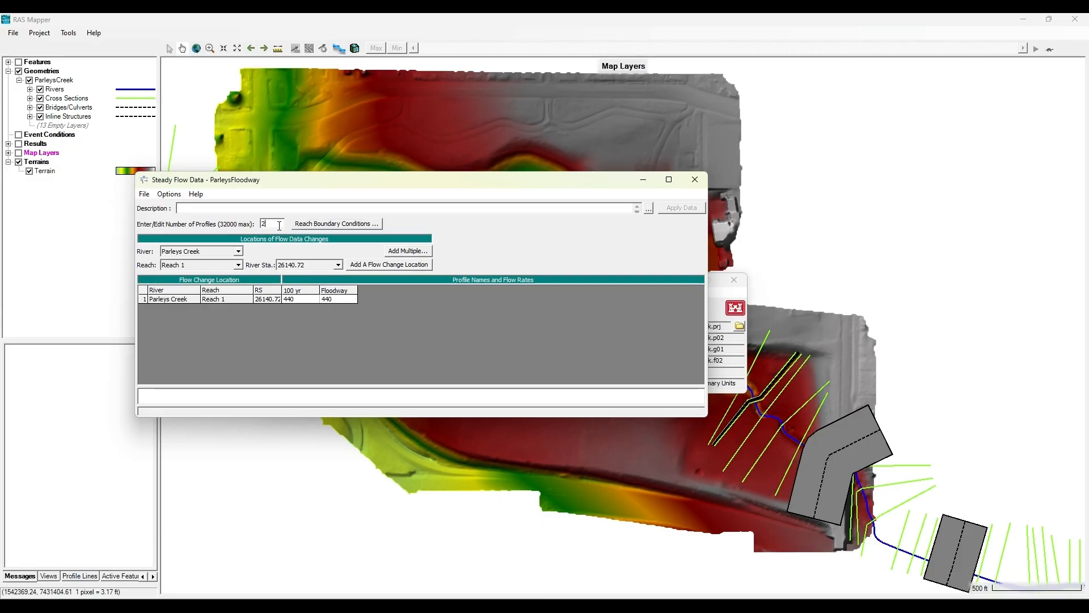
type("2")
left_click(312, 328)
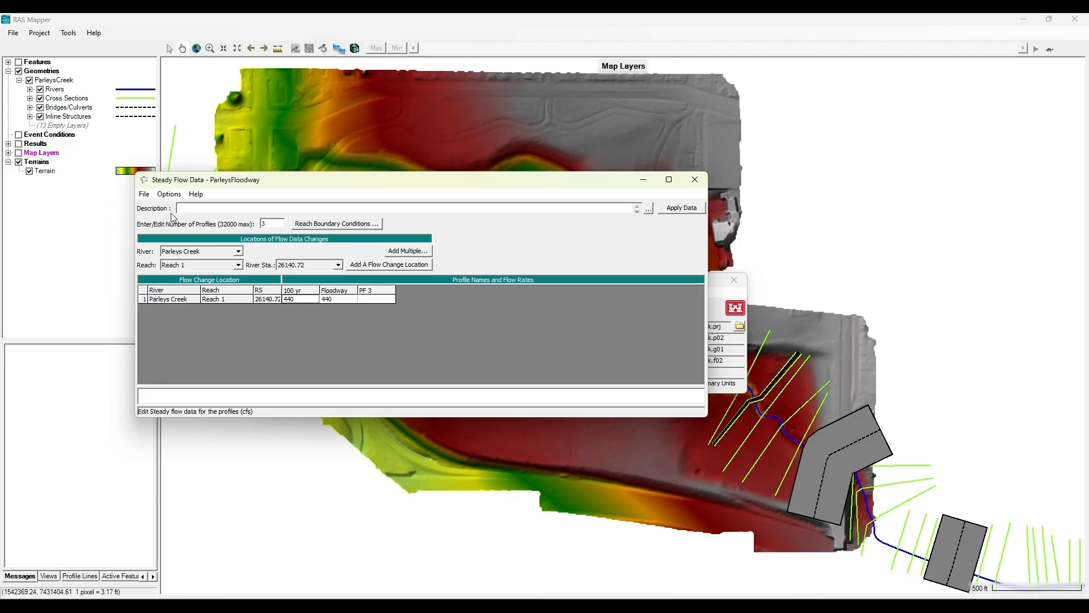
Step: Rename the second profile to "10 yr" and the third profile to "2 yr", and accept the profile names
left_click(170, 194)
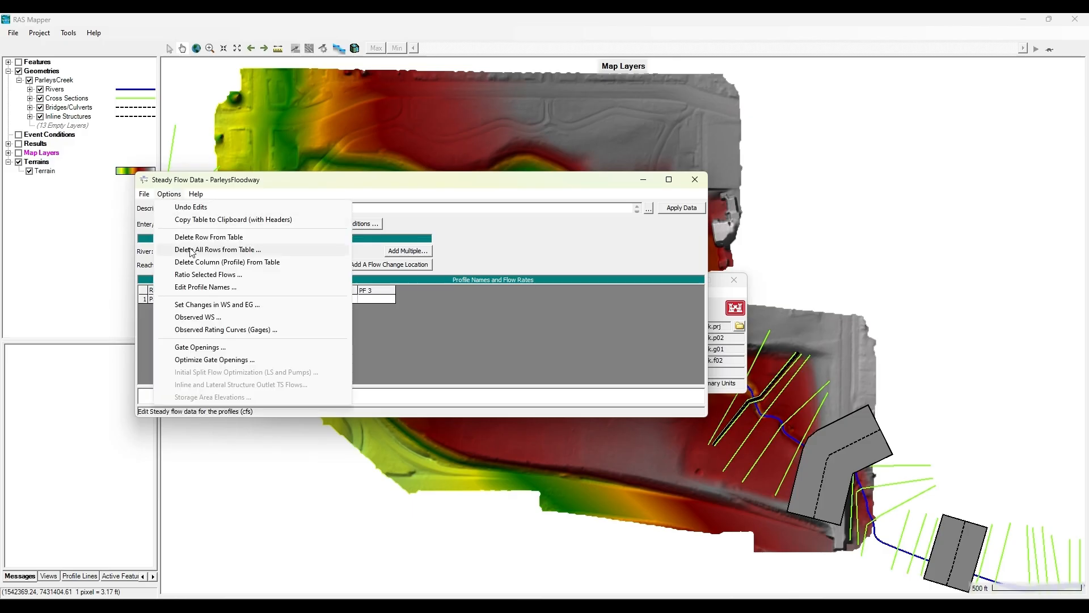
left_click(195, 288)
left_click(273, 125)
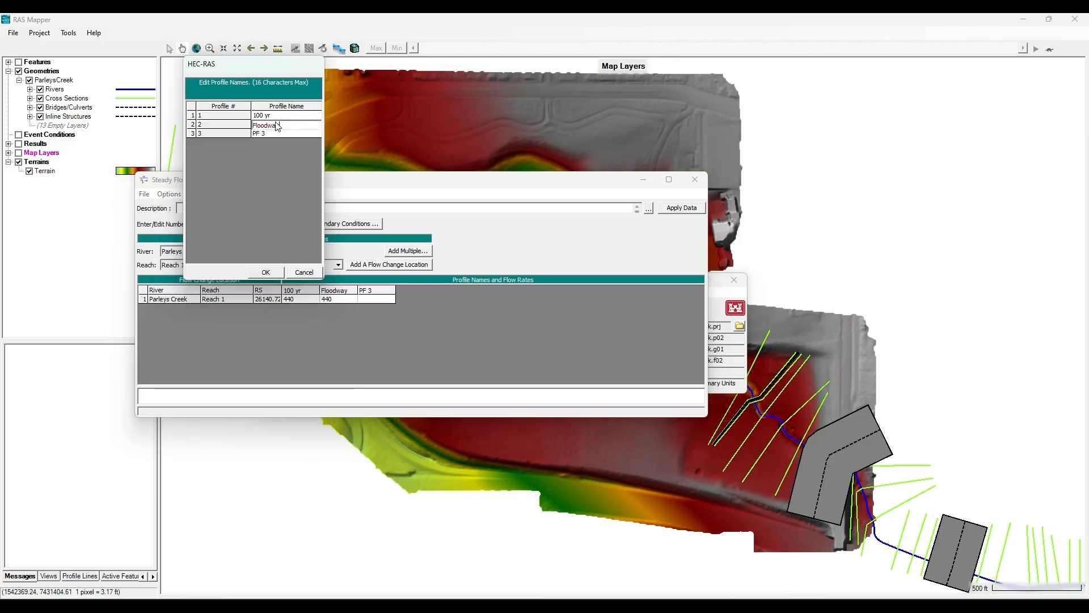
type("10 yr")
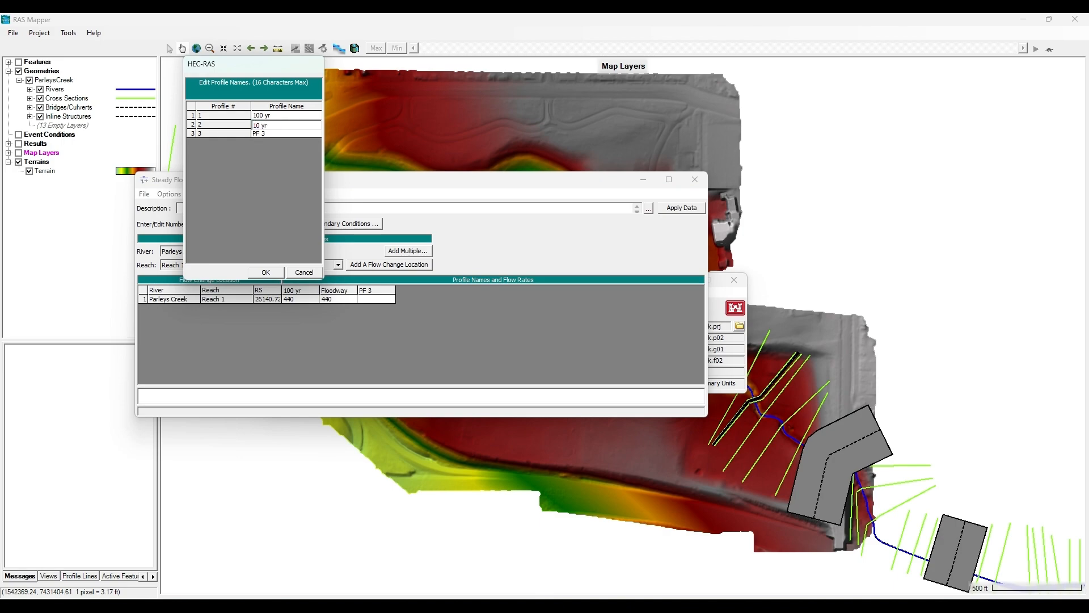
left_click(262, 134)
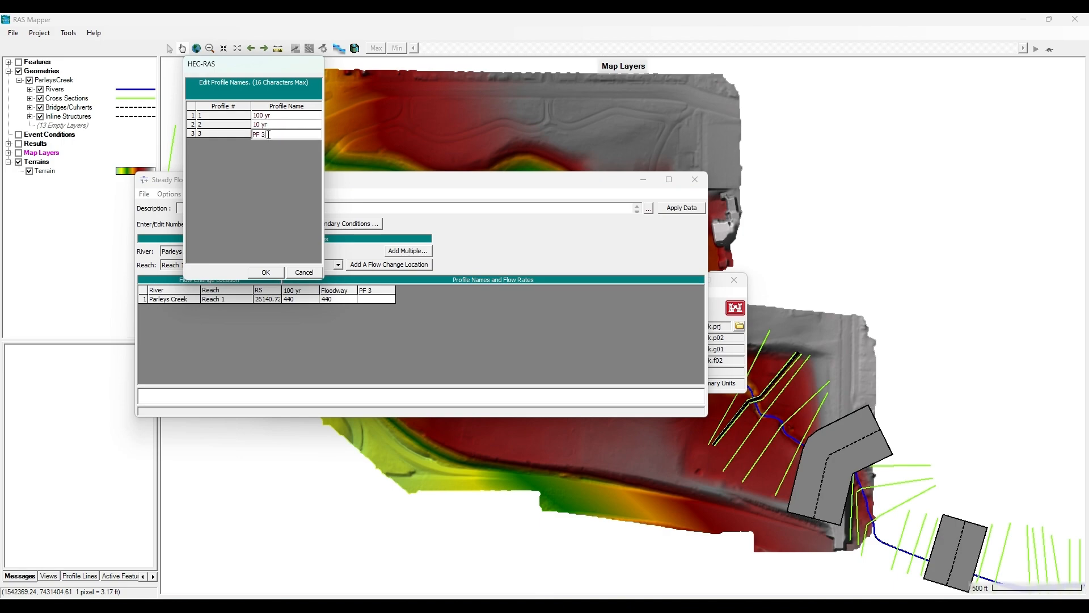
left_click_drag(268, 134, 233, 136)
type("2 yr")
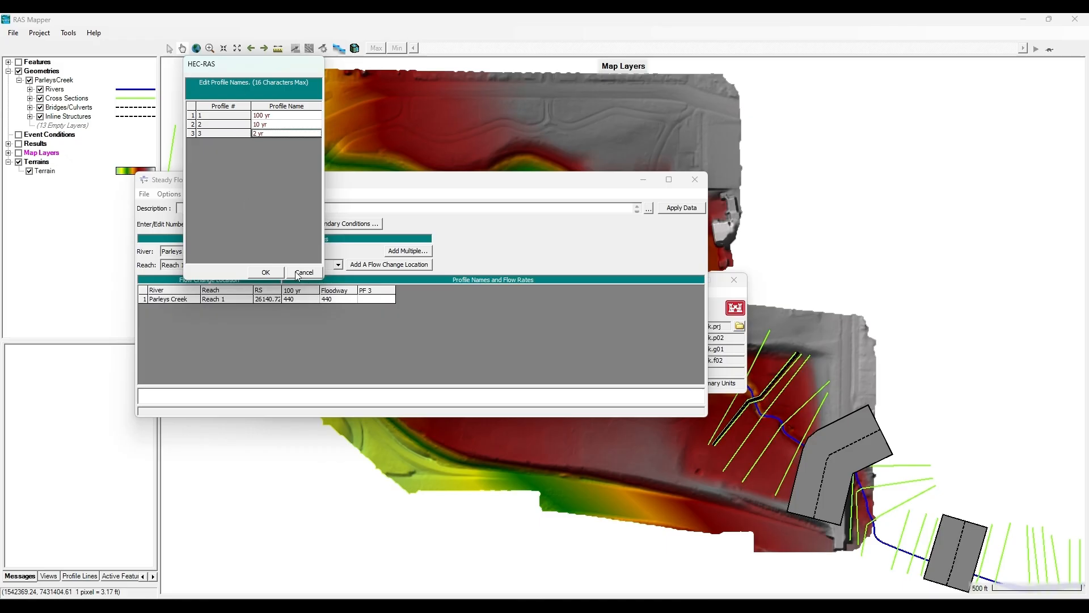
left_click(265, 273)
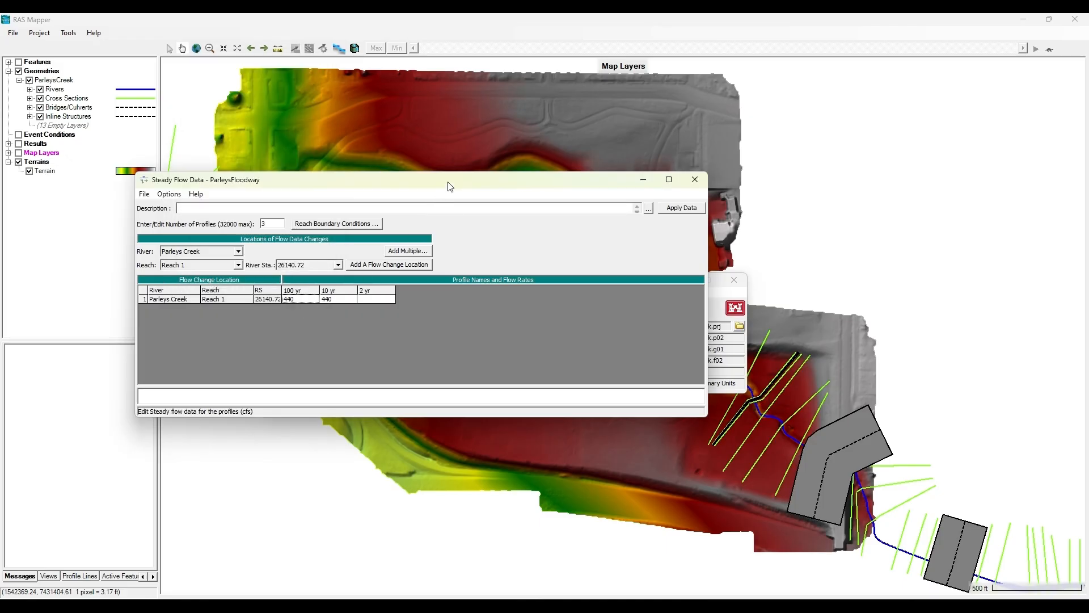
left_click_drag(448, 180, 420, 235)
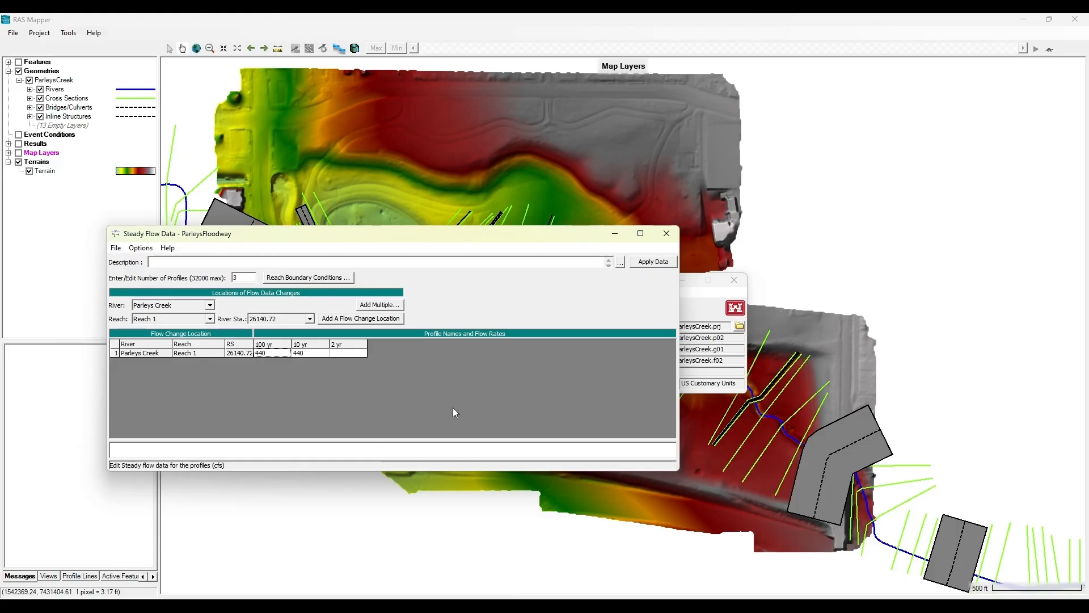
key("alt+Tab")
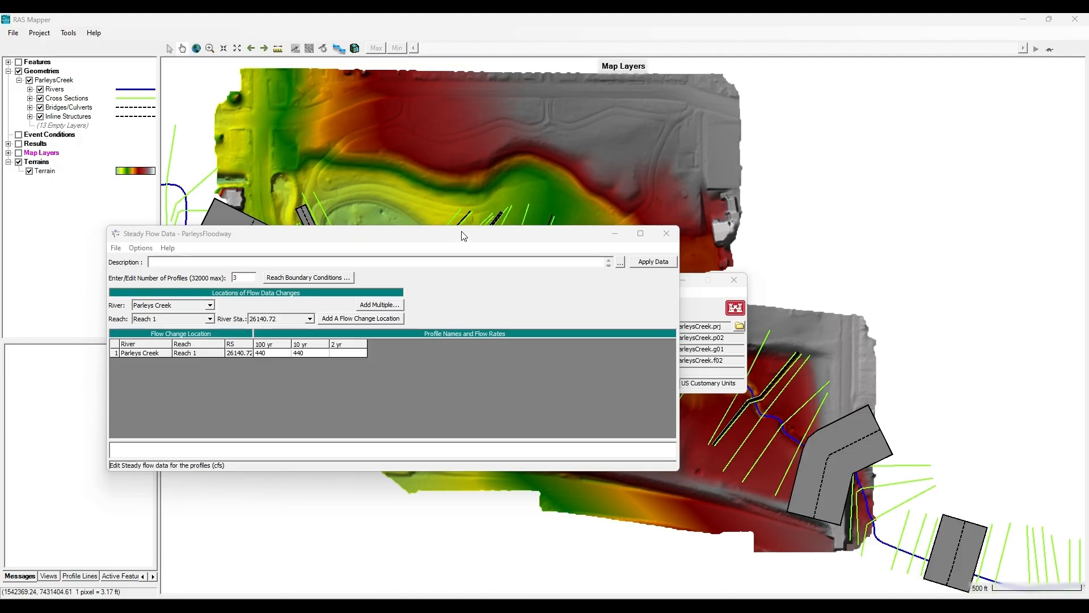
left_click_drag(463, 237, 452, 288)
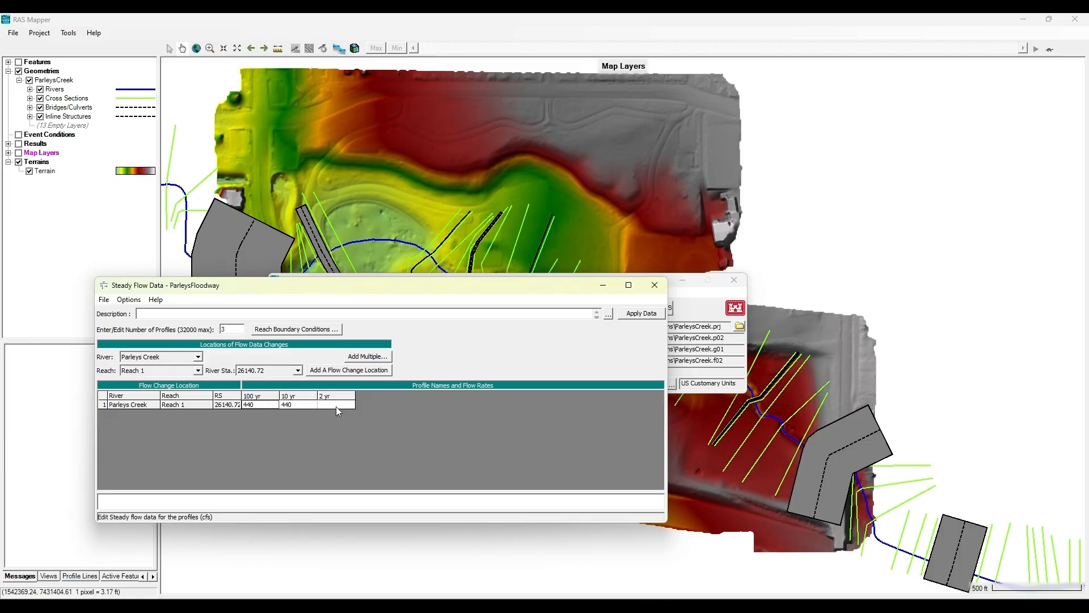
left_click_drag(483, 288, 431, 257)
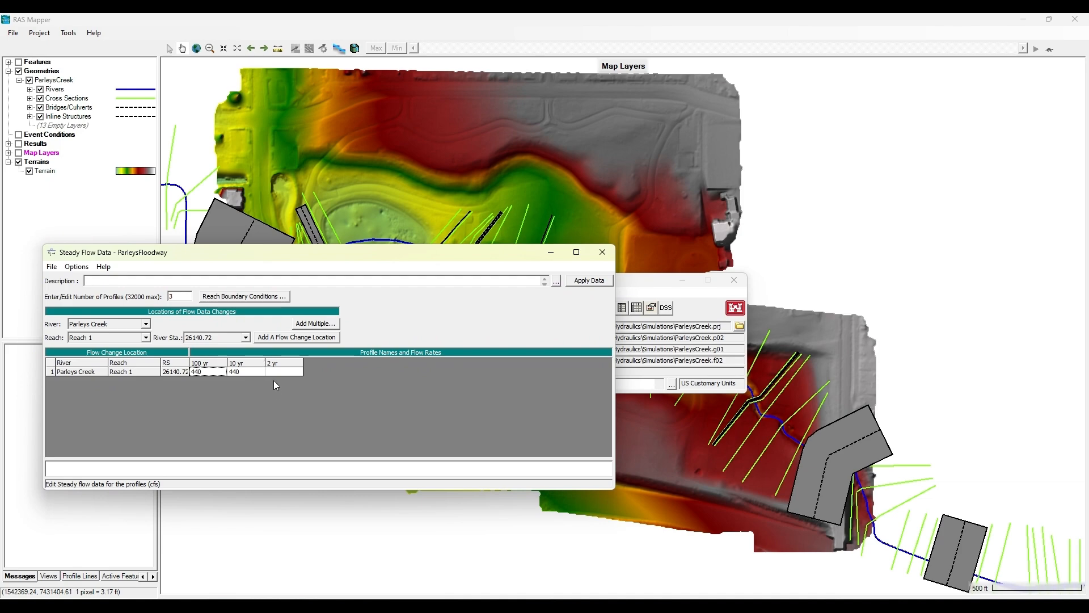
Step: Enter flows of 445 for 100 yr, 284 for 10 yr and 158 for 2 yr, apply the data and close the editor
left_click(209, 372)
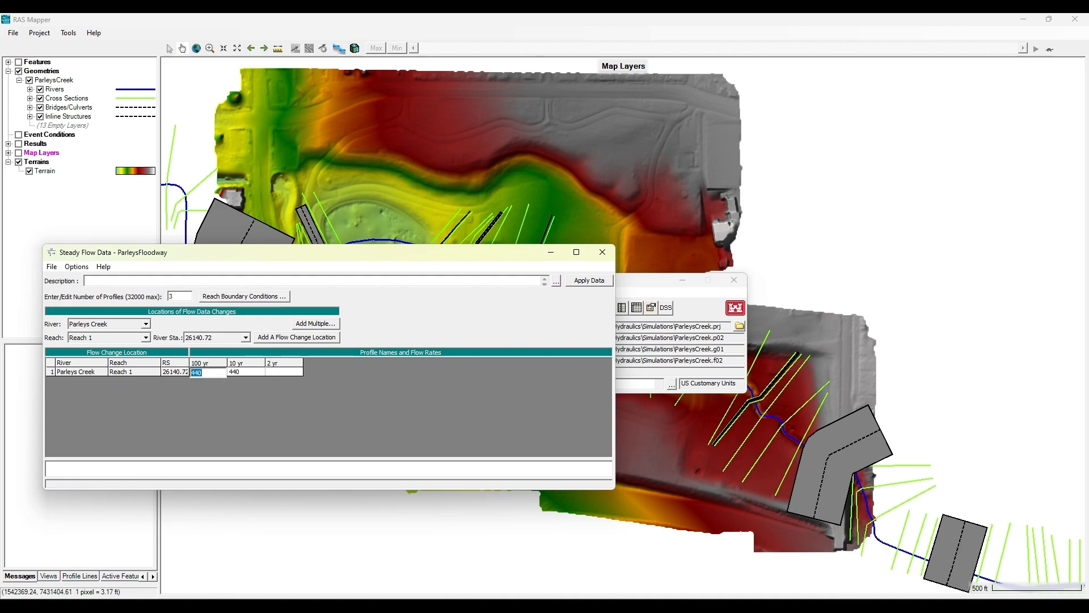
left_click(242, 375)
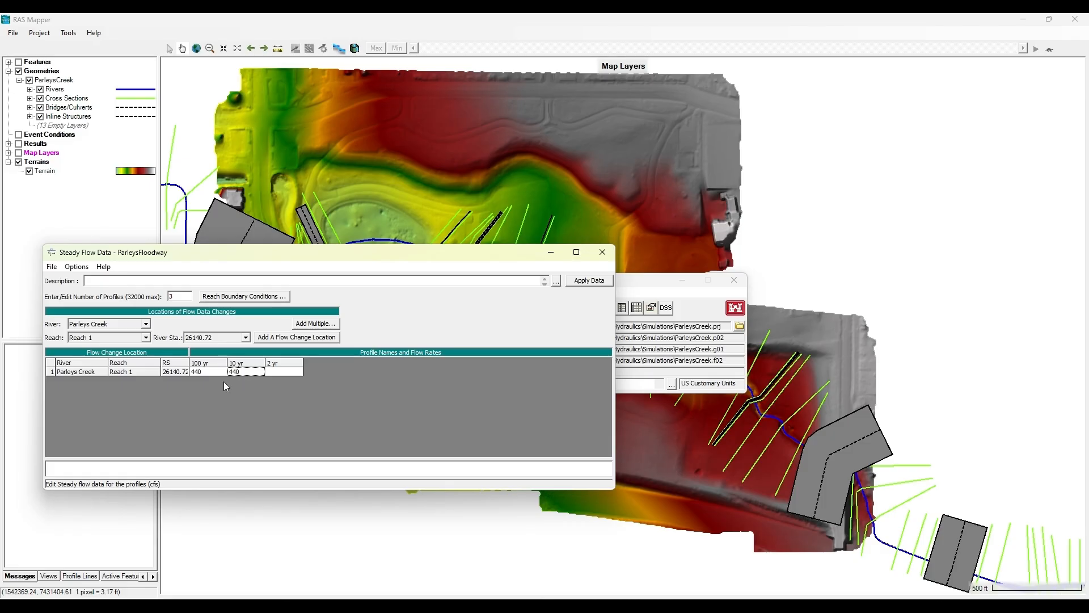
left_click(202, 372)
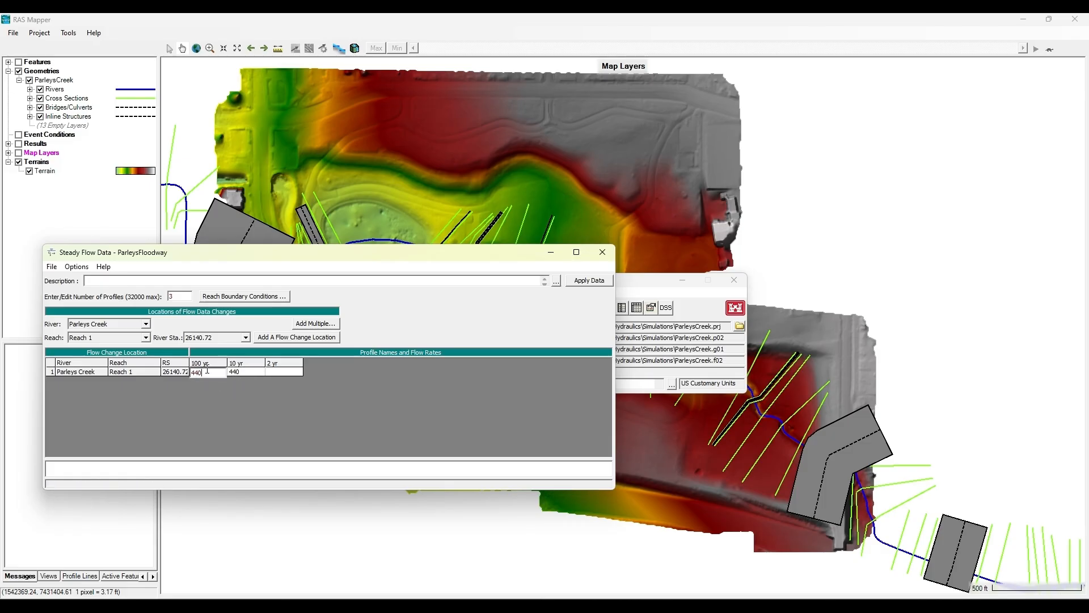
type("445")
left_click(249, 374)
type("2")
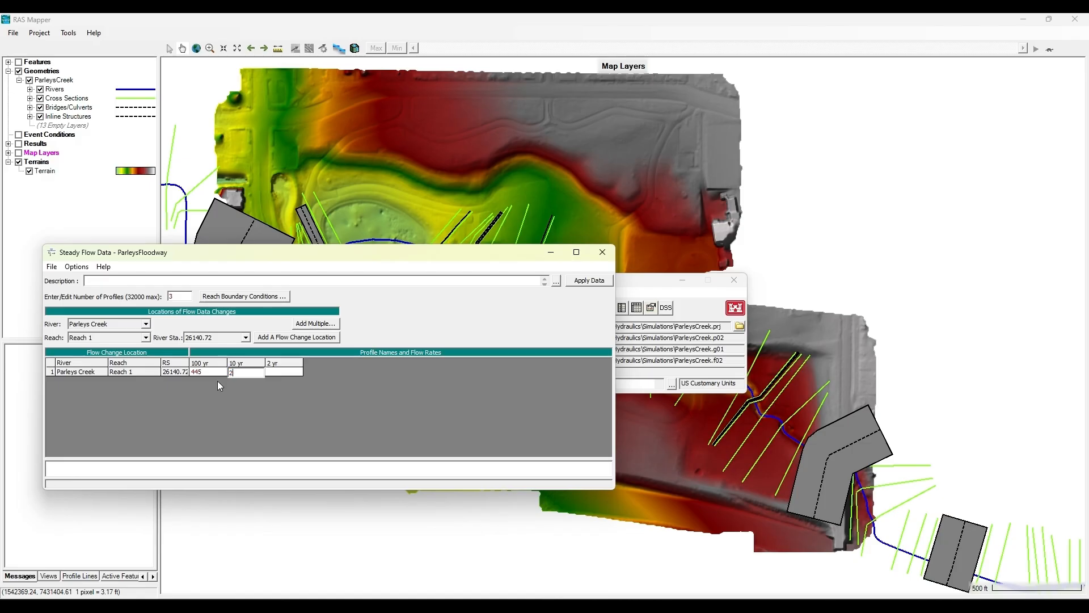
type("484")
left_click(278, 372)
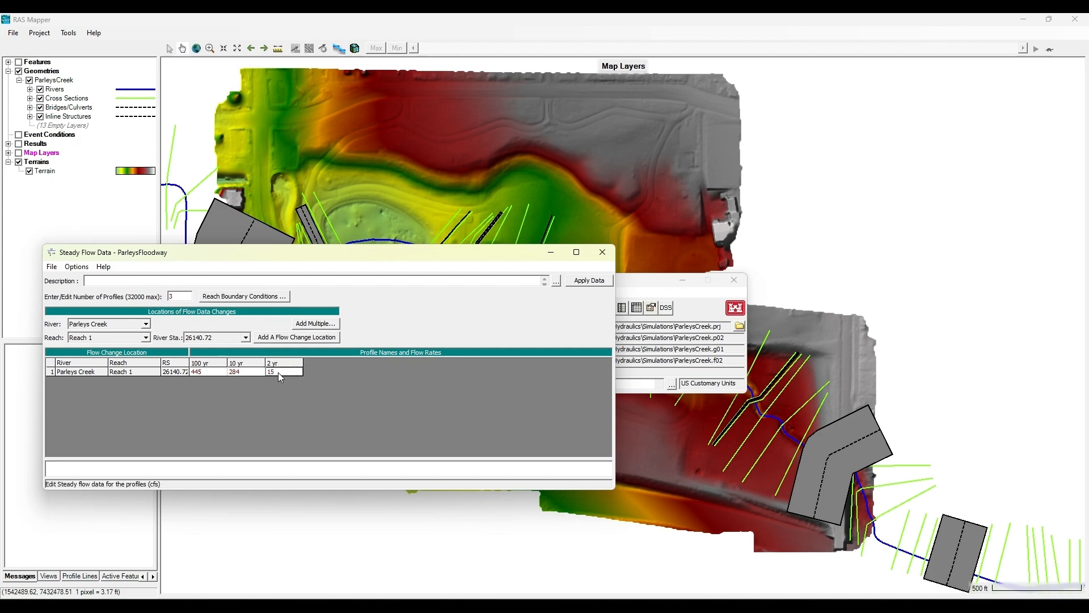
left_click(599, 281)
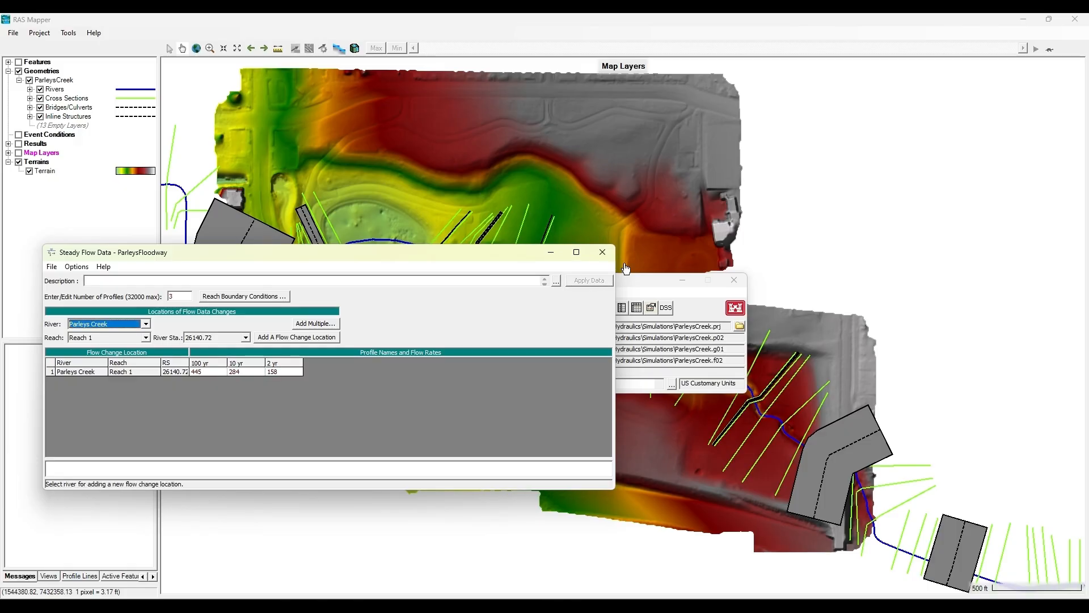
left_click(603, 251)
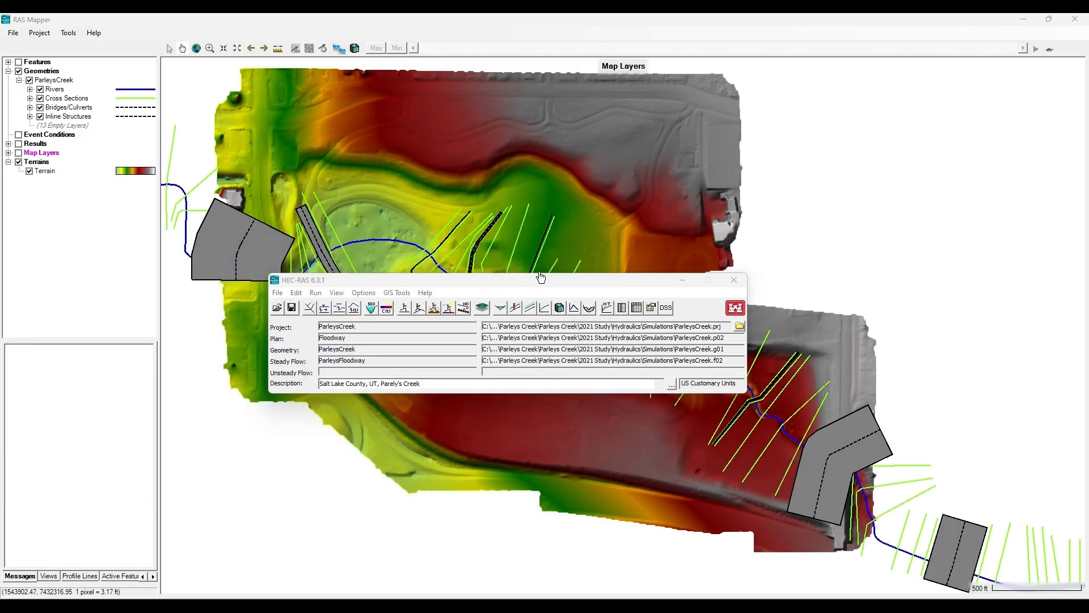
Step: Open the steady flow analysis from the HEC-RAS main window and compute the Floodway plan
left_click_drag(542, 277, 273, 431)
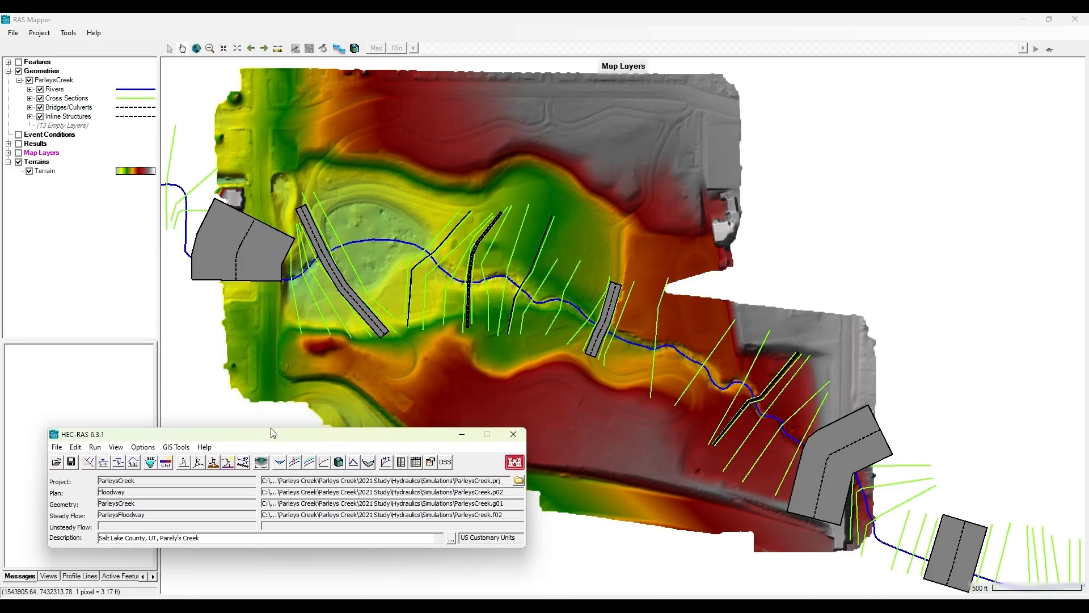
left_click(96, 447)
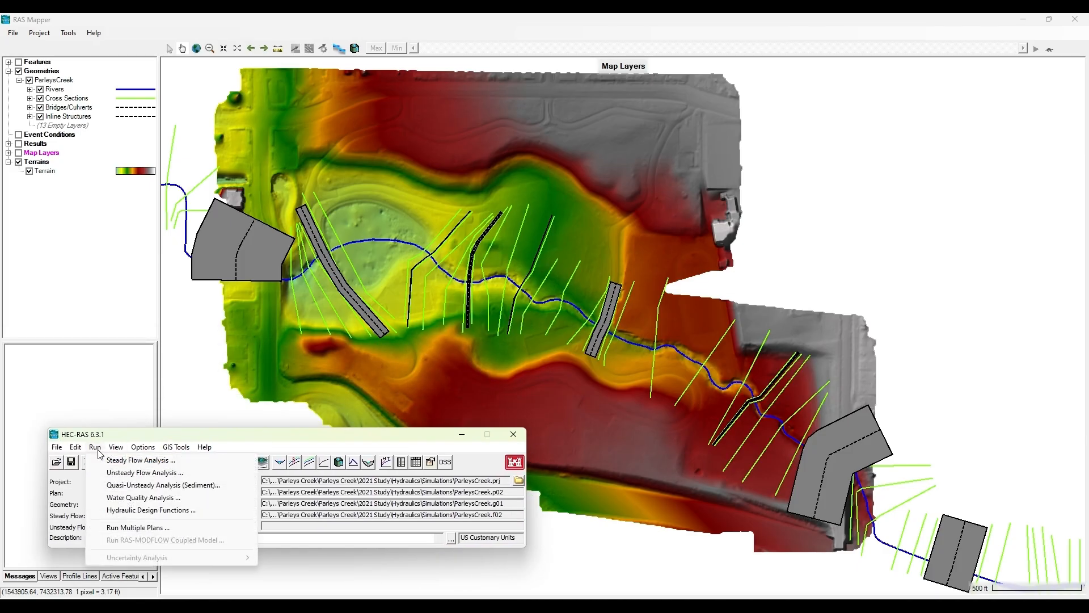
left_click(96, 446)
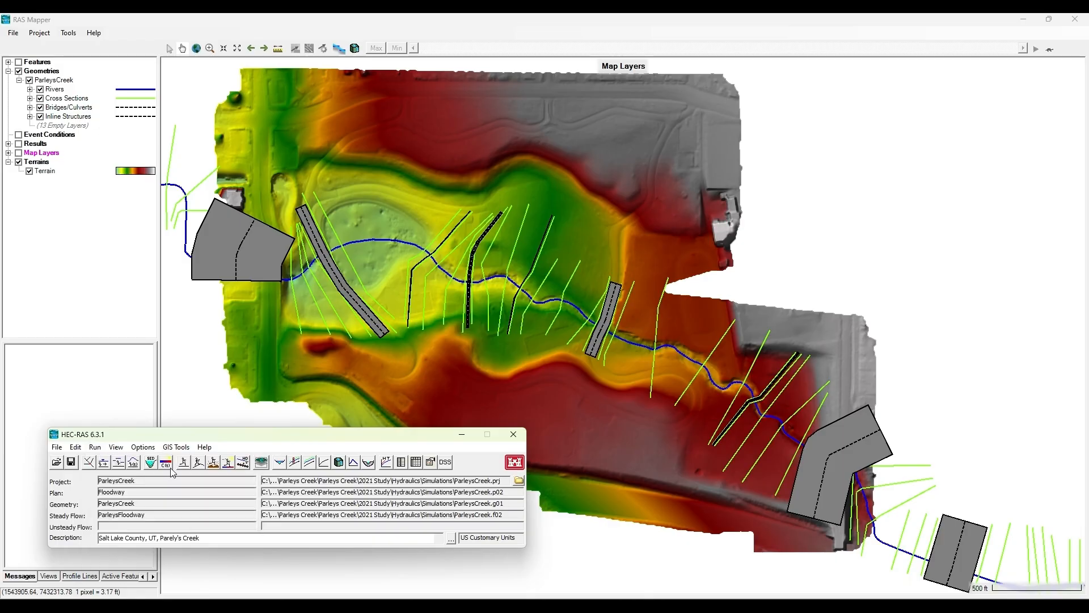
left_click(183, 463)
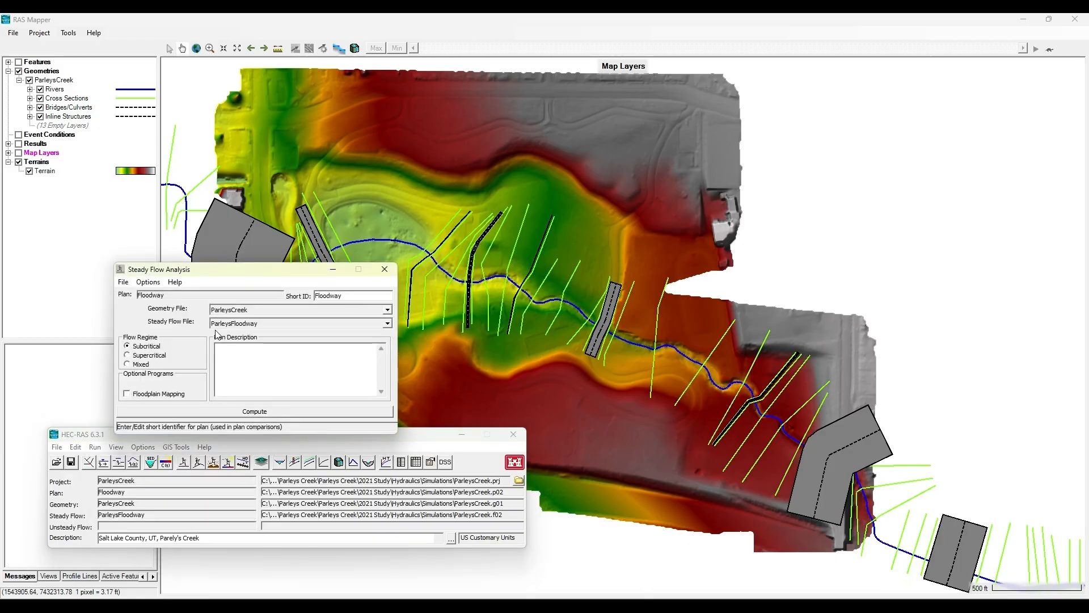
left_click(248, 413)
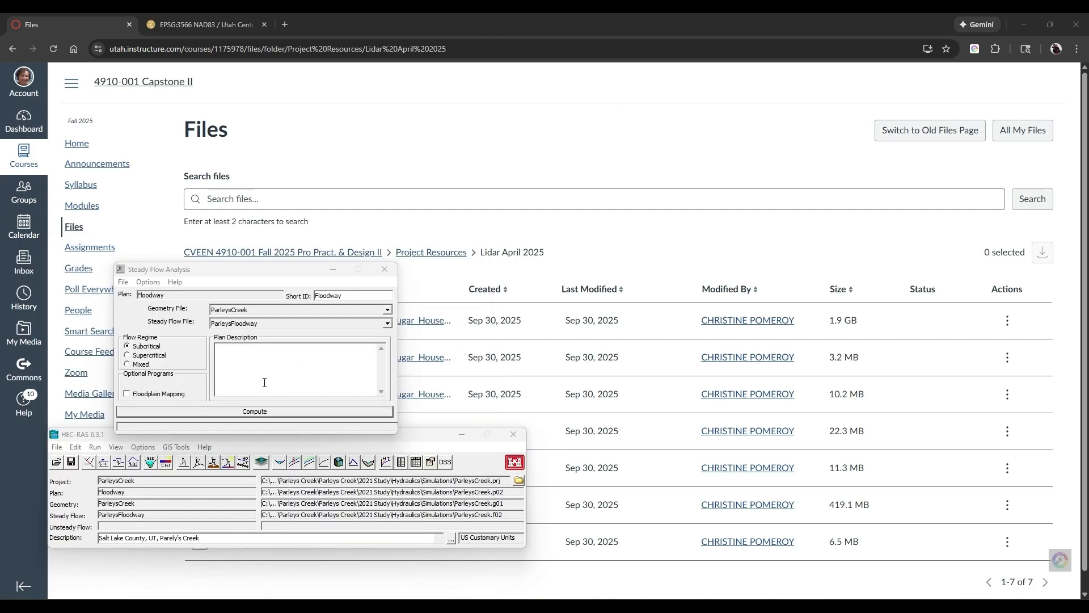
Step: Reopen RAS Mapper and add the existing RAS terrain Terrain.hdf from the Simulations Terrain folder
left_click(262, 465)
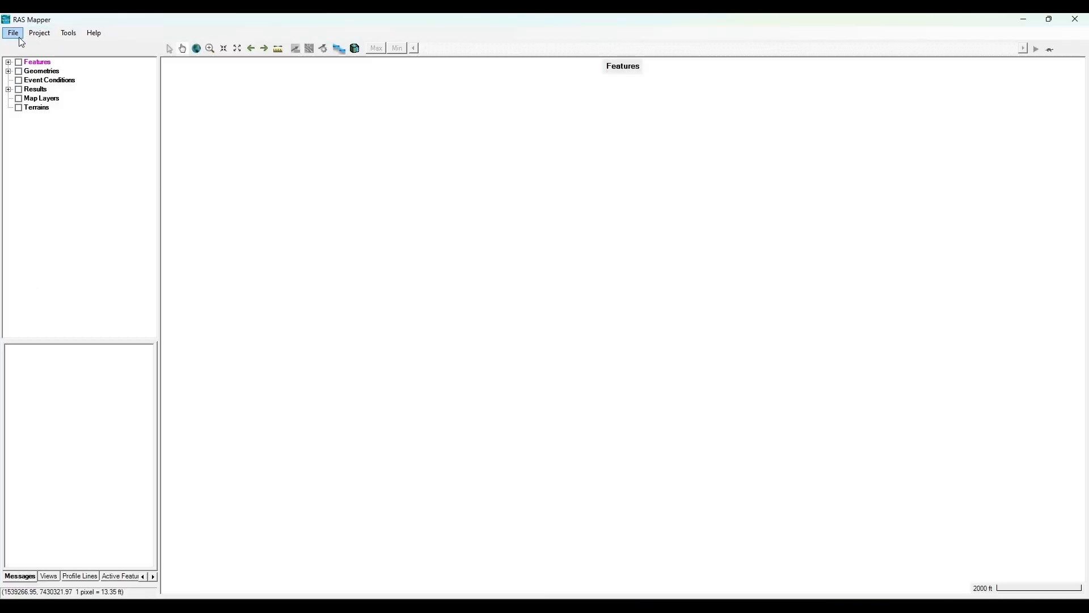
left_click(13, 33)
left_click(13, 33)
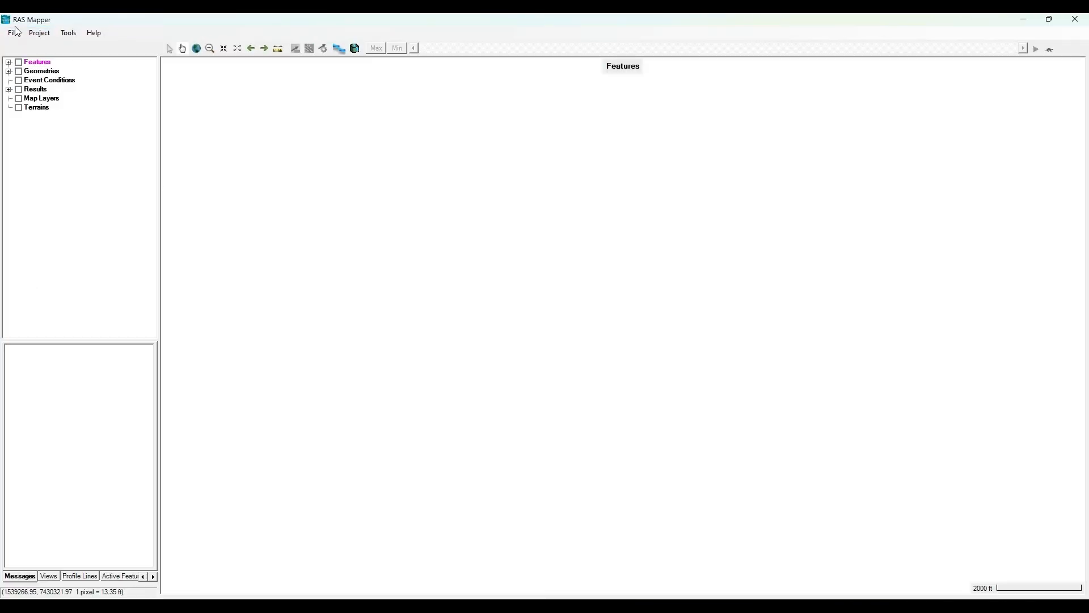
left_click(39, 110)
left_click(18, 108)
right_click(34, 110)
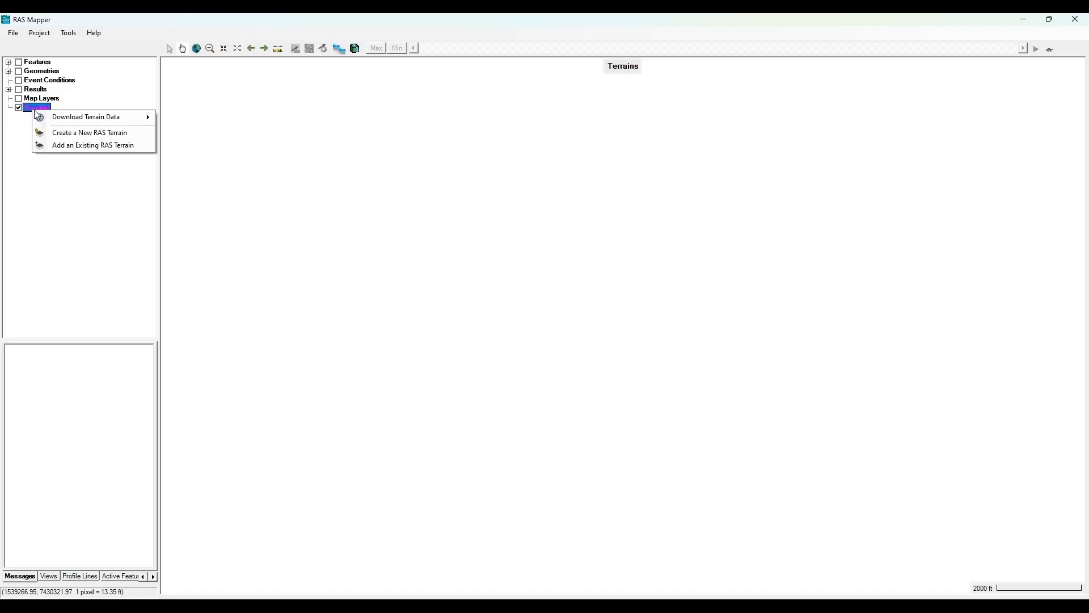
left_click(77, 145)
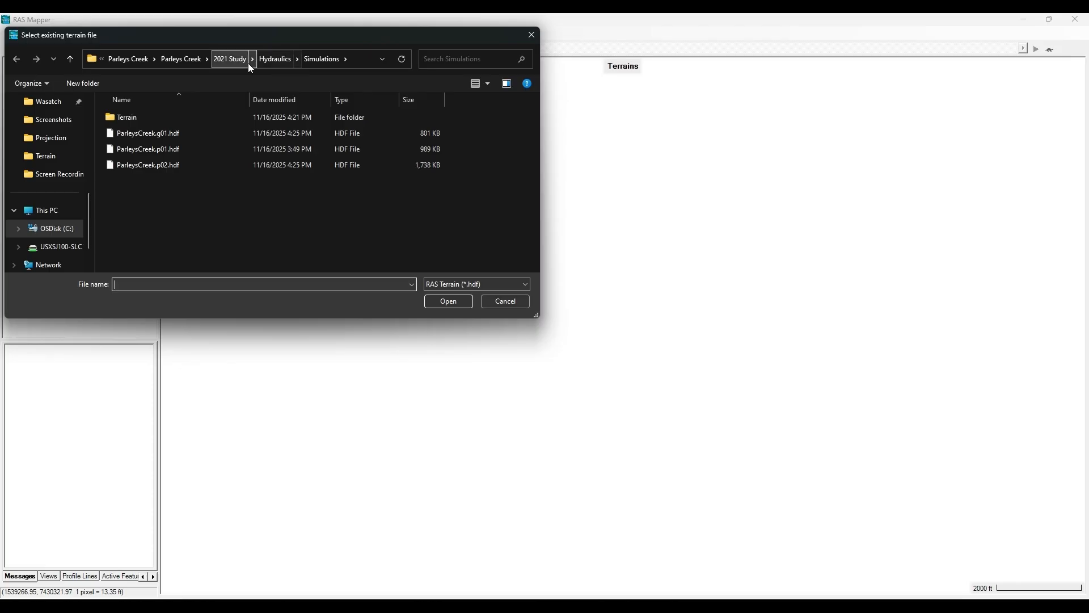
double_click(151, 120)
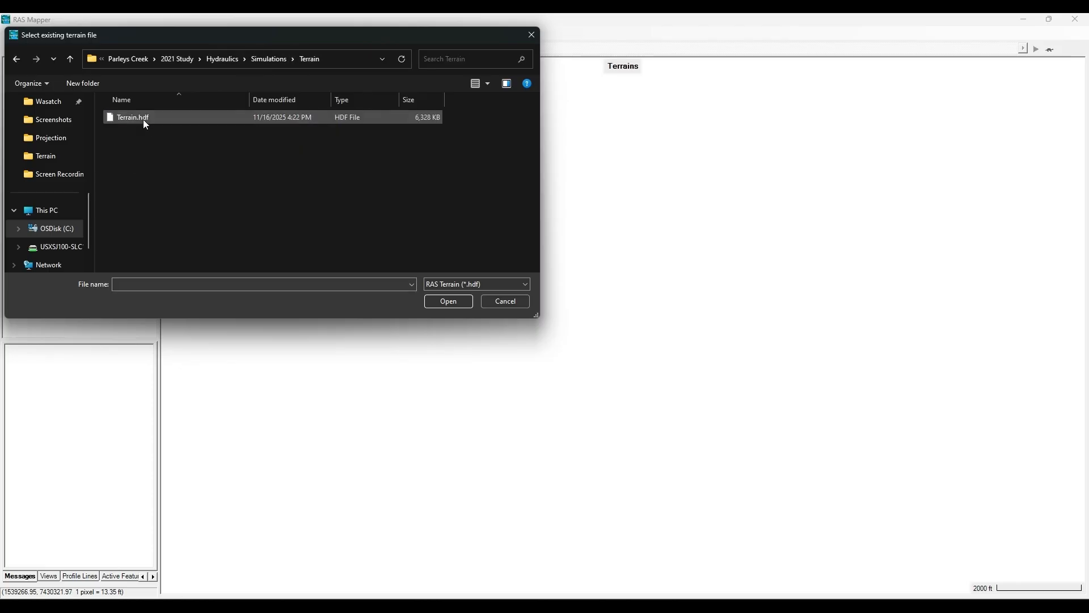
double_click(143, 119)
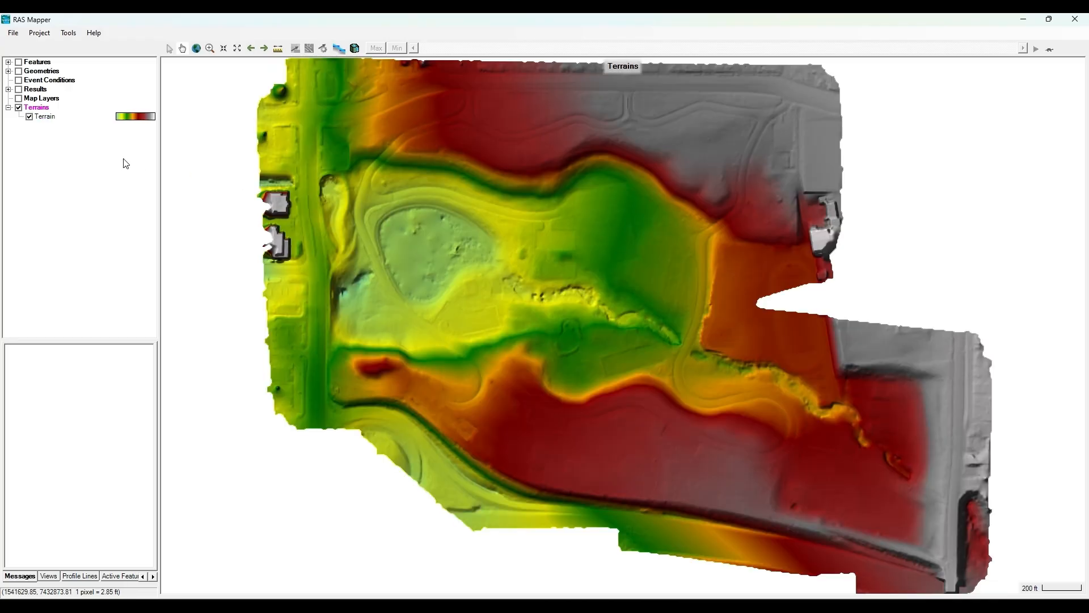
Step: Display the ParleysCreek geometry with its rivers, cross sections, bridges/culverts and inline structures over the terrain
left_click(19, 71)
left_click(9, 71)
left_click(29, 80)
left_click(20, 80)
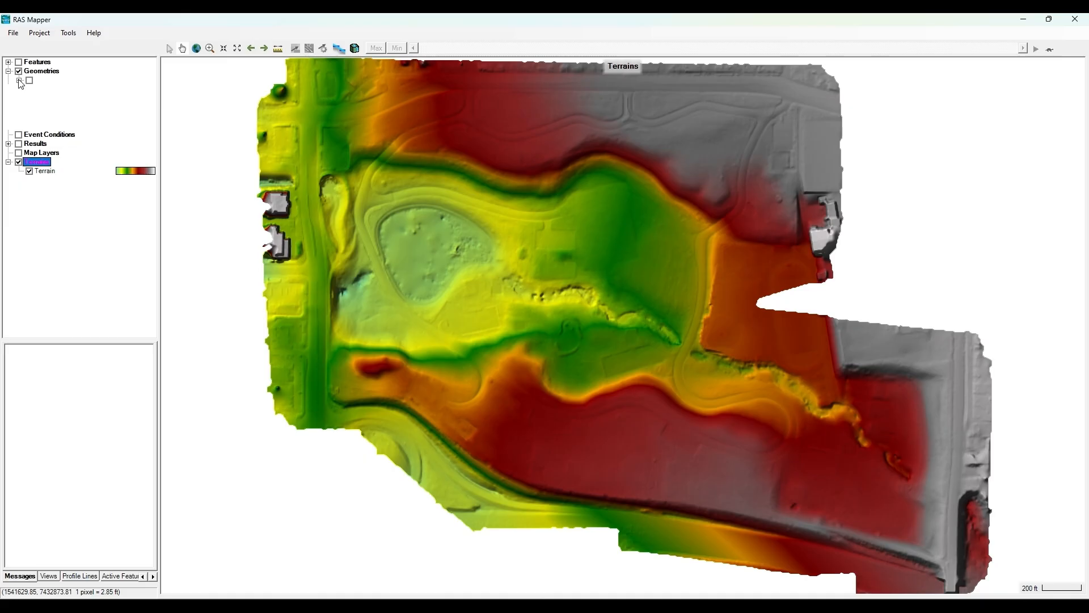
left_click(40, 90)
left_click(40, 98)
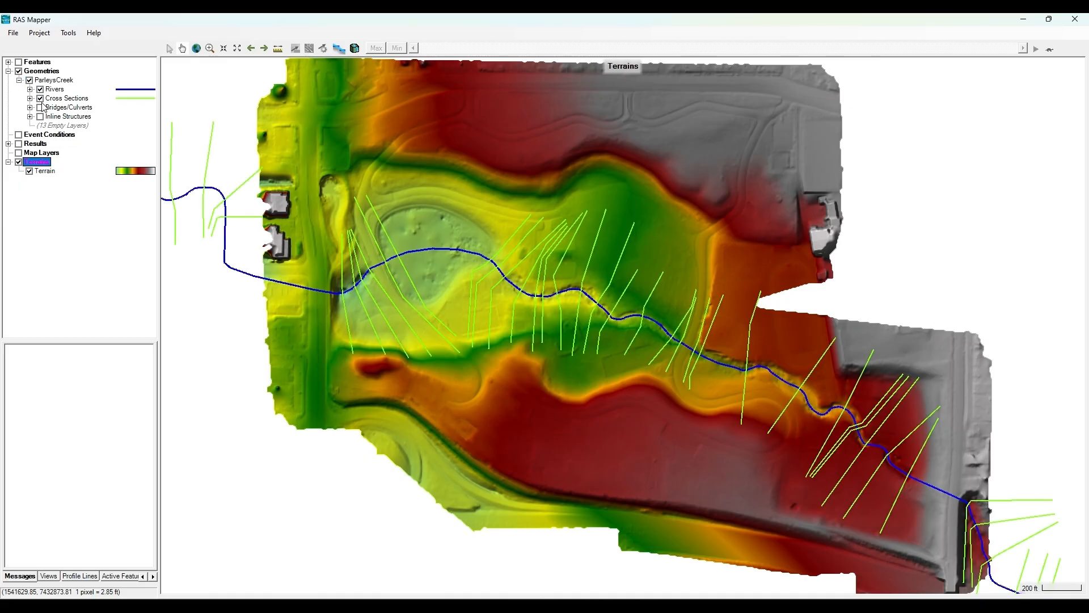
left_click(40, 108)
left_click(41, 117)
Step: Set the project's coordinate reference system to 3566.prj from the Projection folder under TestParleys\Parleys Creek
left_click(43, 33)
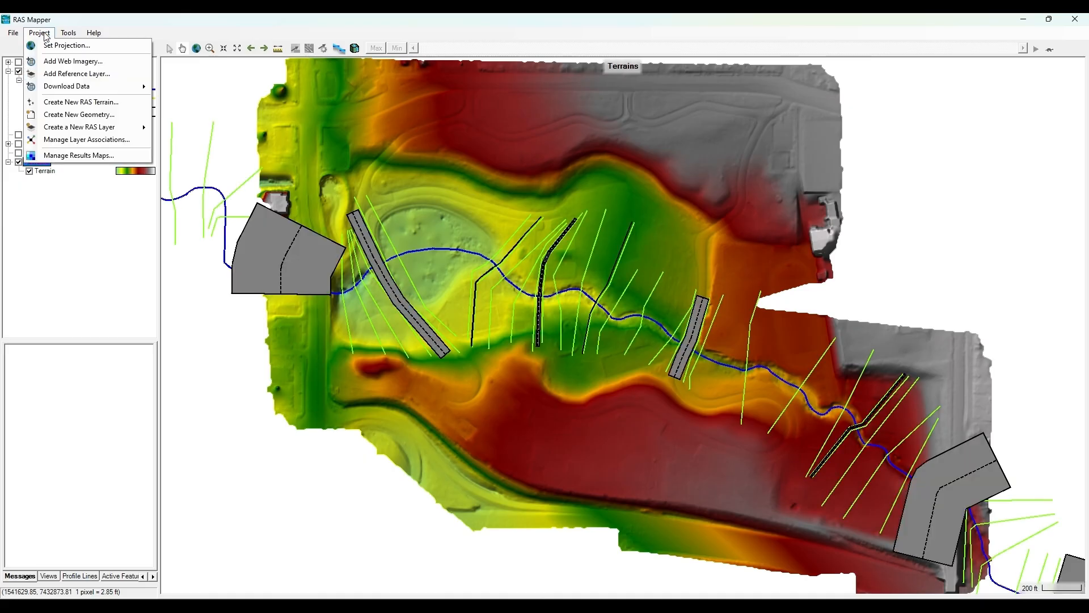
left_click(113, 48)
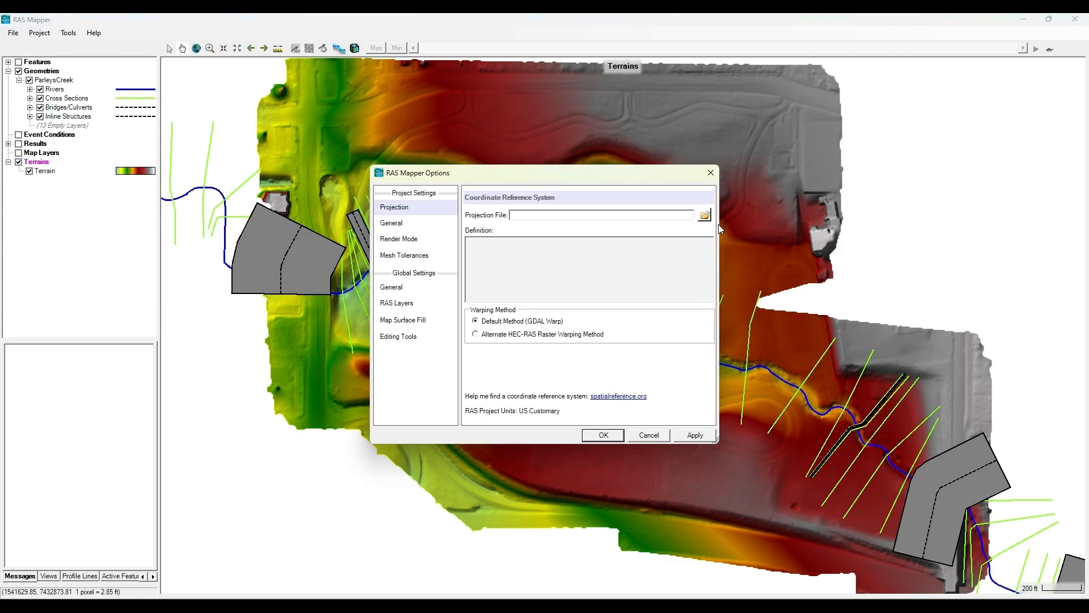
left_click(704, 215)
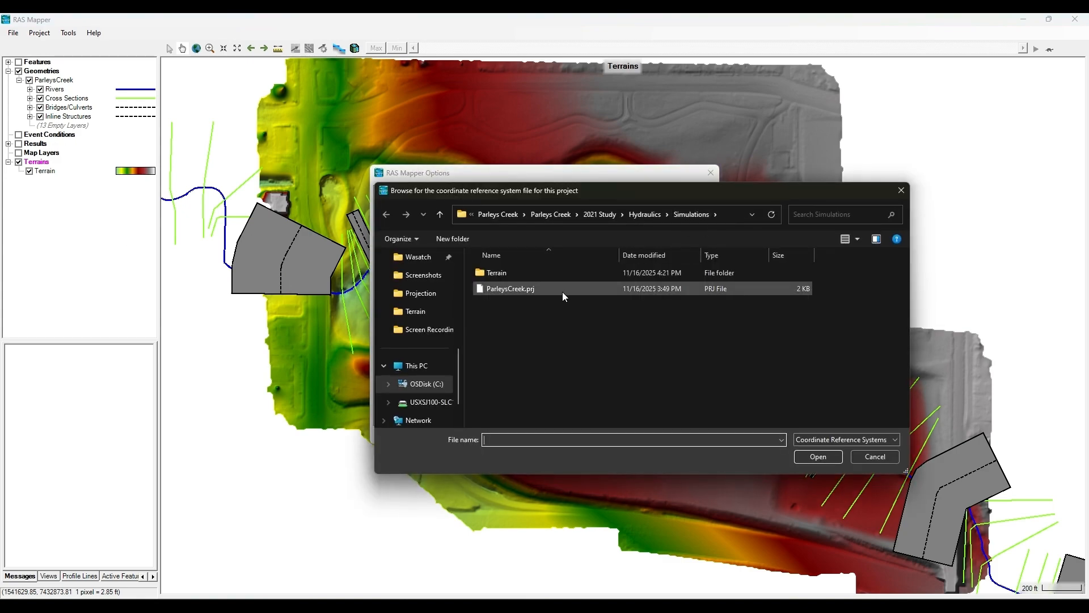
left_click(558, 218)
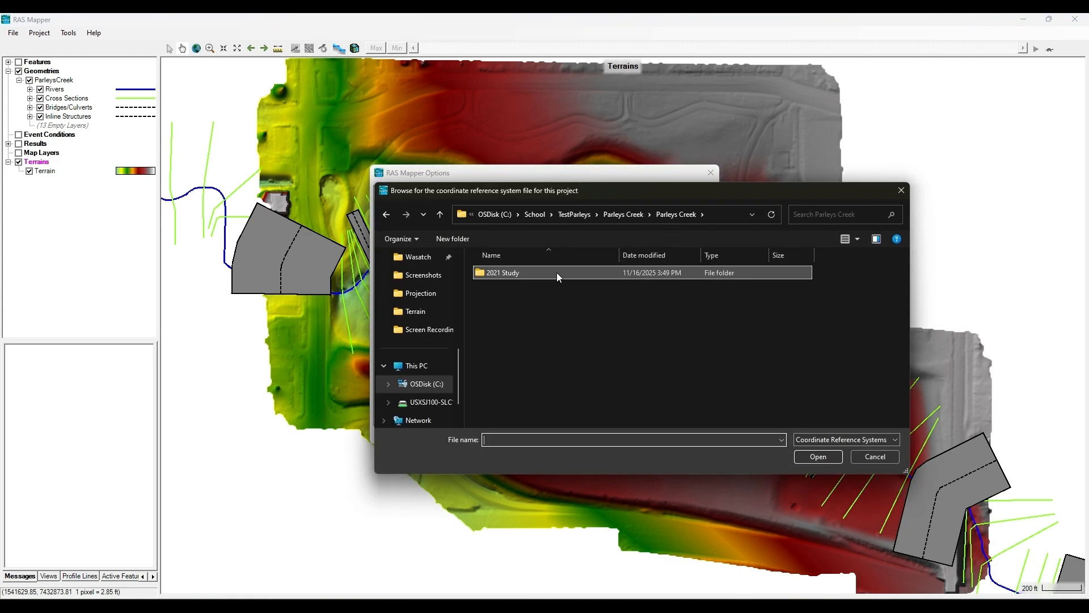
left_click(575, 215)
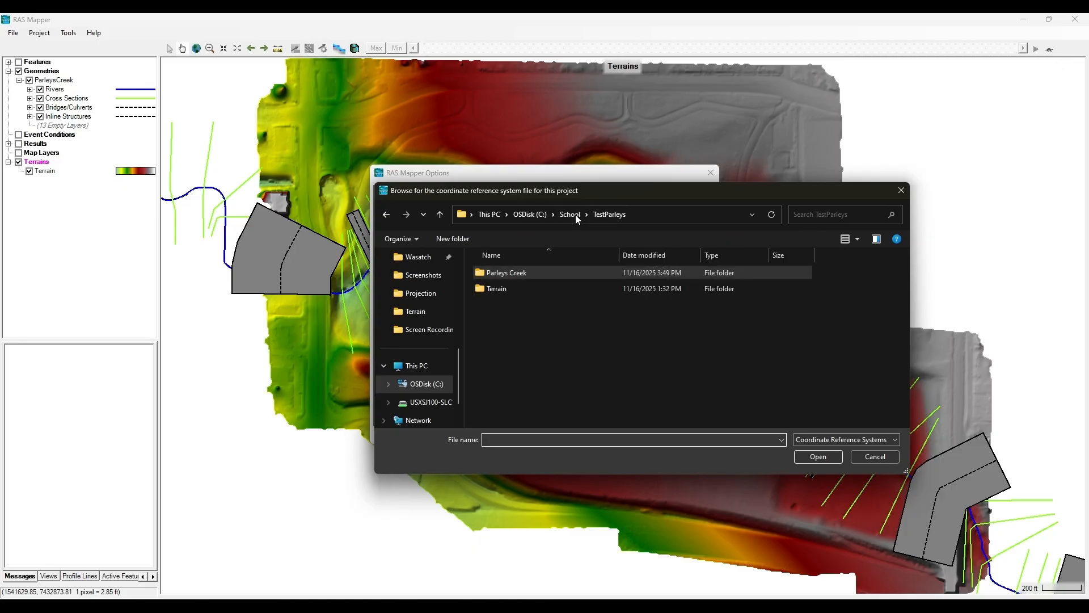
double_click(534, 272)
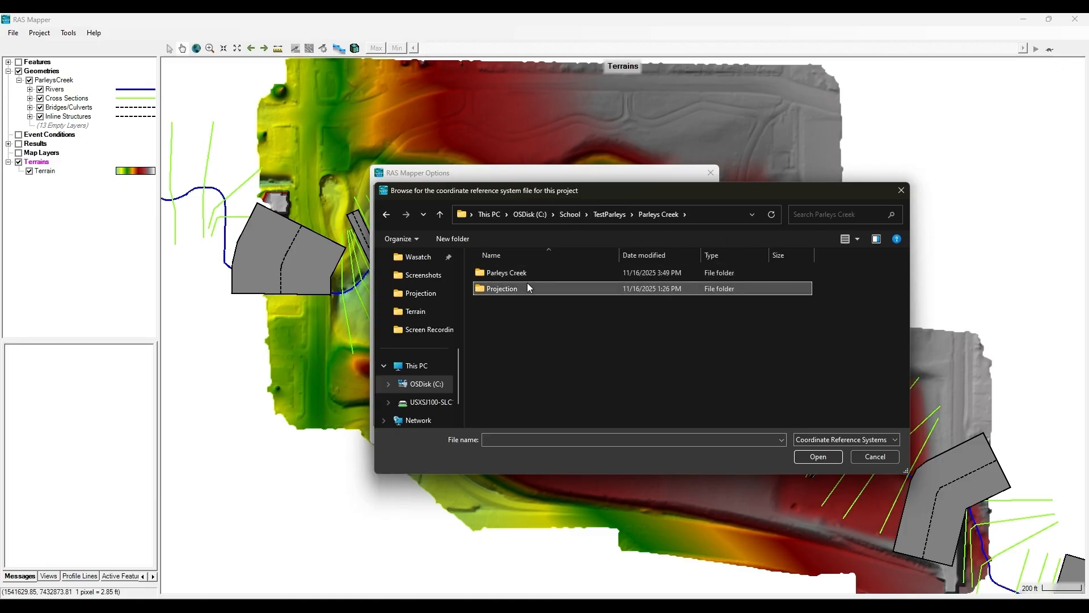
double_click(526, 283)
double_click(521, 274)
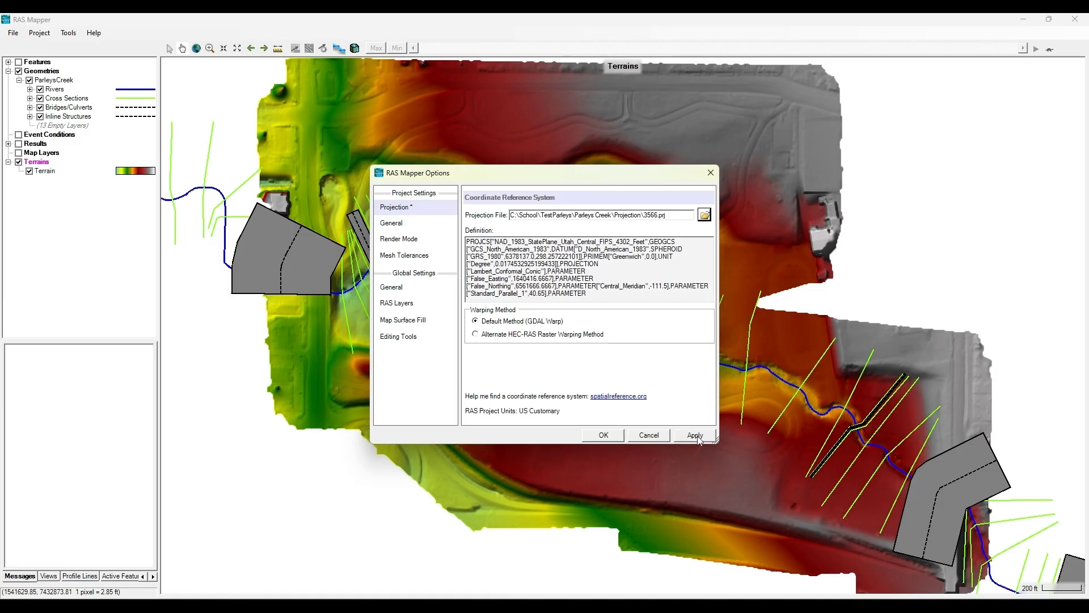
left_click(604, 435)
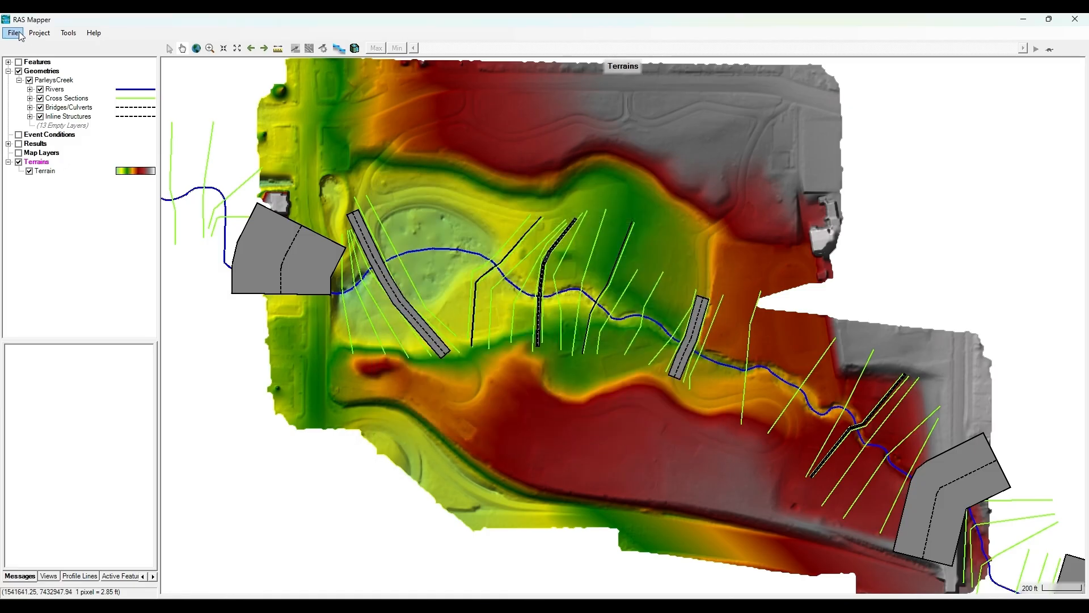
left_click(13, 33)
left_click(30, 58)
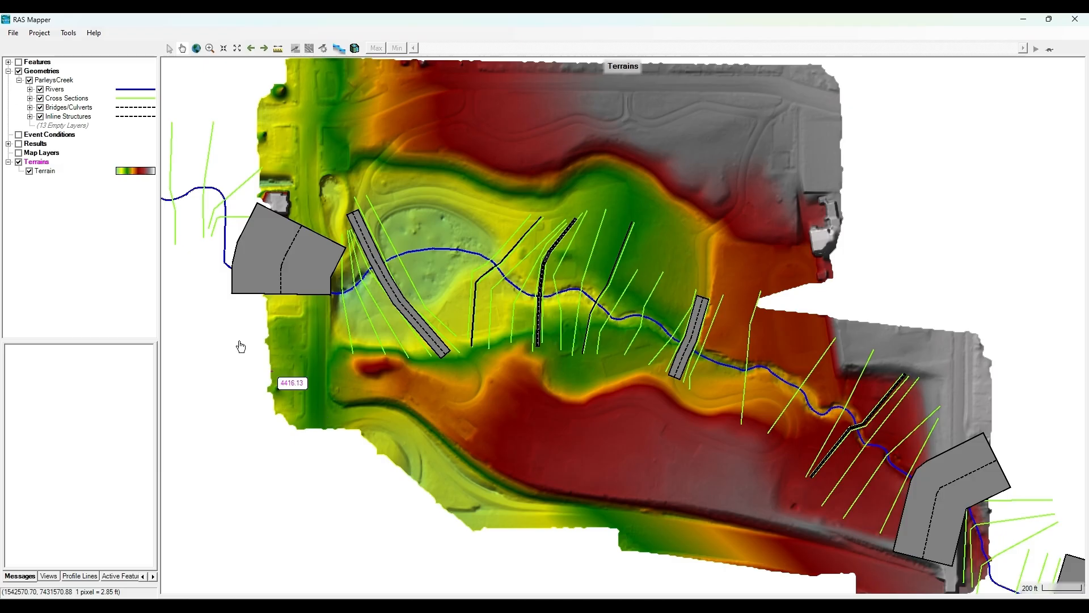
Step: View the Floodplain plan's 10yr depth results over the terrain and hide the depth layer again
double_click(34, 144)
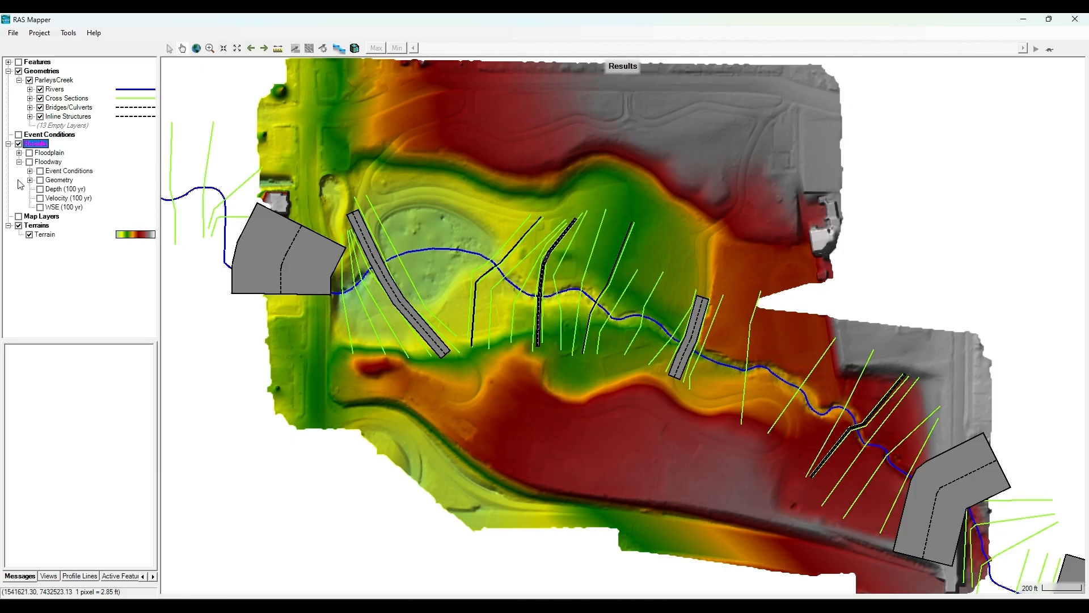
left_click(19, 152)
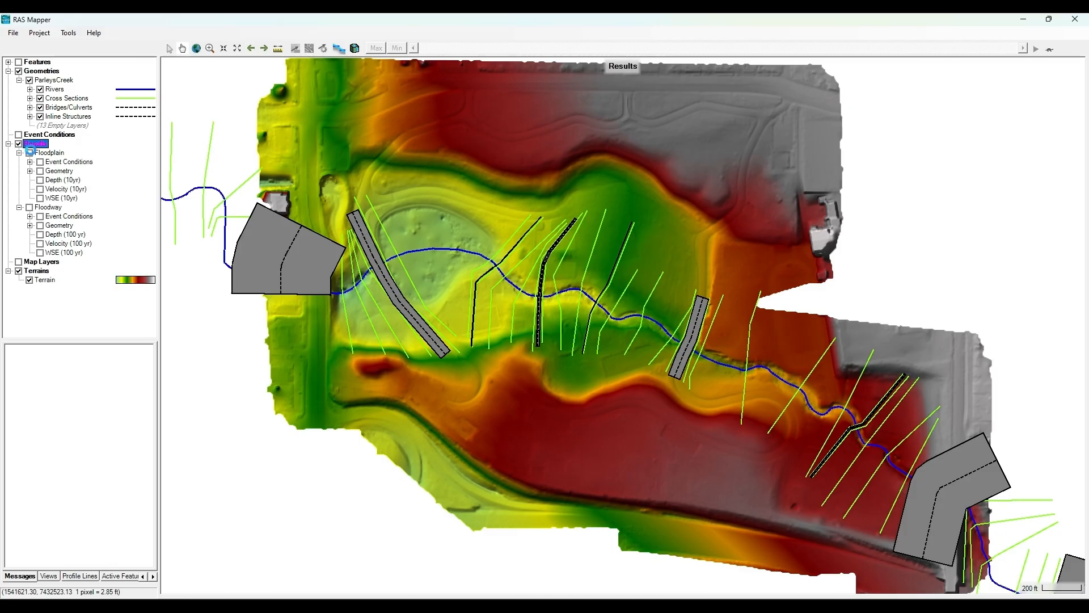
left_click(29, 153)
left_click(40, 180)
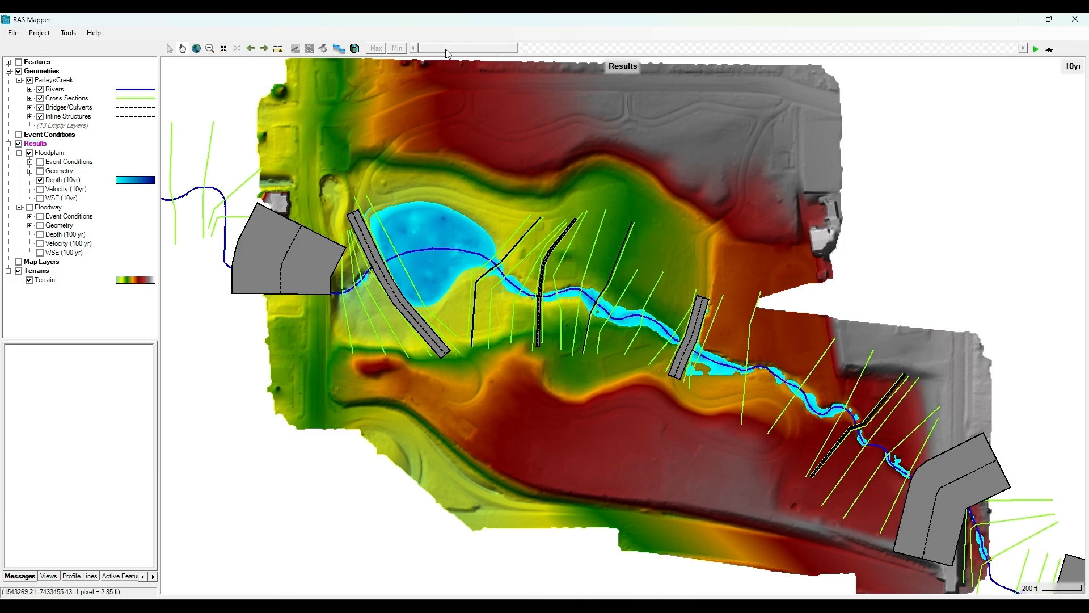
mouse_move(445, 49)
left_mouse_down()
mouse_move(917, 50)
mouse_move(445, 50)
left_mouse_up()
left_click(40, 180)
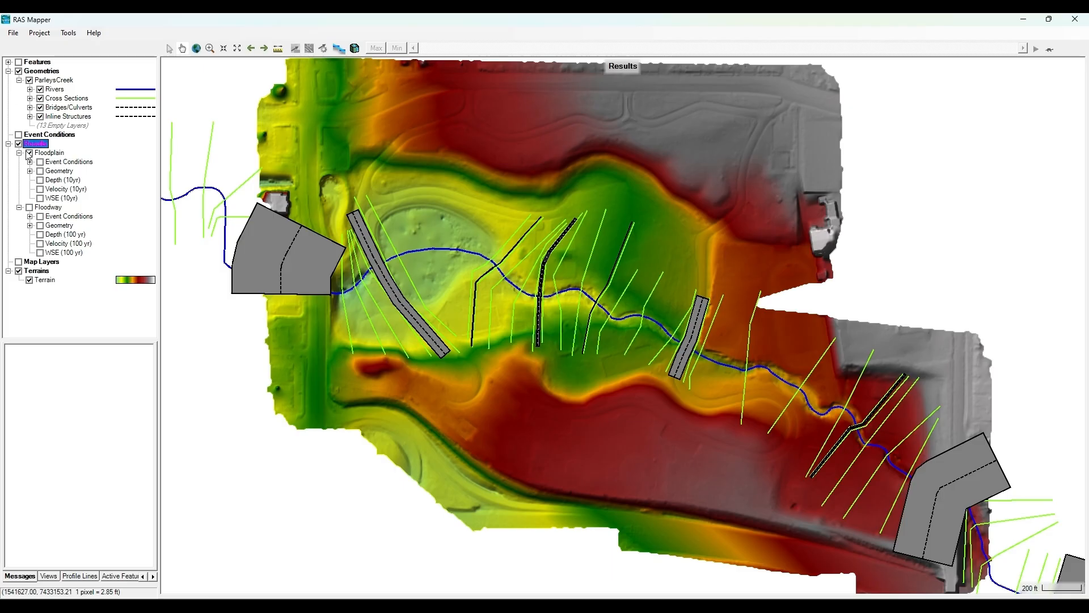
Step: Display the Floodway plan's depth results instead of the Floodplain ones and switch from the 100 yr to the 10 yr profile
left_click(19, 153)
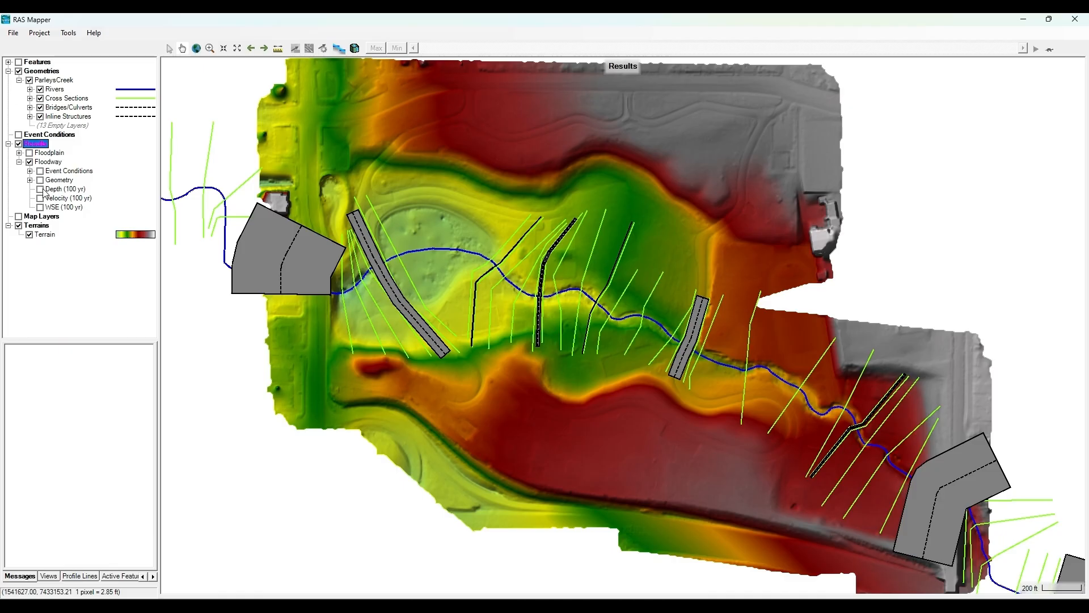
left_click(41, 190)
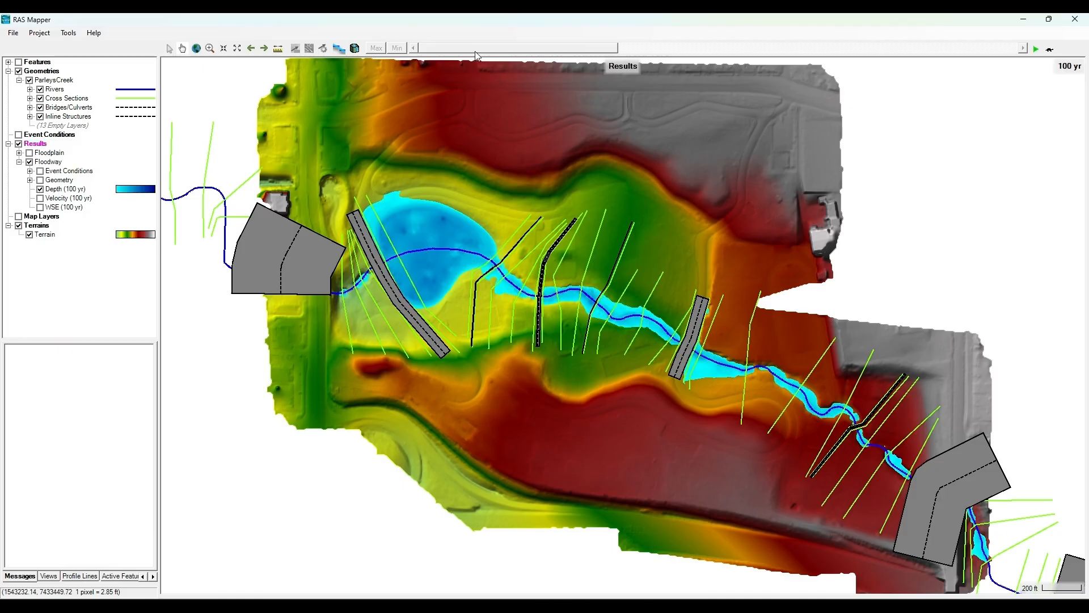
left_click_drag(460, 52, 689, 71)
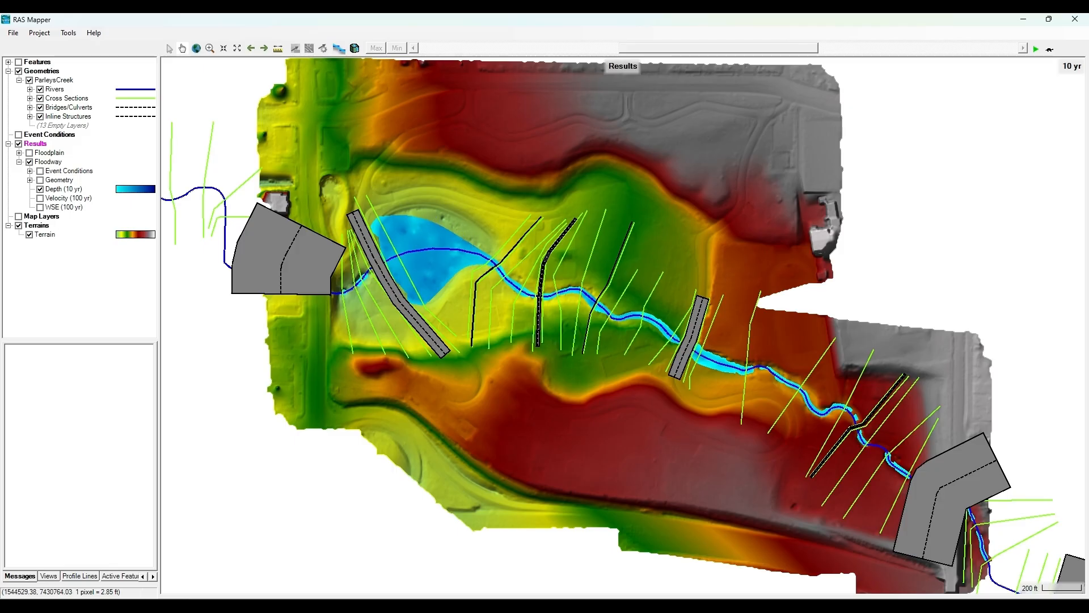
Step: Clear the encroachments for all profiles in the Floodway plan's steady flow analysis and accept the change
mouse_move(696, 604)
mouse_move(727, 559)
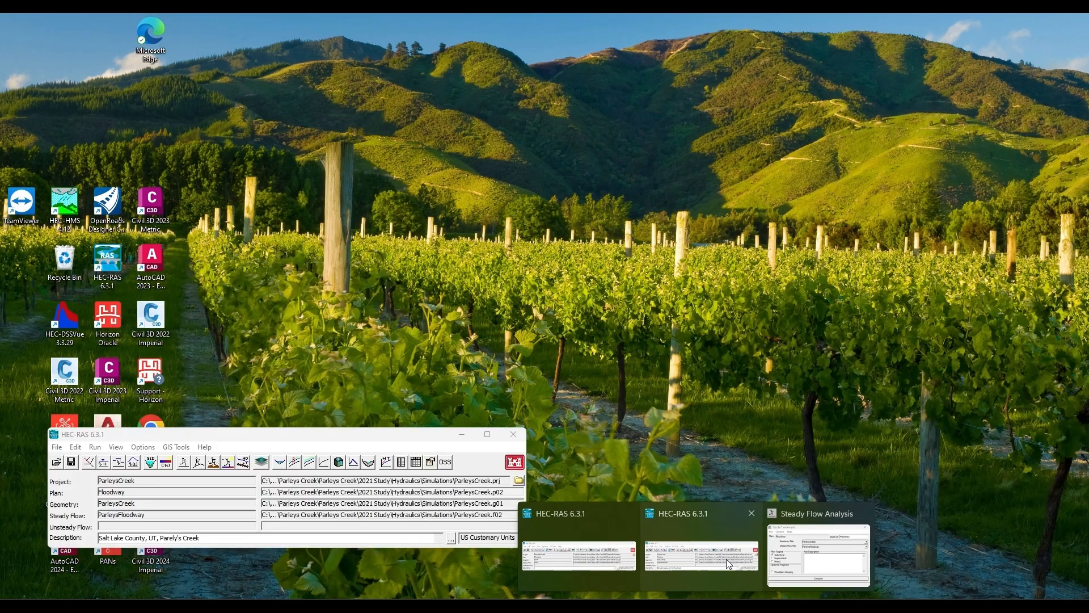
left_click(818, 555)
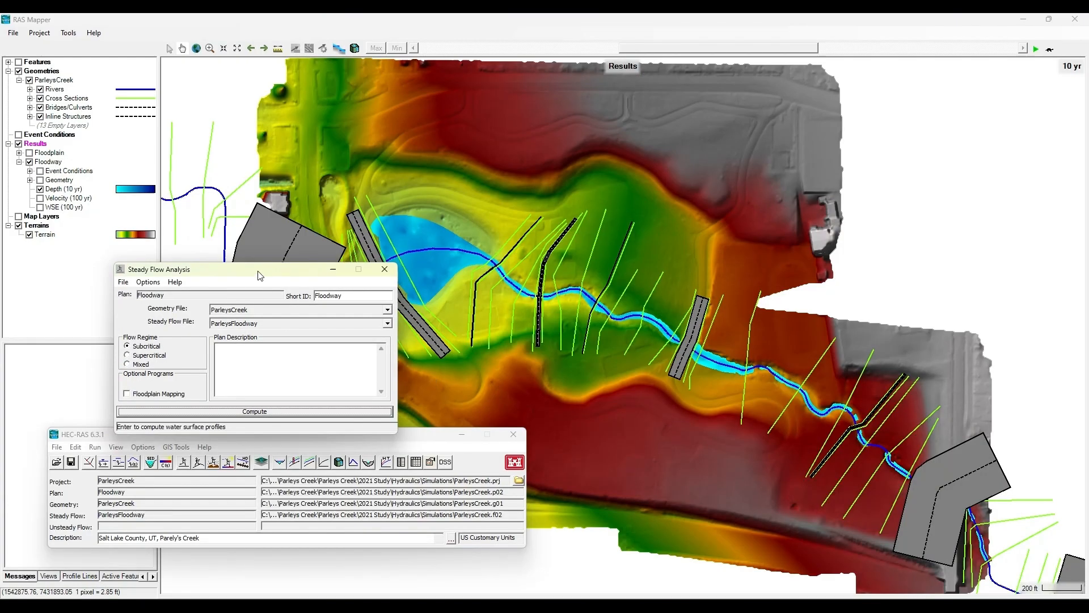
left_click_drag(260, 275, 258, 262)
left_click(147, 269)
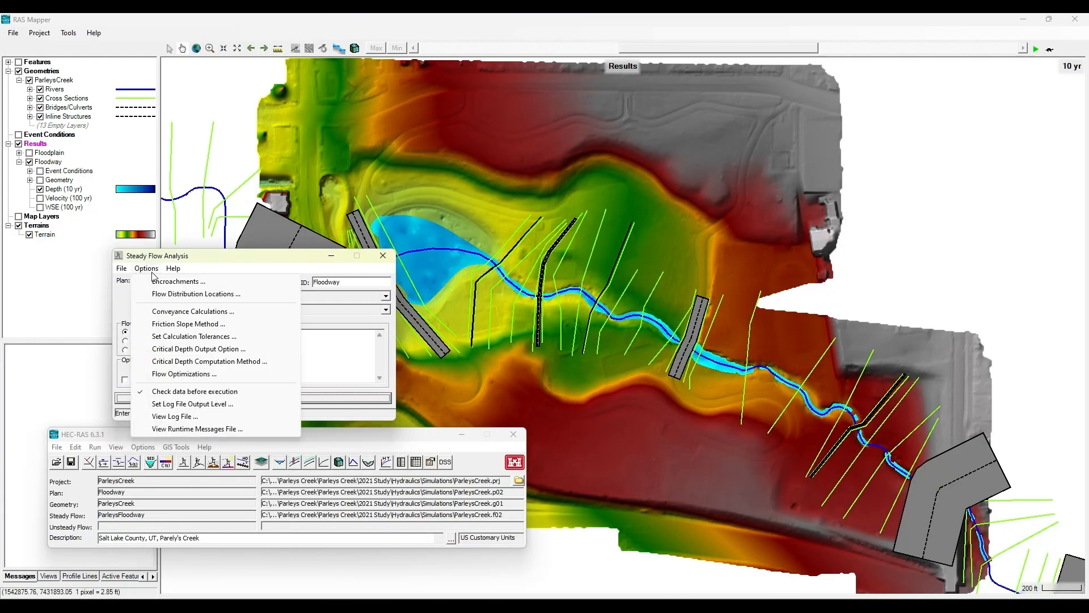
left_click(162, 282)
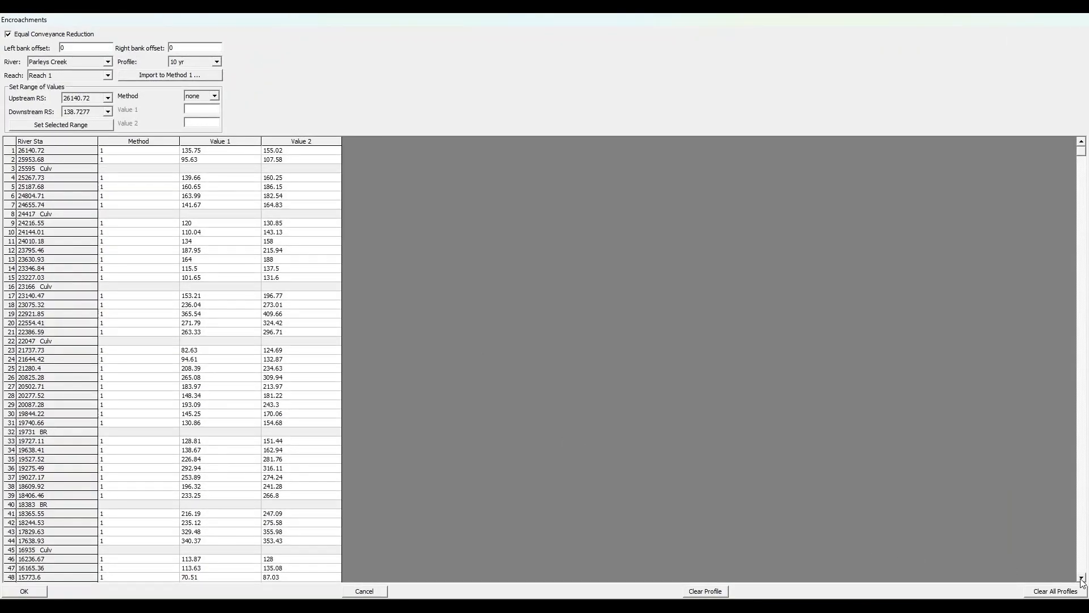
left_click(1071, 591)
left_click(571, 346)
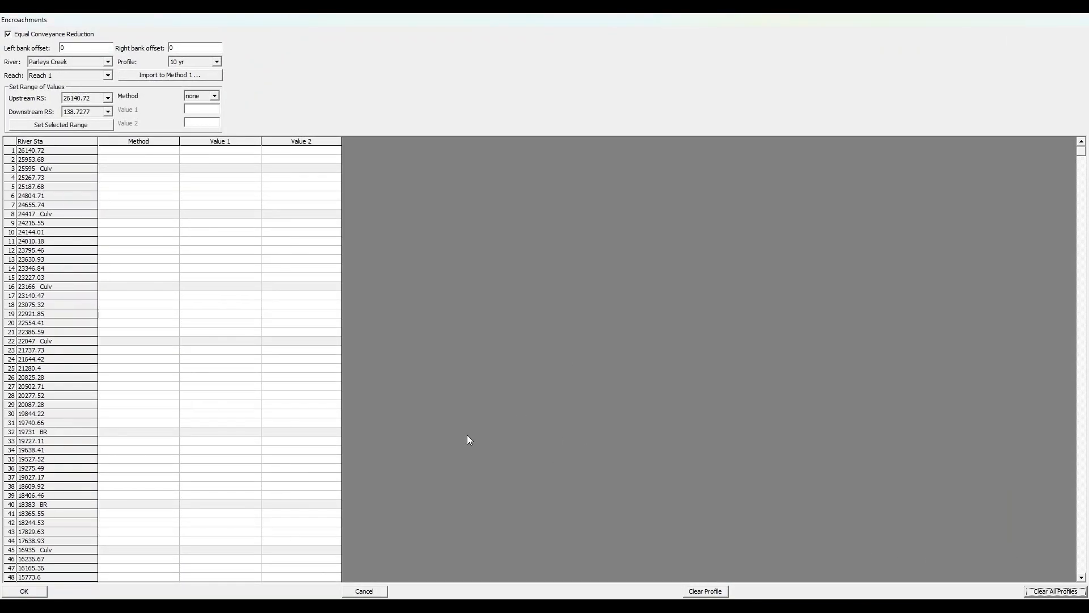
left_click(25, 590)
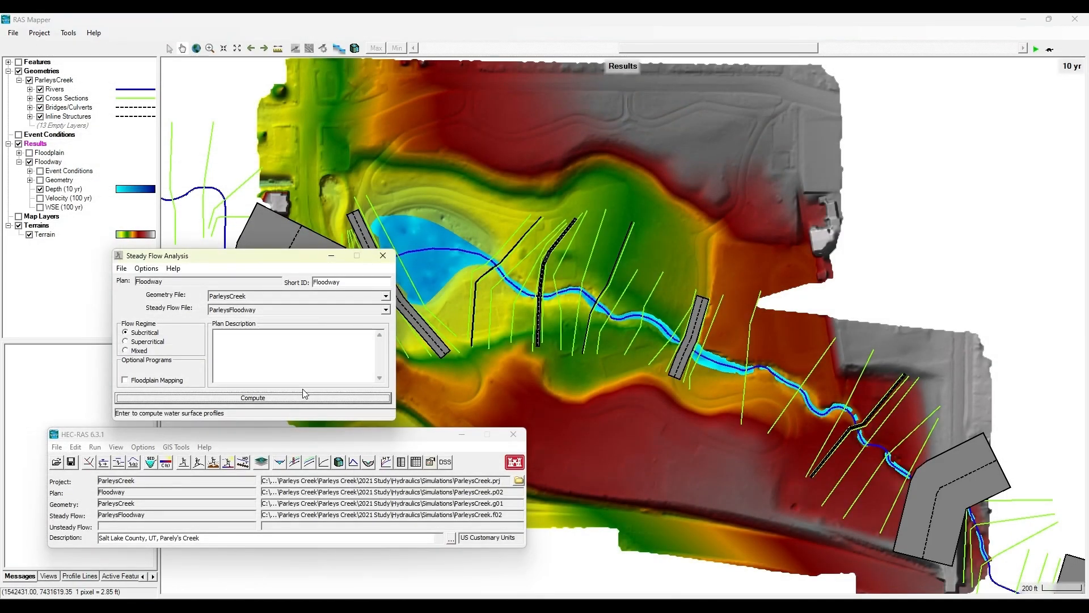
Step: Recompute the Floodway plan's steady flow analysis, close the computation window and return to RAS Mapper
left_click(315, 398)
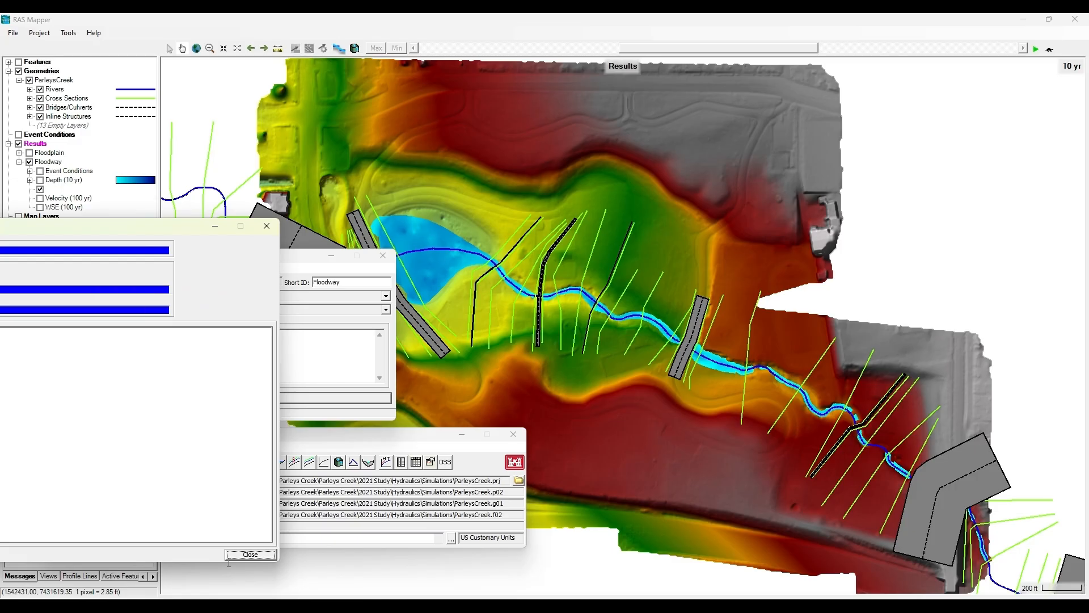
left_click(255, 552)
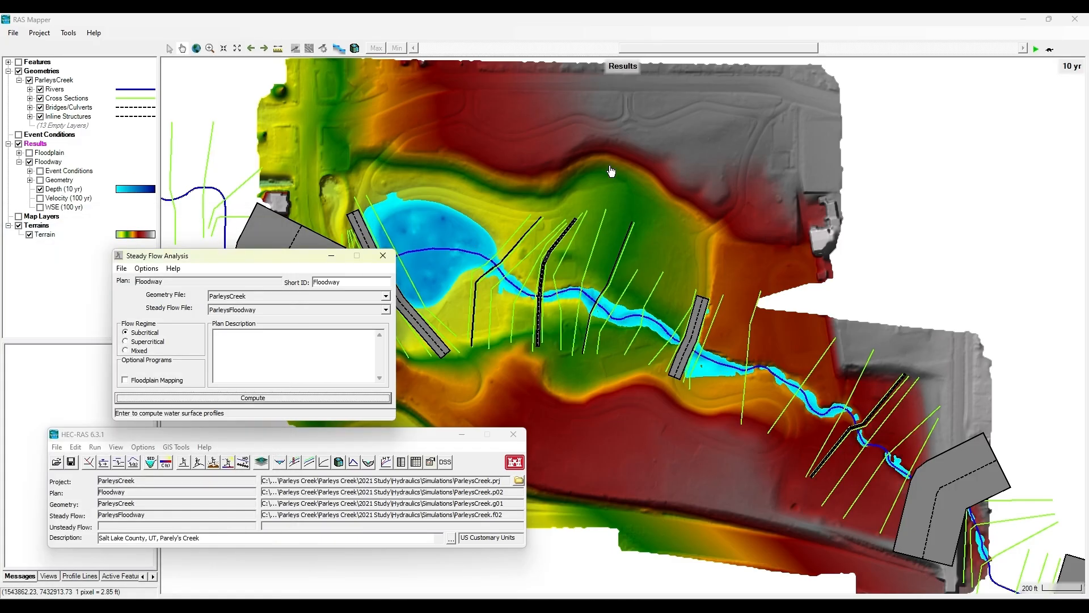
left_click(546, 163)
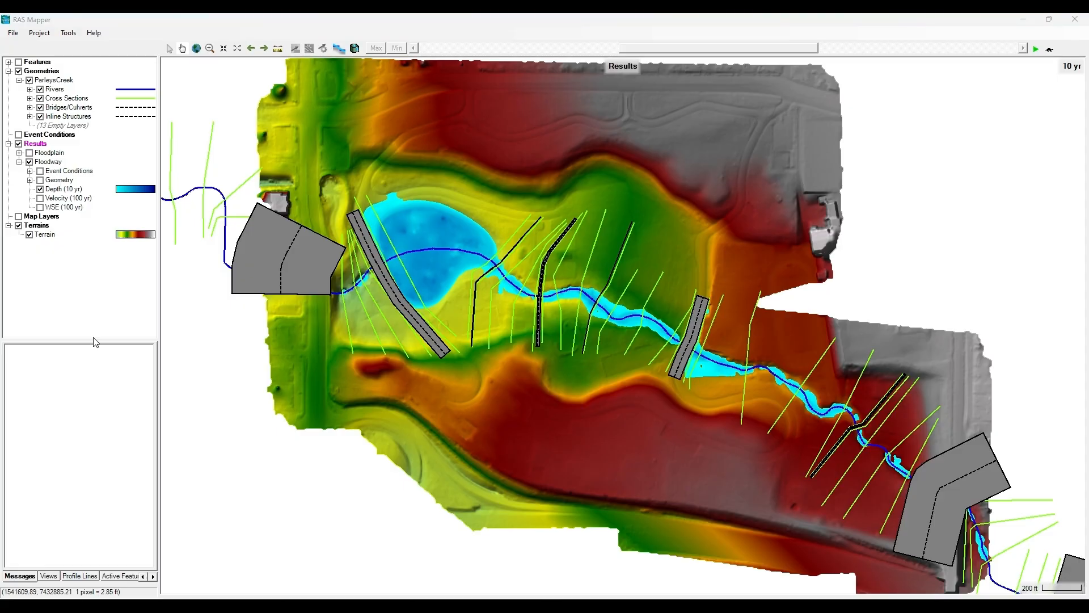
Step: Inspect the recomputed Floodway depth layer for the 10 yr profile and switch it to the 100 yr profile
mouse_move(421, 208)
mouse_move(470, 243)
mouse_move(412, 287)
left_click(63, 189)
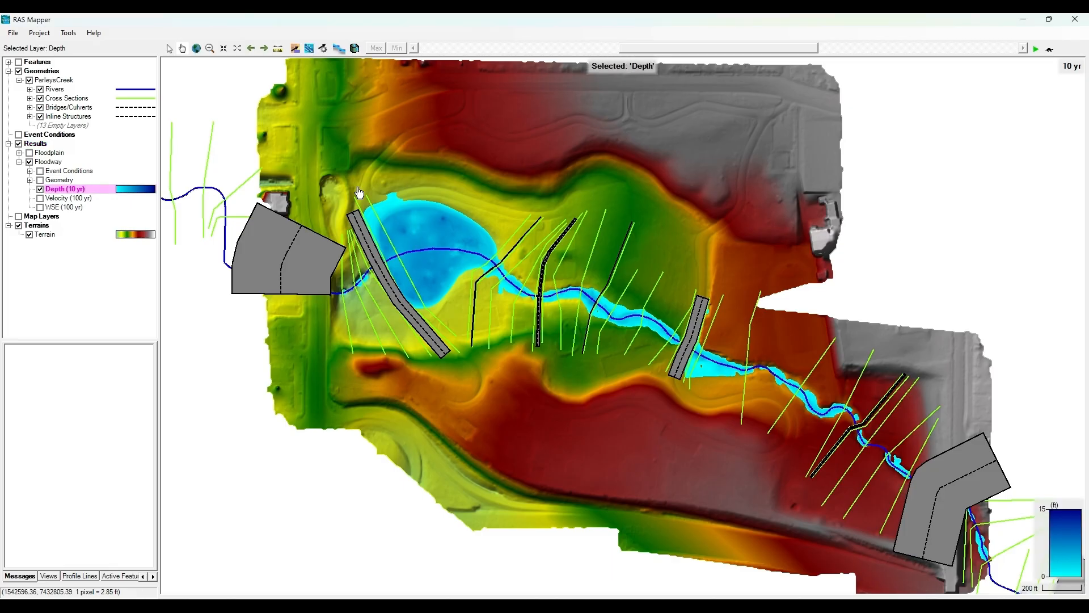
left_click_drag(667, 54, 461, 62)
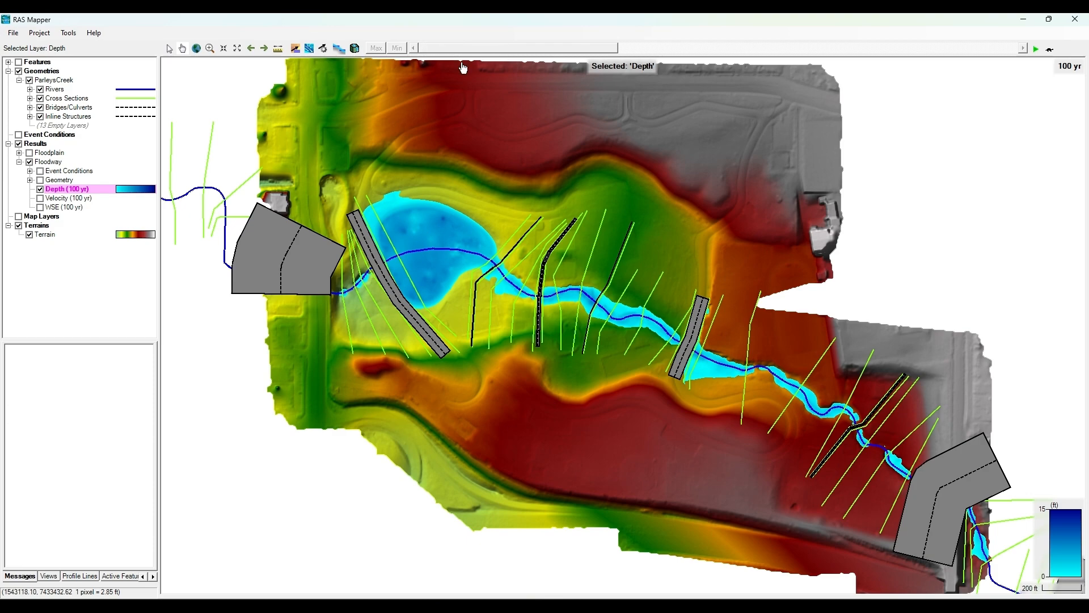
mouse_move(499, 264)
Step: Make the terrain's elevation legend update with the view in its layer properties and check the coloring at different zoom levels
double_click(127, 236)
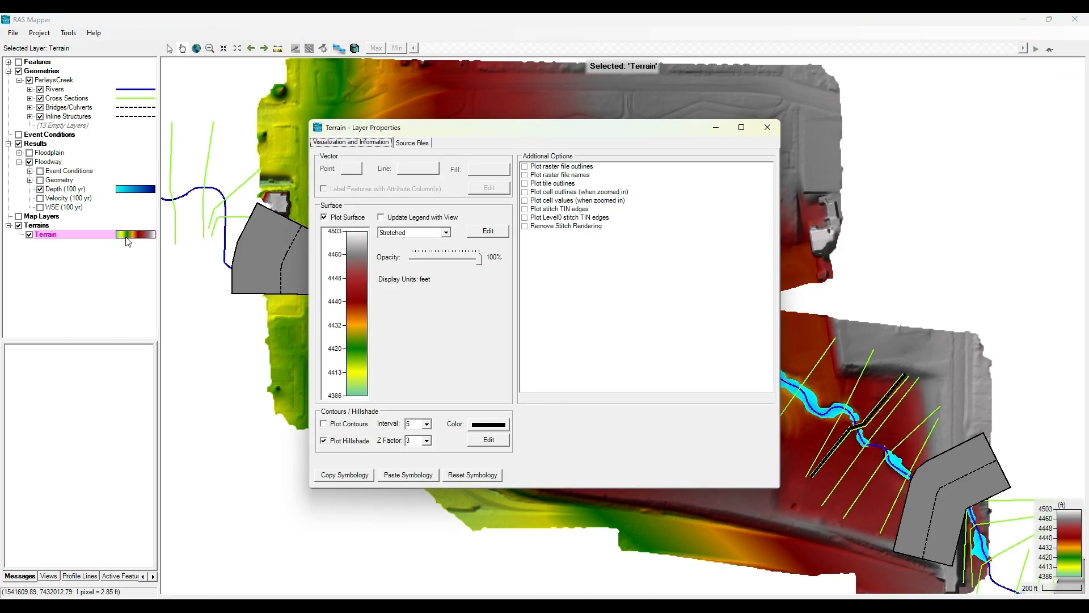
left_click(381, 218)
left_click_drag(548, 136, 440, 131)
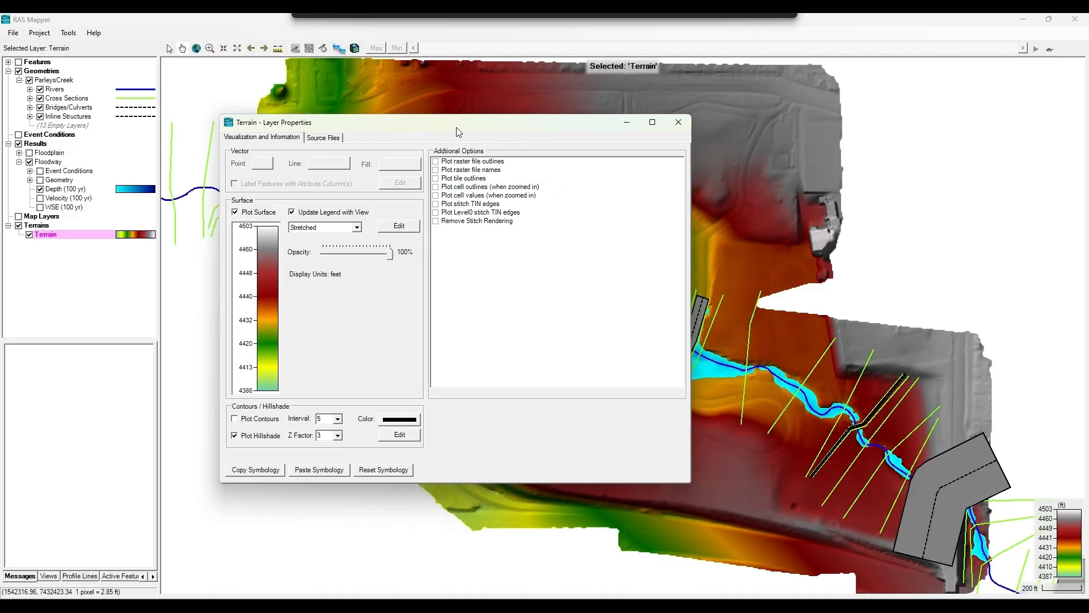
scroll(846, 406, "up", 3)
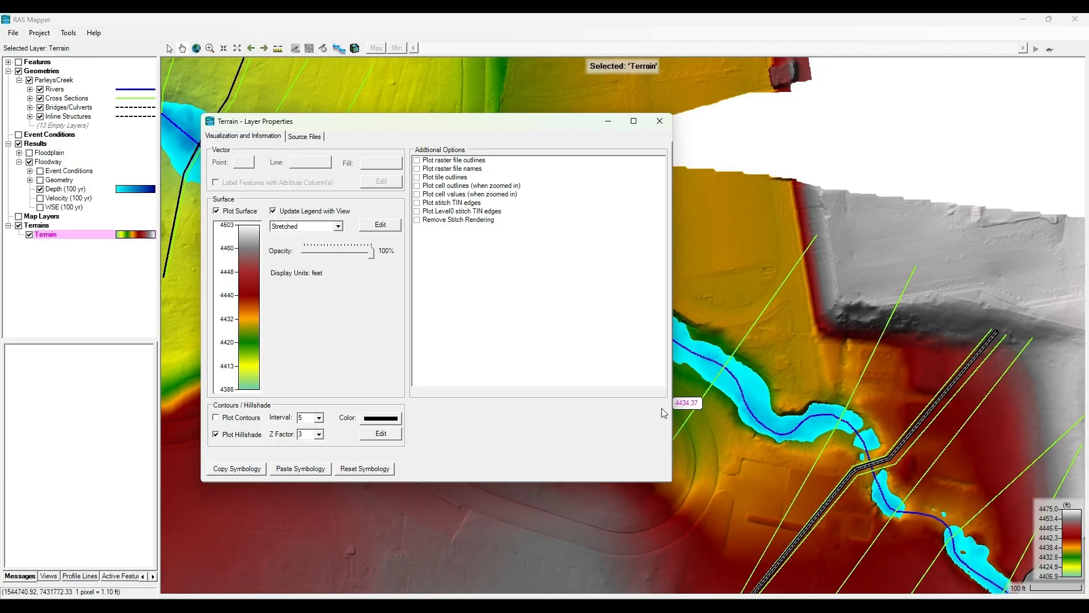
scroll(718, 390, "up", 3)
scroll(719, 390, "up", 2)
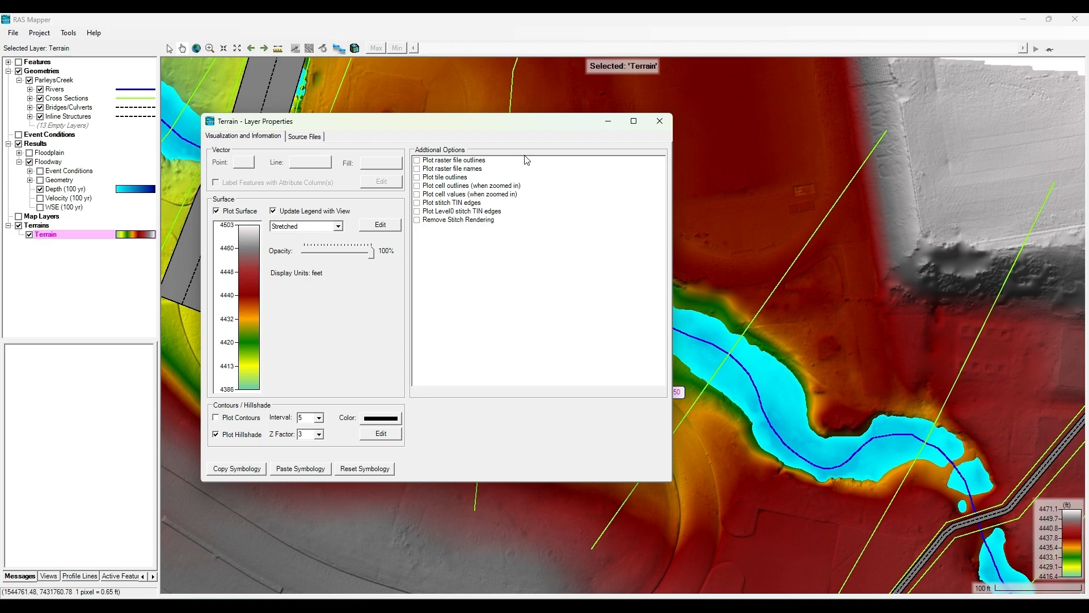
scroll(848, 337, "down", 2)
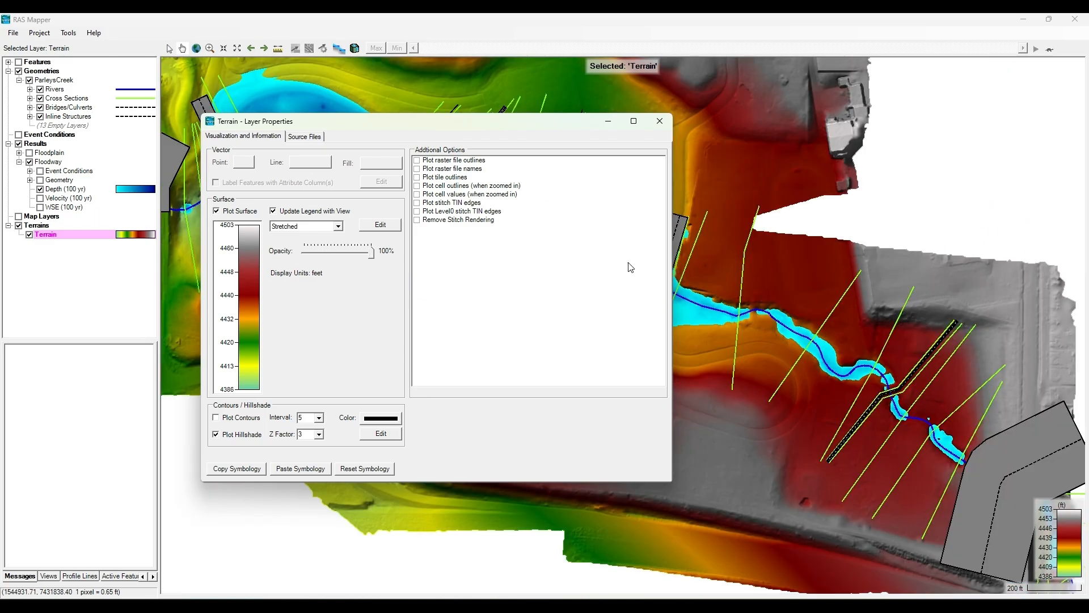
Step: Preview contours at an interval of 5 on the terrain, turn them off and close the layer properties
left_click(216, 417)
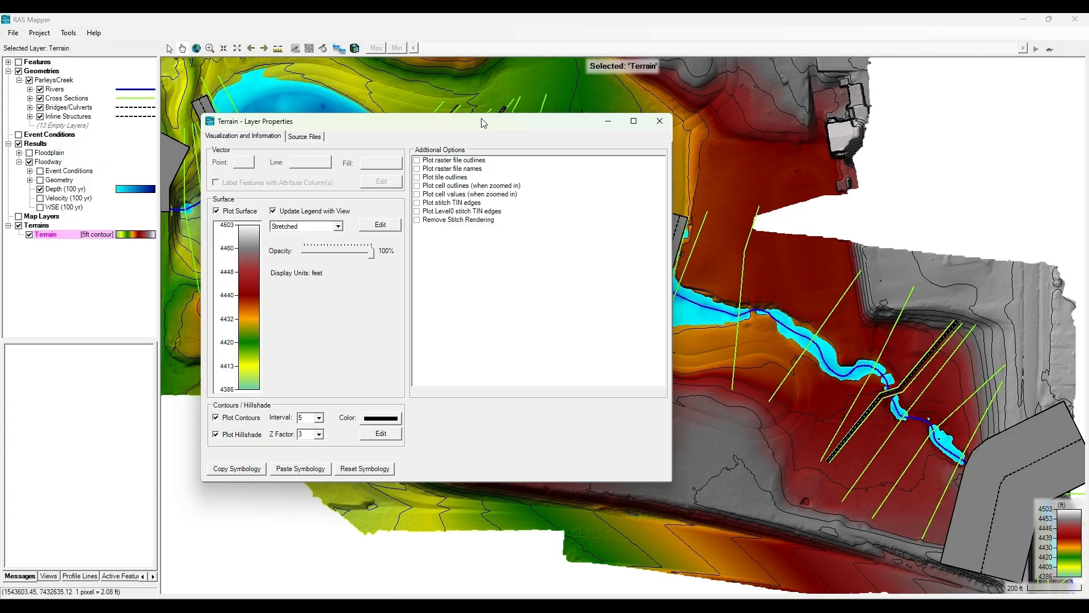
left_click_drag(481, 118, 505, 136)
left_click(196, 433)
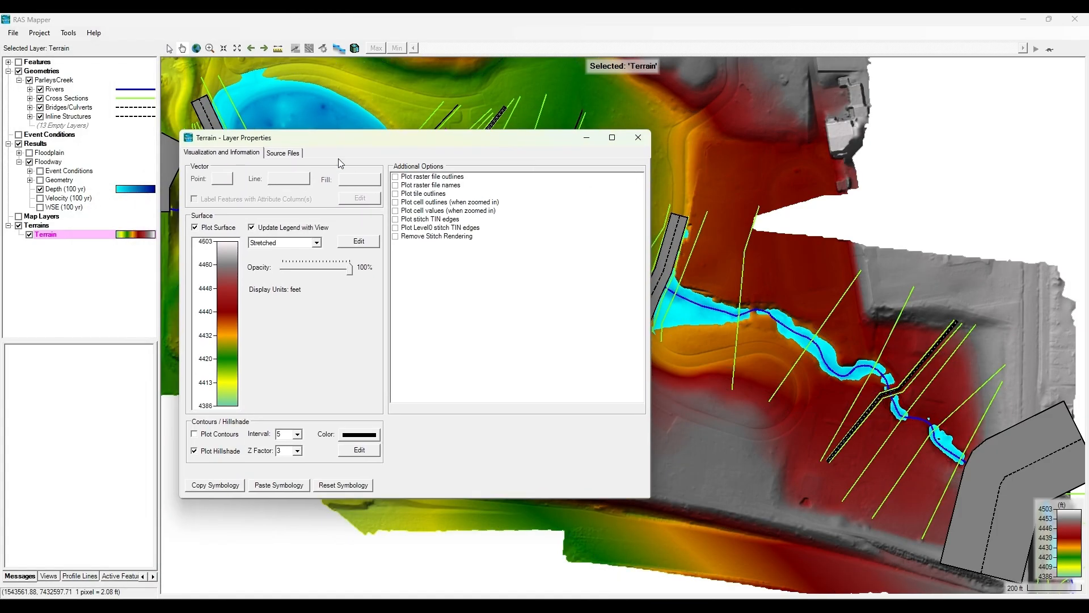
left_click(643, 142)
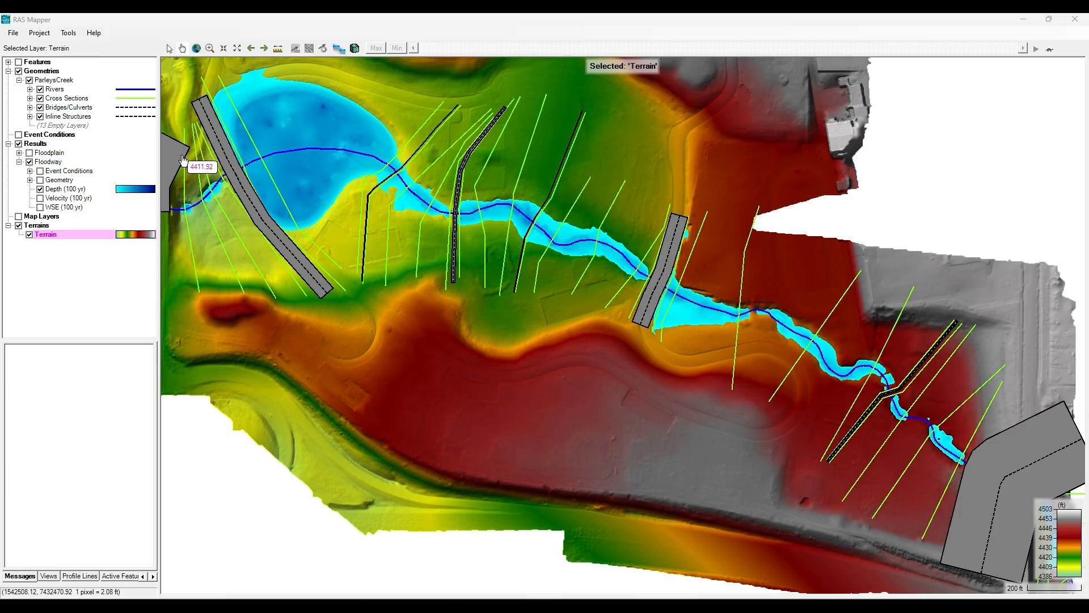
Step: Check the Floodway Depth layer's properties, then compare the 100 yr Velocity and WSE layers in place of Depth
double_click(133, 190)
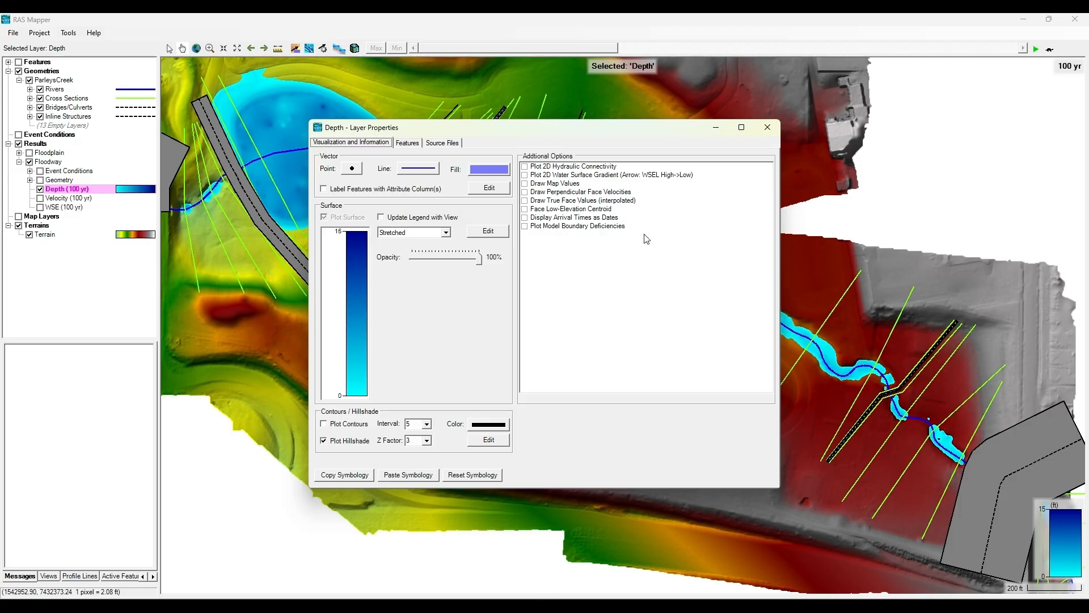
left_click(767, 128)
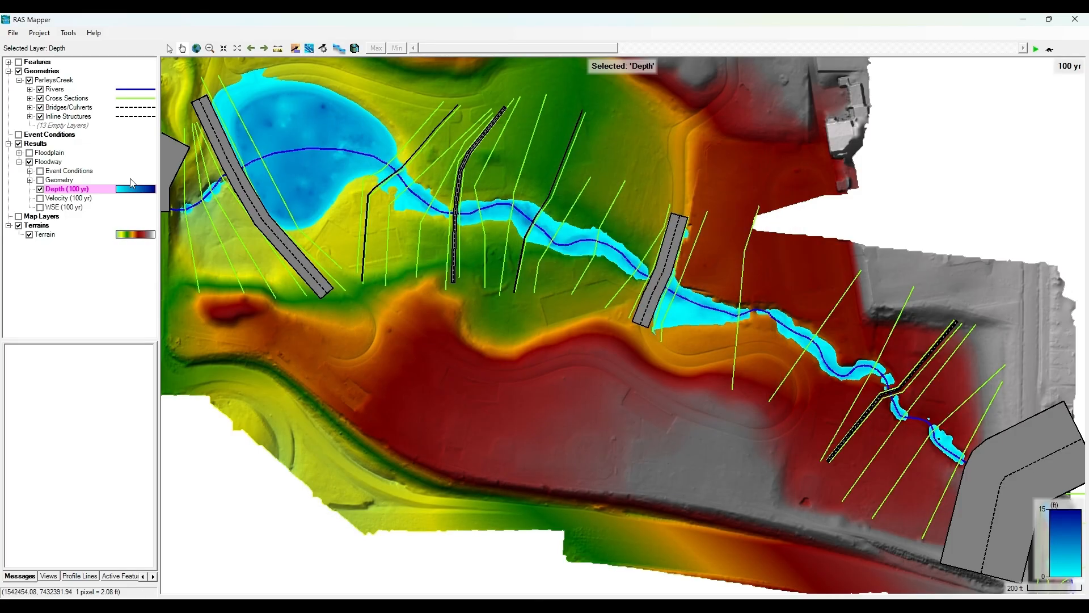
left_click(40, 189)
left_click(39, 198)
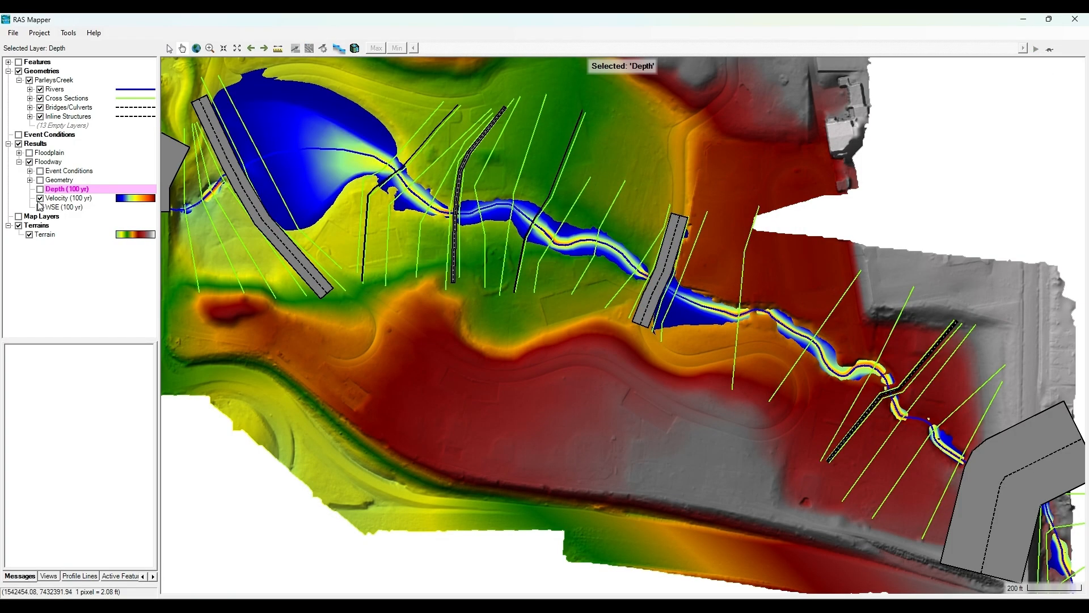
left_click(40, 198)
left_click(40, 207)
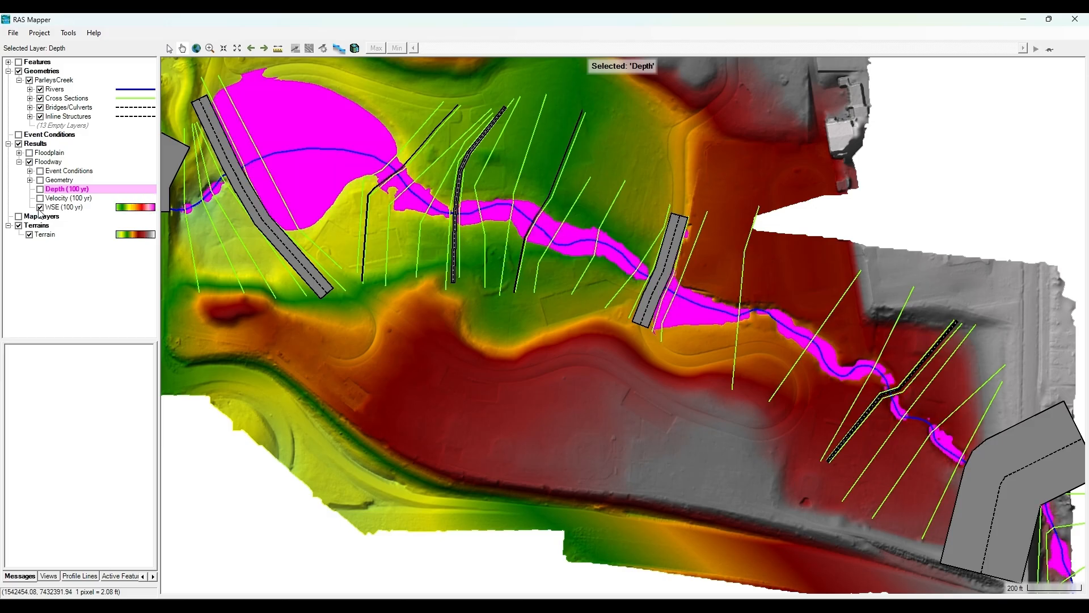
Step: Make the WSE layer's legend update with the view in its layer properties and close them
scroll(317, 122, "up", 1)
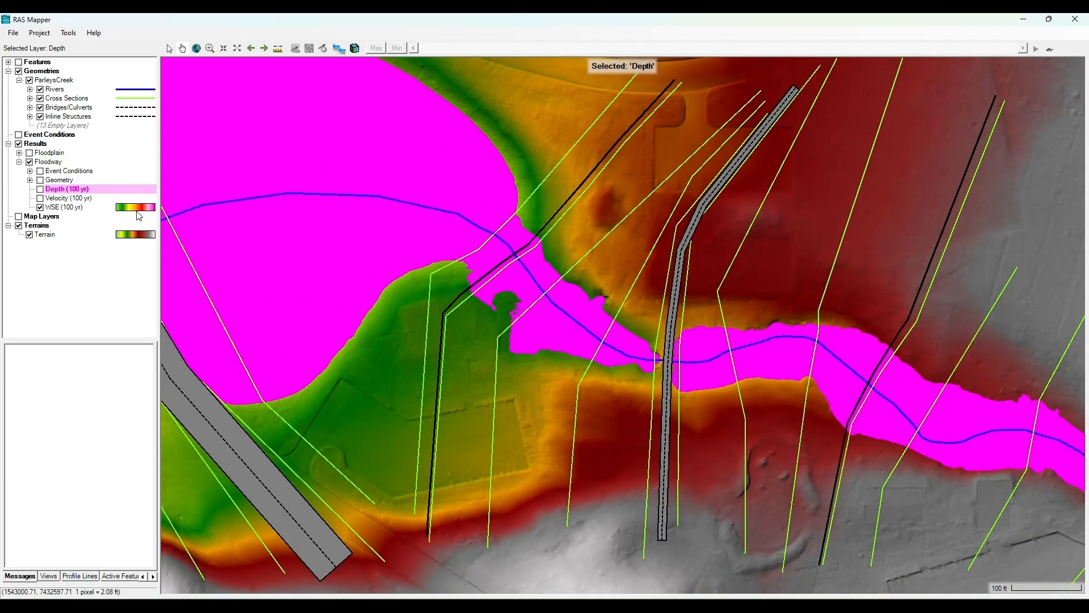
double_click(137, 210)
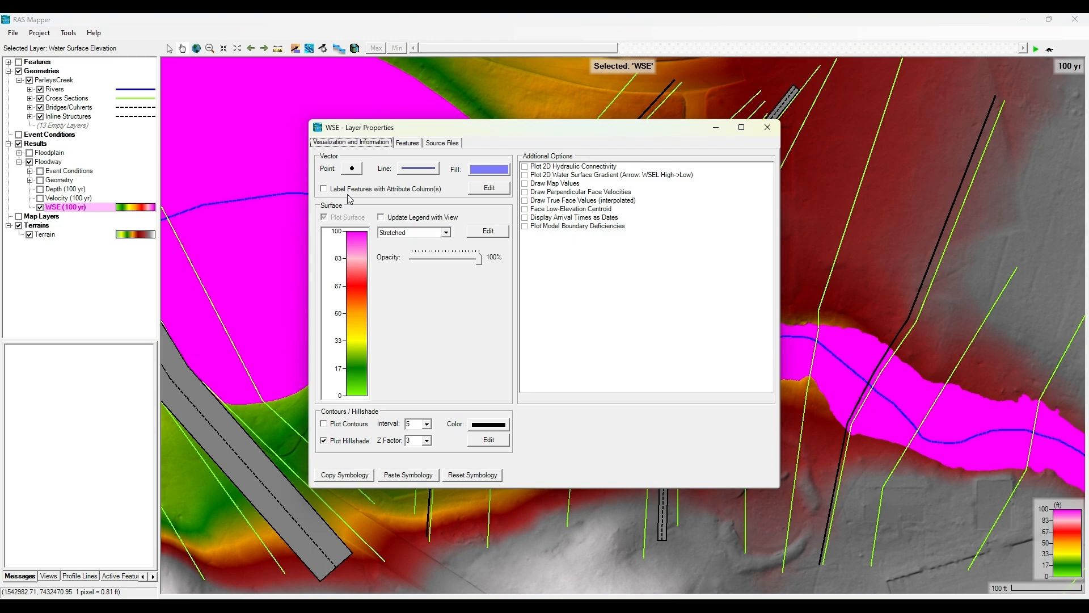
left_click(381, 218)
left_click(768, 127)
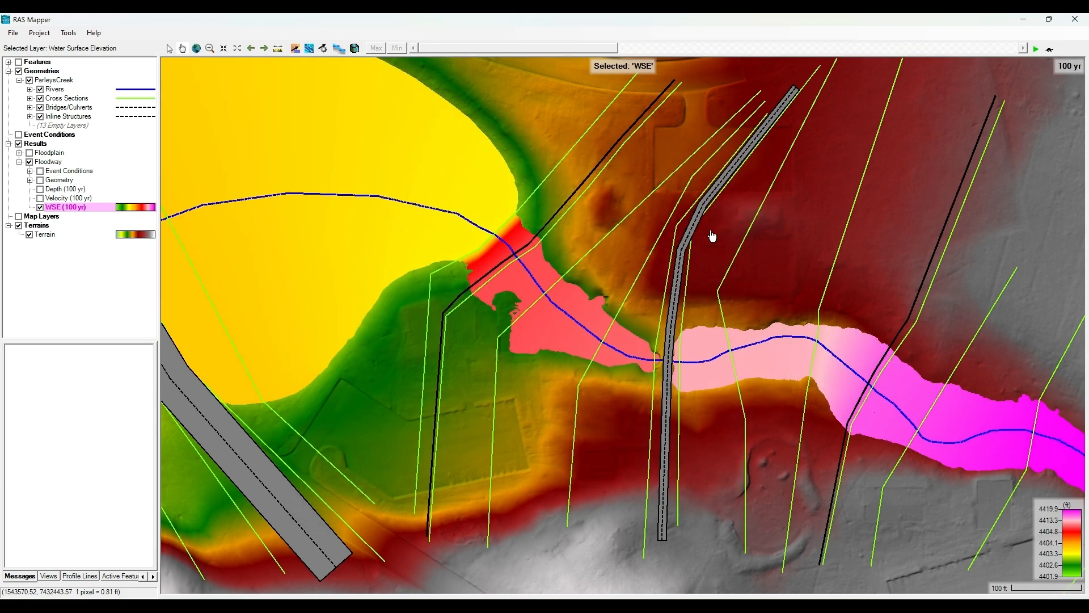
Step: Hide the WSE layer and leave the Floodway Depth layer off after toggling it
left_click(40, 207)
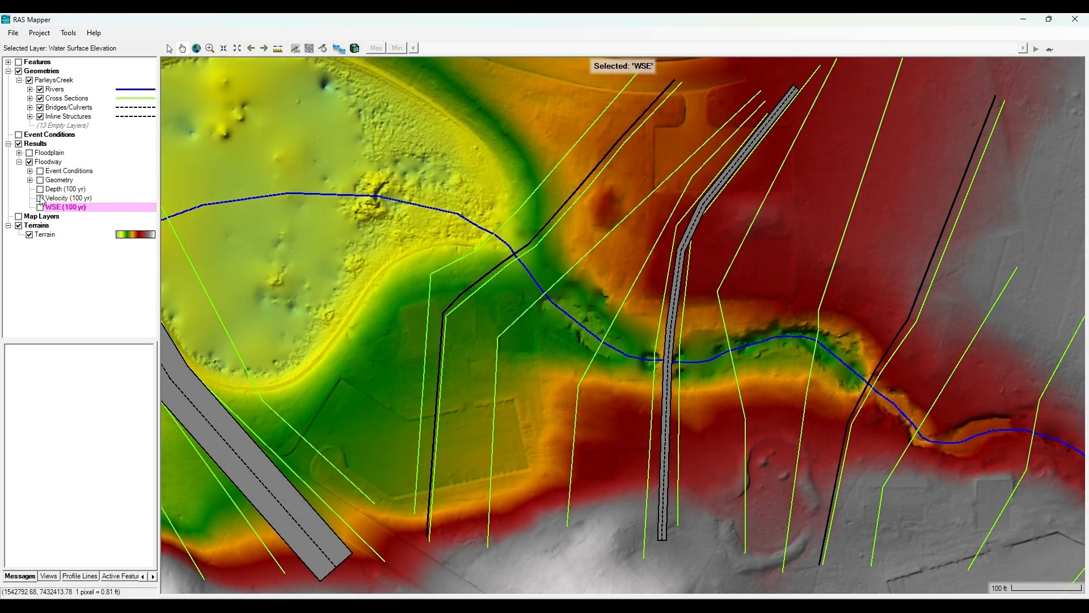
left_click(39, 190)
left_click(39, 190)
key("alt+Tab")
Step: Label the cross sections with their river stations as the attribute text and check the labels along the creek
double_click(125, 100)
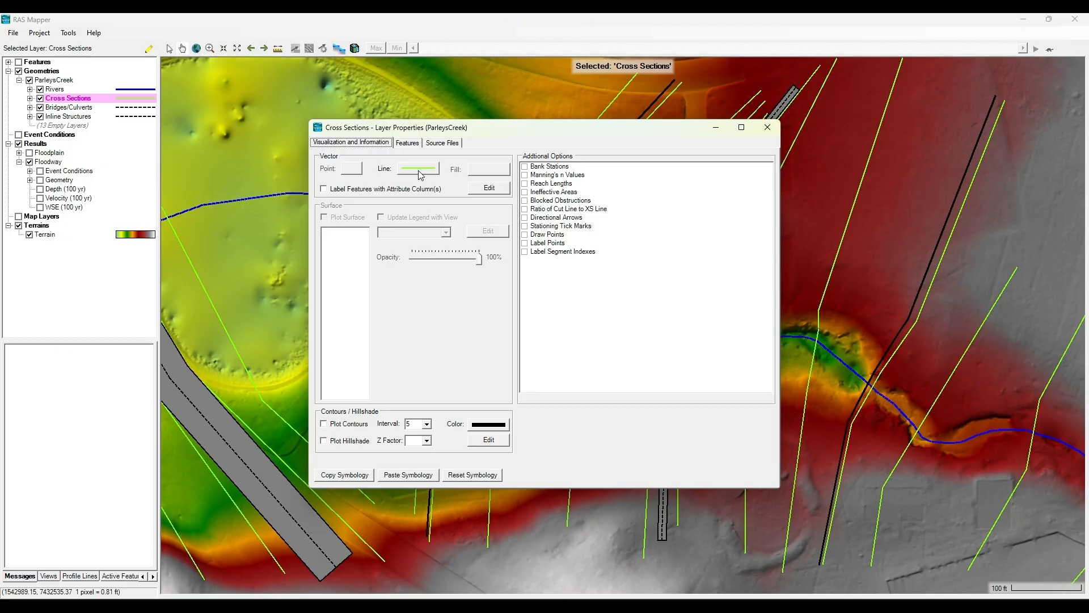
left_click(330, 192)
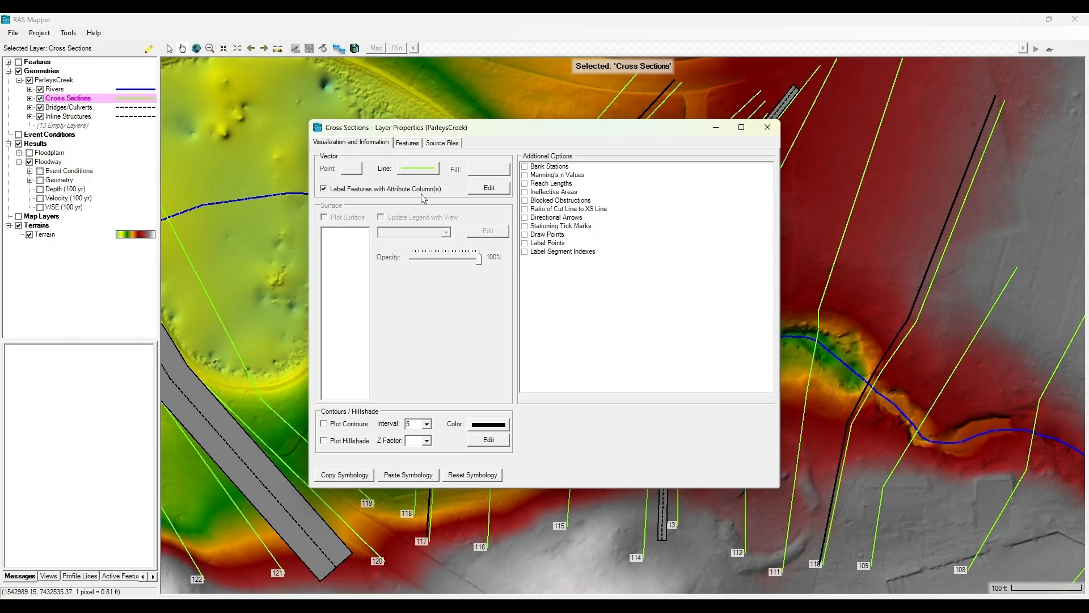
left_click(481, 189)
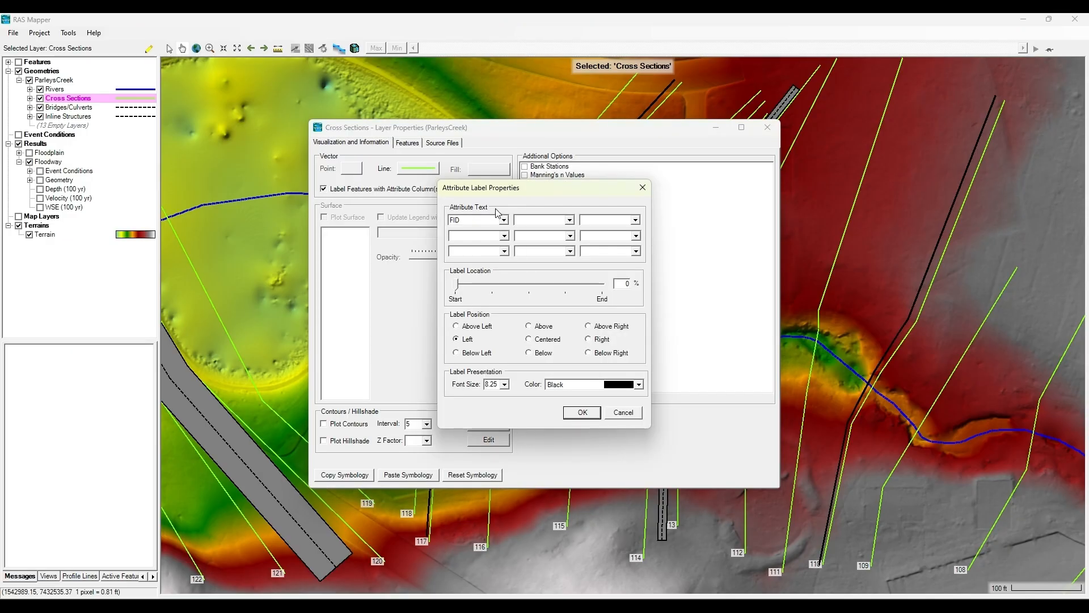
left_click(502, 220)
left_click(489, 283)
left_click(578, 414)
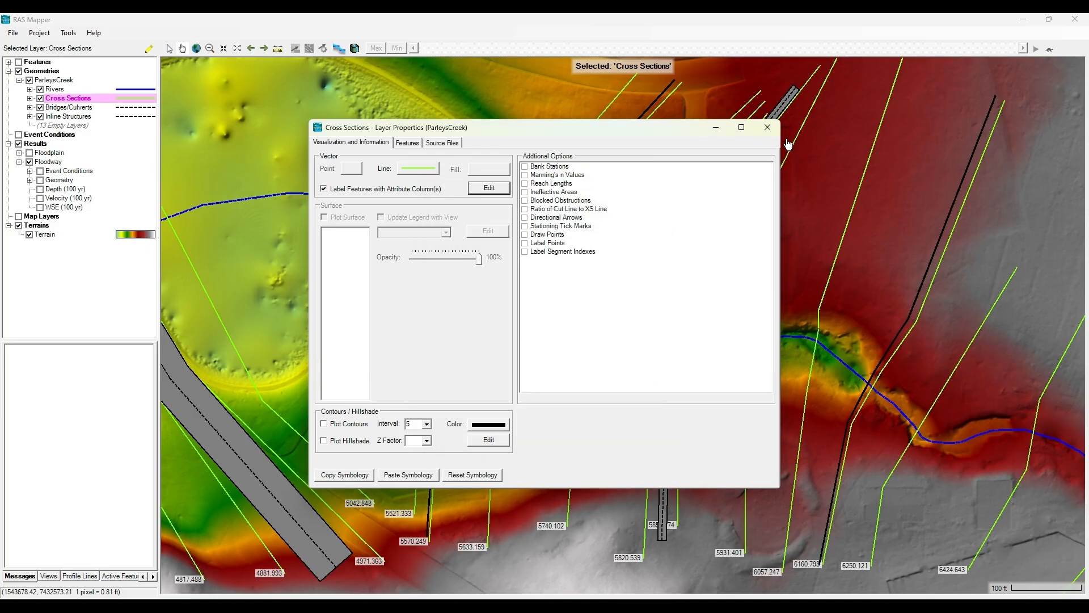
left_click(767, 128)
scroll(760, 280, "down", 3)
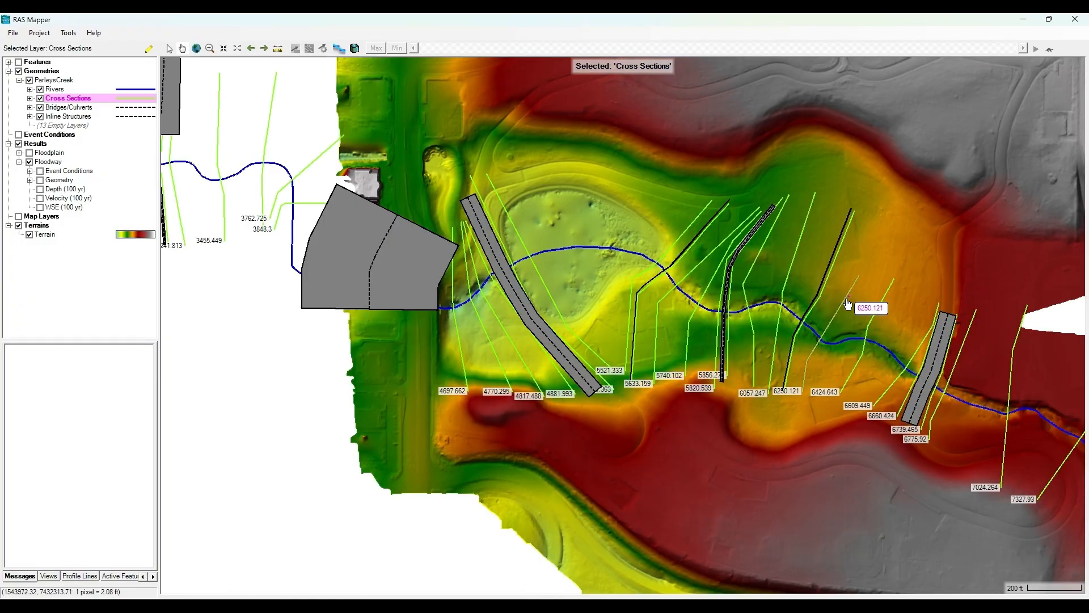
scroll(680, 351, "up", 2)
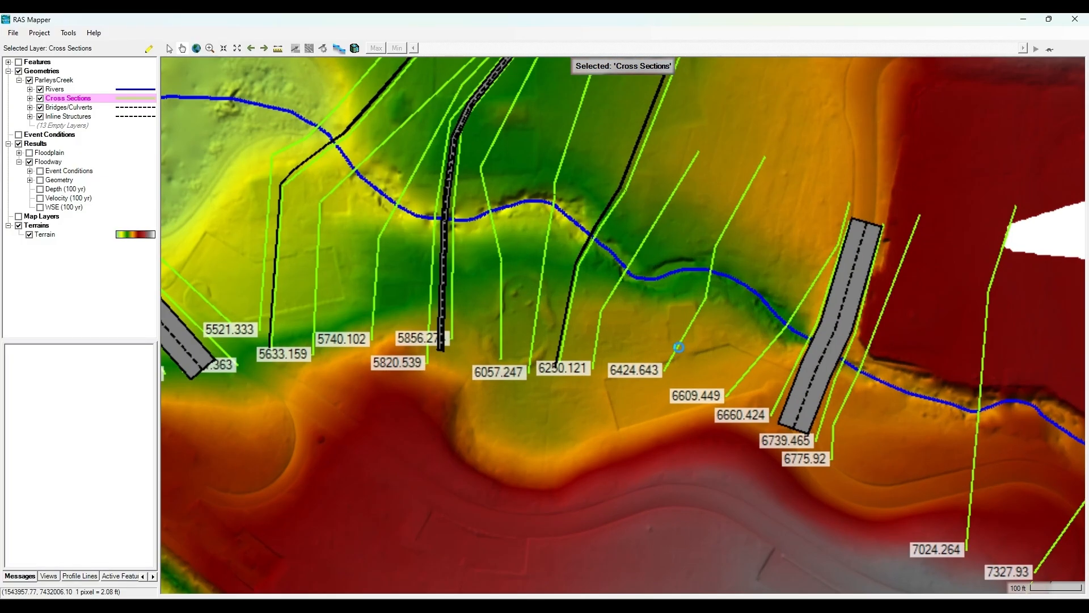
left_click_drag(711, 319, 662, 340)
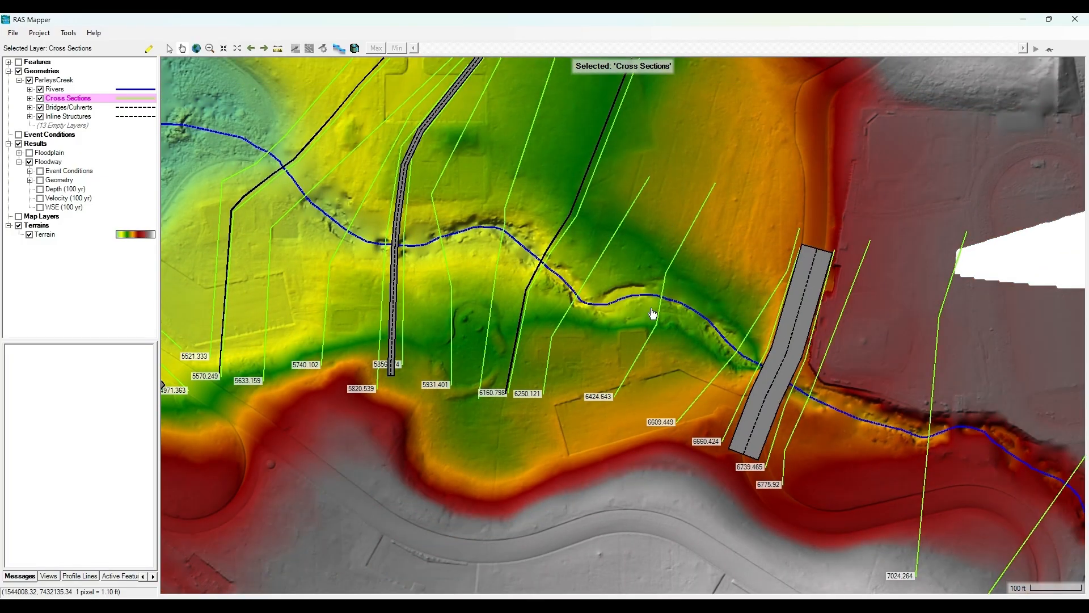
Step: Switch to the HEC-RAS main window, close the Steady Flow Analysis window and open the profile output table at full size
mouse_move(771, 605)
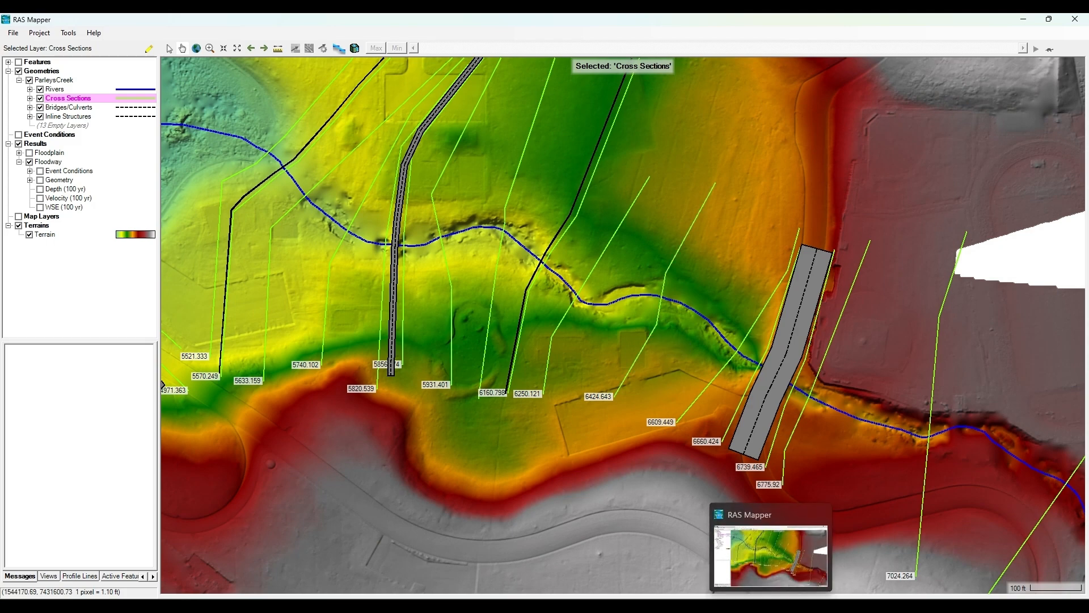
mouse_move(696, 605)
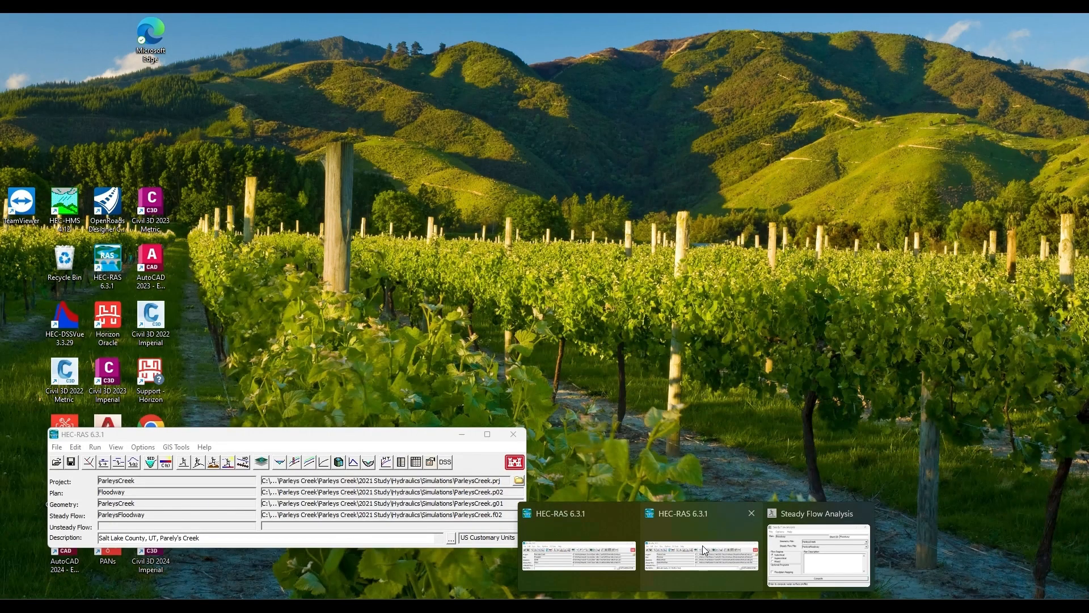
left_click(702, 546)
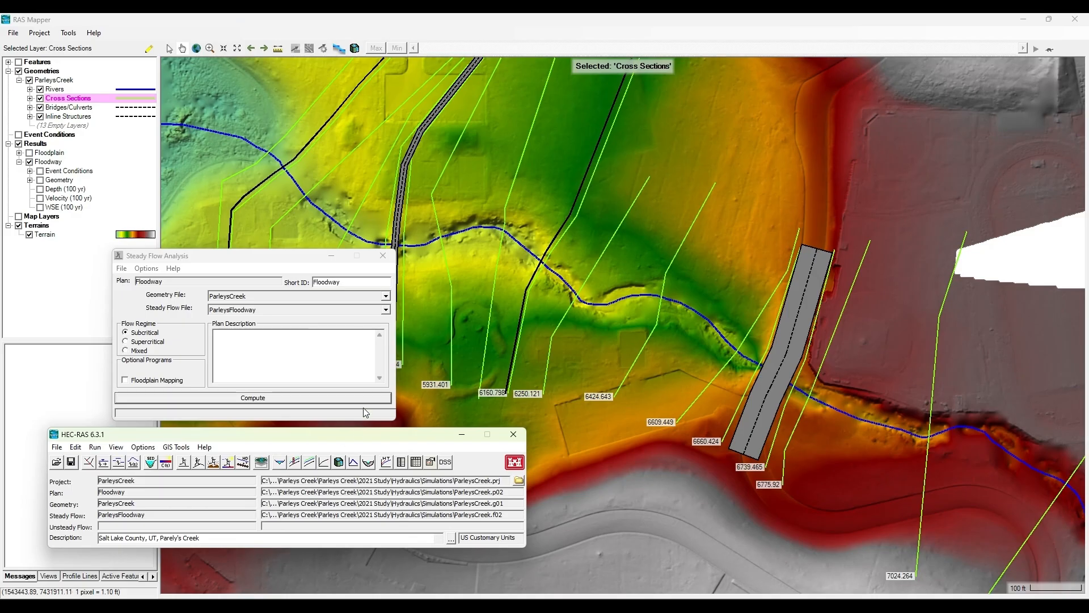
left_click(383, 255)
left_click_drag(403, 441, 388, 450)
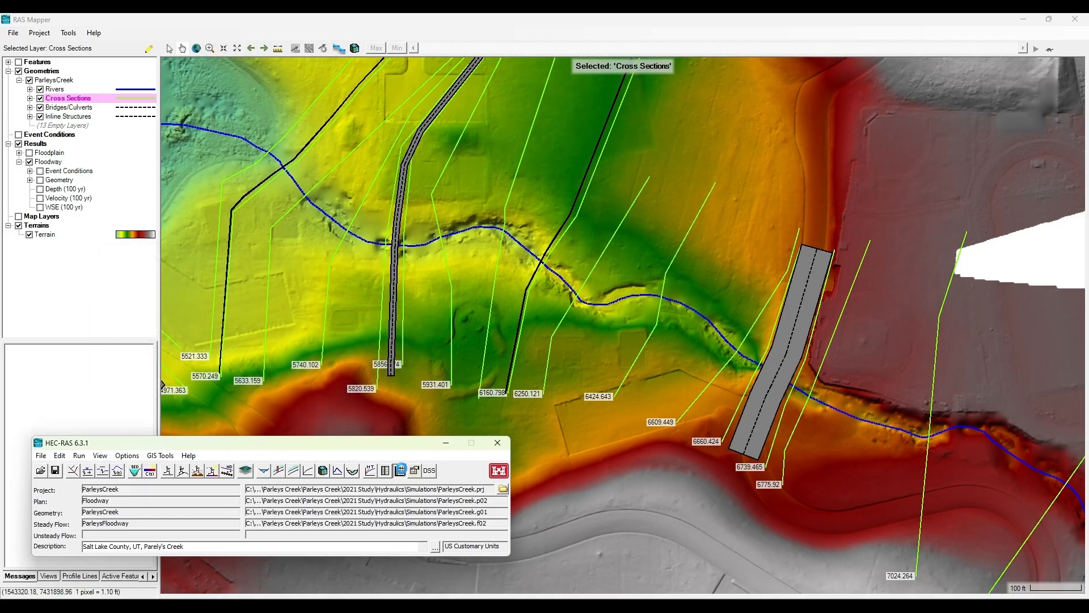
left_click(402, 470)
left_click(259, 22)
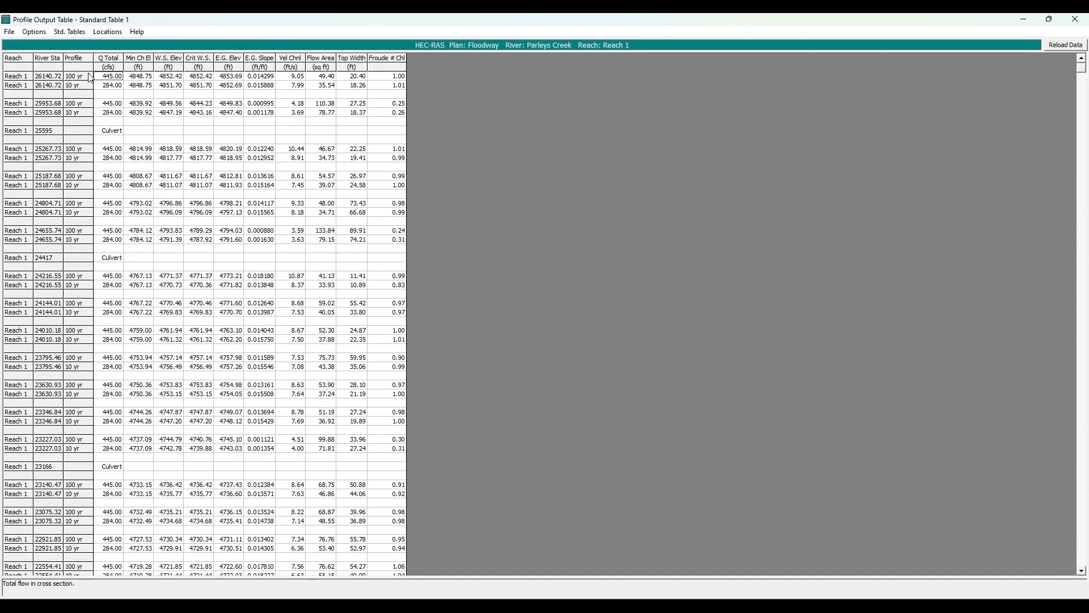
Step: Limit the profile output table to the 100 yr profile by removing the 10 yr profile from the selection
left_click(34, 31)
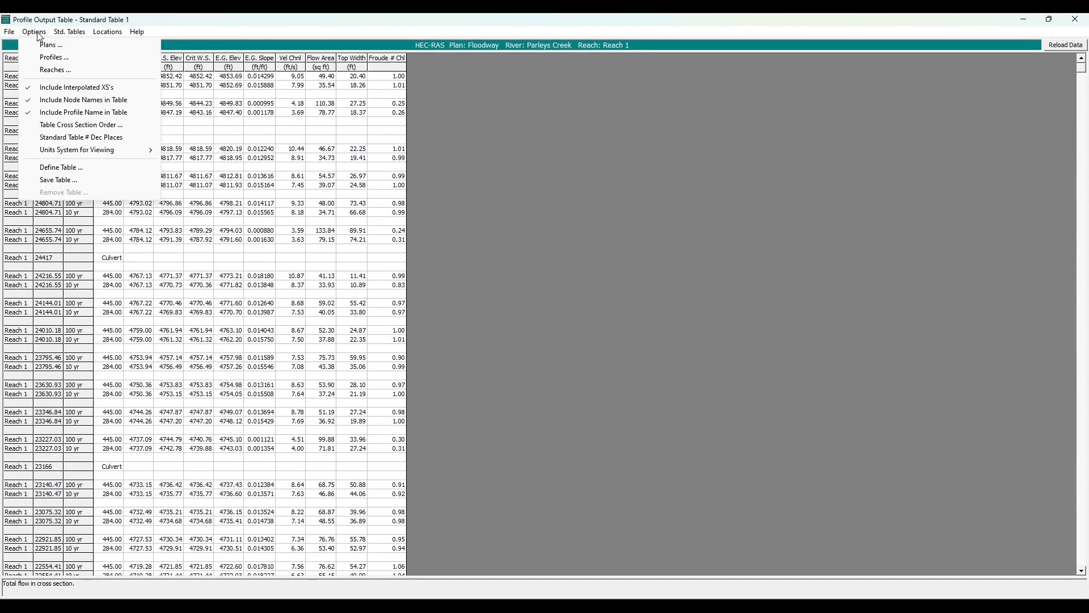
left_click(62, 62)
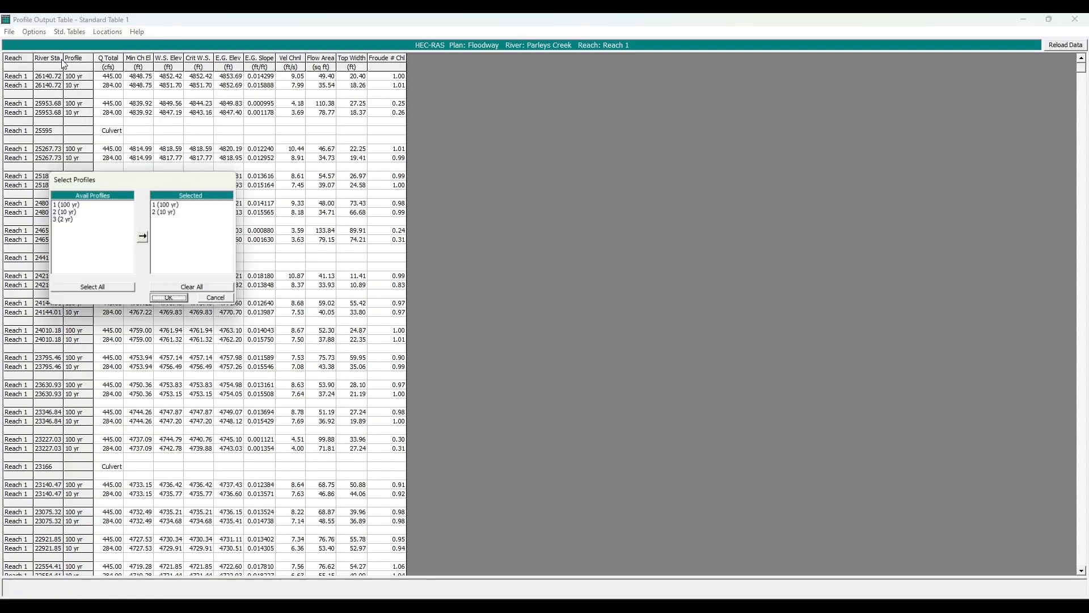
double_click(166, 213)
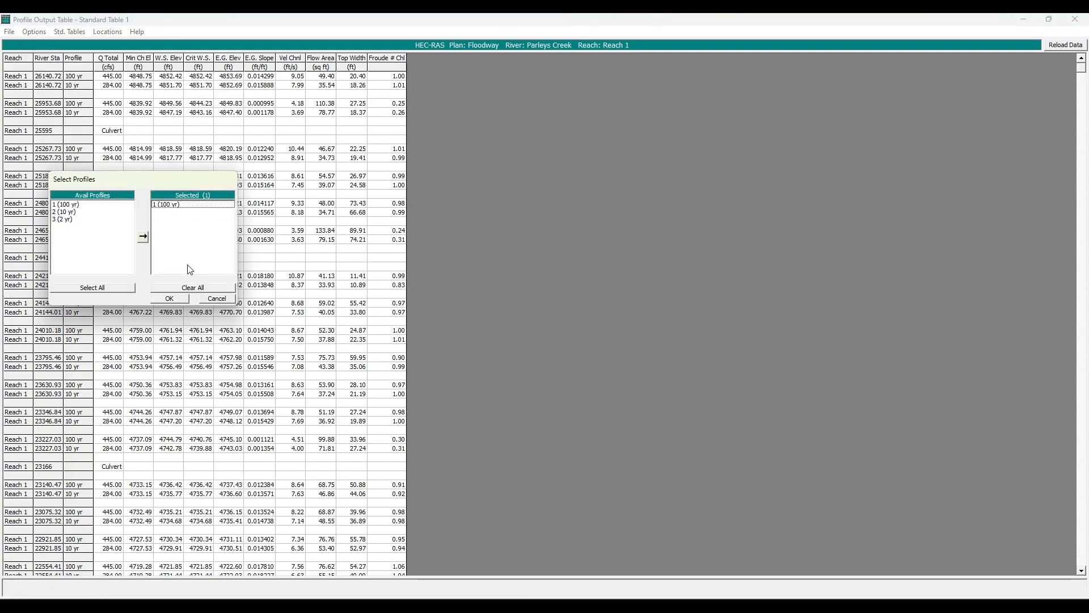
left_click(175, 298)
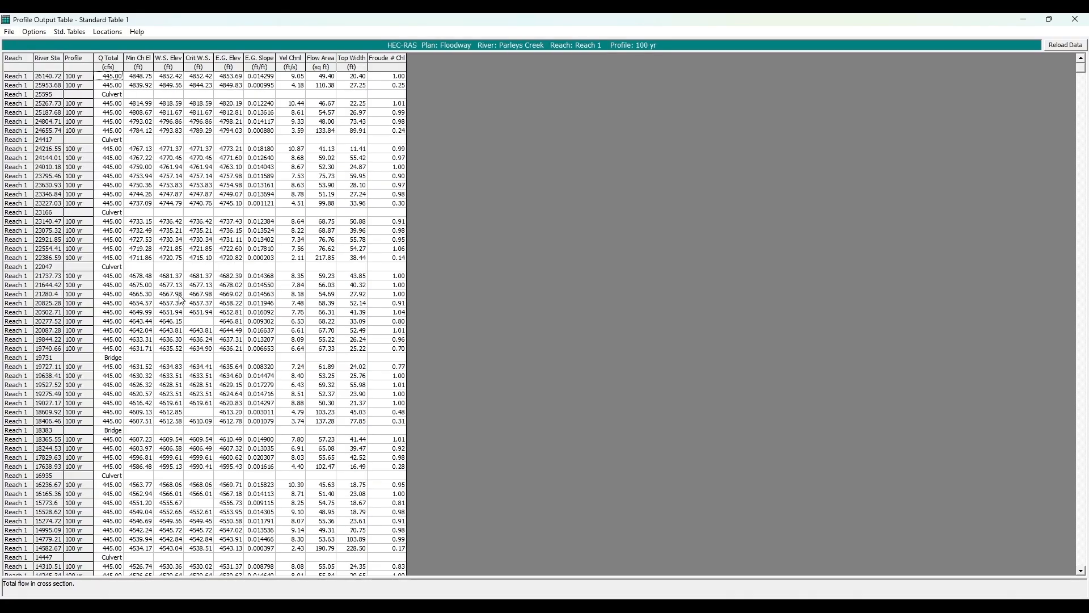
Step: Clear all column headings in the table definition and add W.S. Elev as the first column
left_click(35, 32)
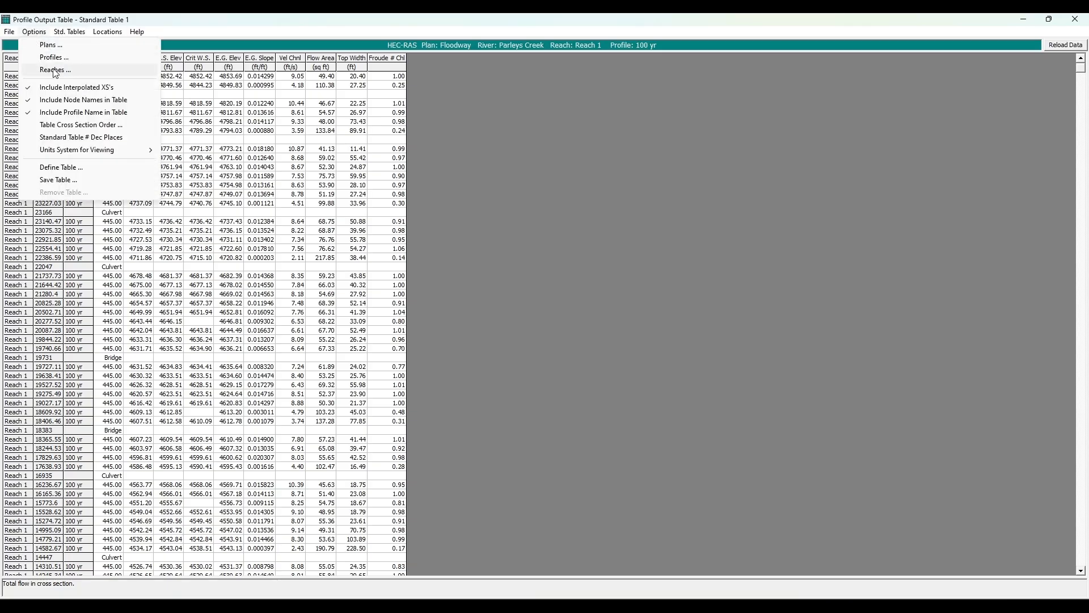
left_click(61, 167)
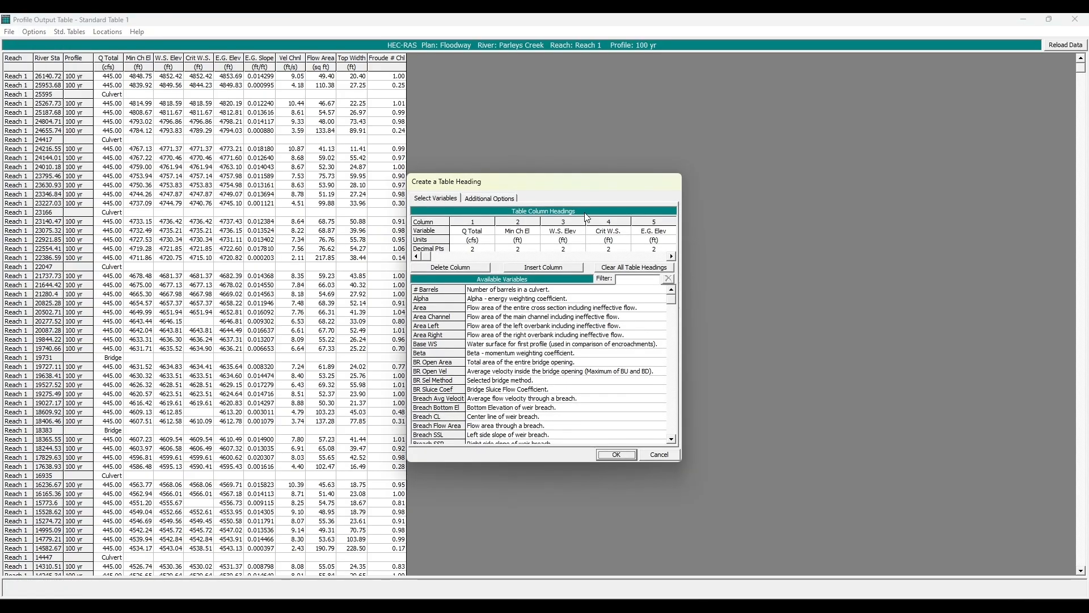
left_click(624, 270)
left_click(630, 279)
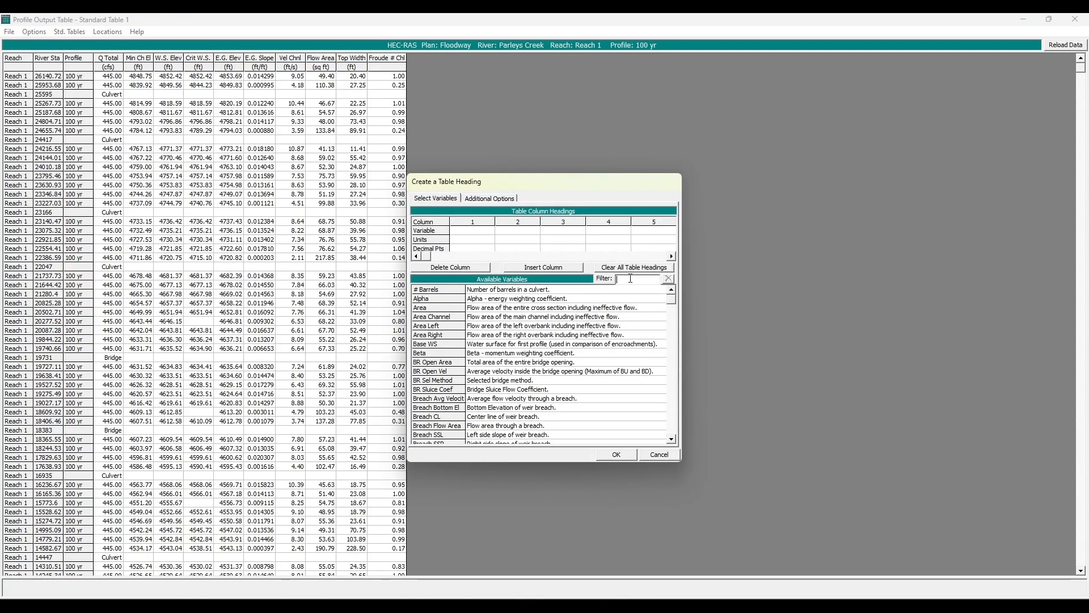
type("w.s")
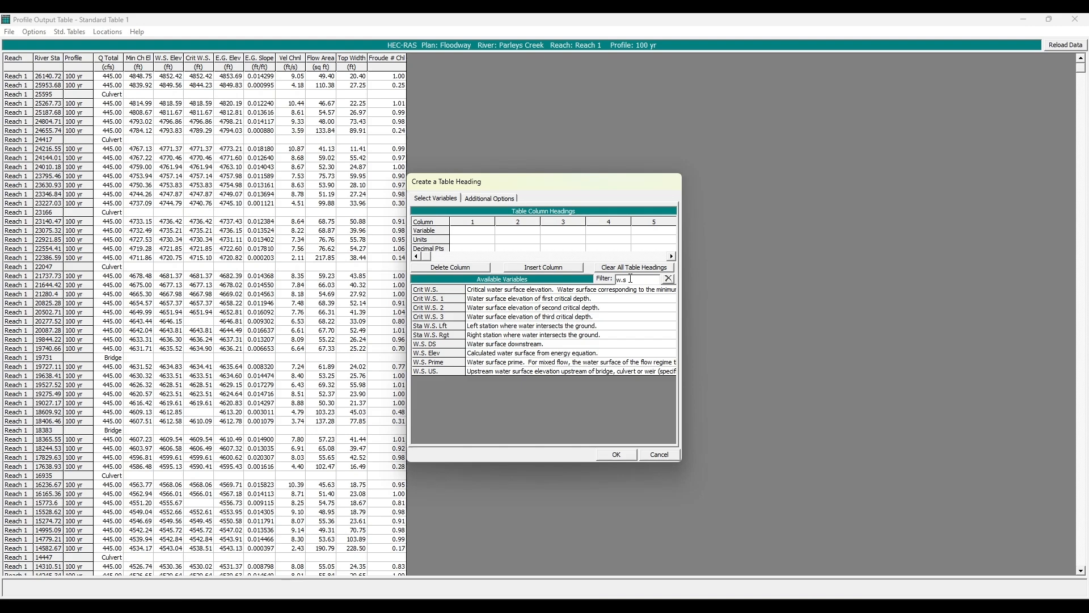
double_click(442, 354)
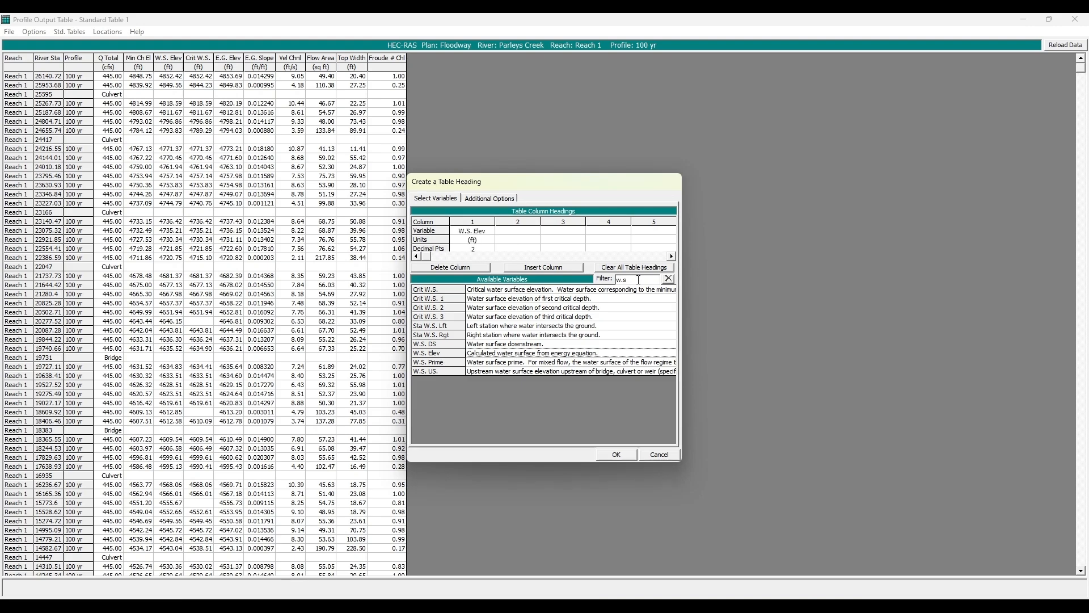
Step: Add Hydr Depth and Vel Chnl as the second and third columns, apply the table definition and look through the stations
double_click(613, 279)
type("depth")
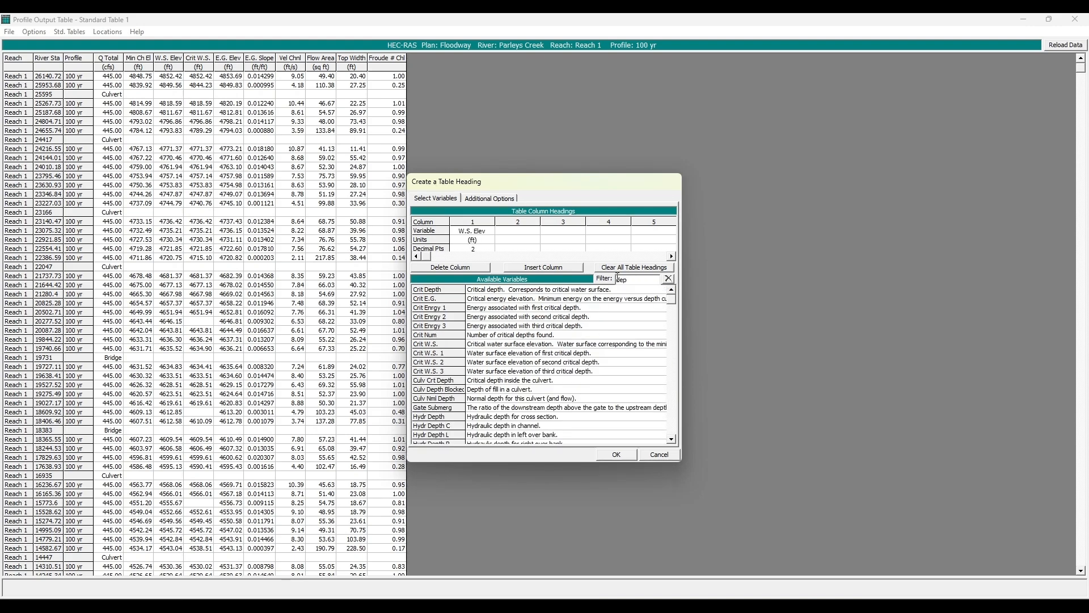
double_click(436, 417)
double_click(624, 279)
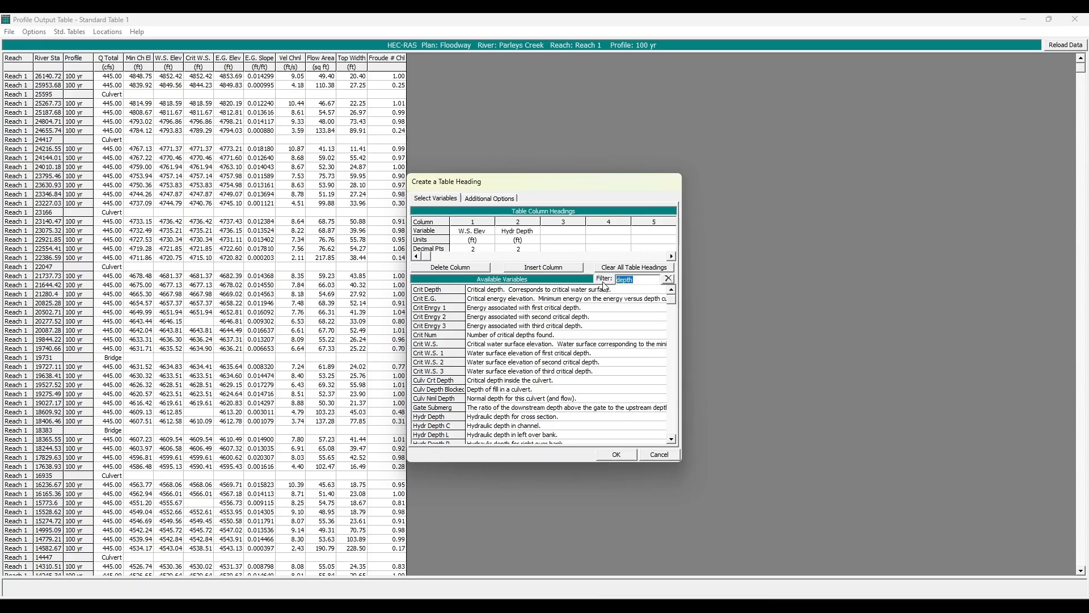
type("veloc")
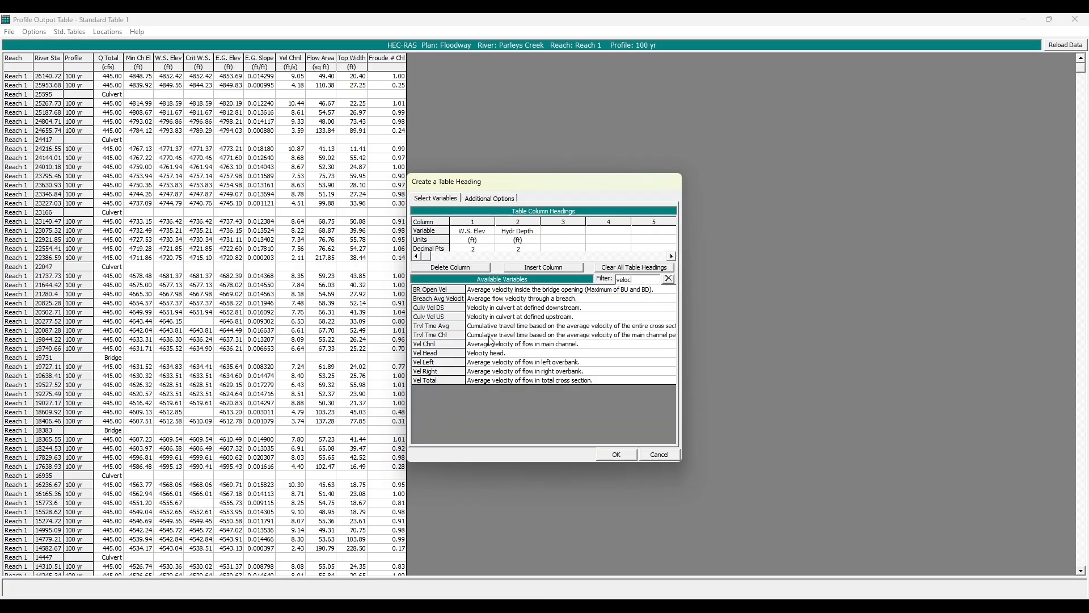
double_click(435, 344)
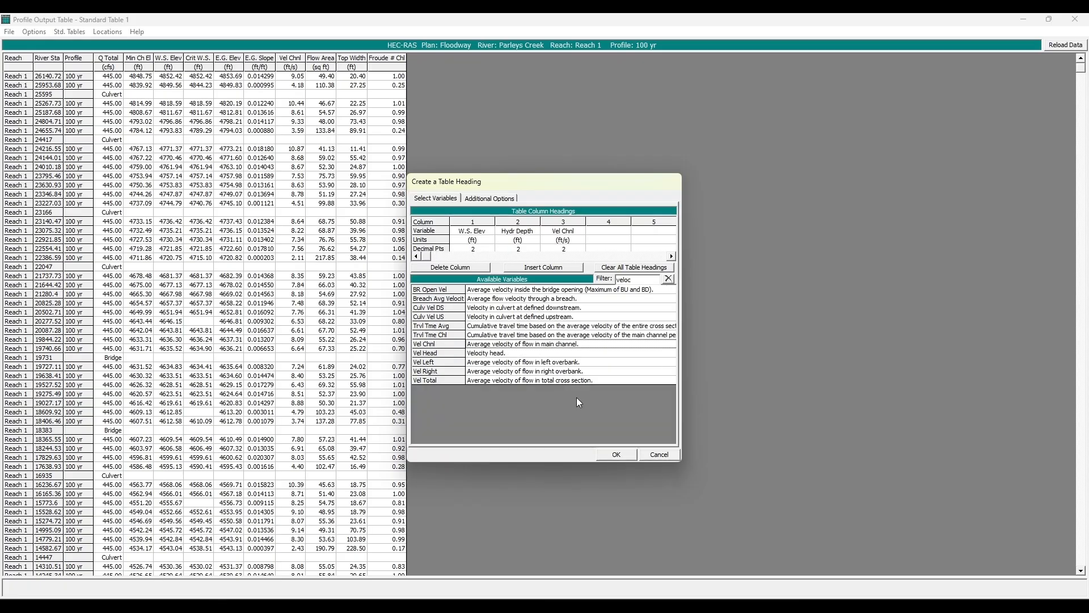
left_click(615, 455)
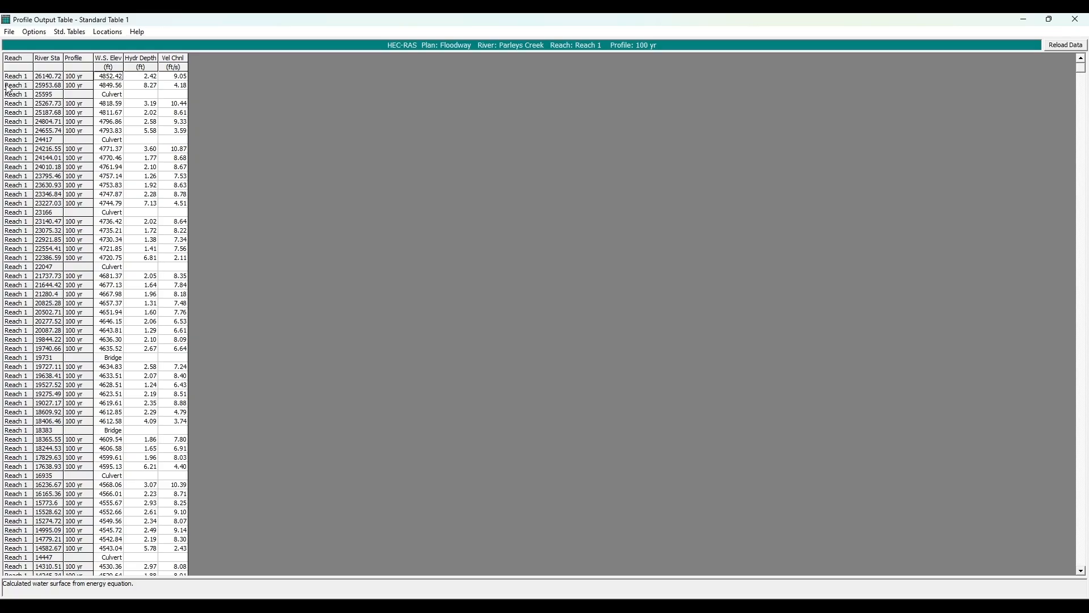
scroll(8, 89, "down", 12)
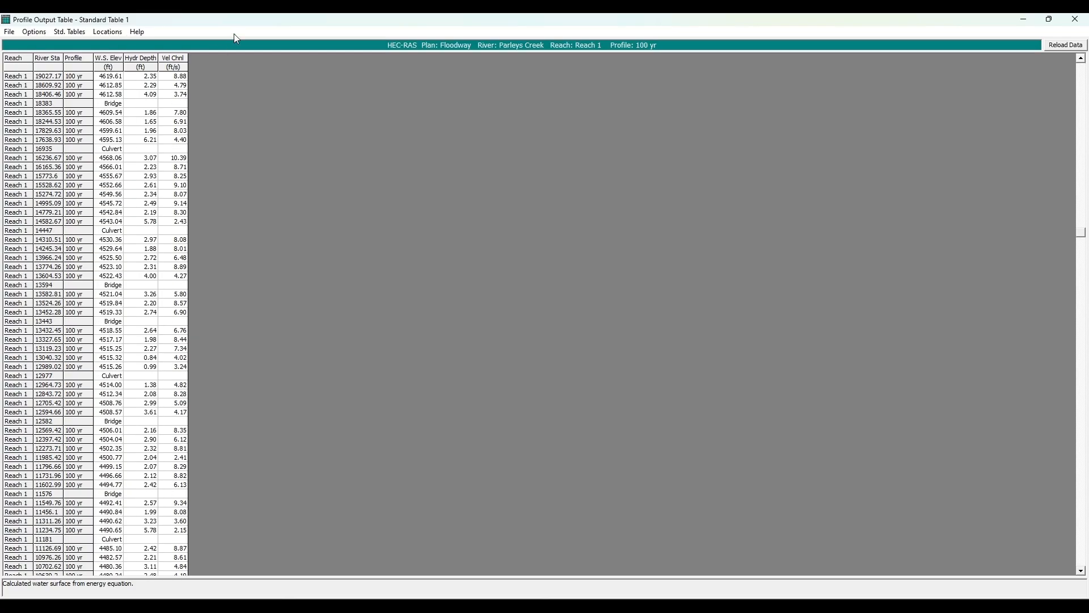
Step: Shrink the profile output table beside the map, compare the row for station 6424.643 with its cross section, and close the table
left_click_drag(251, 21, 168, 31)
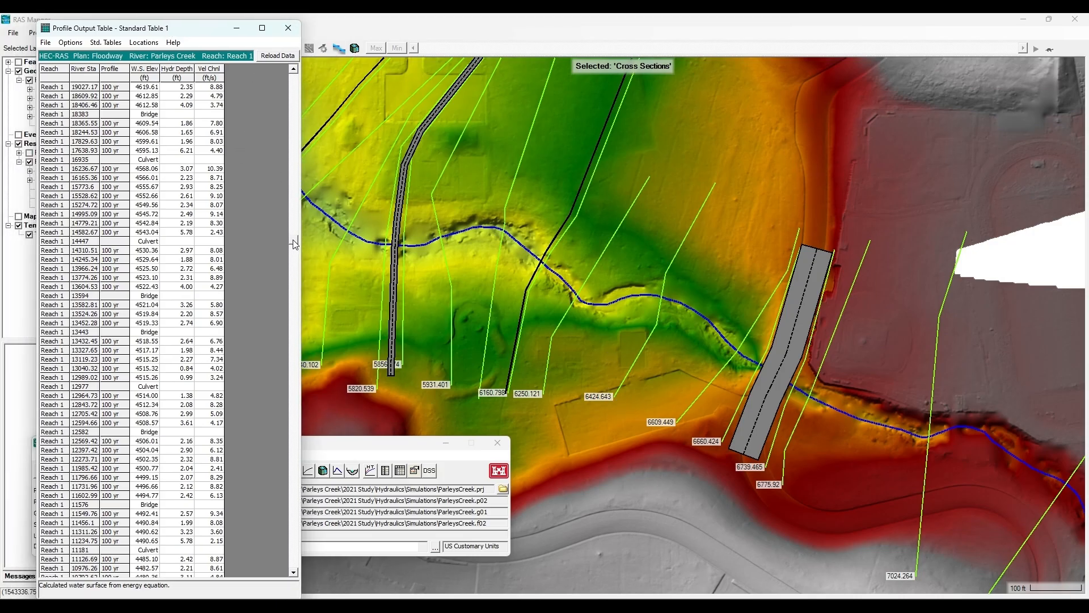
left_click_drag(294, 244, 310, 448)
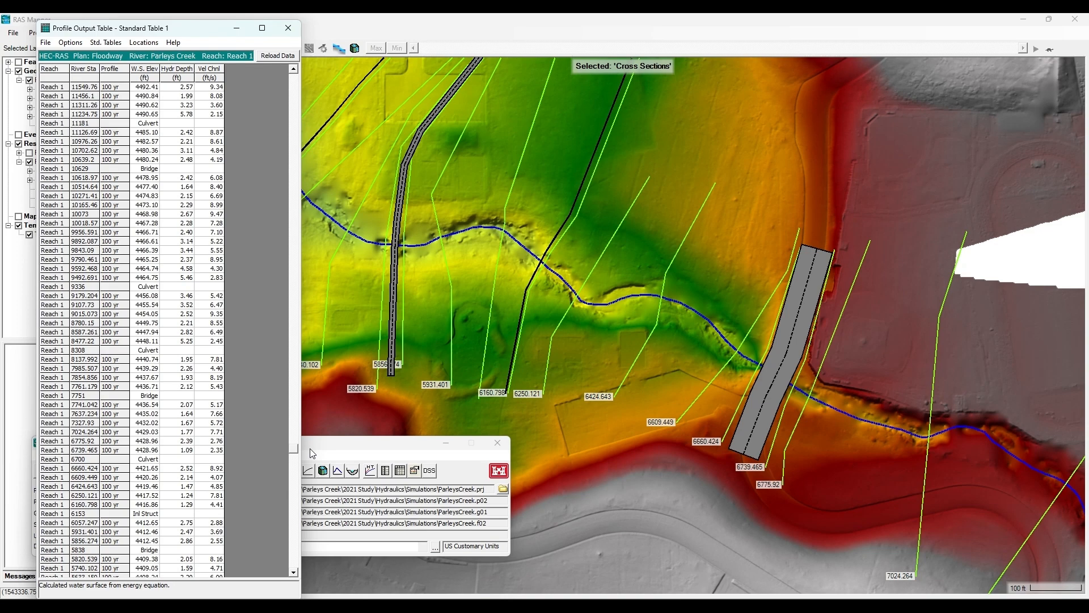
left_click_drag(310, 448, 311, 457)
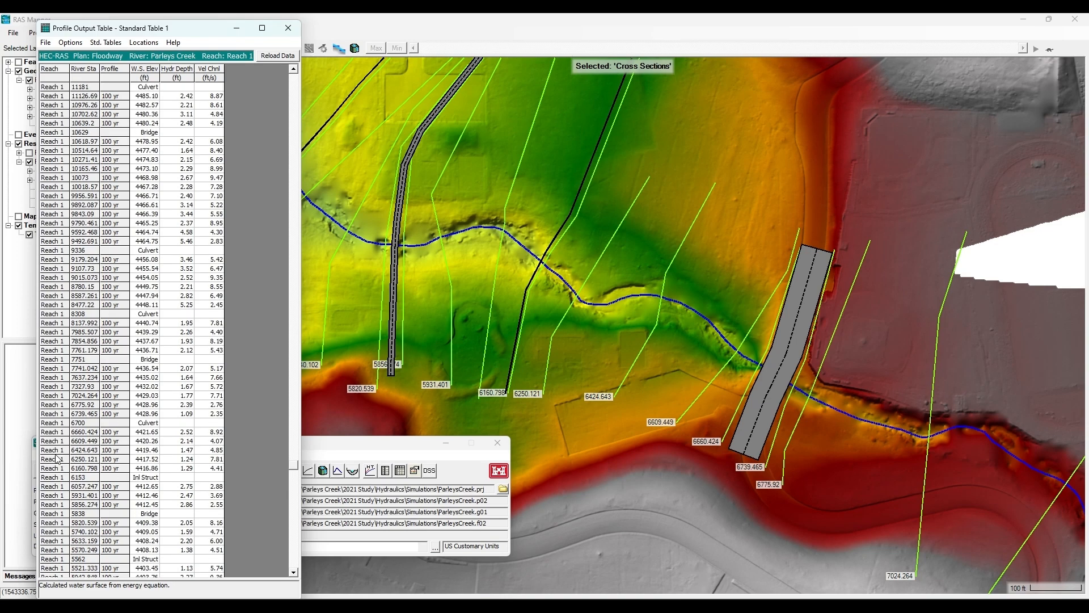
left_click(58, 451)
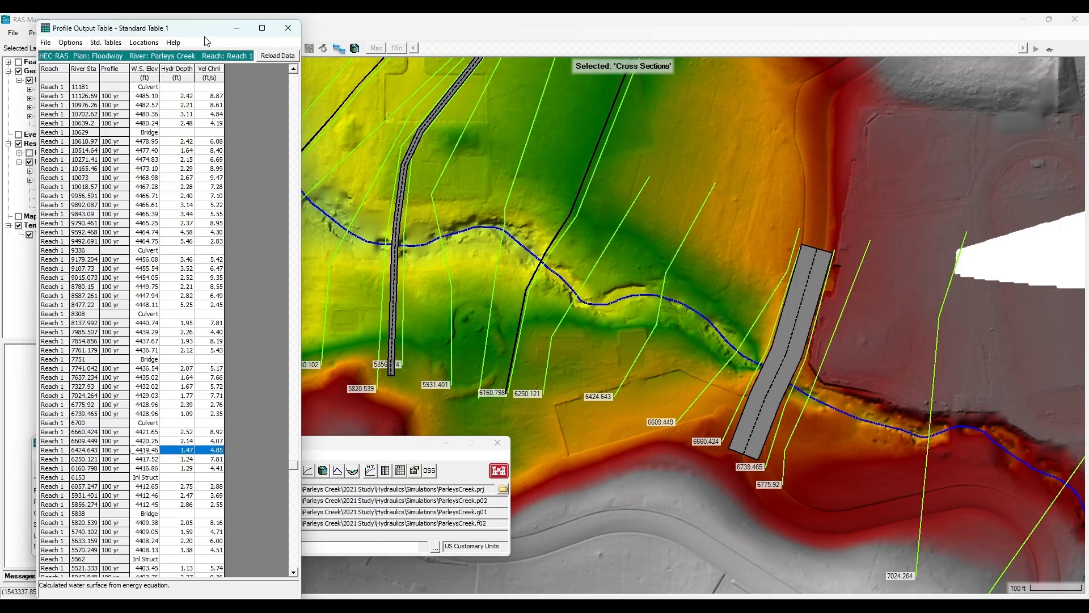
mouse_move(199, 30)
left_mouse_down()
mouse_move(211, 22)
mouse_move(213, 38)
left_mouse_up()
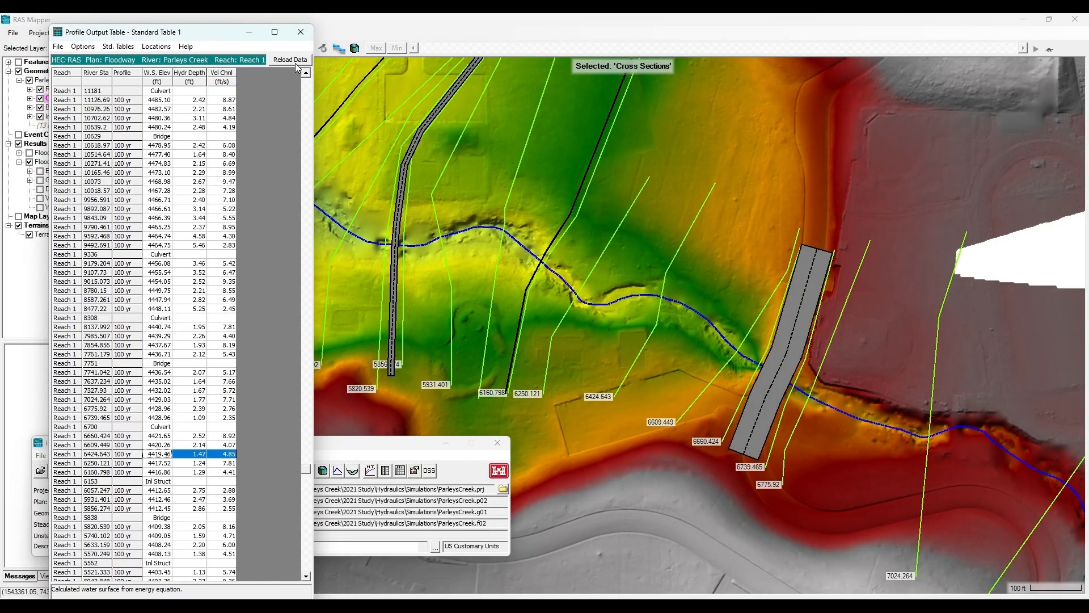
left_click(599, 329)
left_click(301, 32)
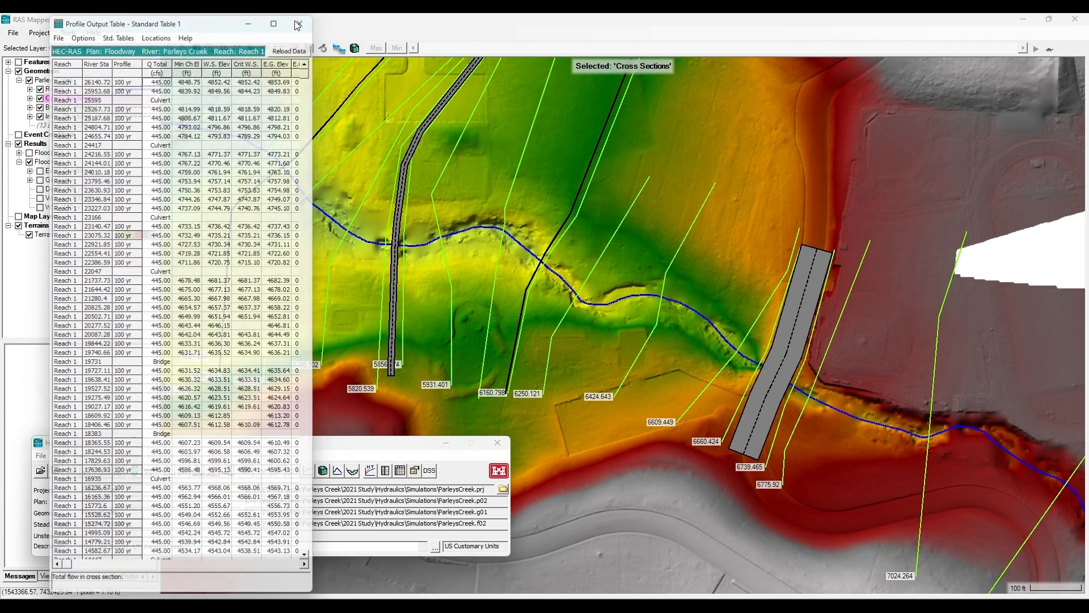
left_click(300, 17)
Step: Move the HEC-RAS main window off the map and view the full terrain extent
left_click_drag(418, 443, 438, 444)
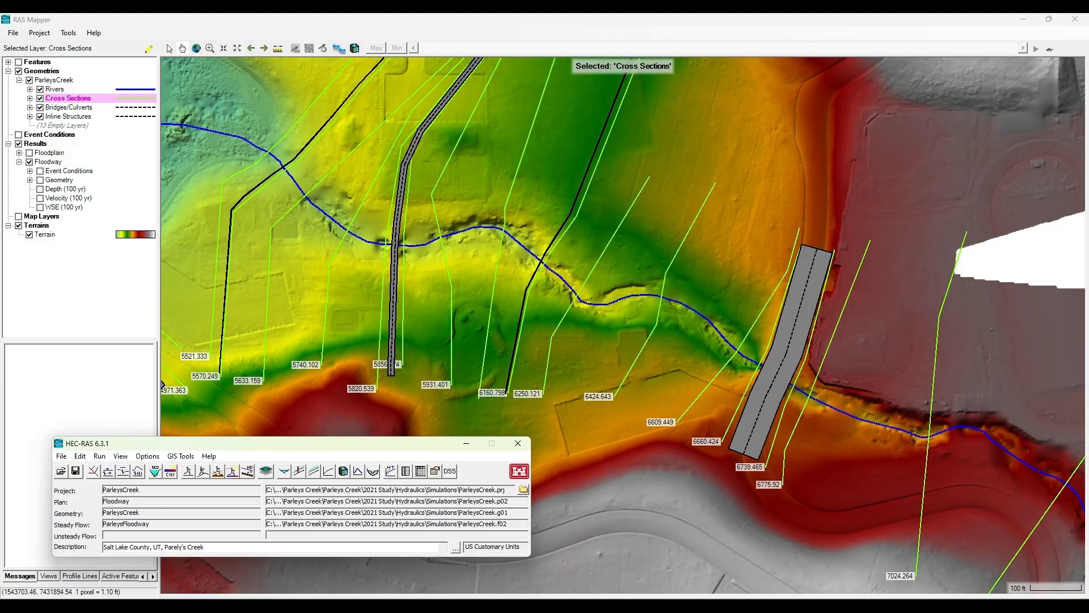
left_click_drag(387, 444, 0, 416)
scroll(618, 346, "down", 3)
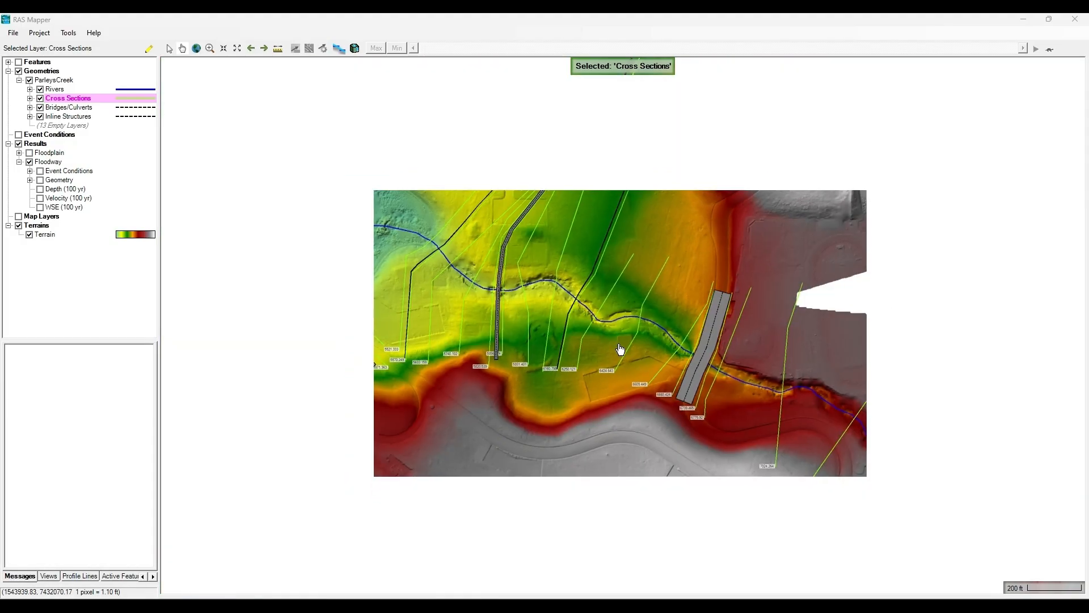
scroll(620, 349, "down", 2)
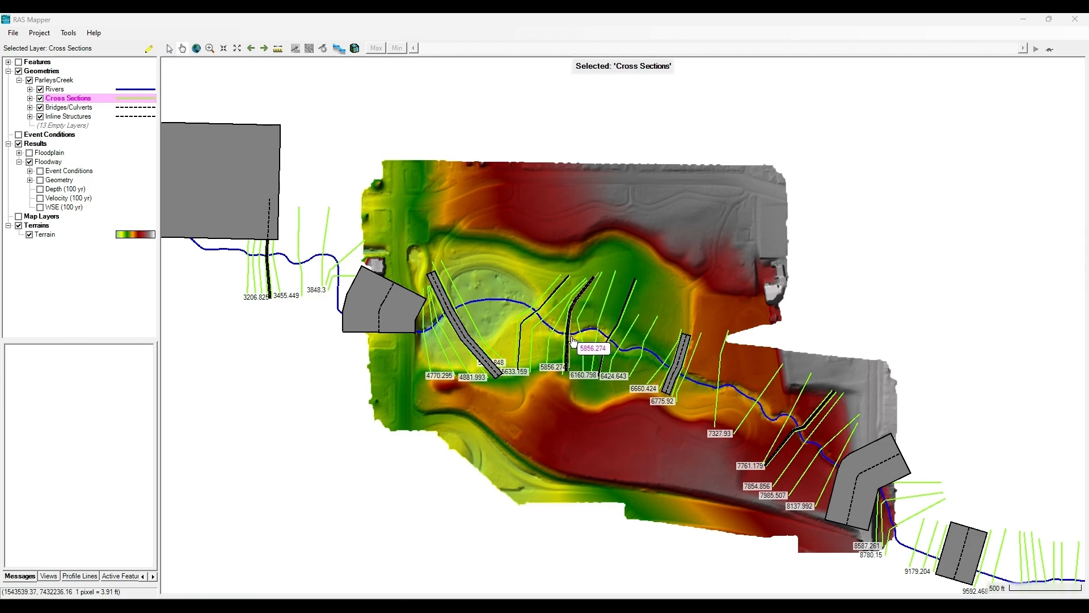
Step: Bring back the HEC-RAS main window, browse the river stations in the cross section plot and close it
left_click_drag(0, 418, 465, 421)
left_click(361, 443)
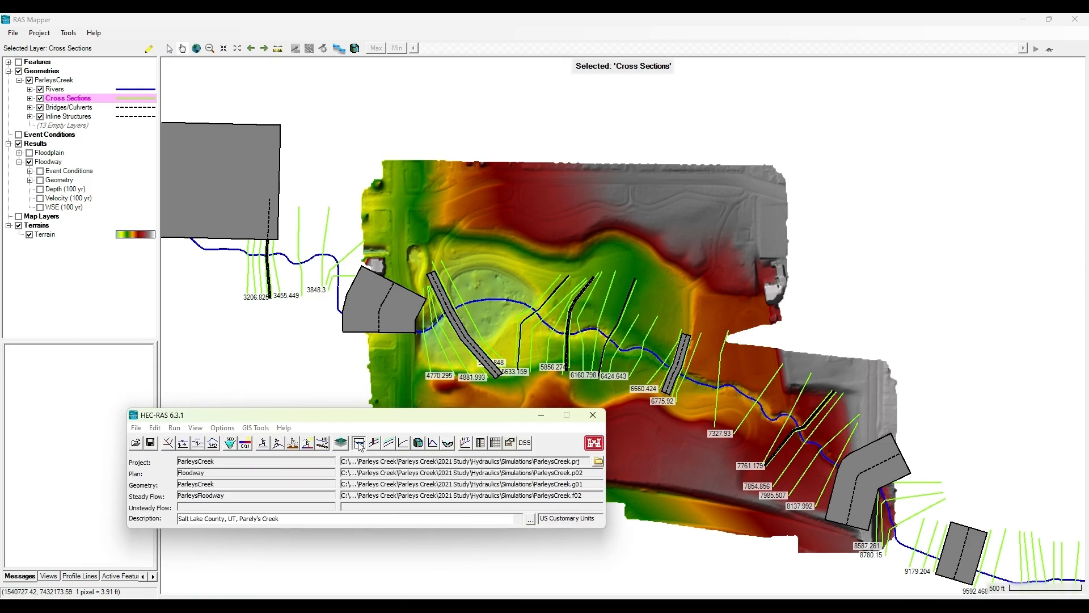
left_click(237, 121)
left_click(237, 120)
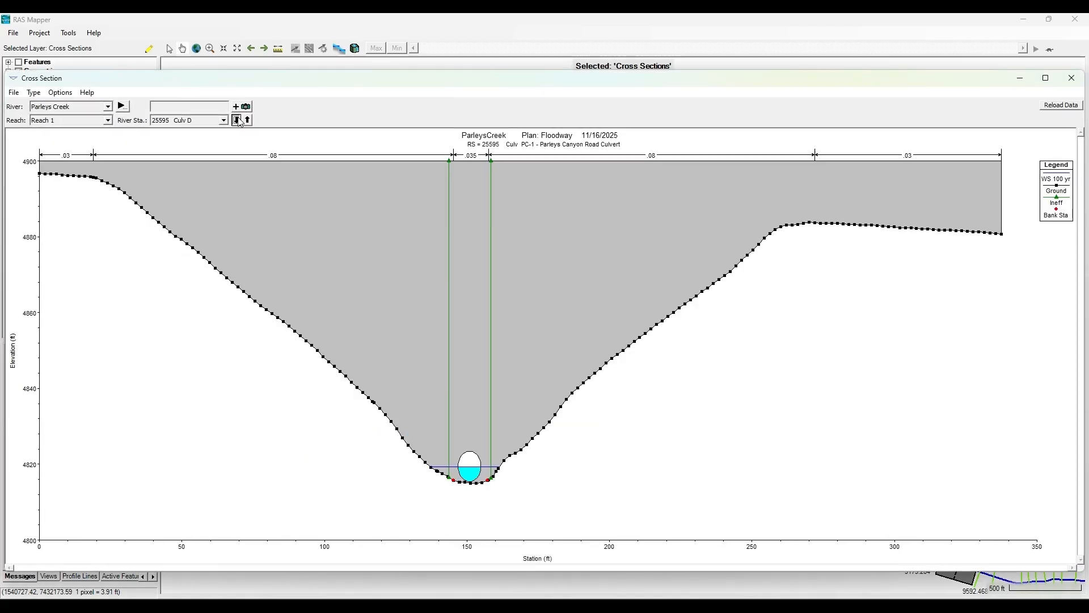
left_click(237, 121)
left_click(237, 121)
left_click(248, 119)
left_click(248, 120)
left_click(1072, 77)
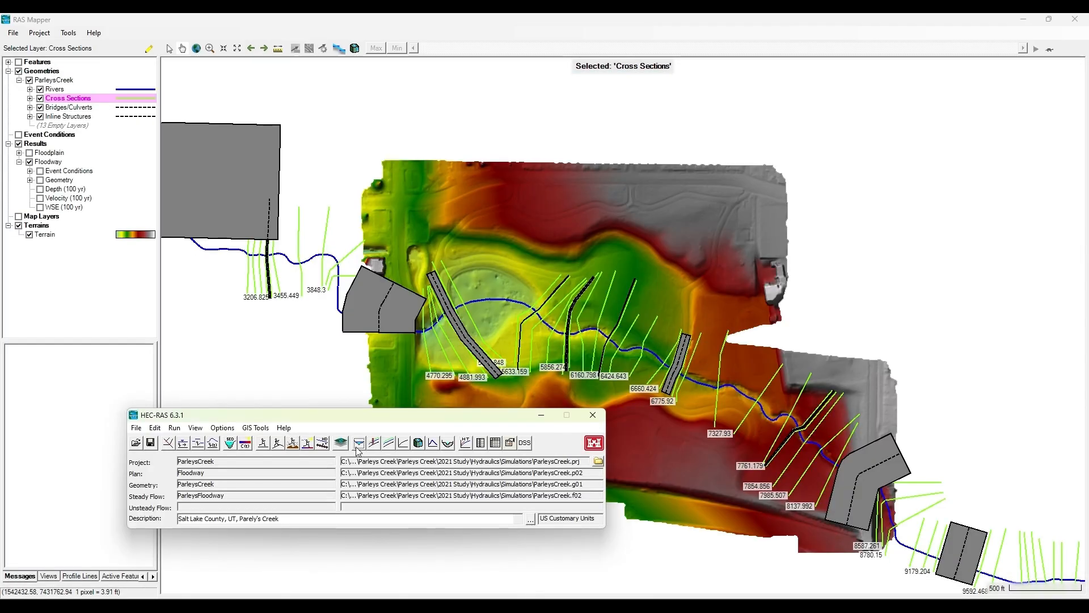
Step: Examine the full-size profile plot between about 4400 and 6400 ft of main channel distance, close it and clear the map of the HEC-RAS window
left_click(373, 443)
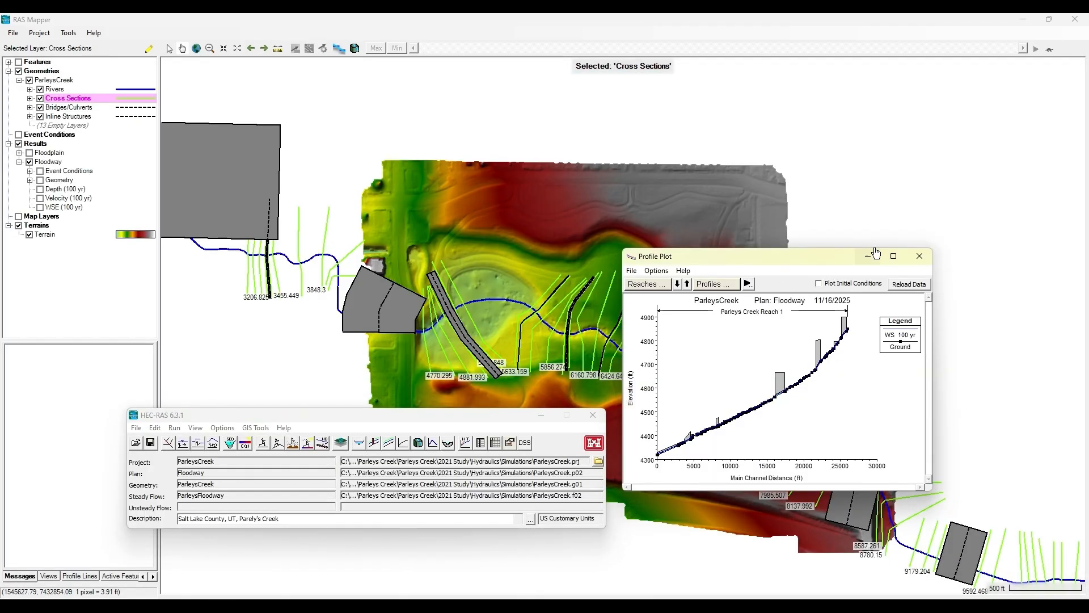
left_click(894, 256)
right_click(360, 291)
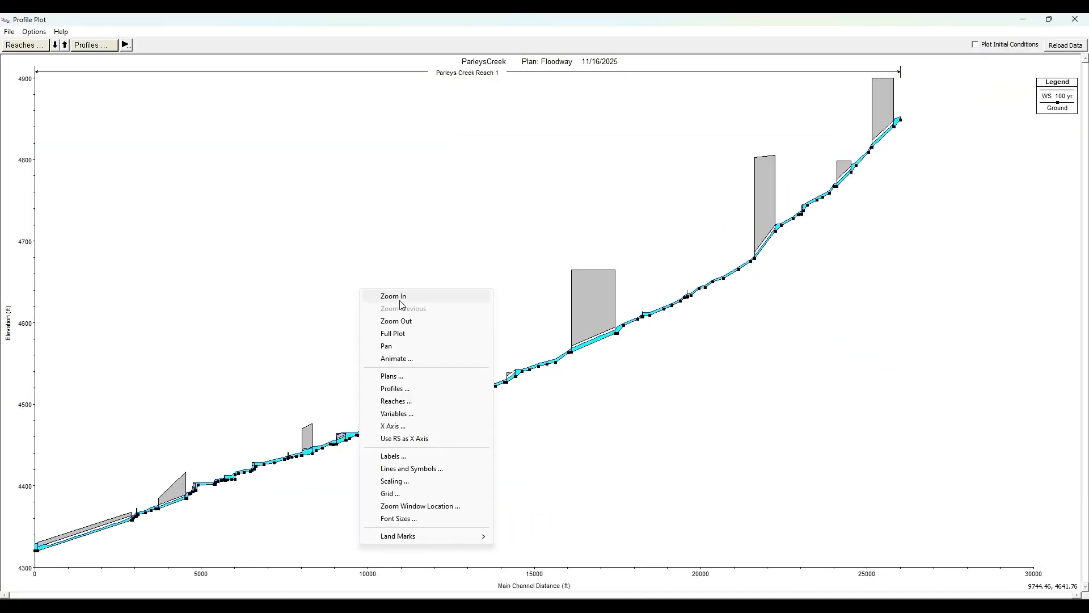
left_click(420, 296)
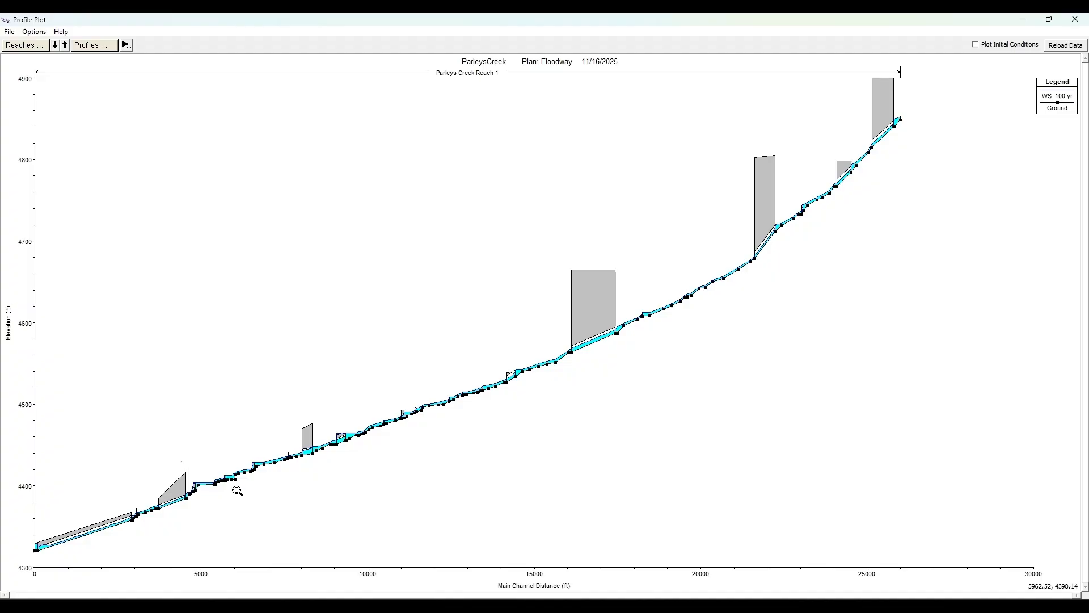
left_click_drag(182, 461, 248, 514)
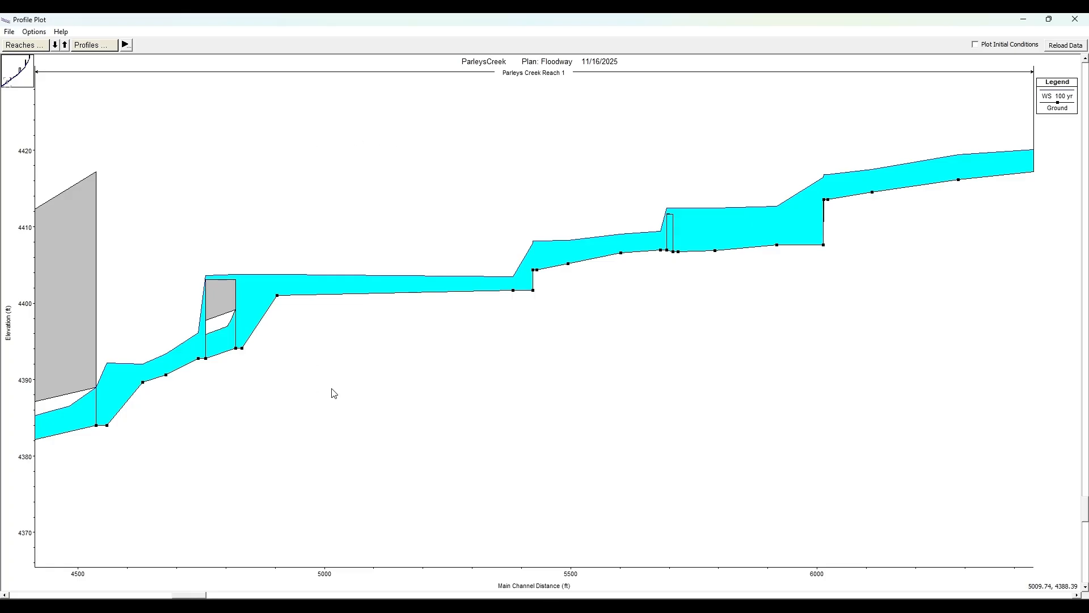
left_click(1075, 19)
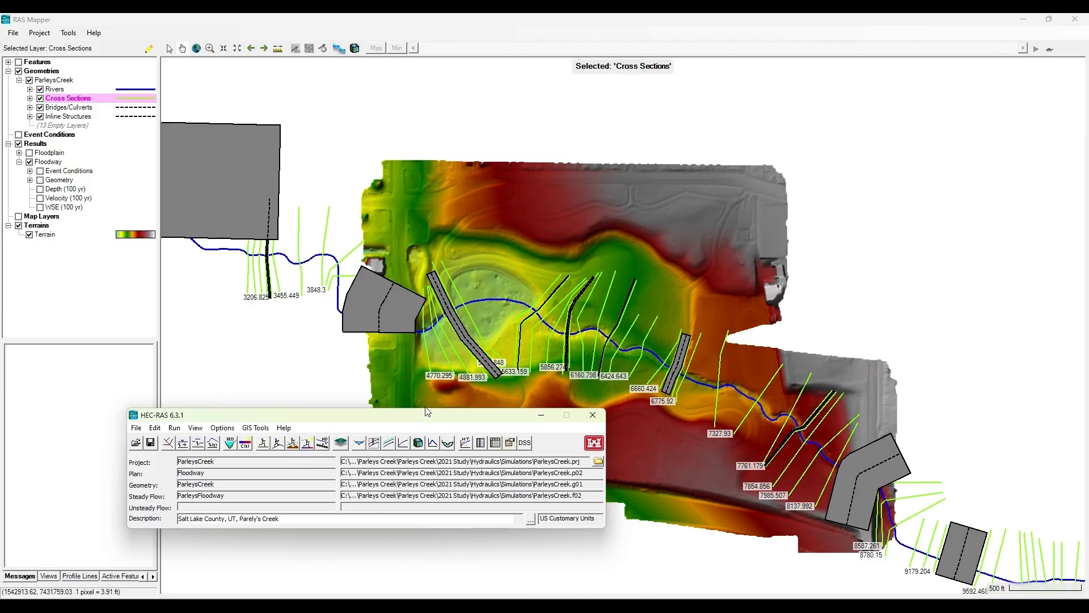
left_click_drag(435, 415, 436, 612)
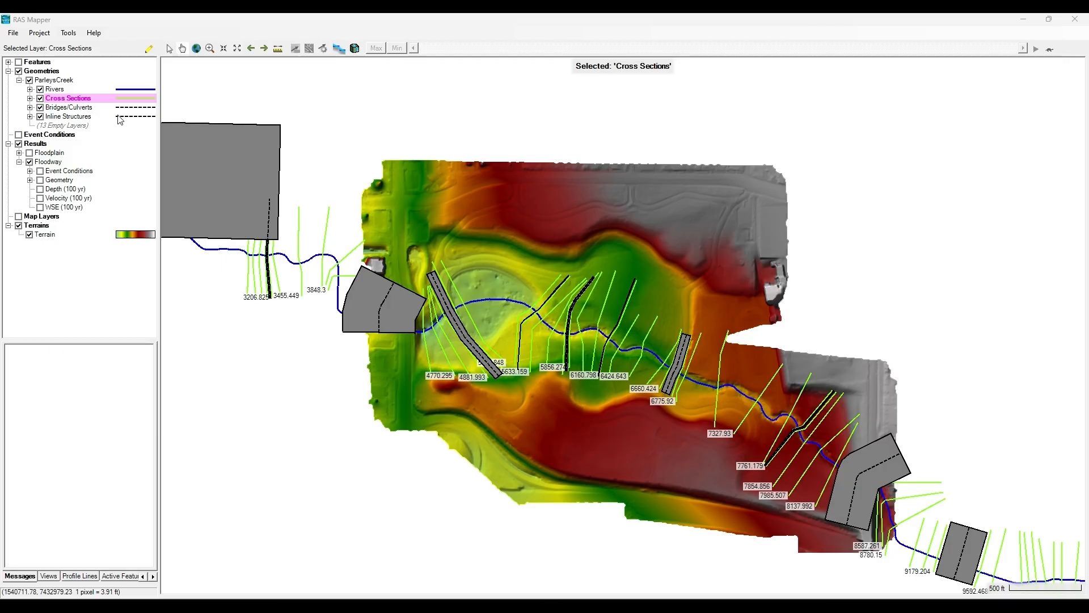
right_click(39, 72)
left_click(48, 77)
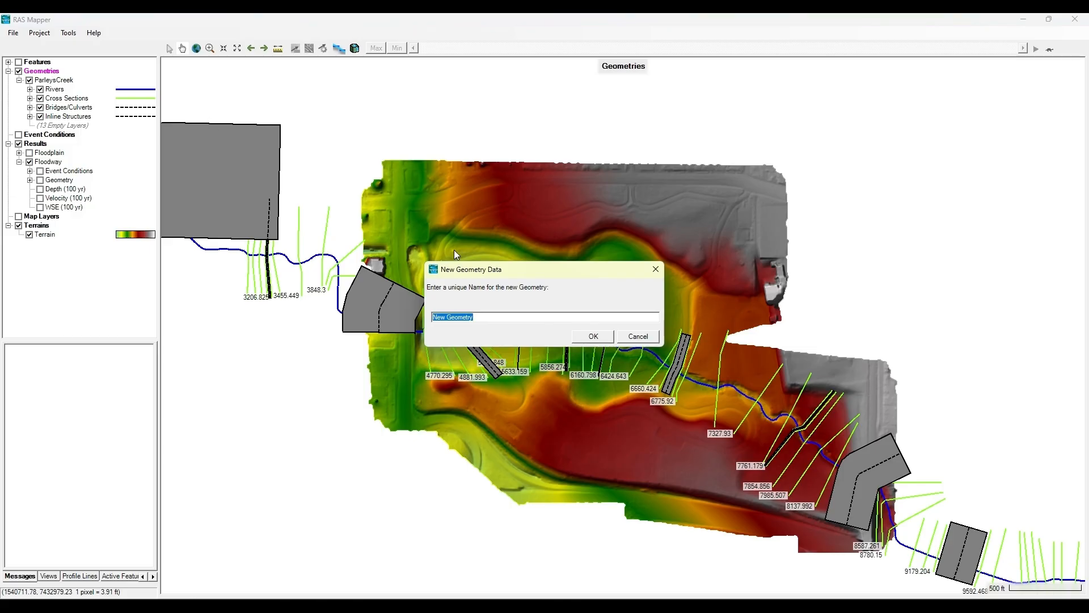
left_click(630, 340)
Step: Save a copy of the ParleysCreek geometry under the name Proposed
right_click(59, 80)
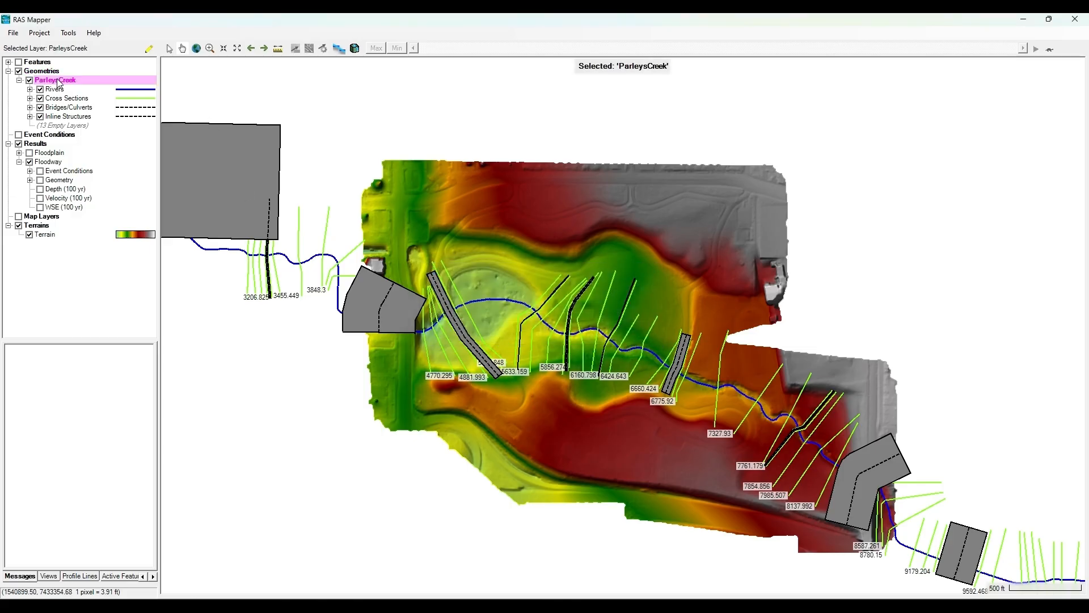
left_click(102, 127)
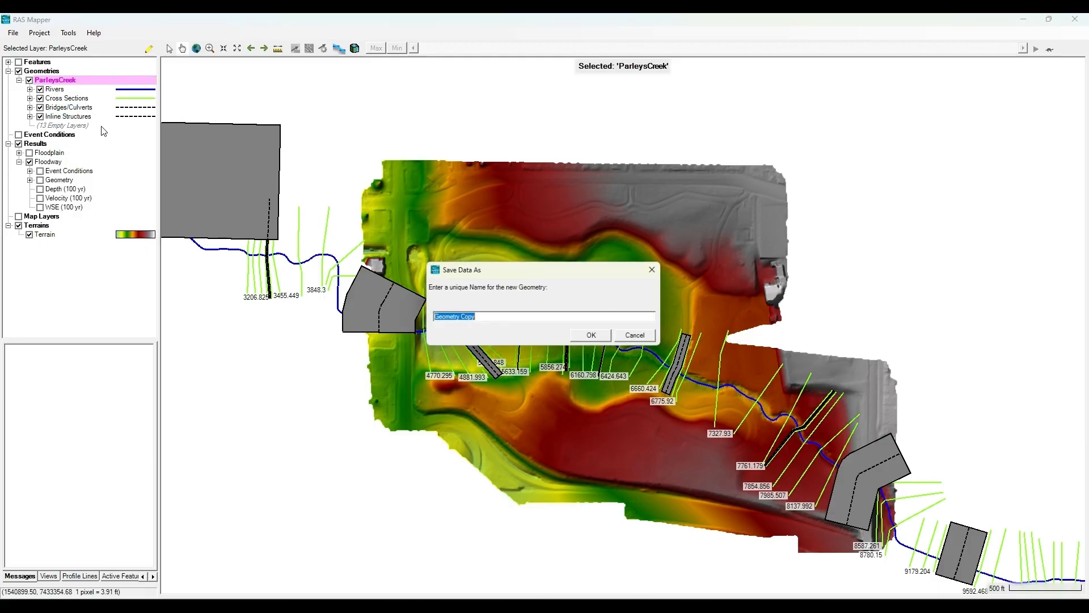
type("Proposed")
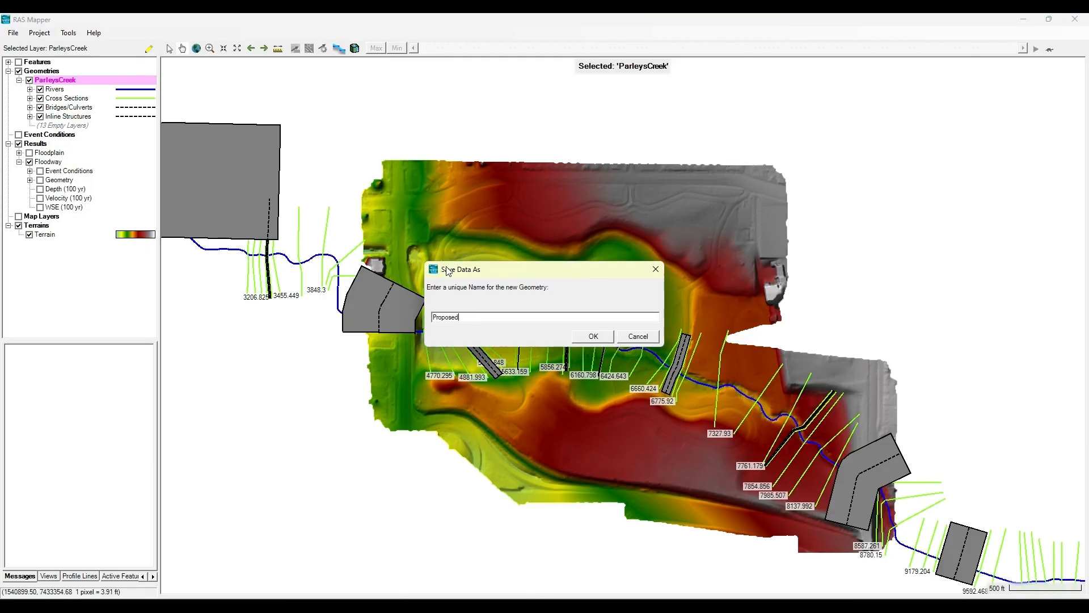
left_click(576, 337)
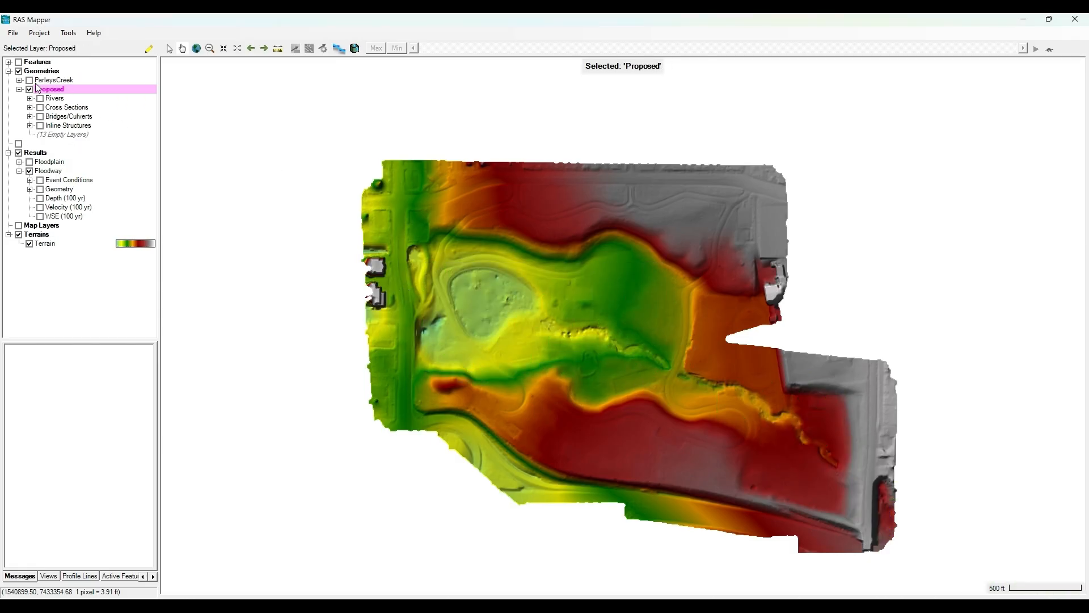
Step: Display the Rivers, Cross Sections, Bridges/Culverts and Inline Structures layers of the Proposed geometry and keep that geometry selected
left_click(39, 98)
left_click(39, 108)
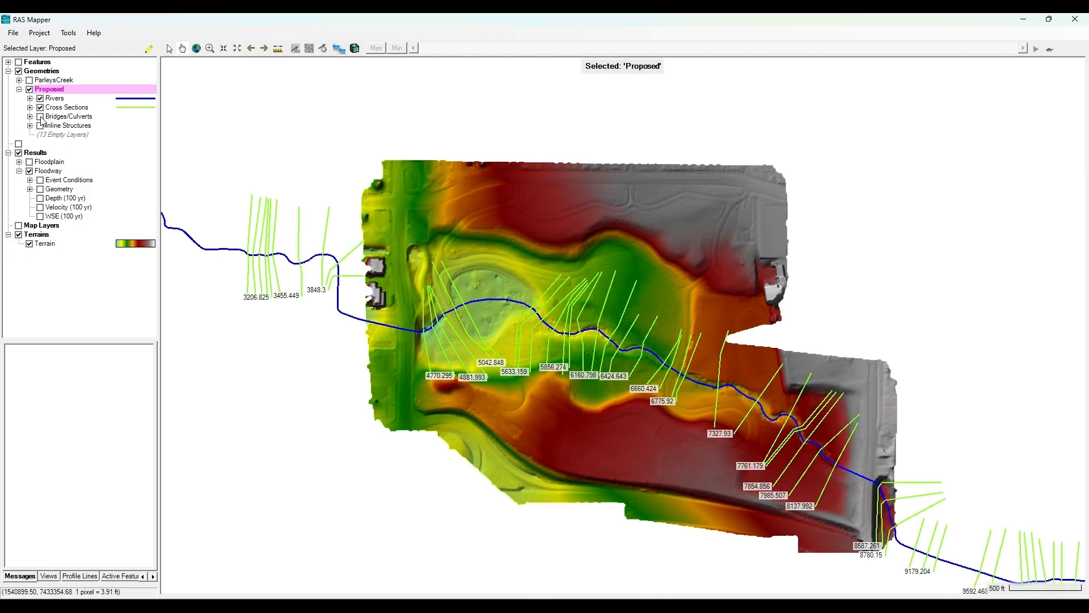
left_click(39, 117)
left_click(40, 126)
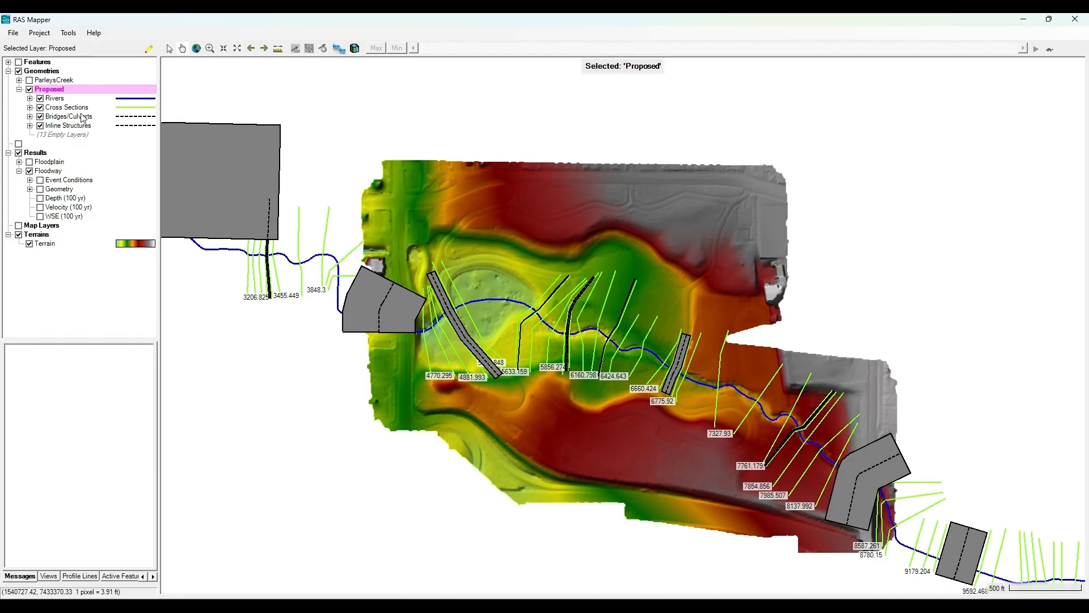
right_click(47, 81)
left_click(43, 90)
Step: Create a new steady flow plan titled Proposed with the short identifier Proposed, saving the existing plan data first
left_click_drag(0, 400, 414, 392)
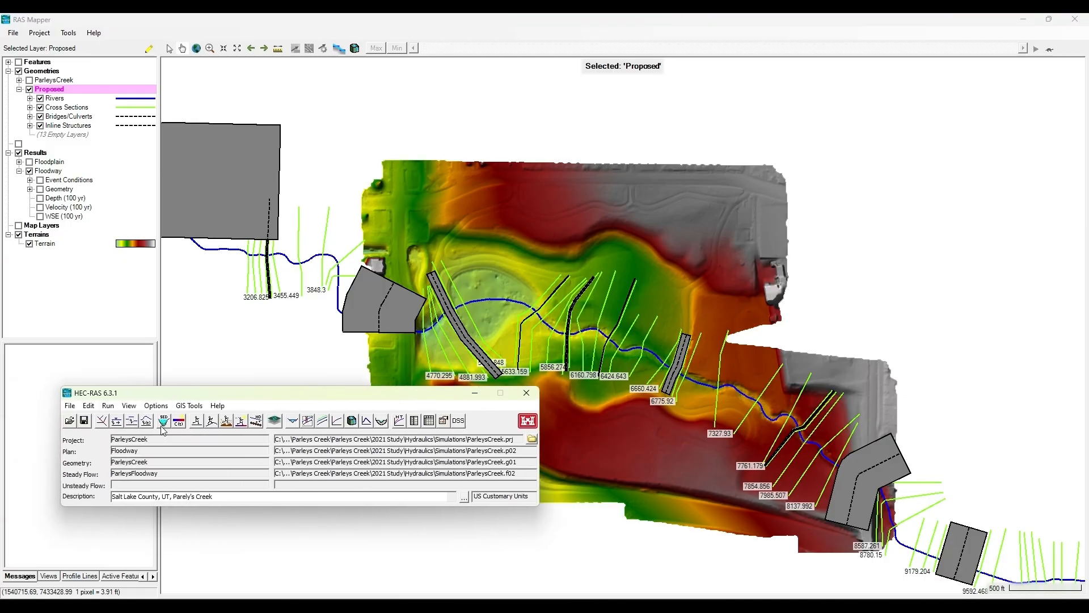
left_click(196, 421)
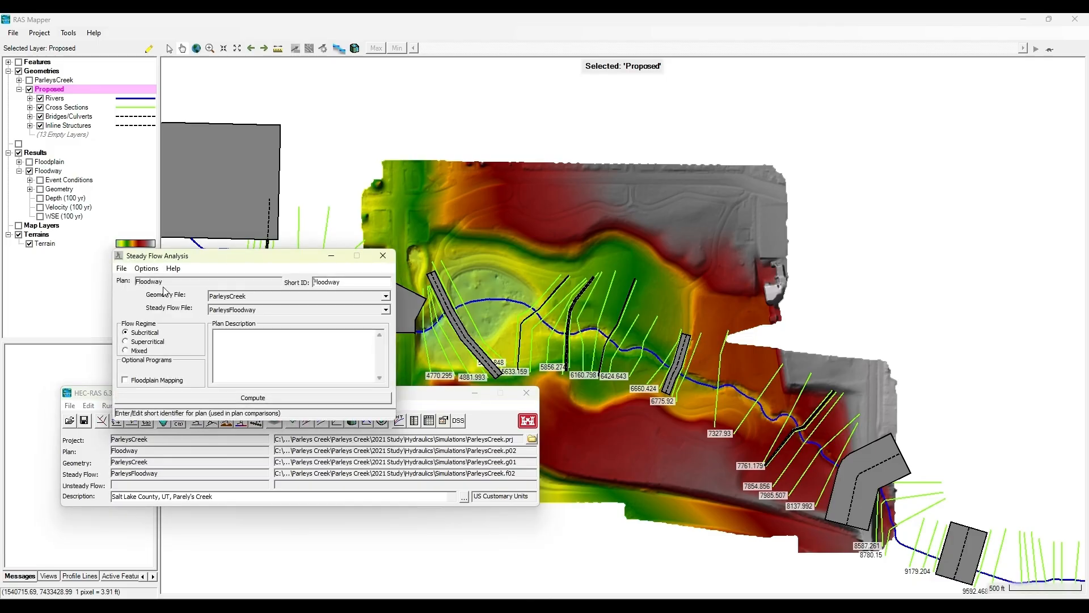
left_click(121, 269)
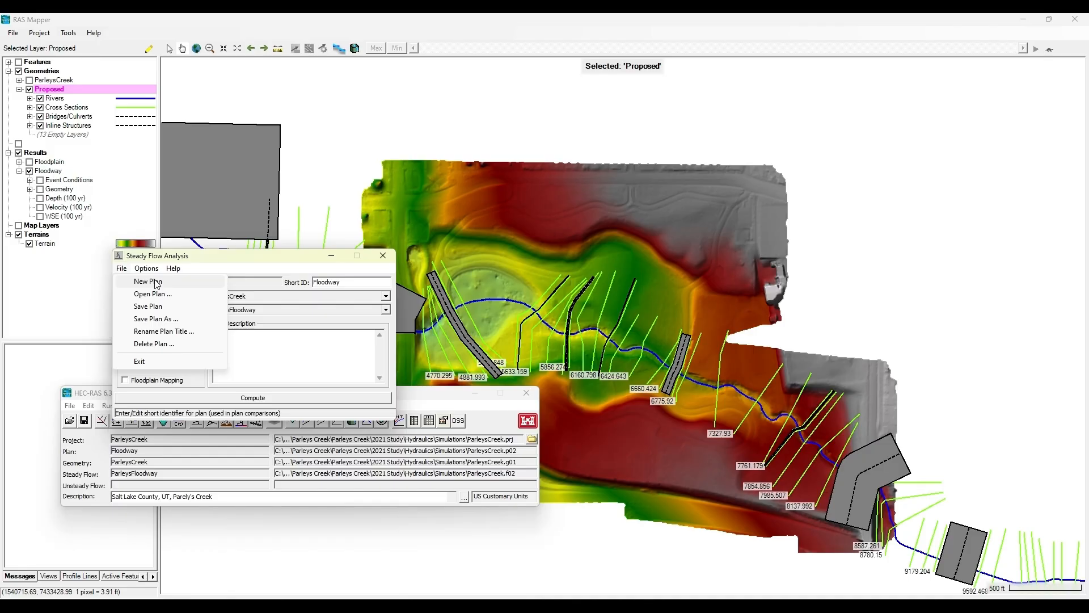
left_click(148, 281)
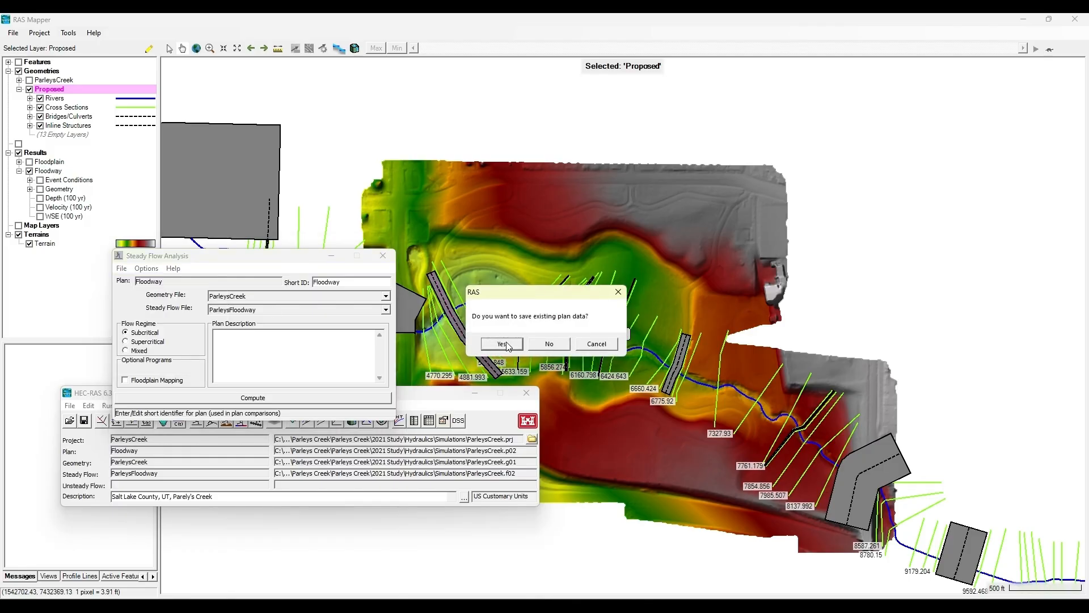
left_click(506, 341)
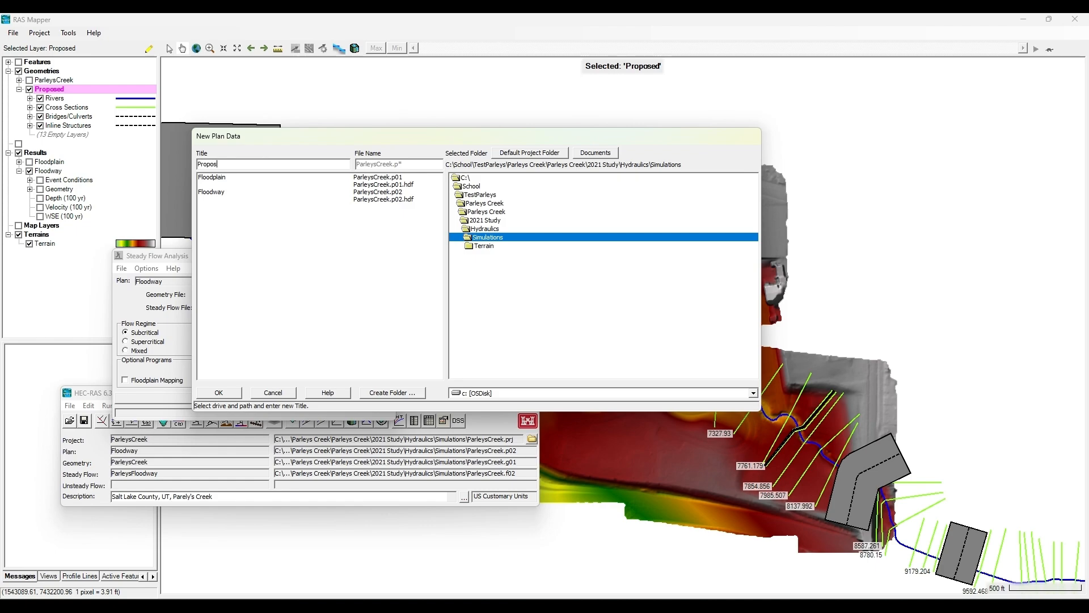
type("Proposed")
left_click(219, 393)
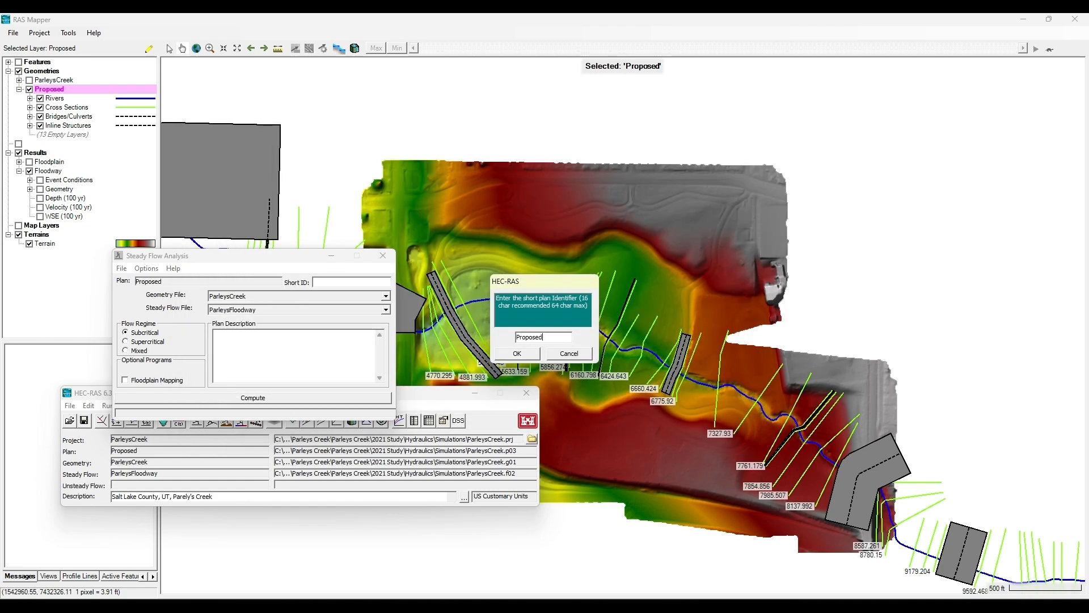
key("Return")
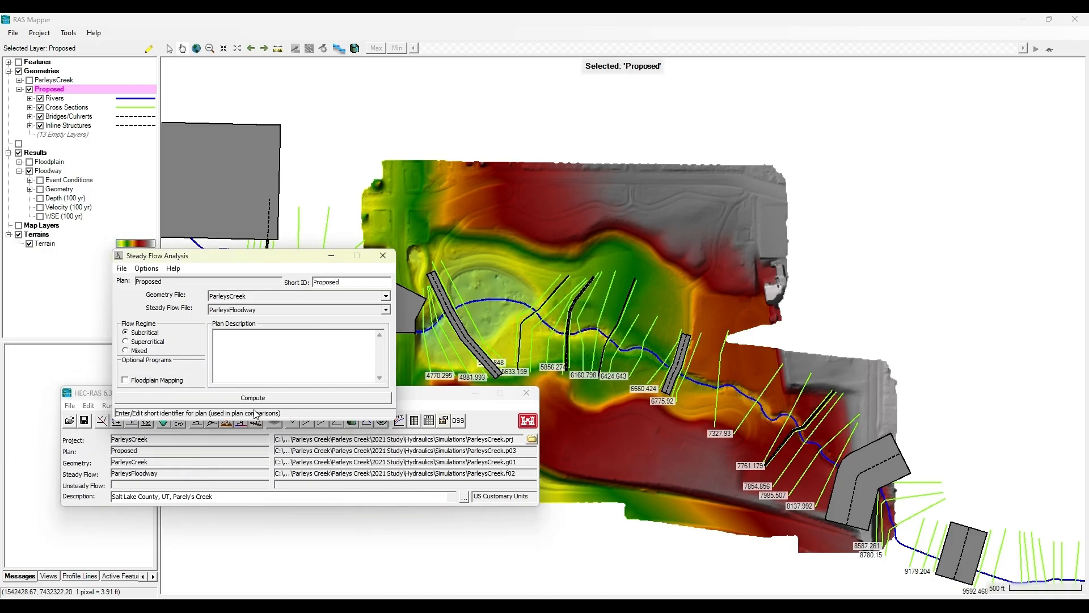
Step: Compute the steady flow simulation for the Proposed plan and close the finished computations window
left_click(253, 398)
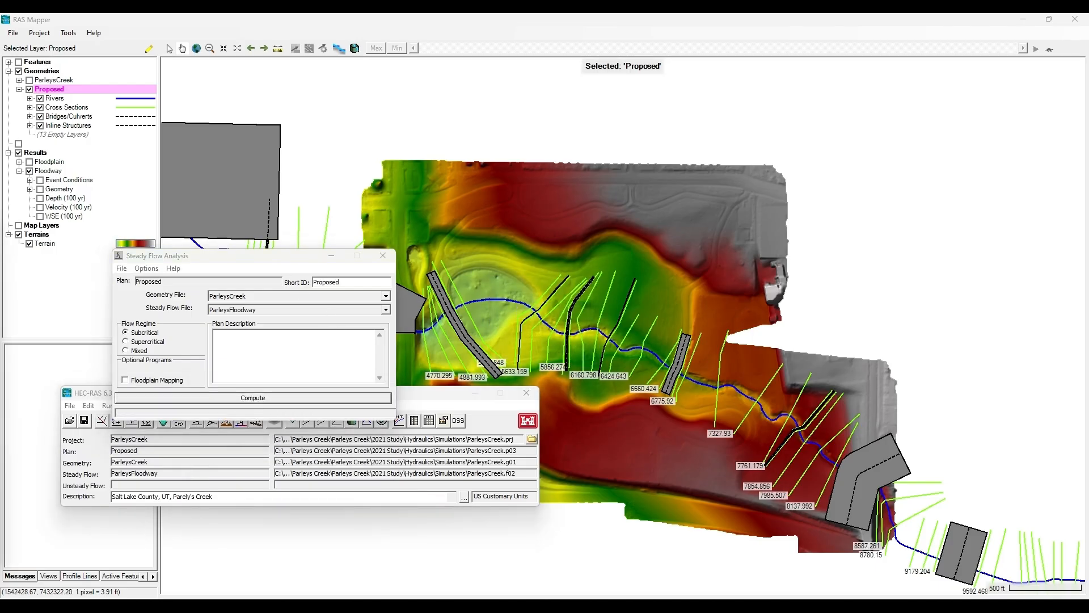
left_click_drag(415, 228, 462, 226)
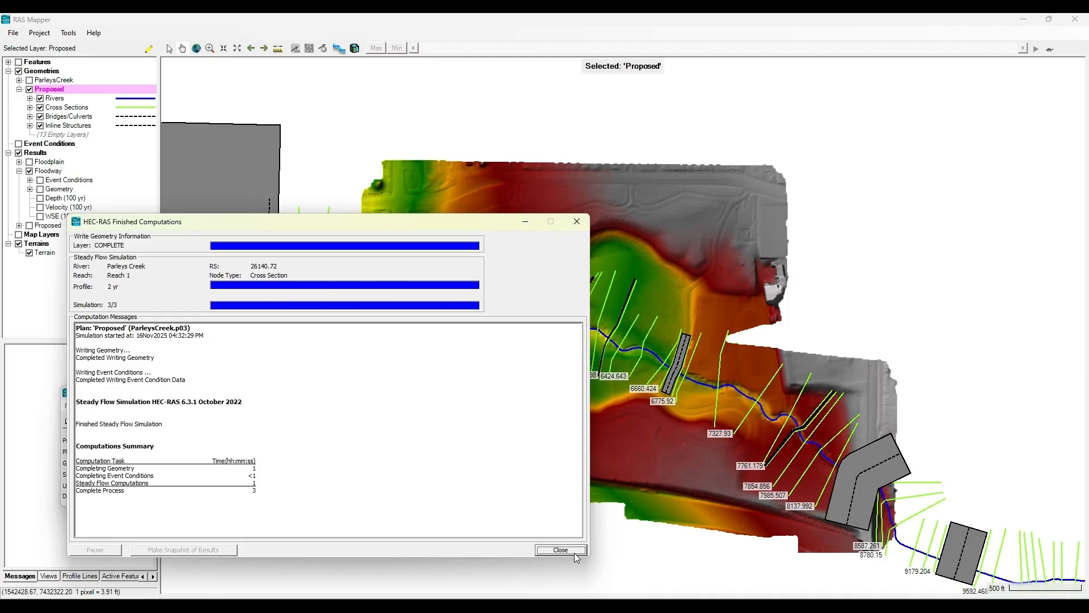
left_click(561, 549)
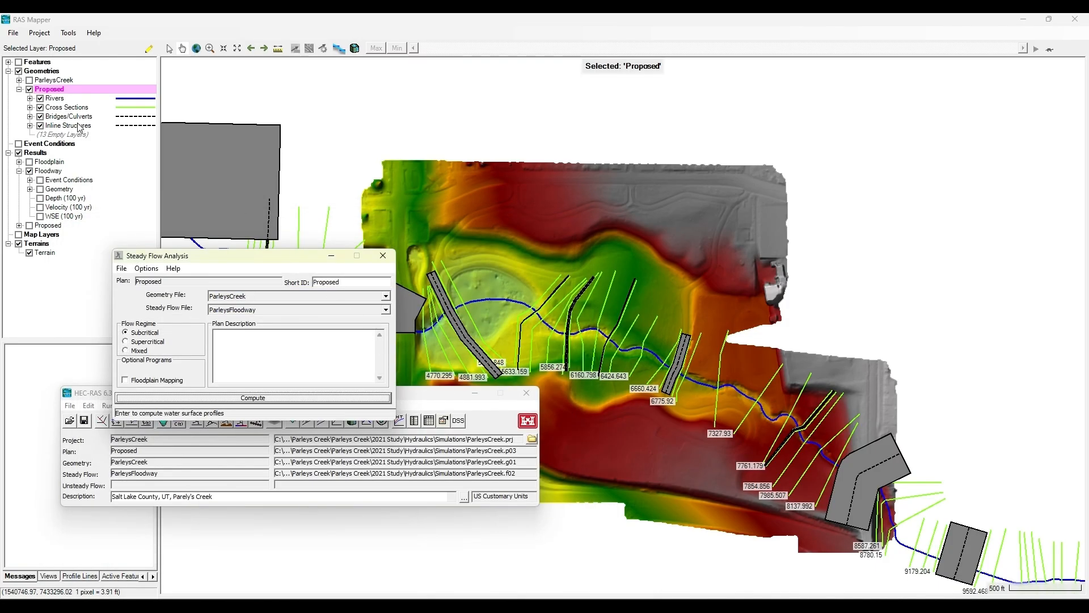
Step: Collapse the Floodway results and display the 100-year depth map of the Proposed plan results
right_click(34, 153)
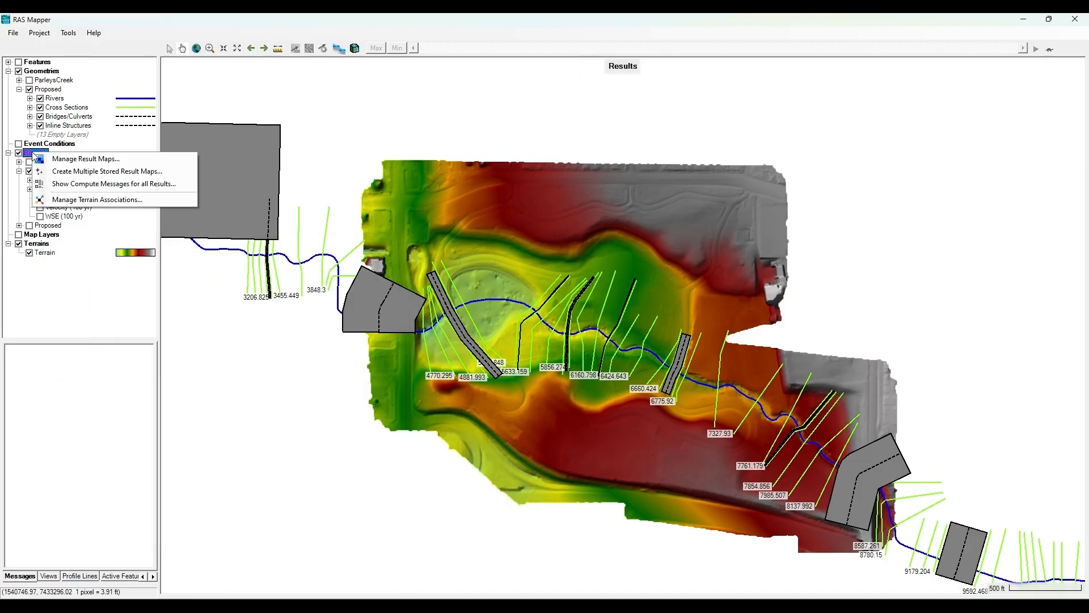
left_click(84, 244)
left_click(18, 170)
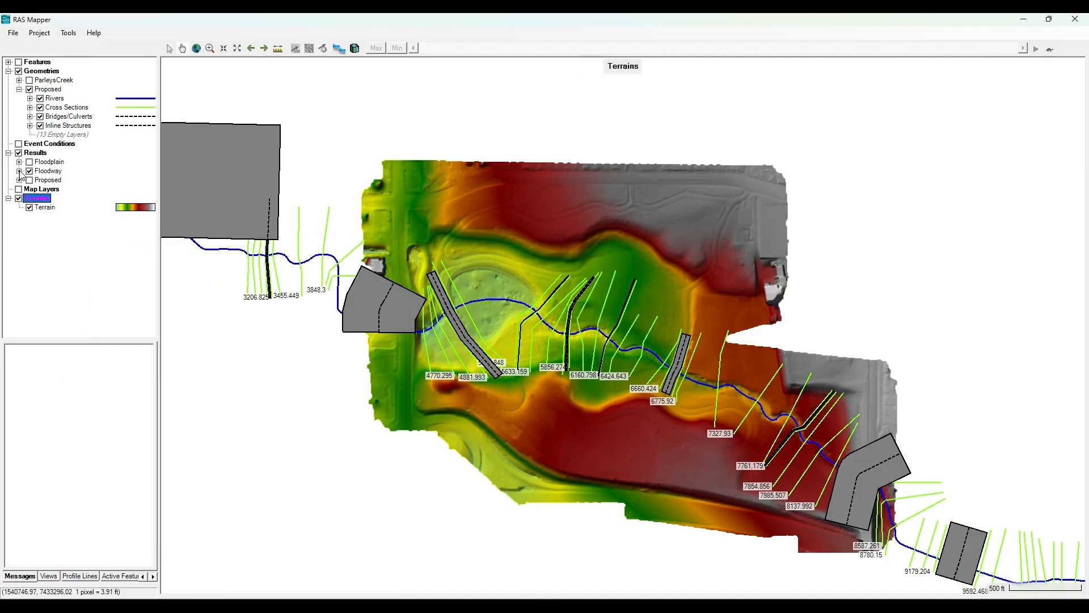
left_click(38, 181)
left_click(29, 180)
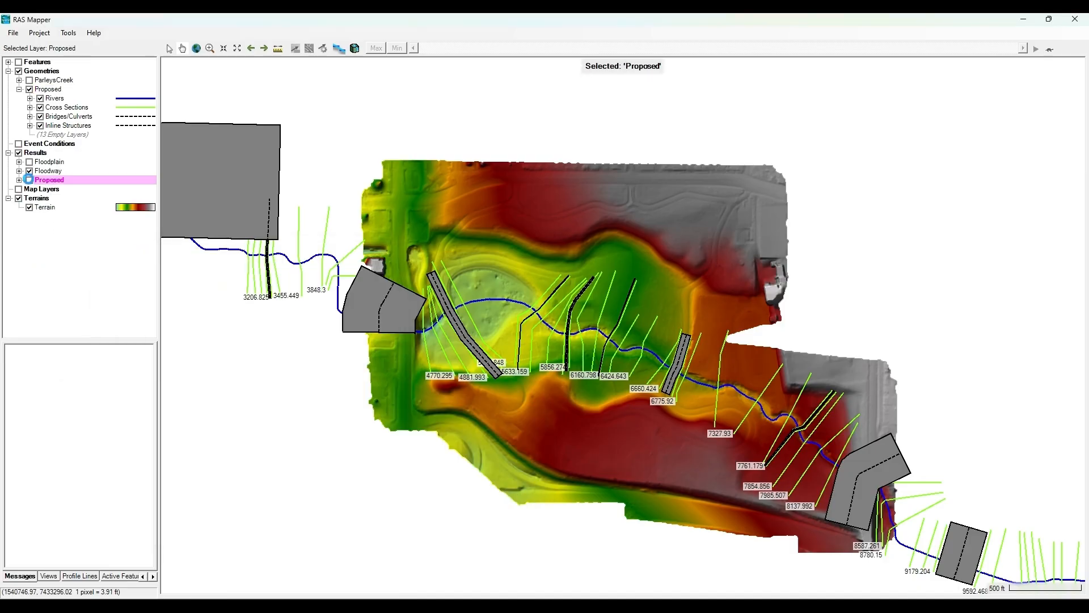
left_click(18, 180)
left_click(41, 207)
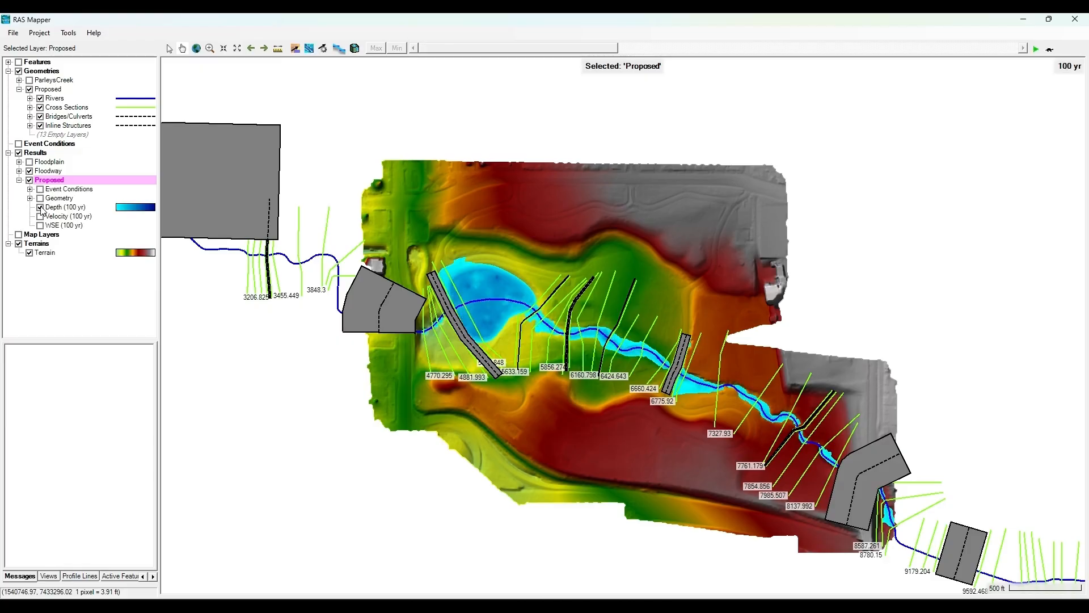
Step: Add a watch on the Floodway plan's 100-year depth values, then hide that depth map and collapse the Floodway results
right_click(49, 171)
left_click(45, 175)
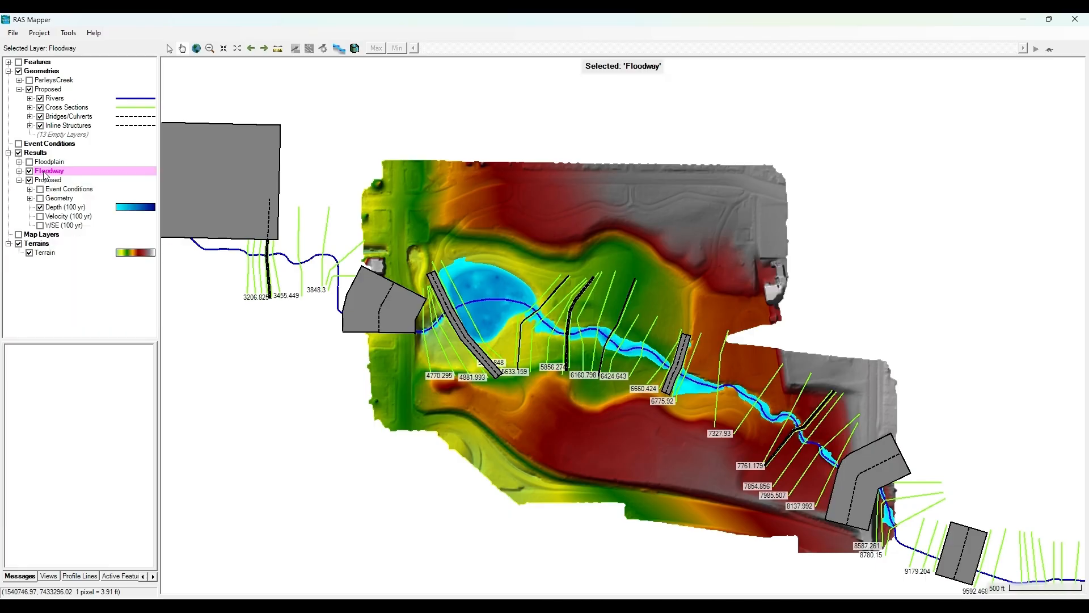
right_click(49, 173)
left_click(19, 171)
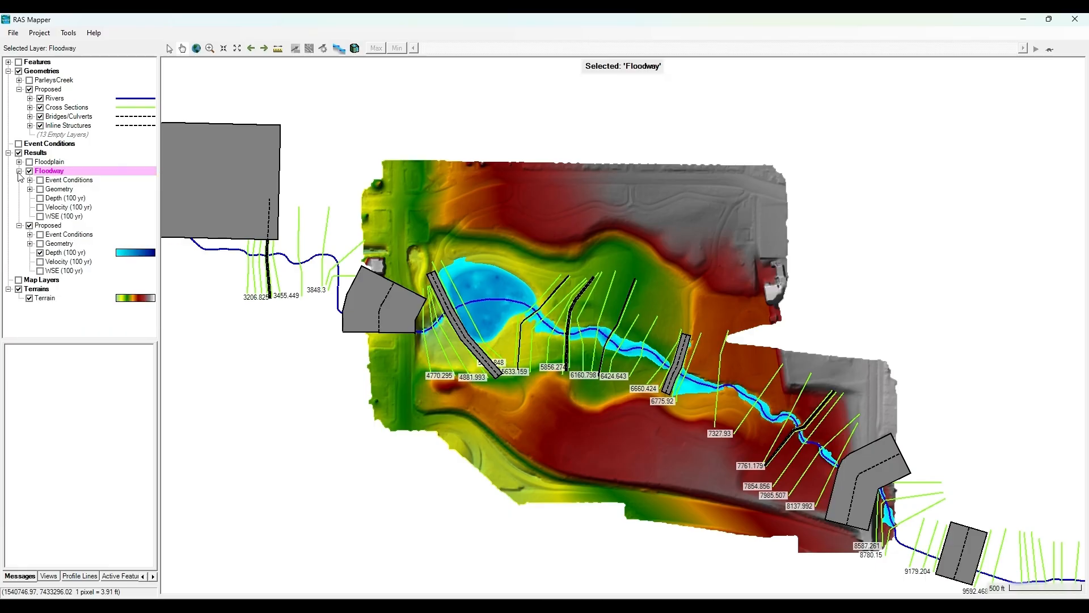
left_click(48, 199)
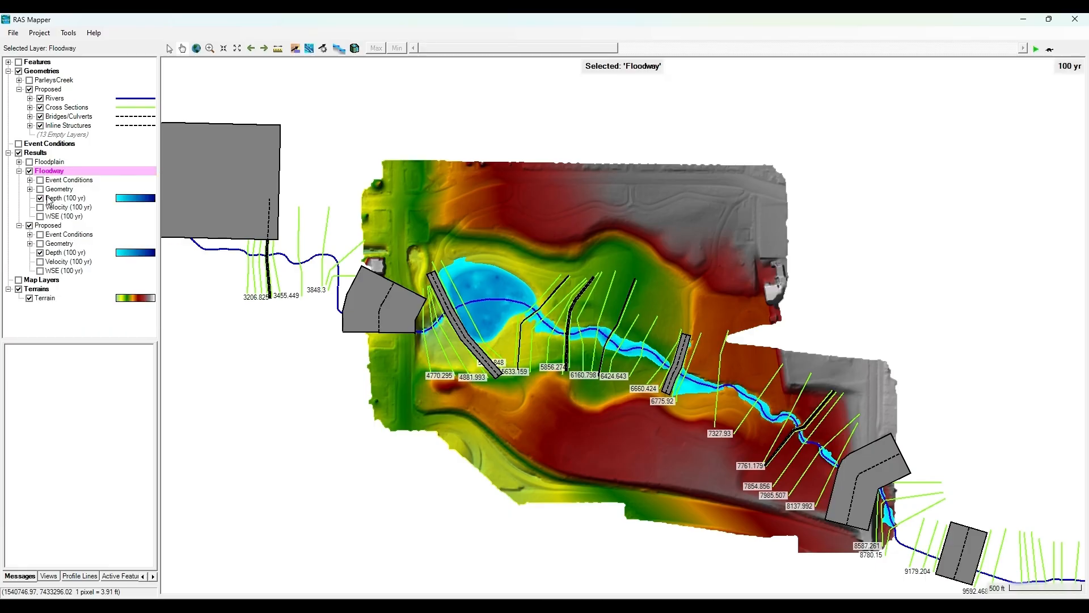
right_click(56, 199)
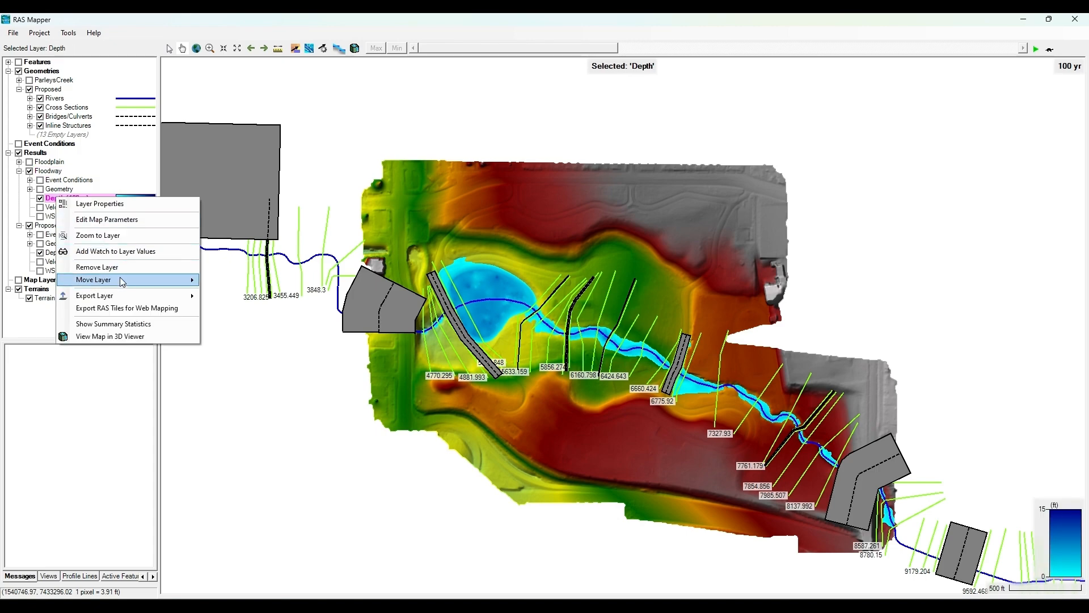
left_click(132, 254)
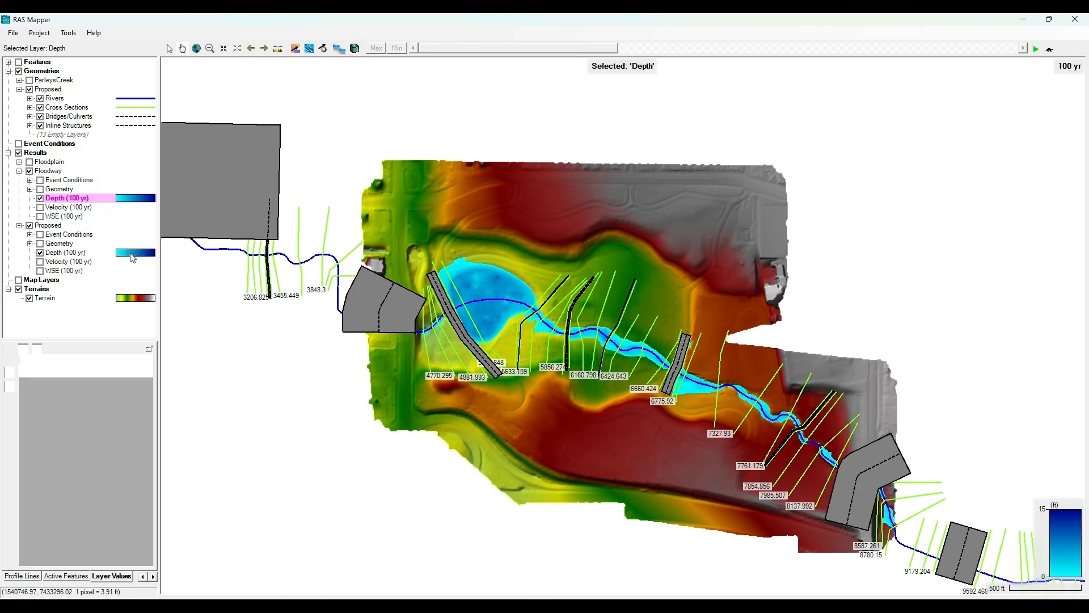
left_click(41, 198)
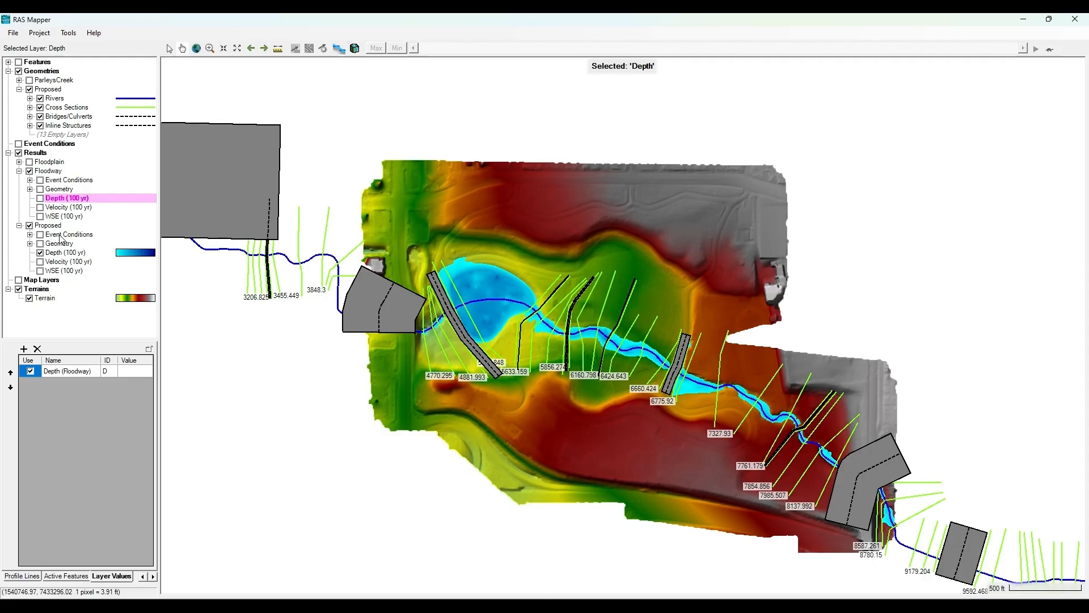
left_click(19, 172)
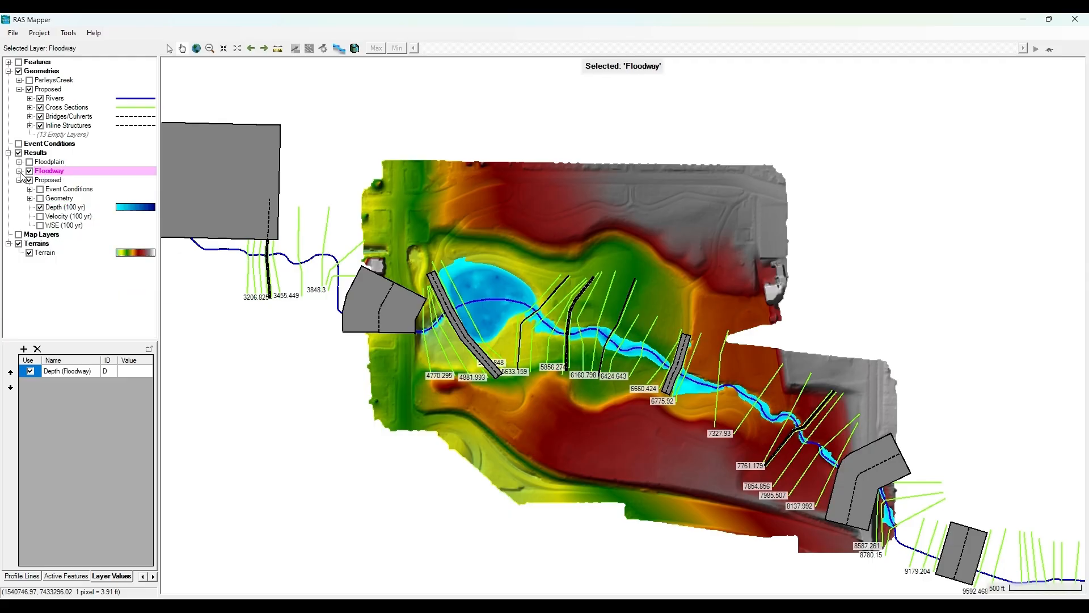
Step: Select the Proposed 100-year depth layer and examine the depths along the creek upstream of the pond
left_click(50, 208)
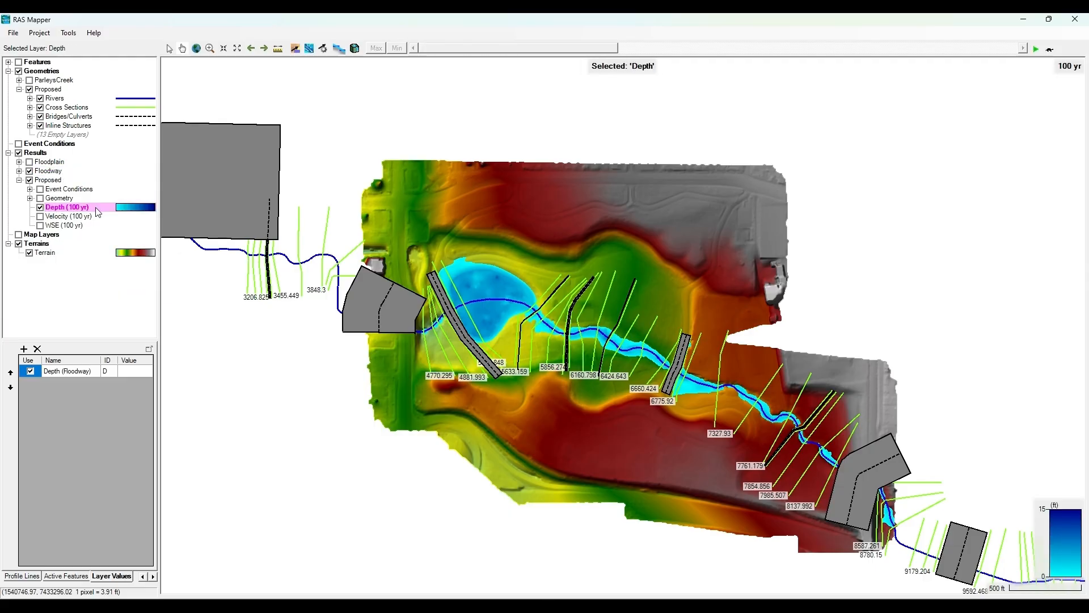
scroll(613, 353, "up", 4)
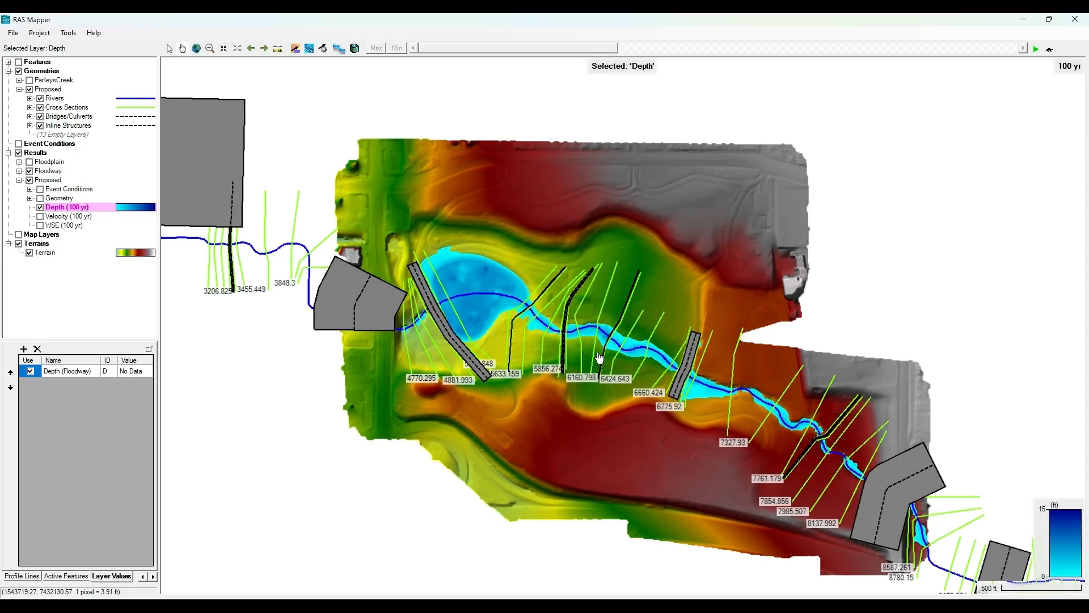
mouse_move(653, 335)
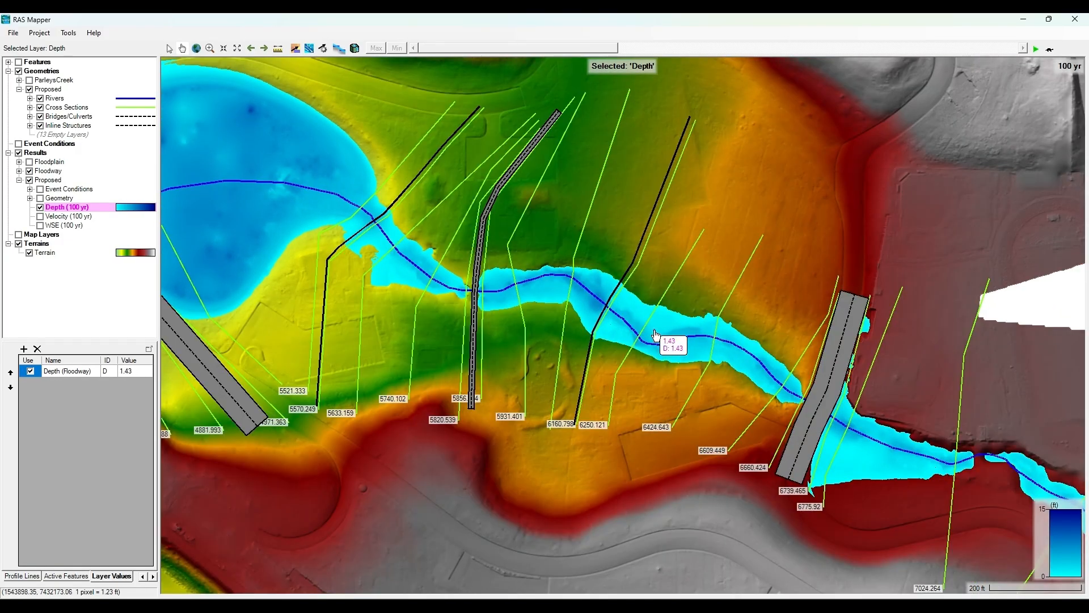
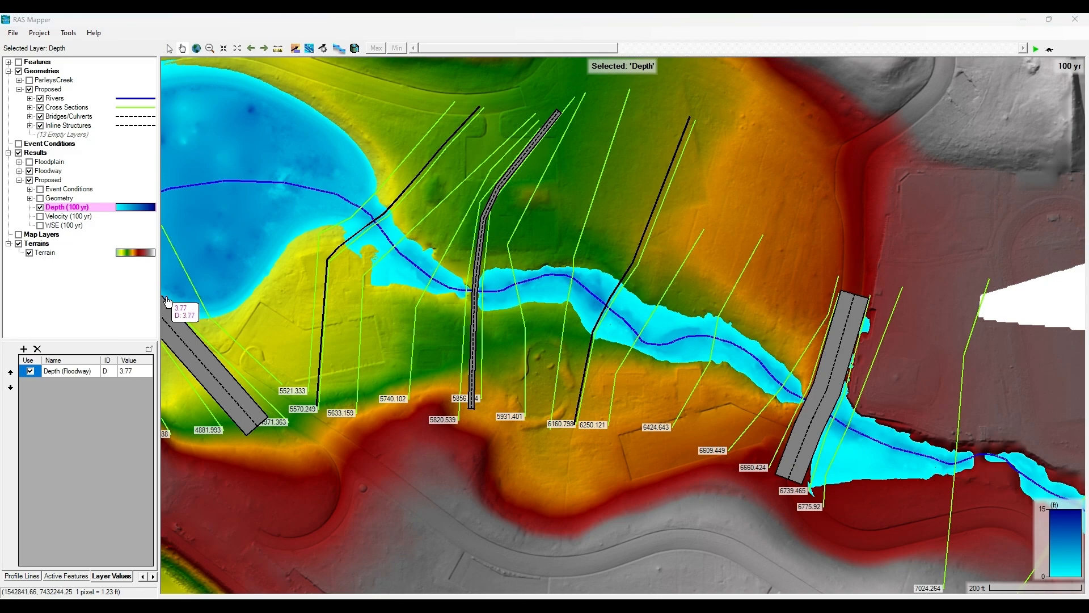
scroll(533, 280, "down", 1)
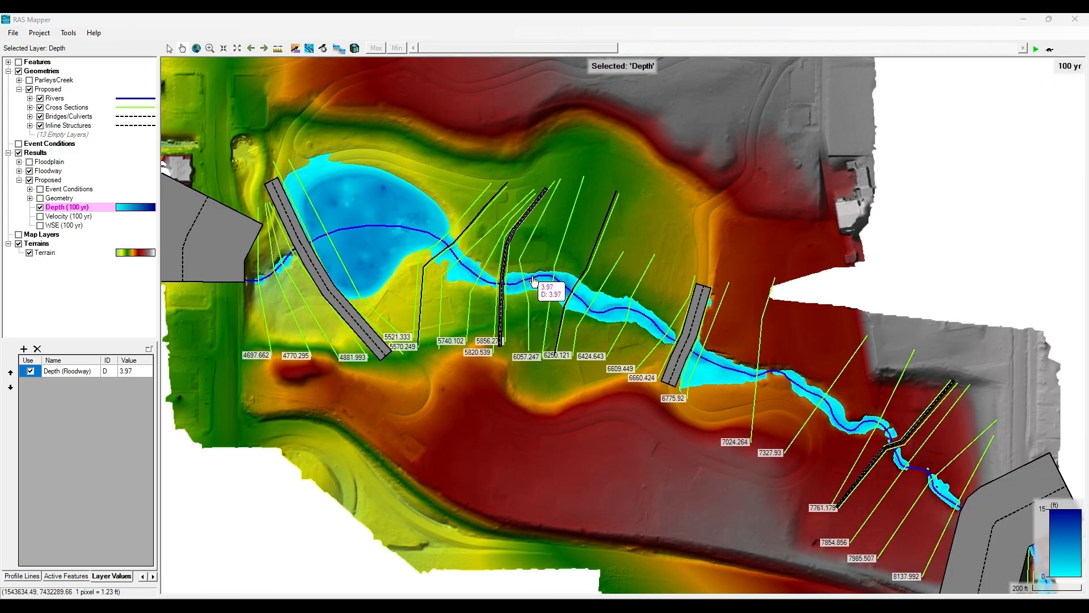
Step: Start editing the Proposed cross sections and draw a new one across the creek between stations 6424.643 and 6609.449
left_click(86, 109)
left_click(149, 48)
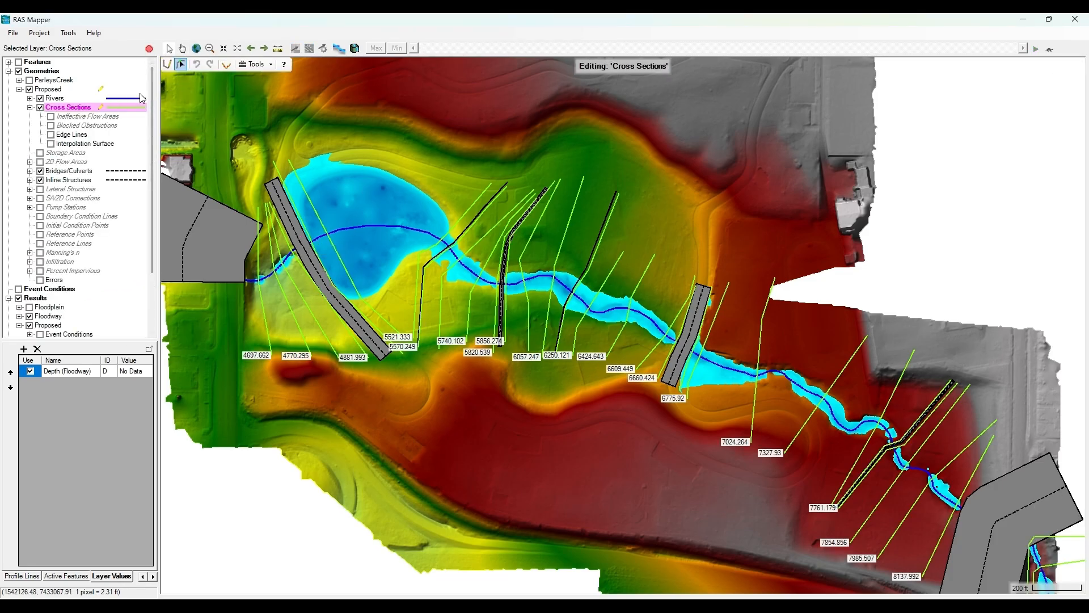
left_click(179, 65)
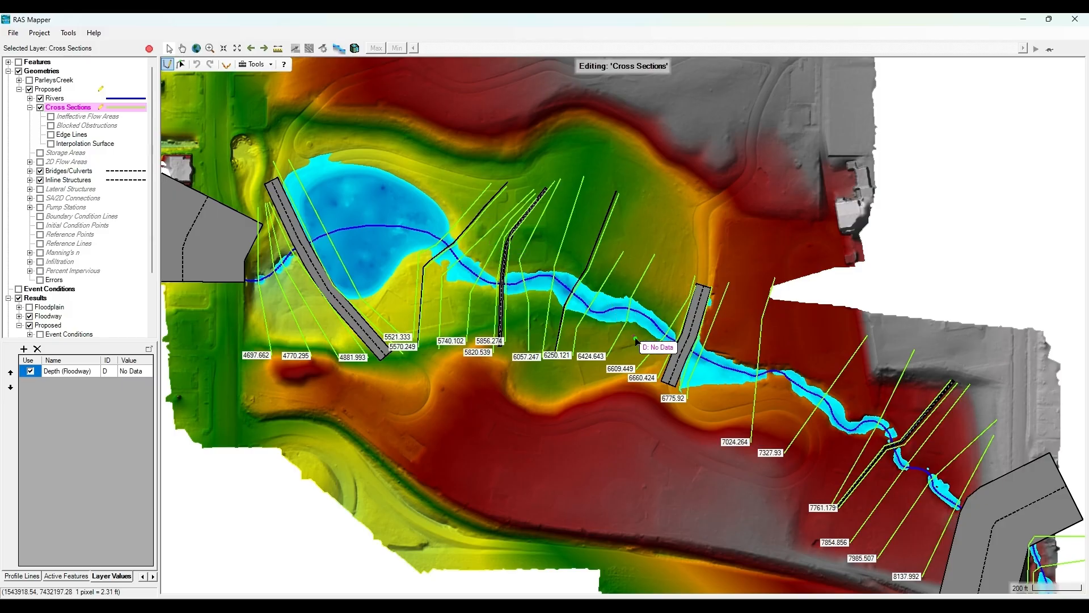
left_click_drag(628, 347, 536, 331)
scroll(536, 331, "up", 2)
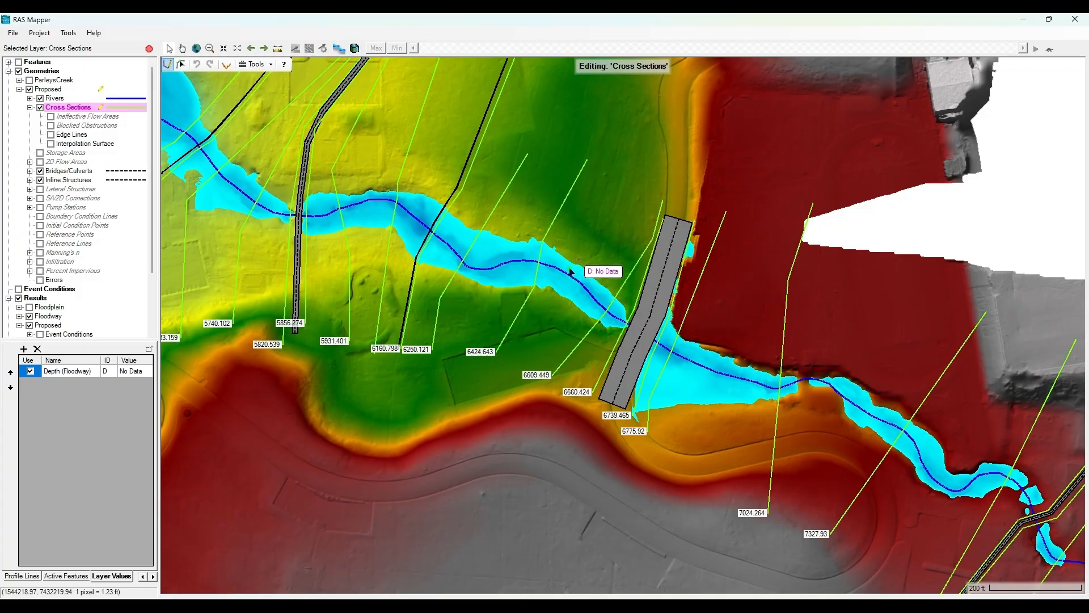
left_click(523, 362)
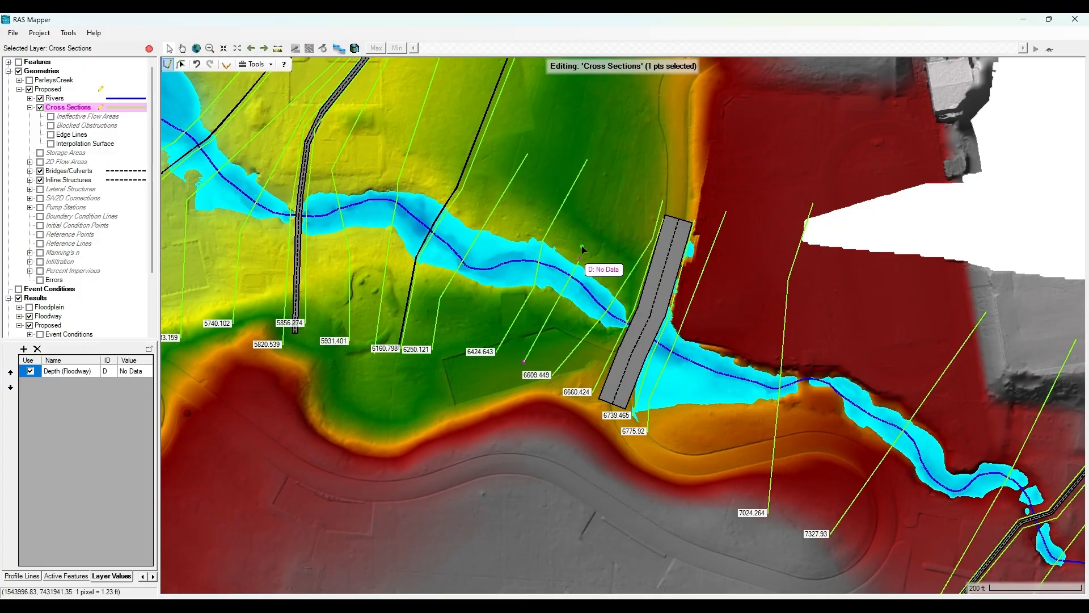
double_click(628, 185)
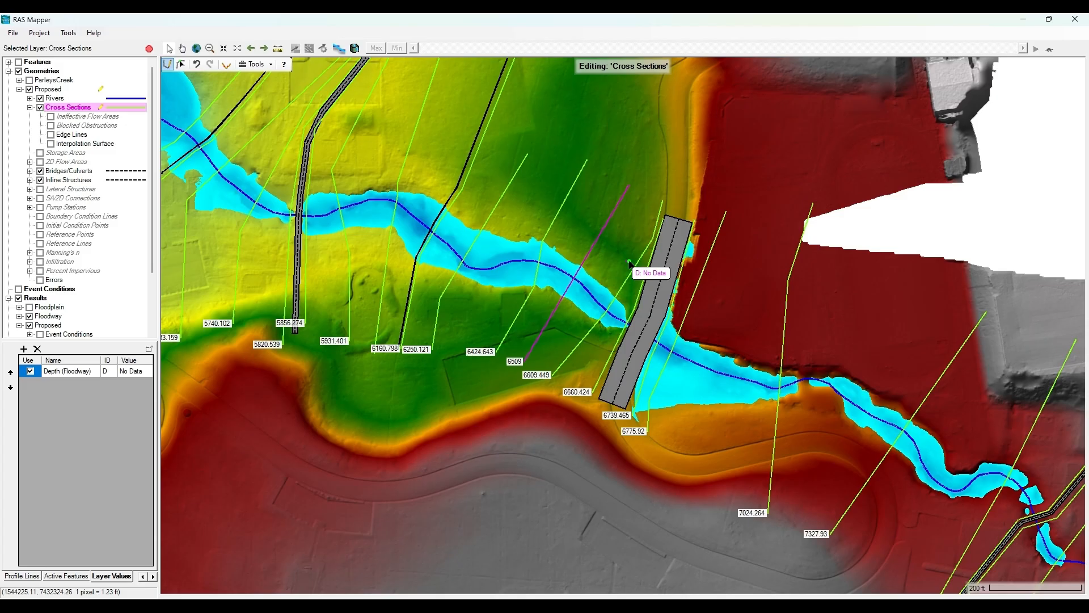
key("Escape")
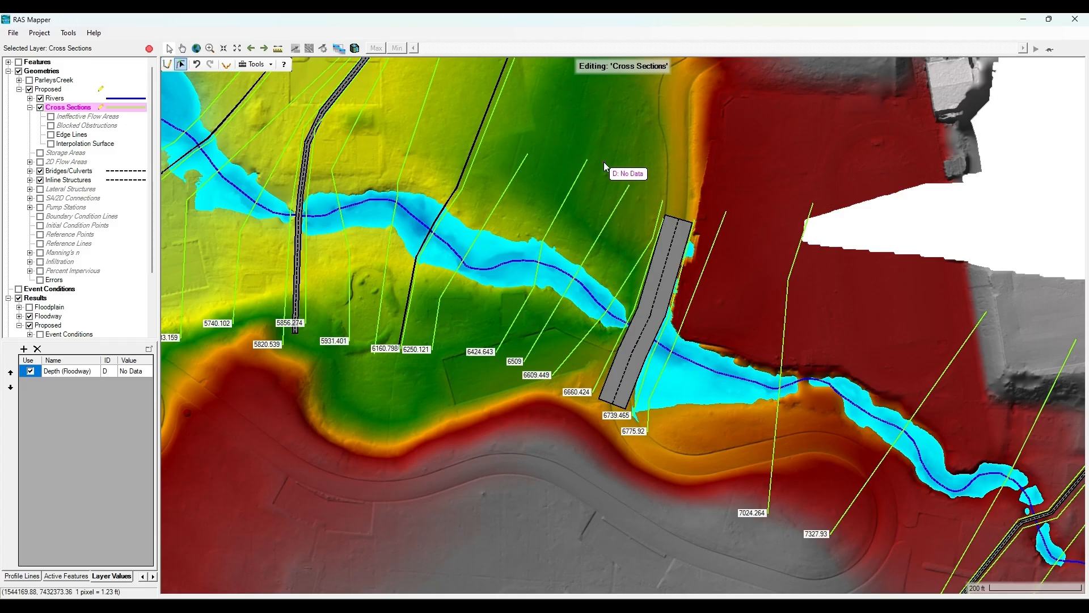
Step: Edit the new cross section's vertices and shift its northern endpoint slightly downstream
double_click(624, 190)
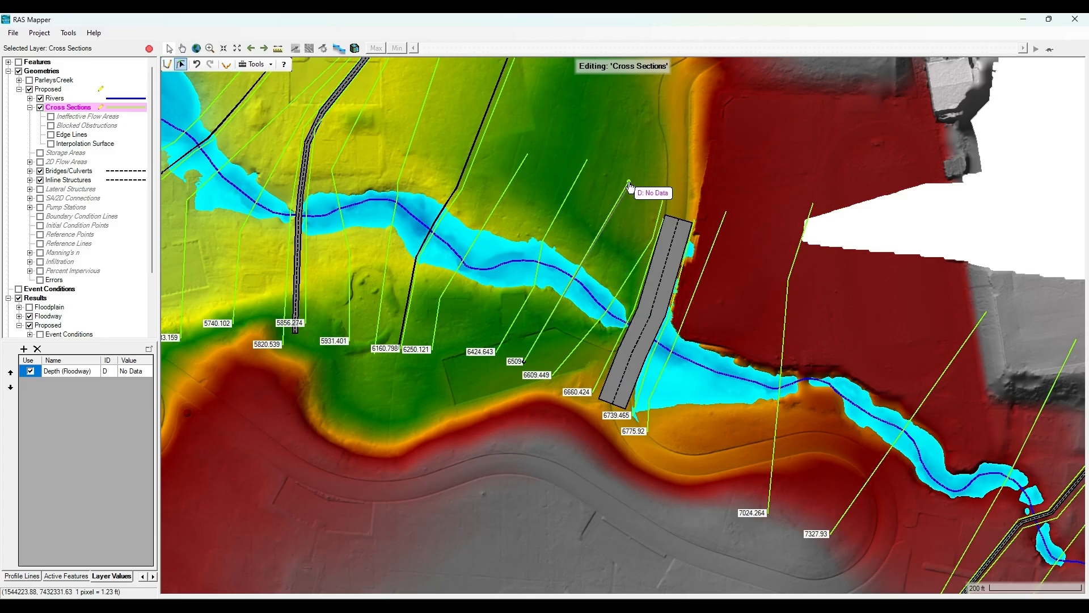
left_click(624, 194)
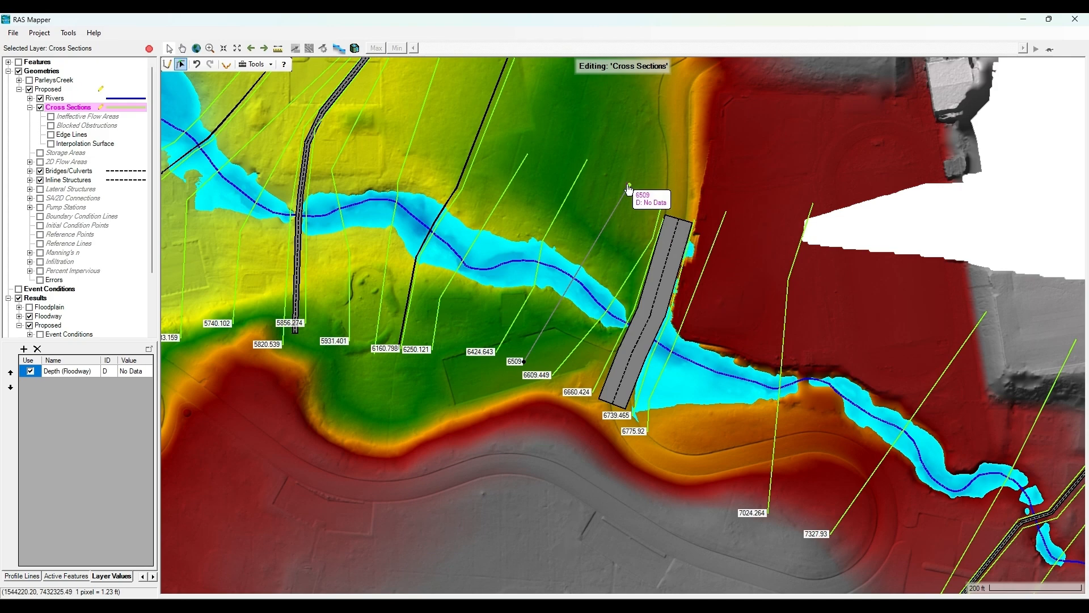
left_click_drag(629, 186, 623, 185)
left_click(656, 166)
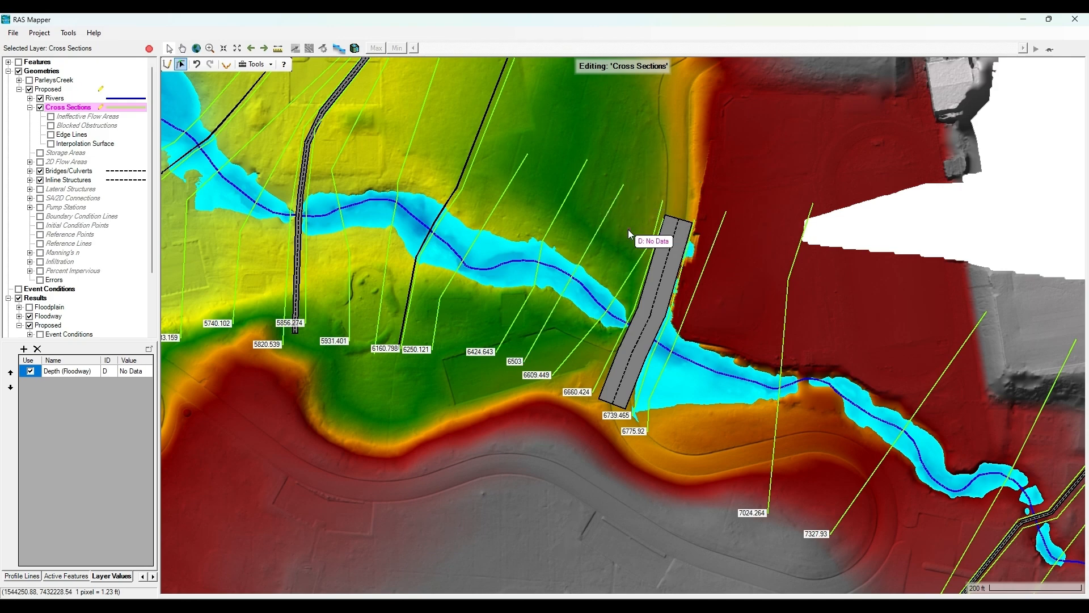
Step: Update the elevation profile of the new cross section from the terrain and review its other update options
right_click(602, 223)
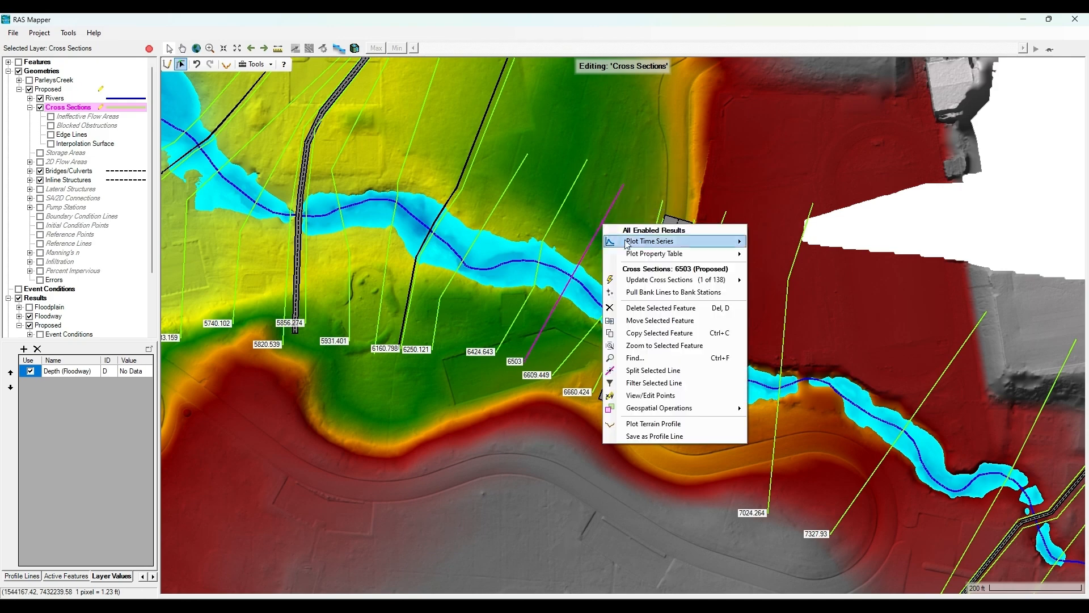
mouse_move(658, 284)
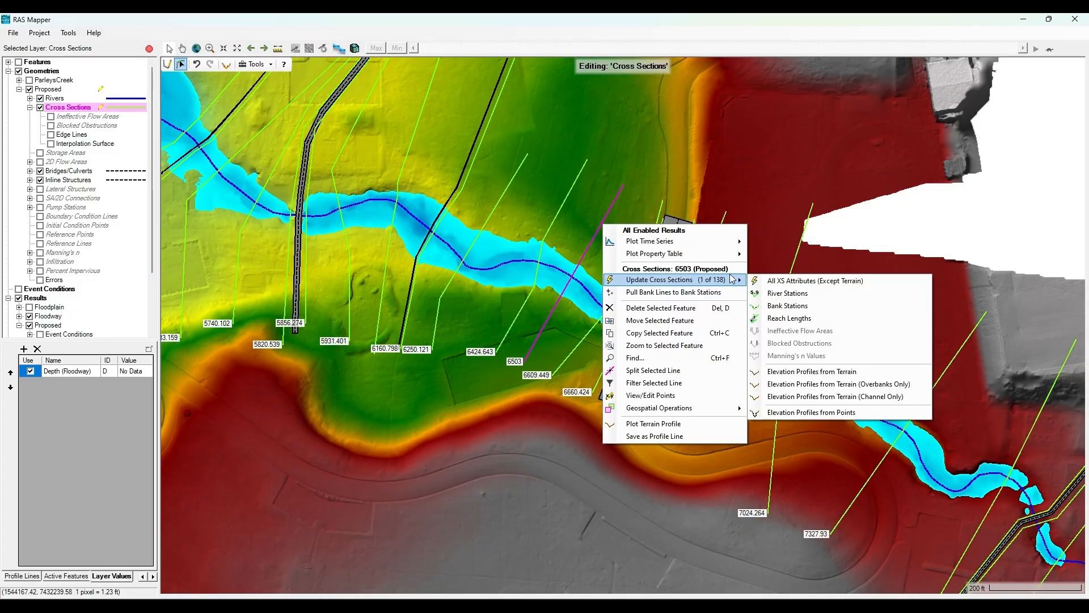
left_click(819, 376)
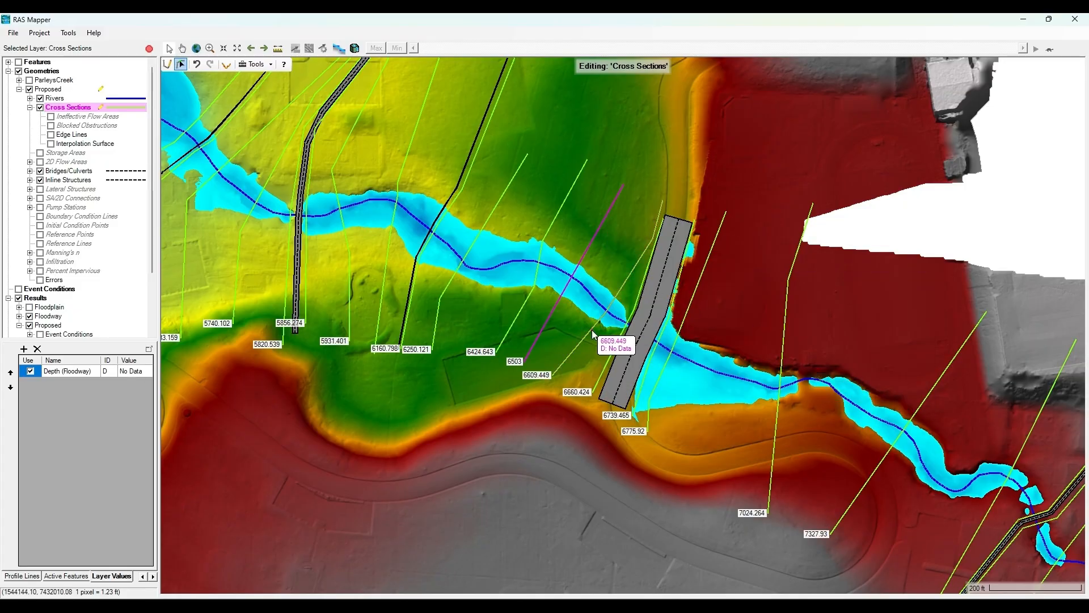
right_click(584, 256)
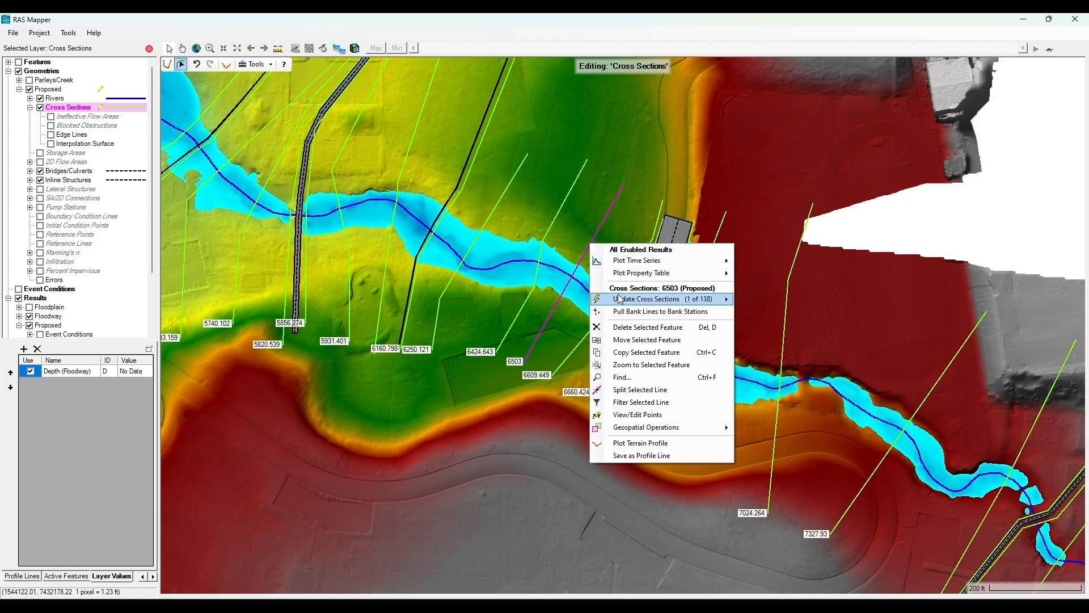
mouse_move(709, 301)
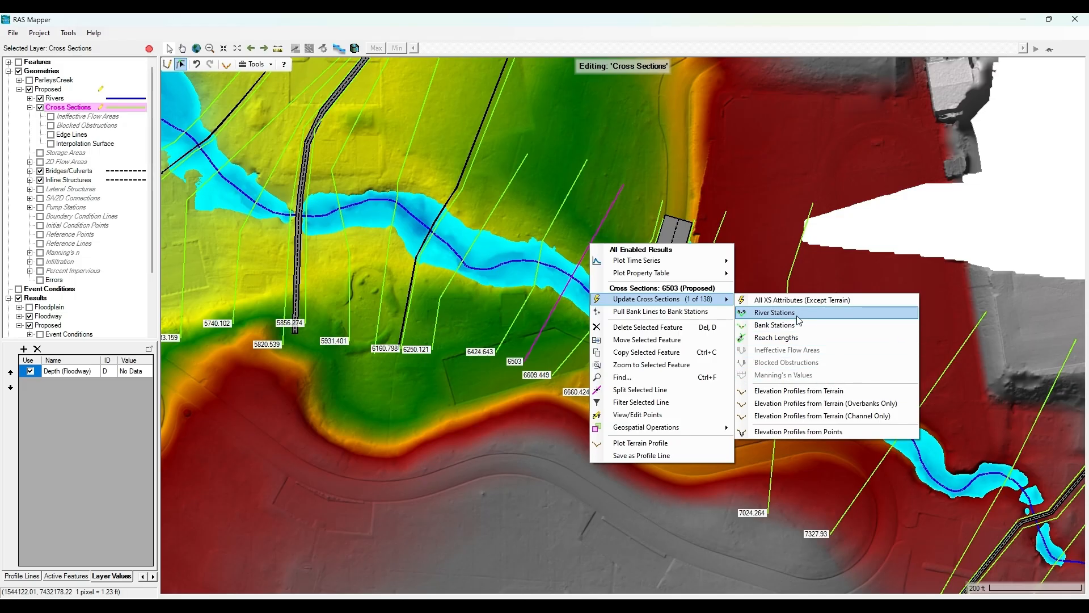
left_click(419, 352)
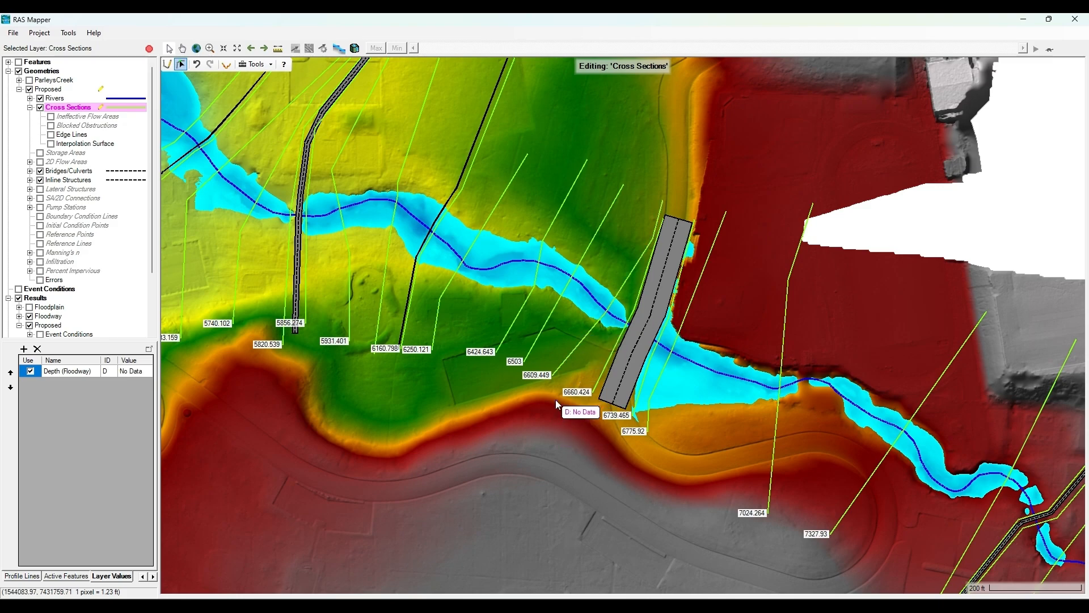
Step: Finish editing the Proposed cross sections, saving the edits and accepting the river-stationing notice
scroll(546, 386, "down", 1)
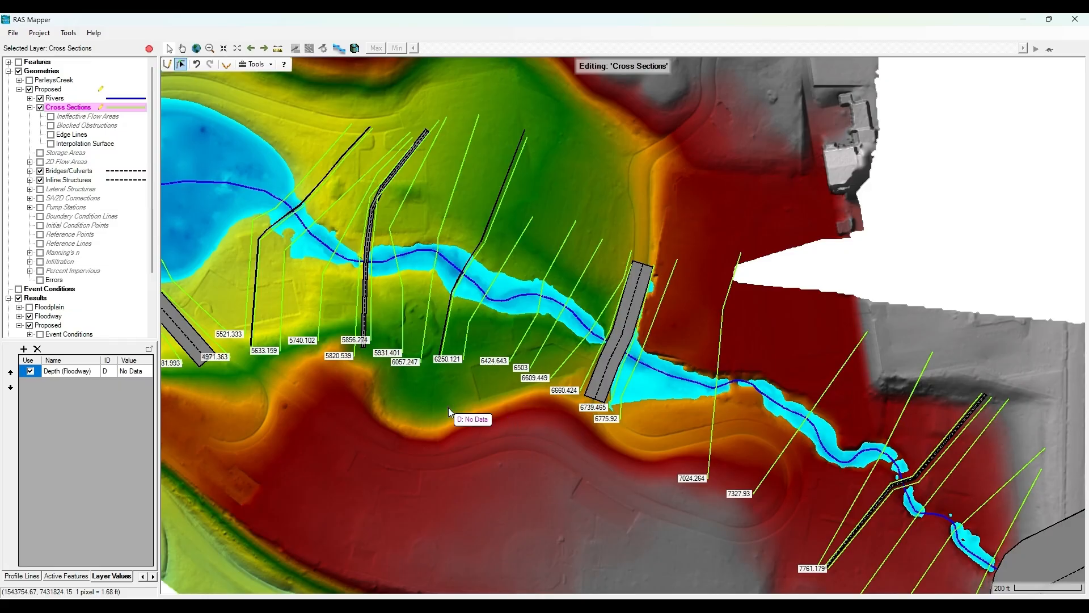
left_click_drag(448, 407, 490, 417)
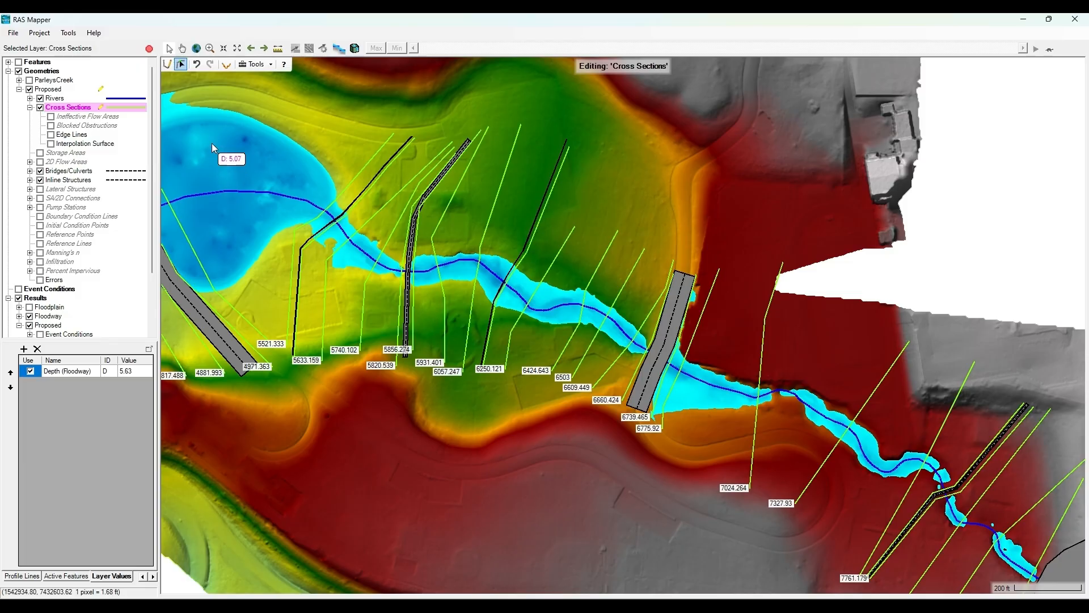
left_click(149, 49)
left_click(528, 354)
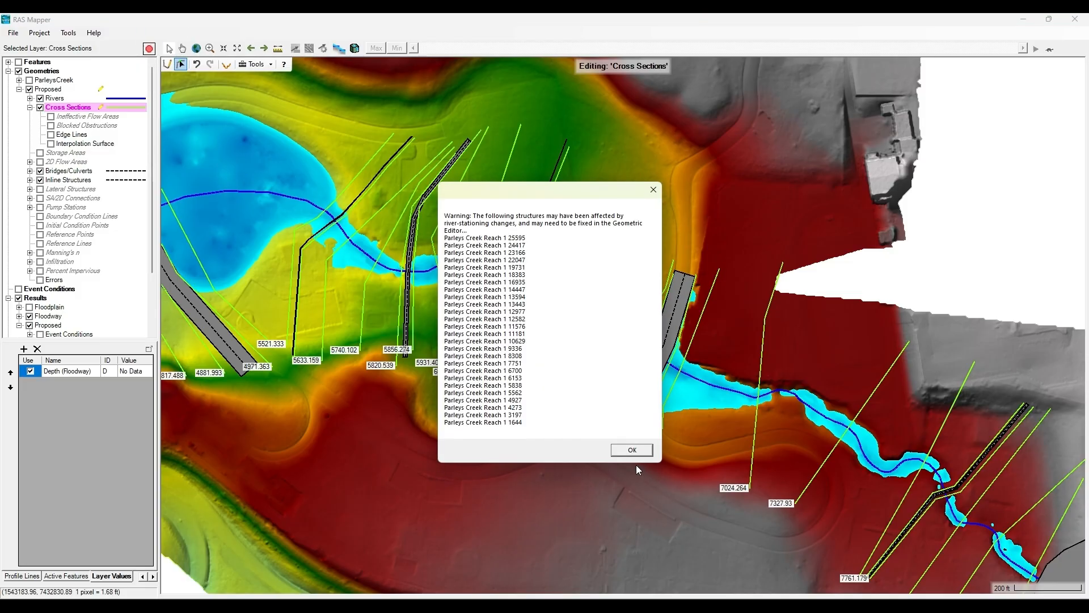
left_click(636, 450)
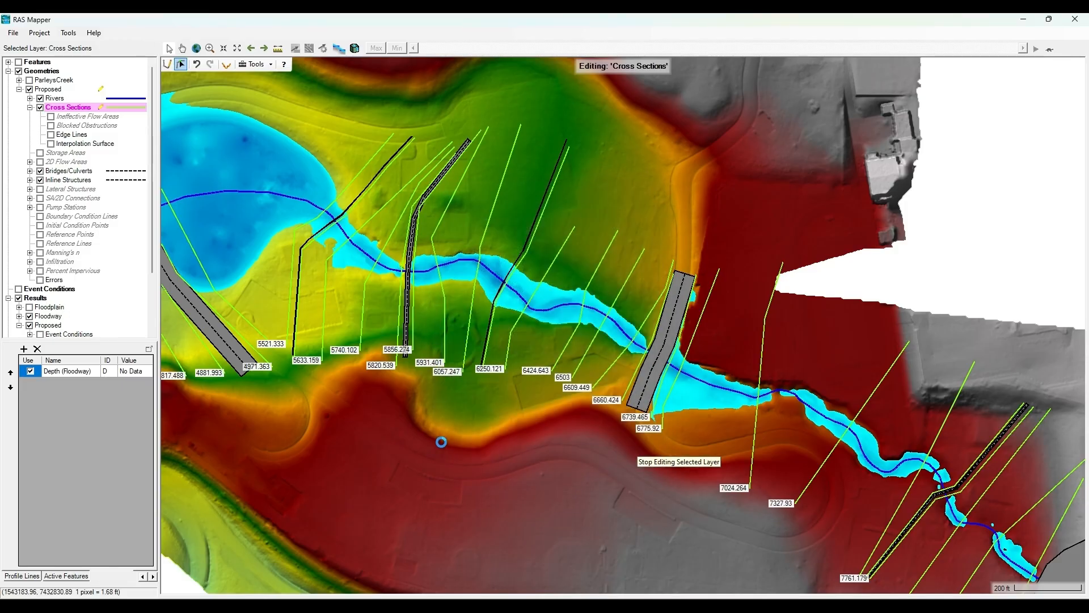
Step: Finish the cross-section editing session, switch to the main HEC-RAS window and open the geometric data editor
left_click(636, 354)
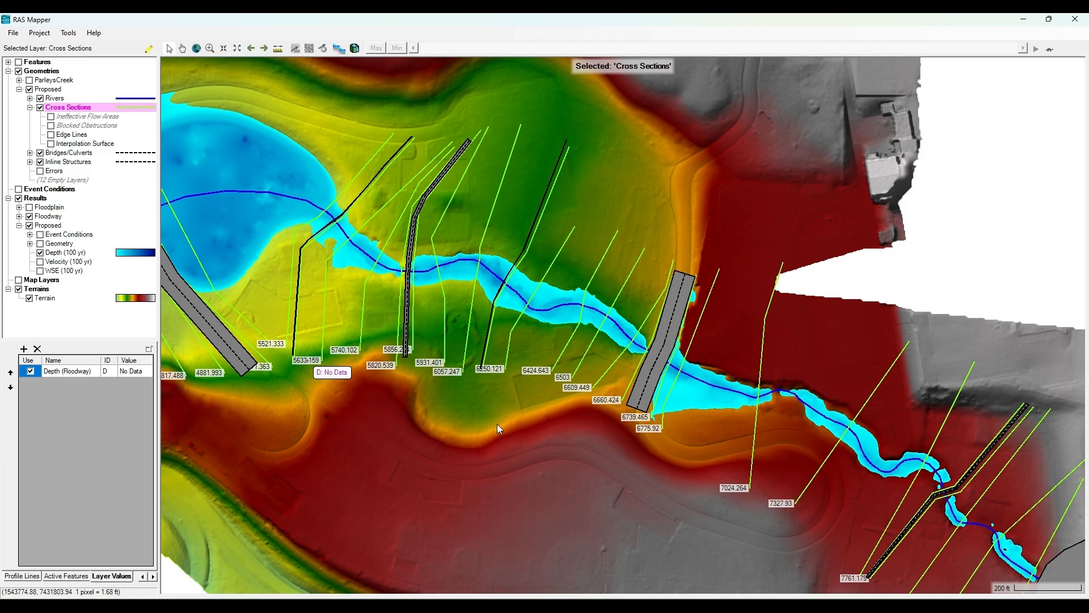
mouse_move(693, 607)
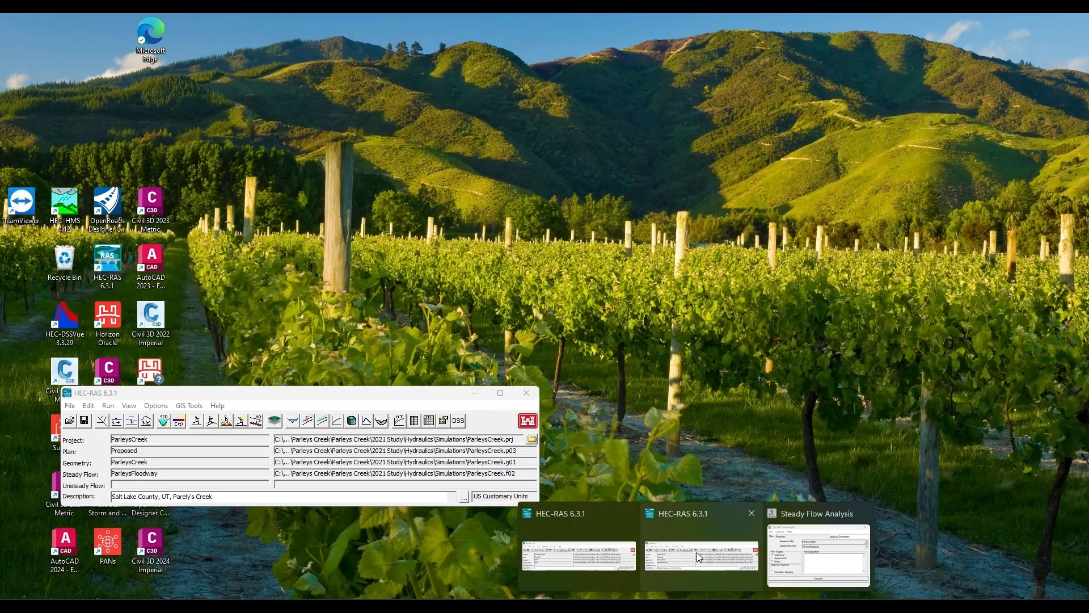
left_click(701, 556)
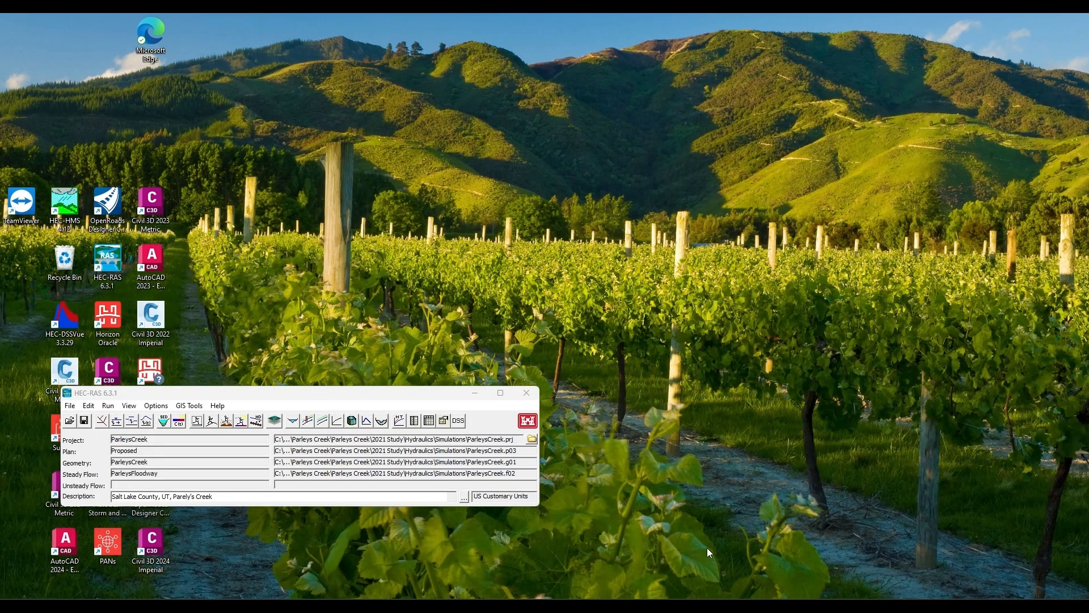
left_click(383, 255)
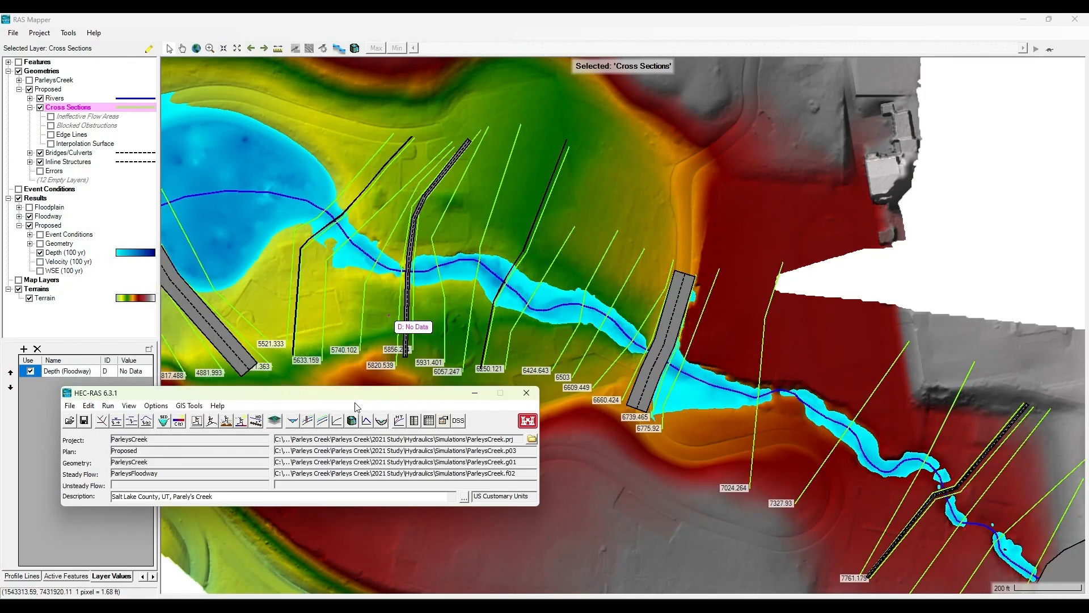
left_click(372, 441)
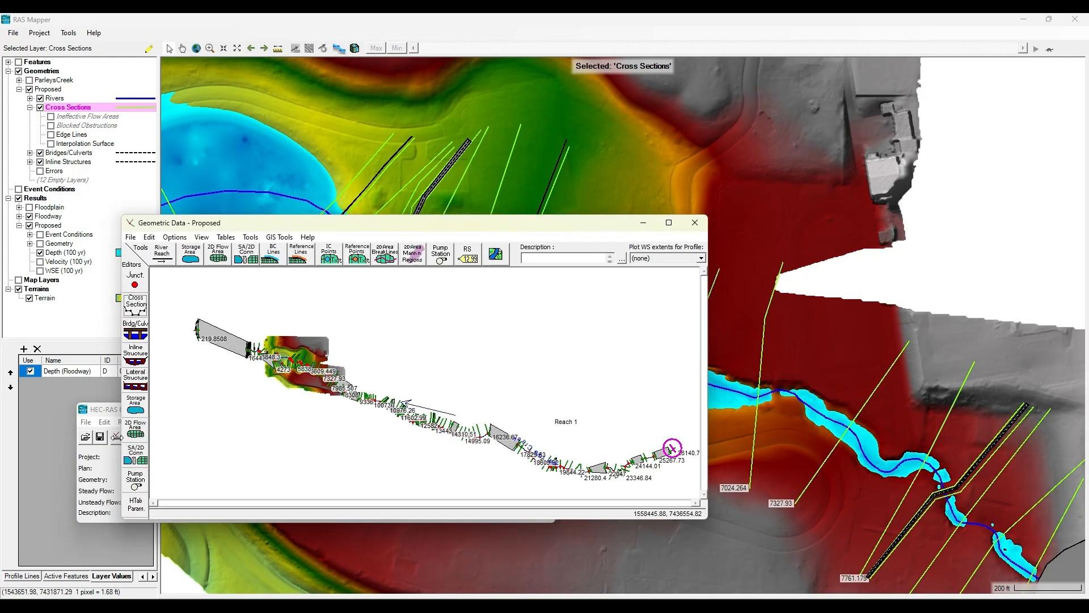
Step: Reload the Proposed geometry file in the geometric data editor, saving the existing geometry data first
left_click(131, 237)
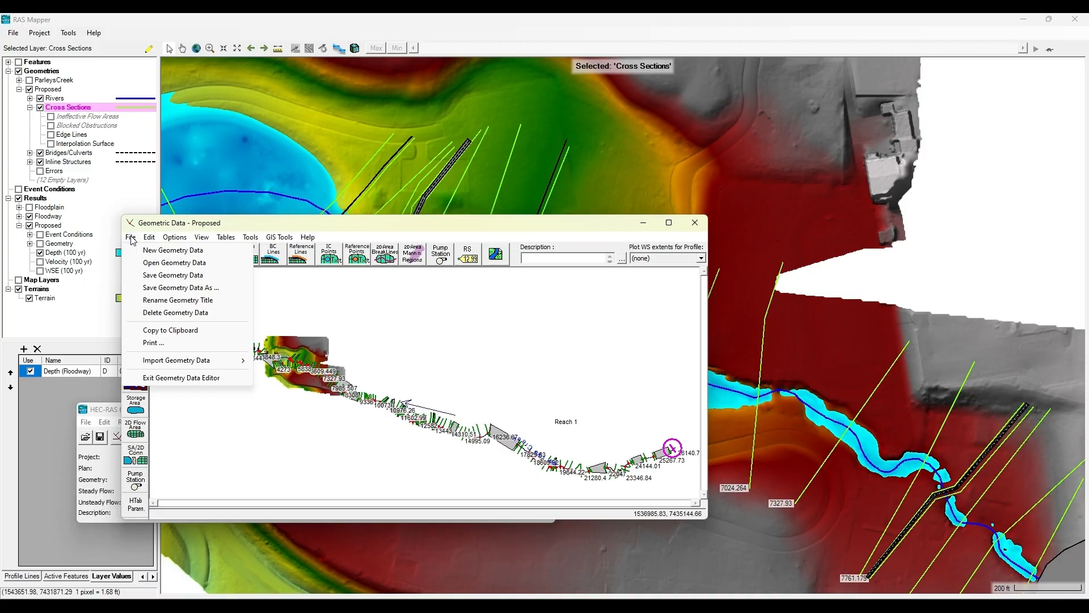
left_click(157, 264)
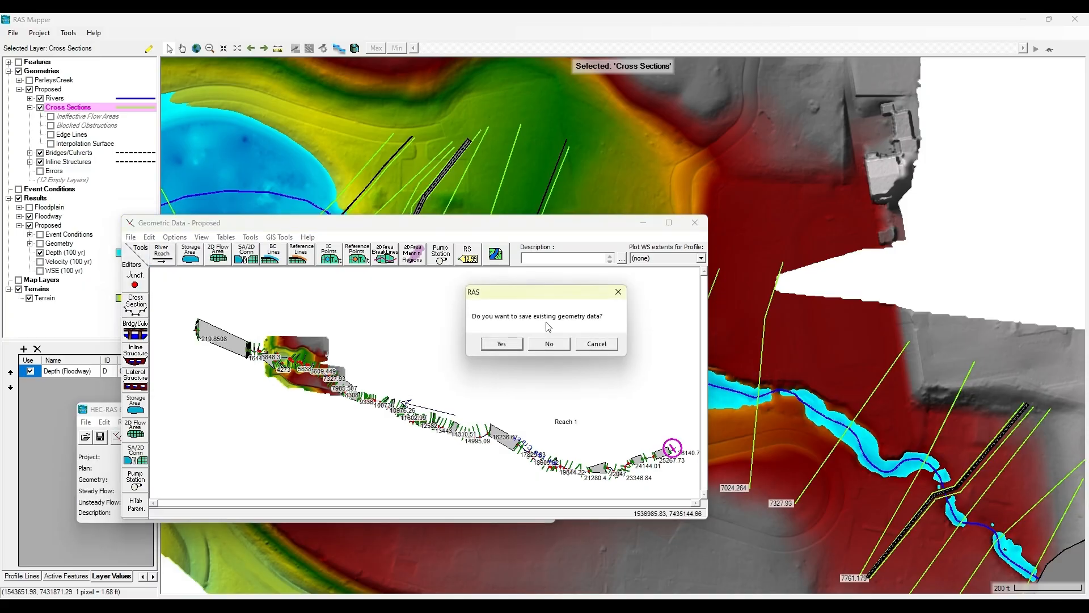
left_click(502, 344)
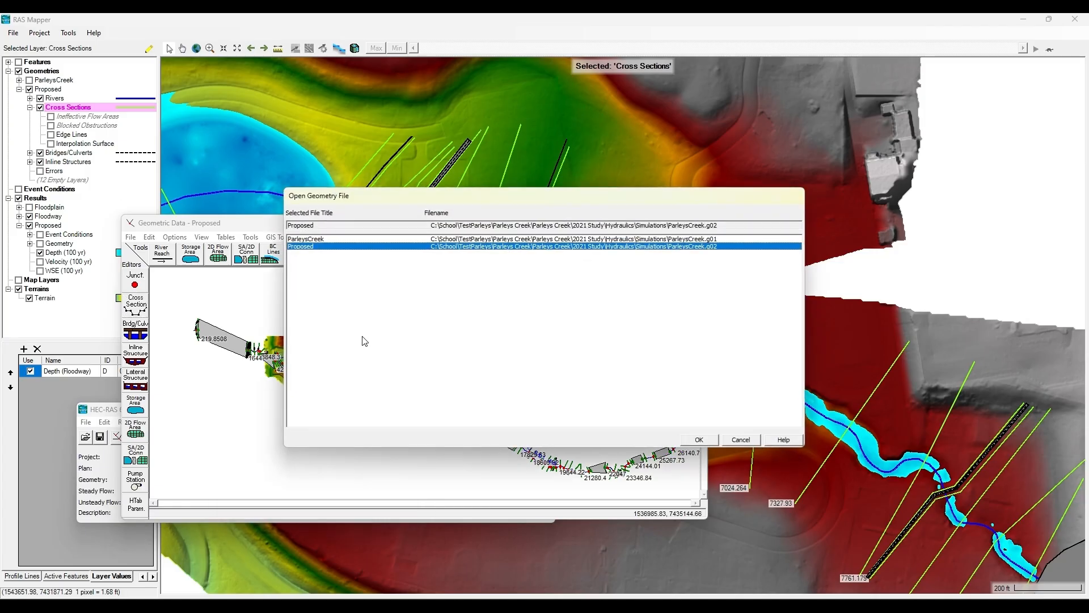
left_click(307, 240)
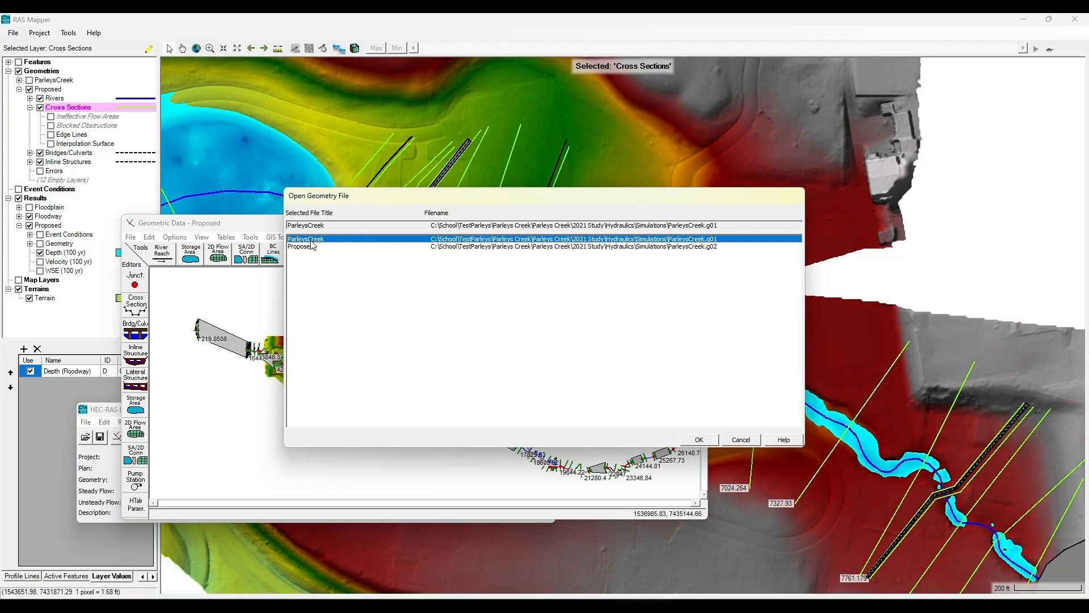
double_click(311, 245)
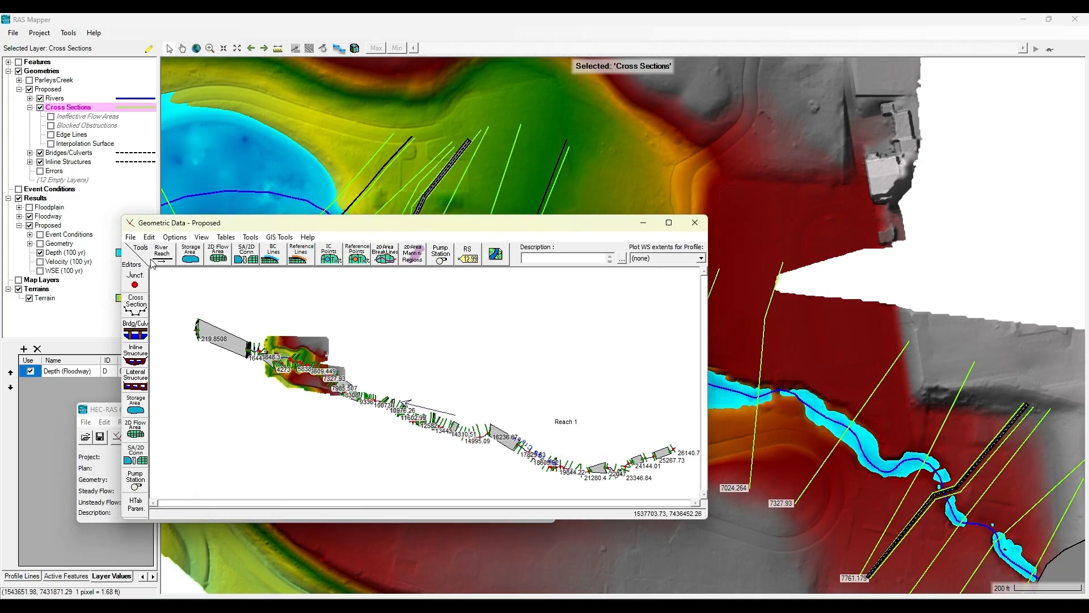
Step: Open the horizontally varied Manning's n table and locate the new cross section at river station 6503, checking it against the map
left_click(224, 237)
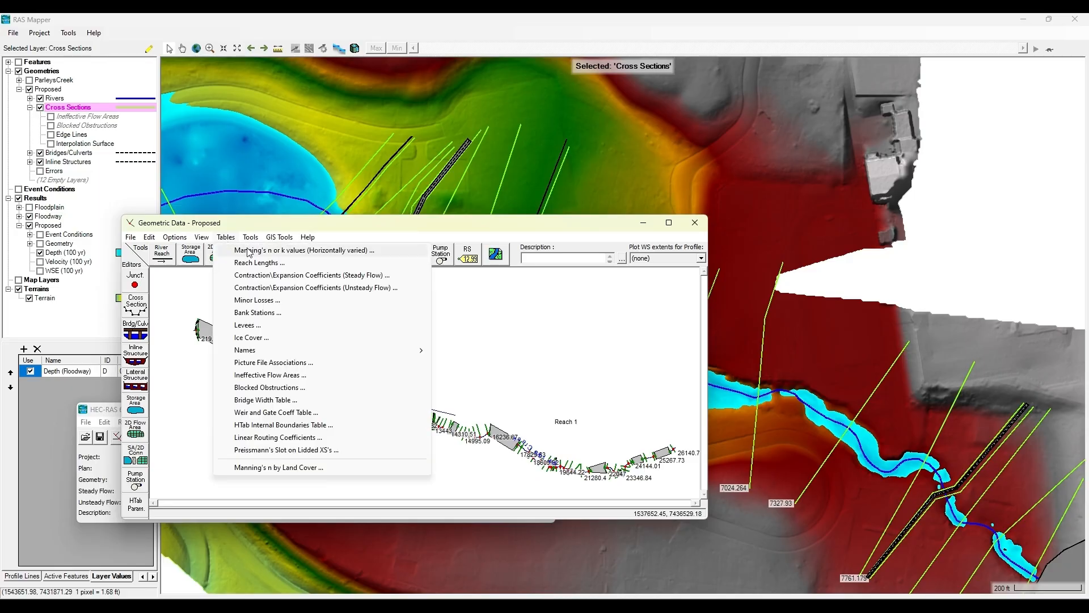
left_click(248, 251)
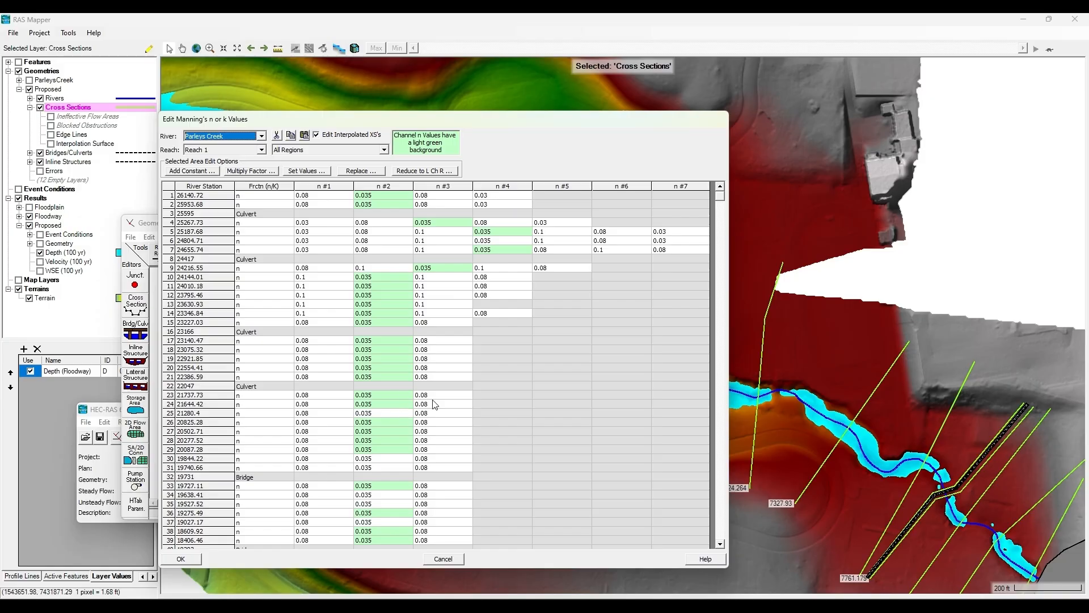
left_click_drag(719, 198, 728, 547)
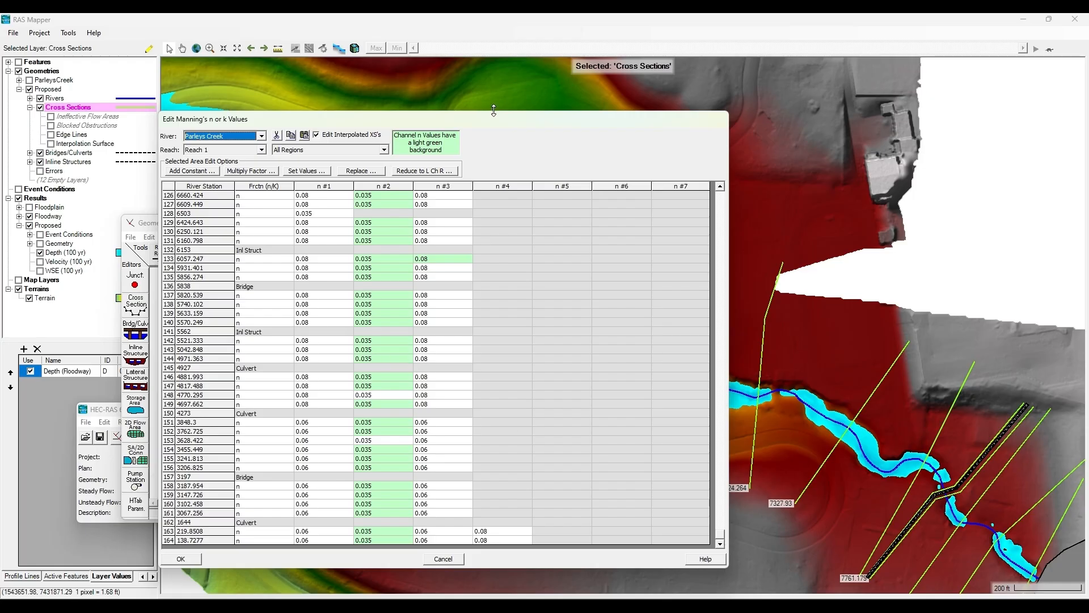
left_click_drag(508, 121, 0, 110)
left_click(754, 358)
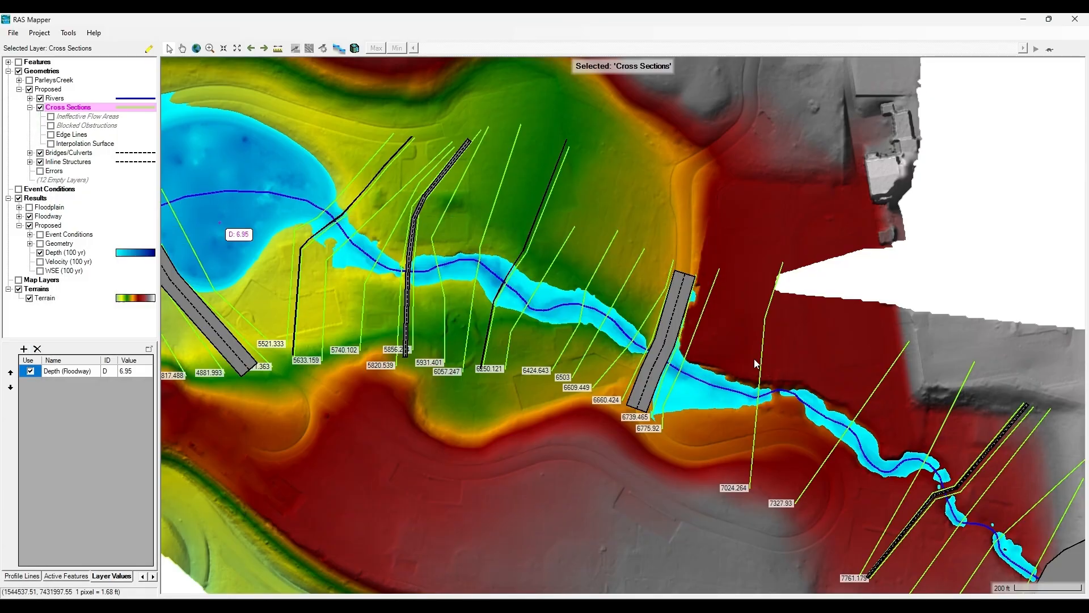
scroll(620, 353, "up", 4)
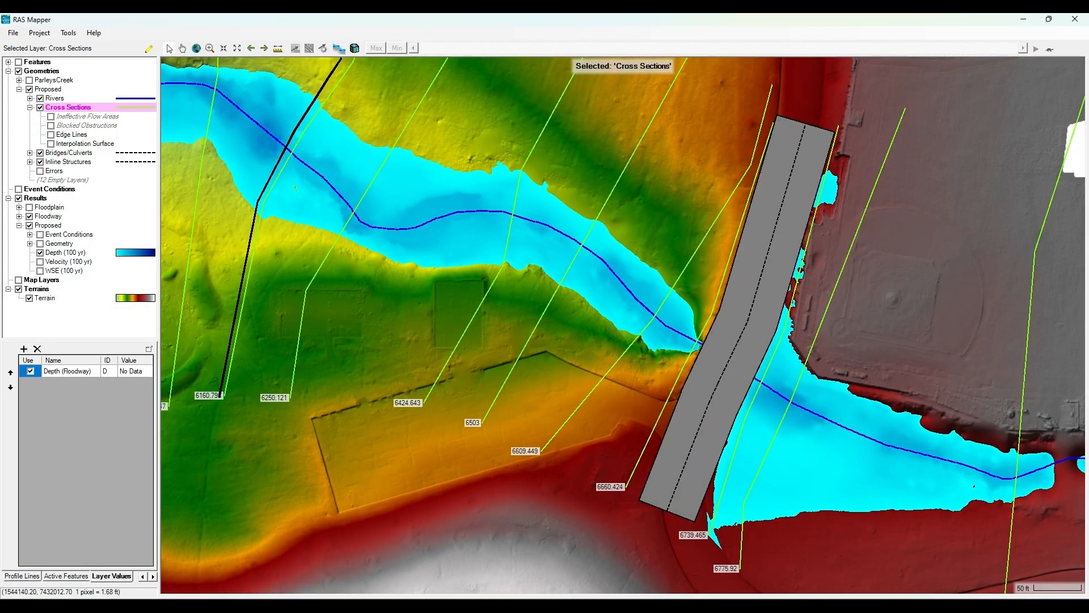
left_click_drag(0, 110, 481, 13)
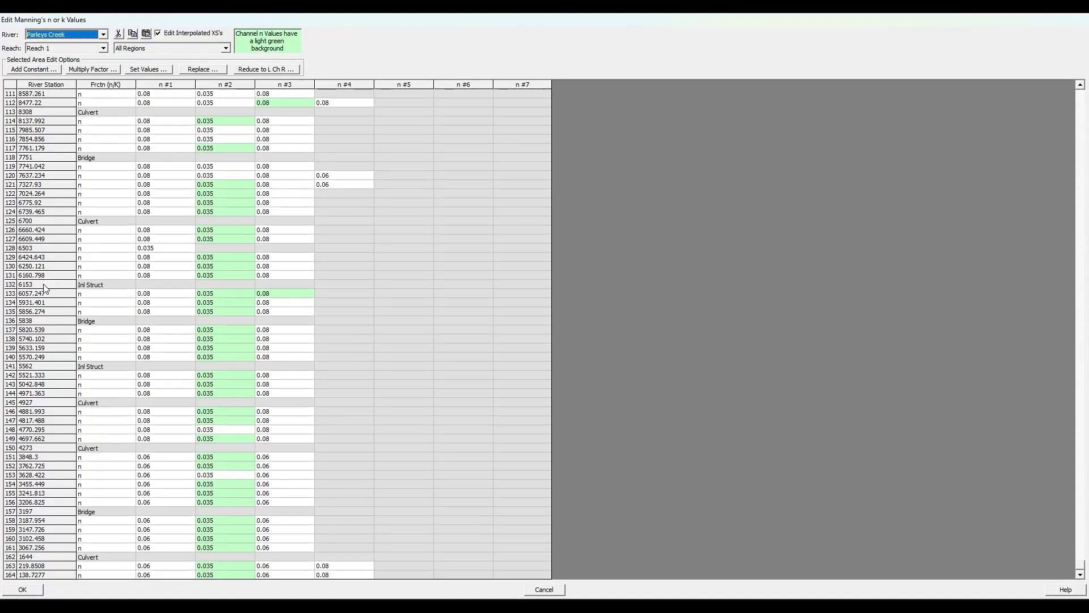
Step: Inspect the n #1 entry of cross section 6503 and close the Manning's n table
left_click(146, 251)
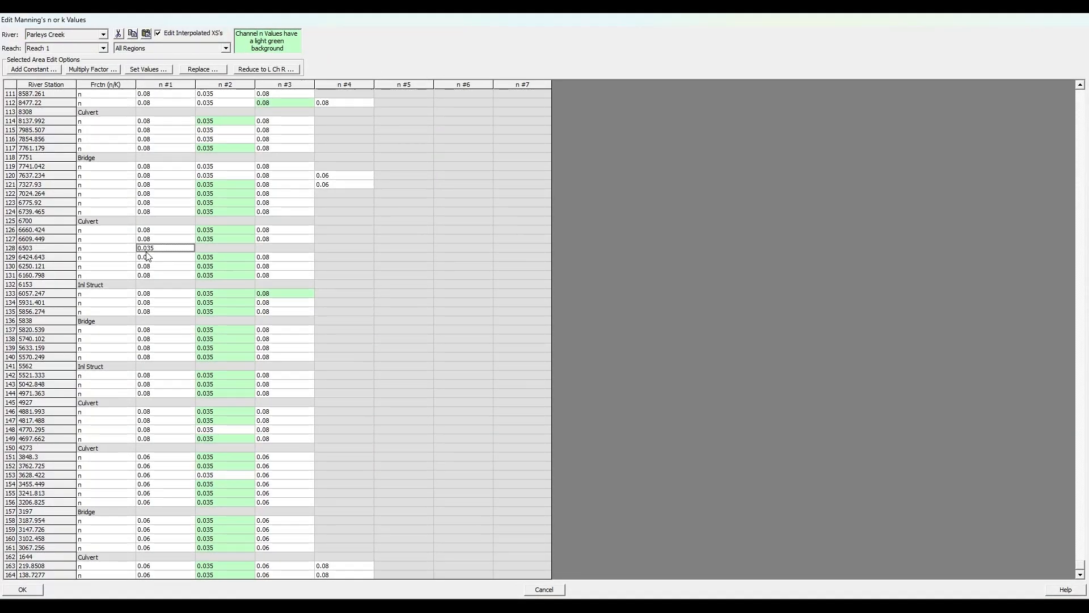
double_click(147, 252)
left_click(170, 247)
left_click(261, 223)
left_click(31, 589)
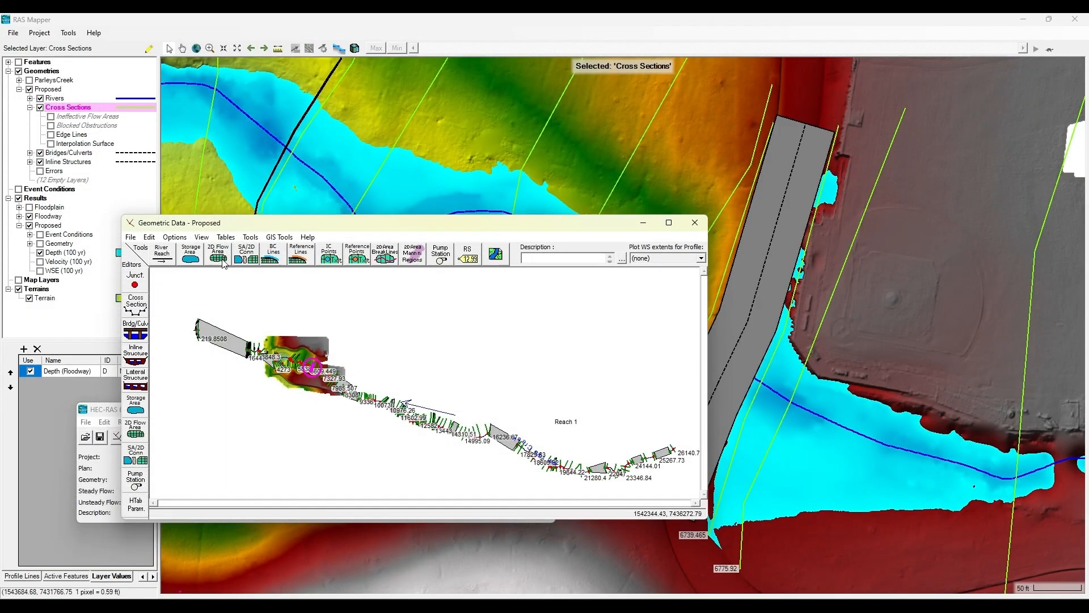
Step: Open the cross section data editor for Parleys Creek, Reach 1, and display river station 6503
left_click(136, 305)
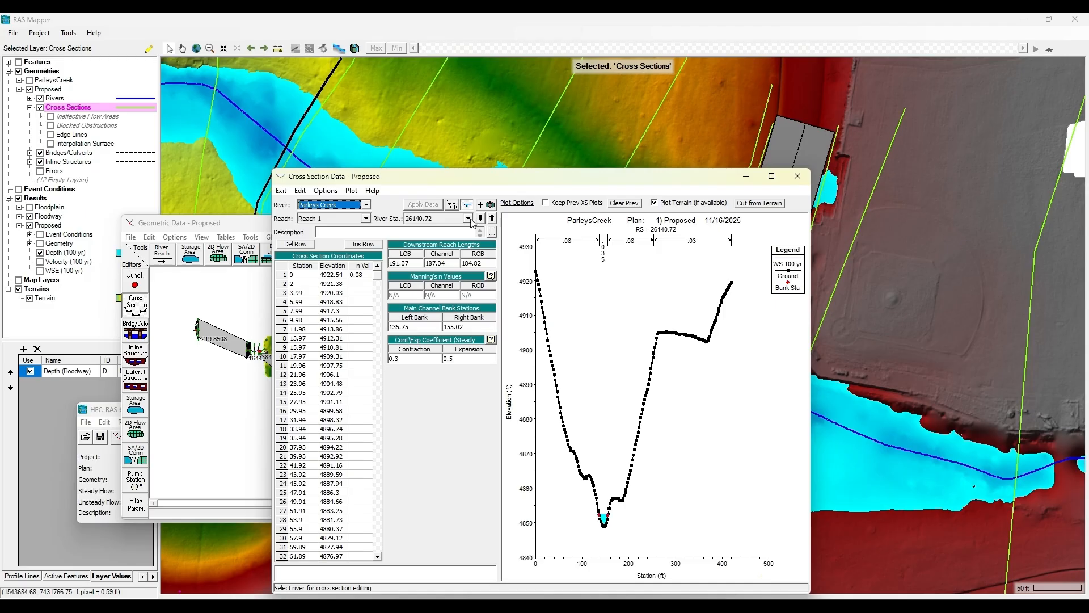
left_click(366, 125)
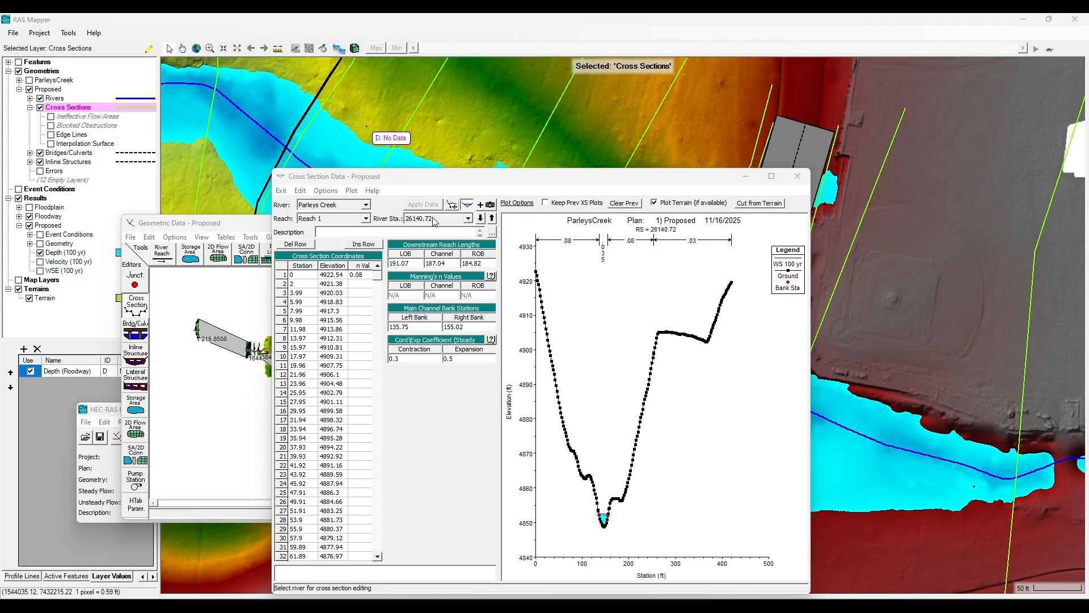
left_click(467, 219)
left_click_drag(470, 237, 470, 269)
scroll(445, 273, "up", 8)
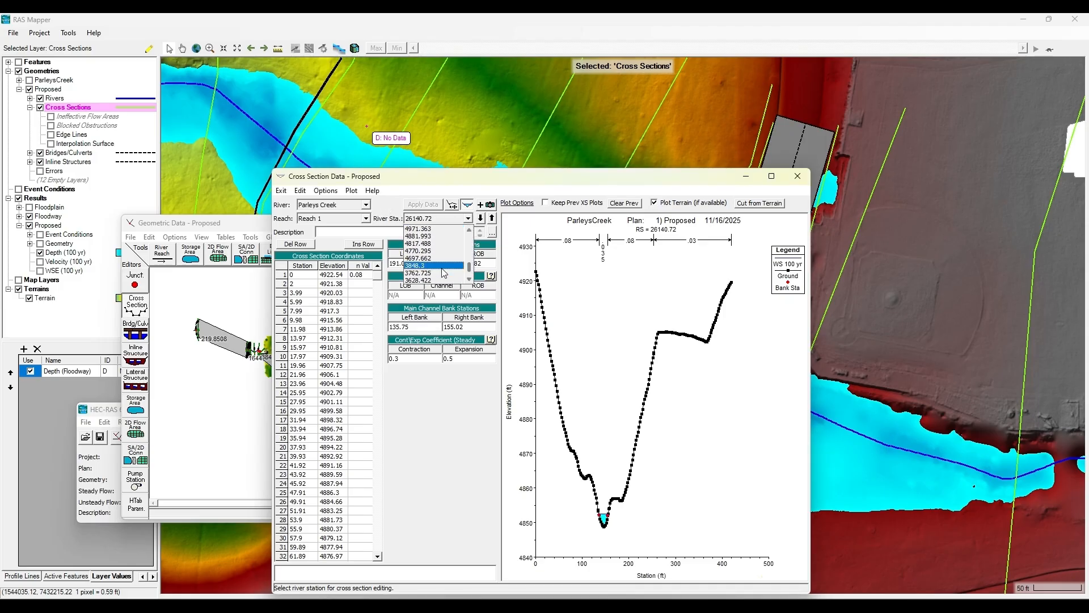
scroll(422, 250, "up", 1)
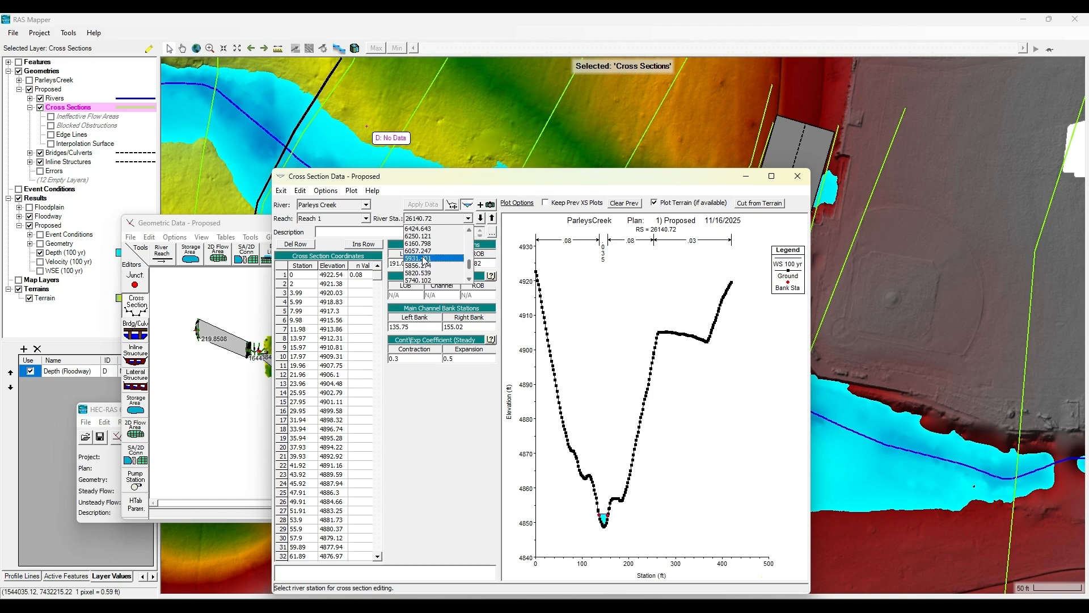
scroll(423, 250, "up", 1)
left_click(424, 253)
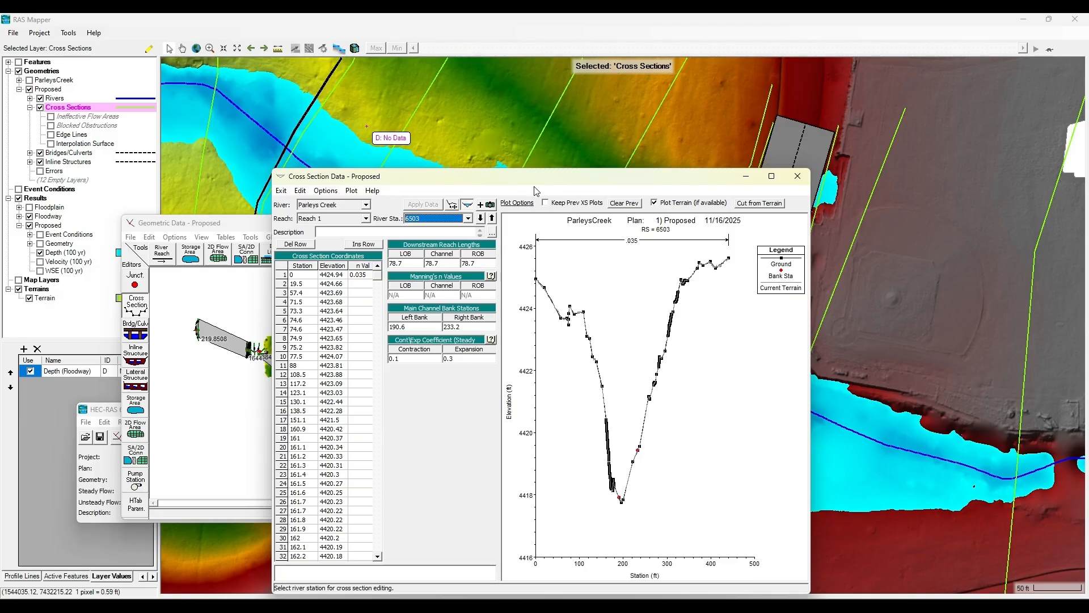
left_click(483, 37)
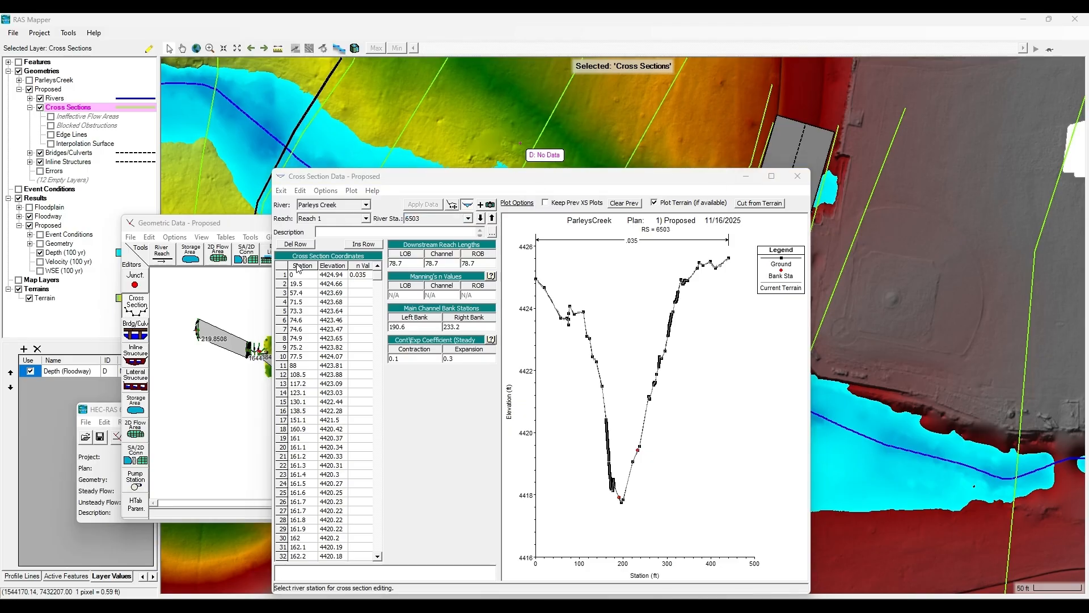
Step: Clear the station and elevation data of cross section 6503 and enter stations 0, 5, 10, 15, 20, 25 and 30
left_click_drag(301, 266, 330, 265)
key("Delete")
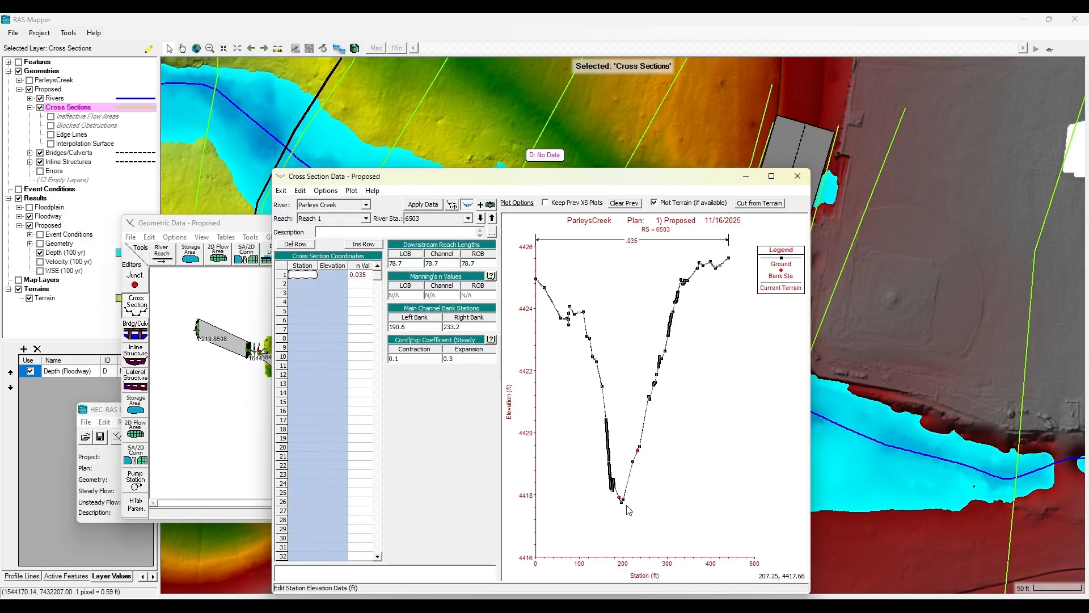
left_click(304, 278)
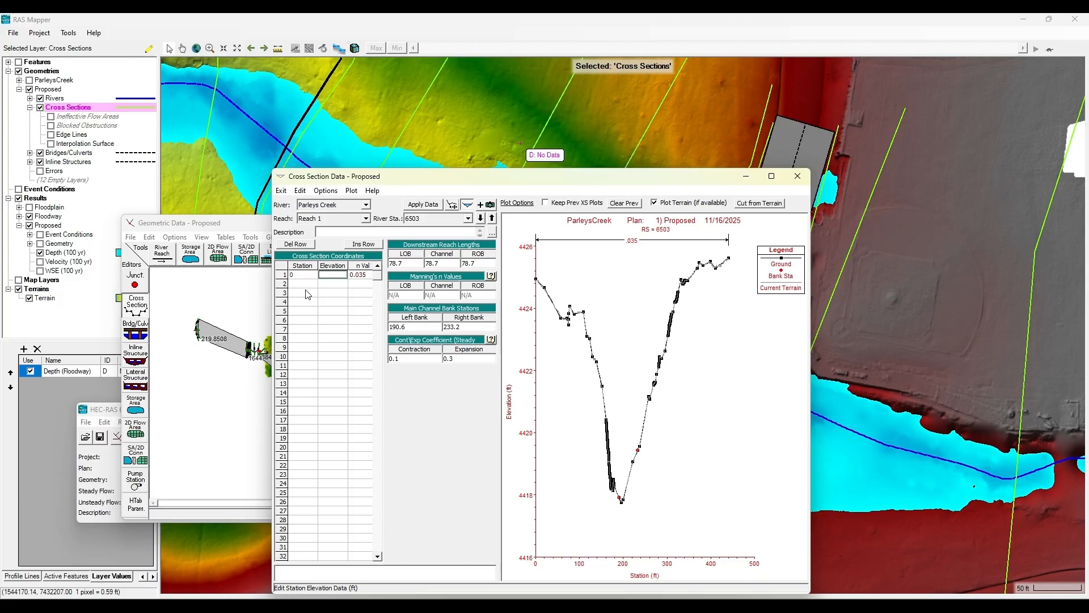
key("Return")
key("Return")
type("10")
key("Return")
type("15")
key("Return")
type("20")
key("Return")
type("25")
key("Return")
type("30")
Step: Set the elevation to 4423 at both end stations, 0 and 30, of cross section 6503
key("Tab")
key("Up")
key("Up")
key("Up")
key("Up")
key("Up")
key("Up")
key("Down")
key("Down")
key("Down")
key("Down")
key("Down")
key("Down")
key("Up")
key("Up")
key("Up")
key("Up")
key("Up")
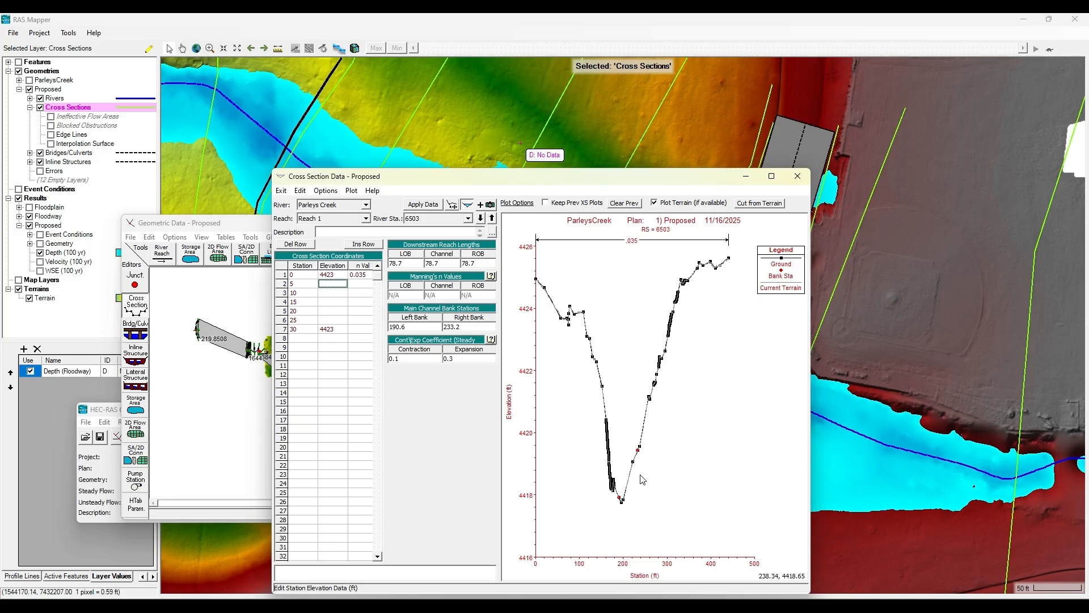
Step: Enter elevations 4421, 4420, 4418, 4419 and 4420 for stations 5, 10, 15, 20 and 25
left_click(334, 292)
left_click(333, 285)
key("Down")
key("Down")
key("Up")
key("Up")
type("4421")
key("Return")
type("44")
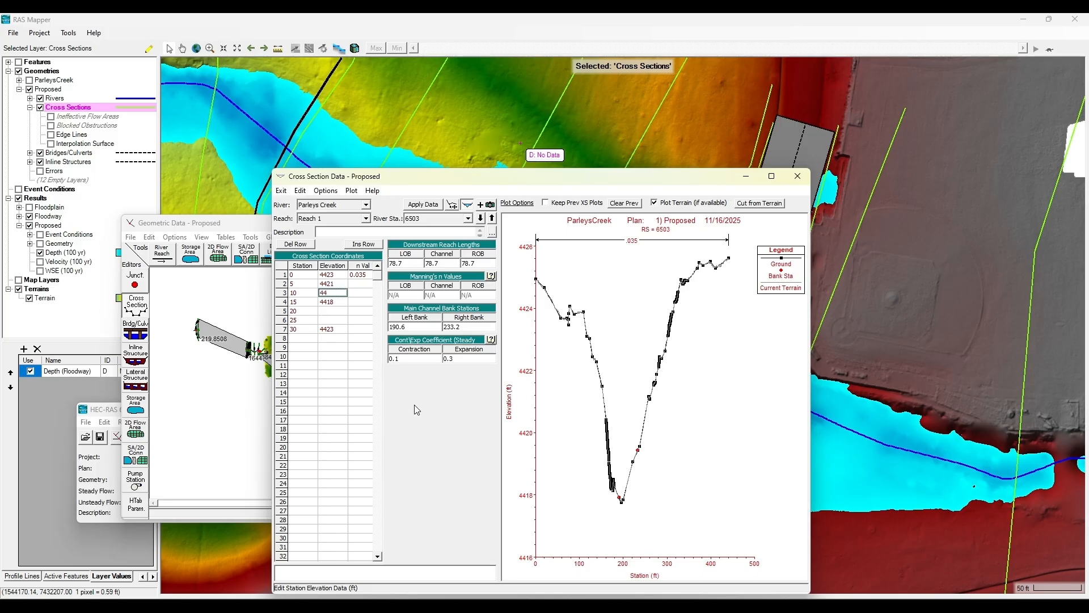
type("20")
key("Return")
key("Return")
type("4419")
key("Return")
type("44")
left_click(316, 472)
Step: Apply the coordinate changes to cross section 6503, accepting the edits and leaving the cut line alone
left_click(431, 206)
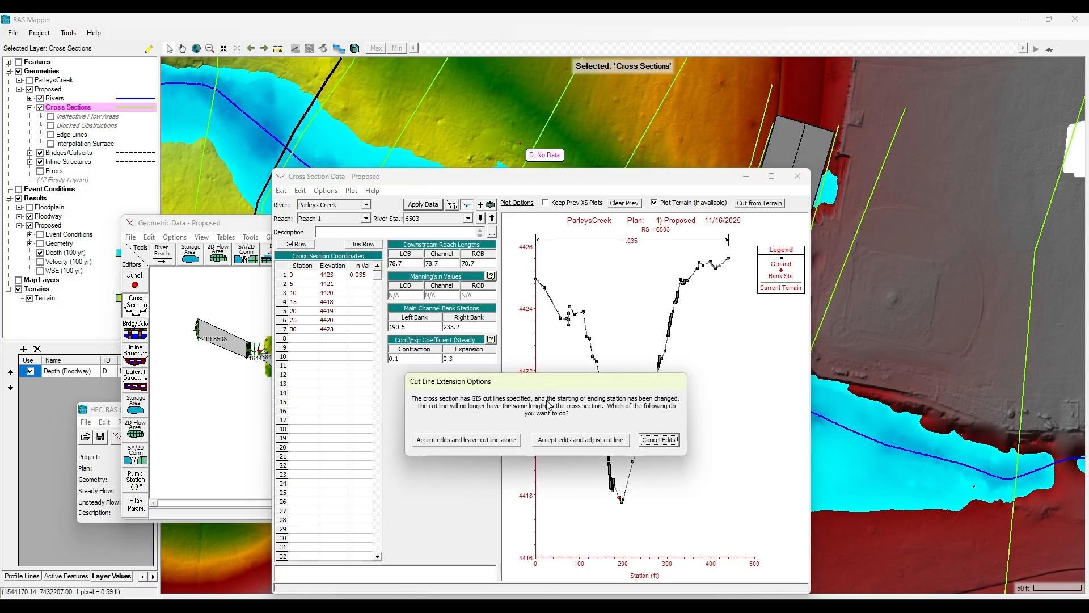
left_click(503, 444)
left_click(631, 347)
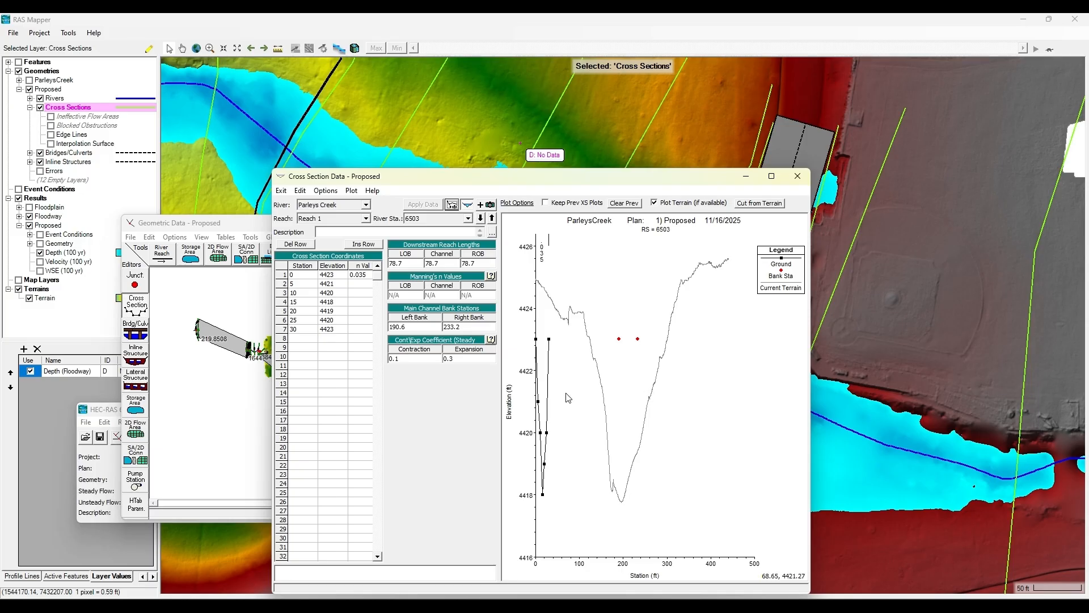
Step: Set the bank stations of cross section 6503 graphically at the channel's two end points, stations 0 and 30
left_click(452, 205)
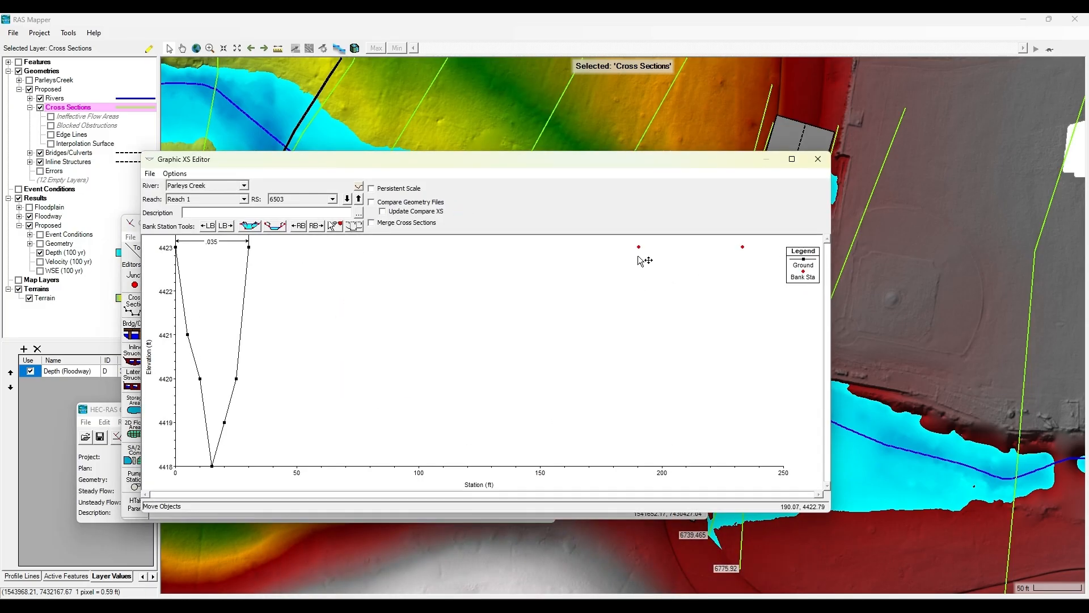
left_click(335, 225)
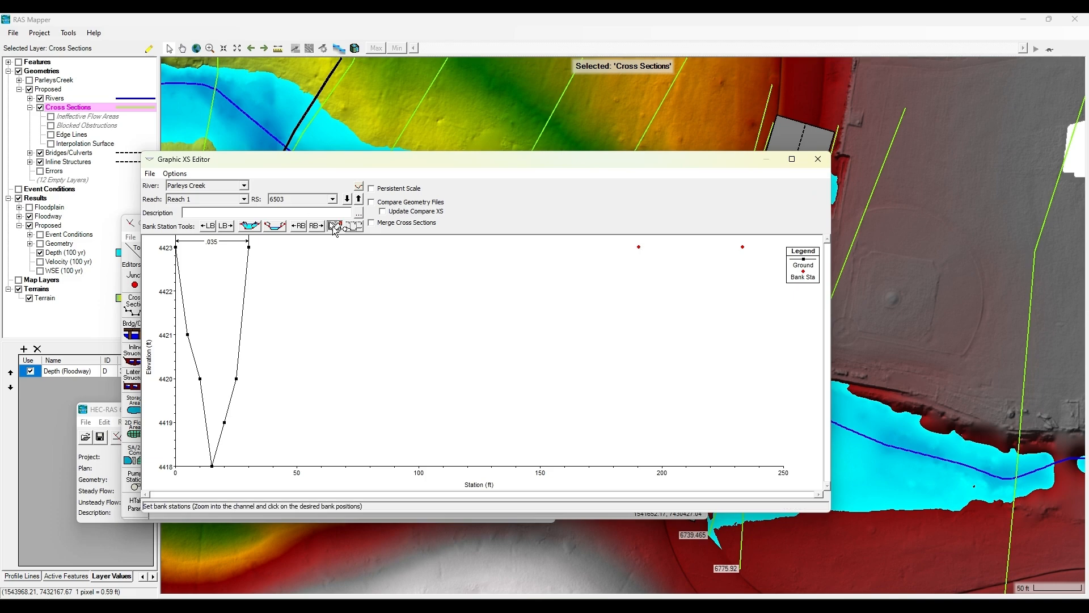
left_click(176, 248)
left_click(248, 249)
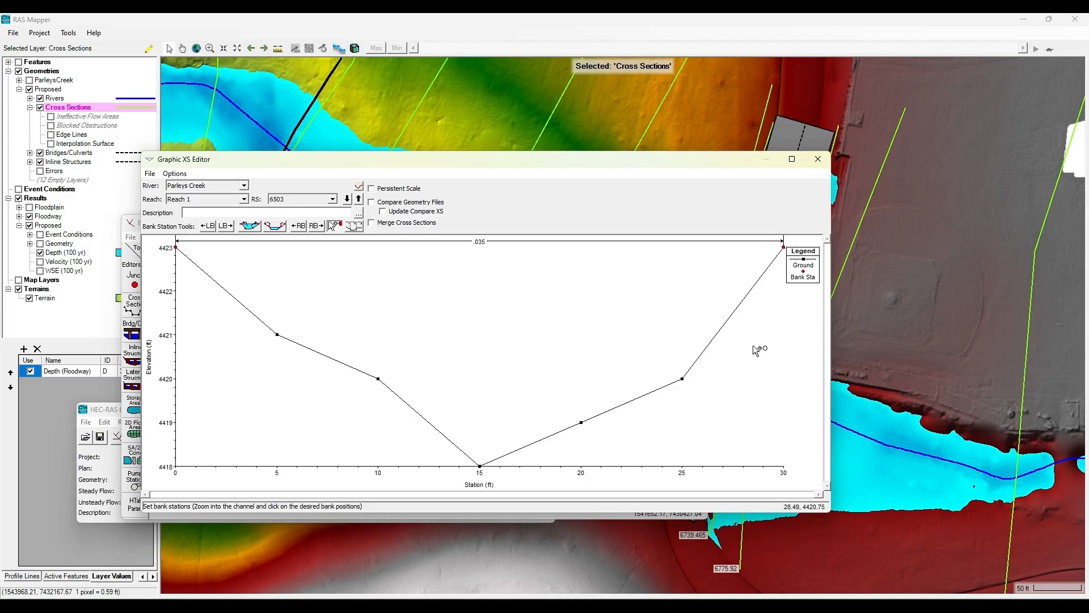
Step: Advance to the neighbouring cross section, and close the graphical cross section editor and the geometric data editor
left_click(348, 198)
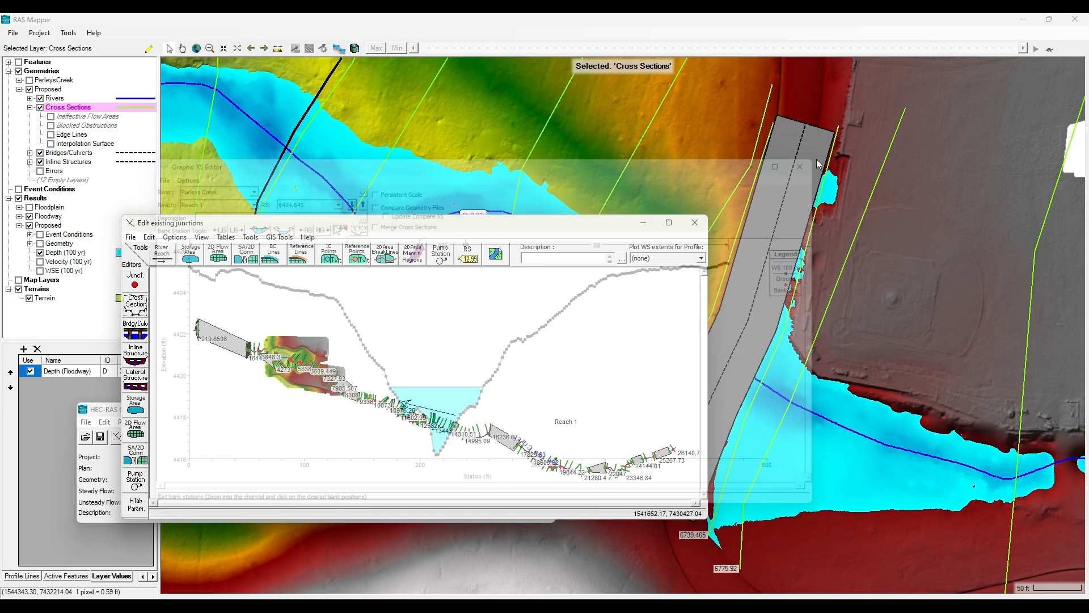
left_click(818, 158)
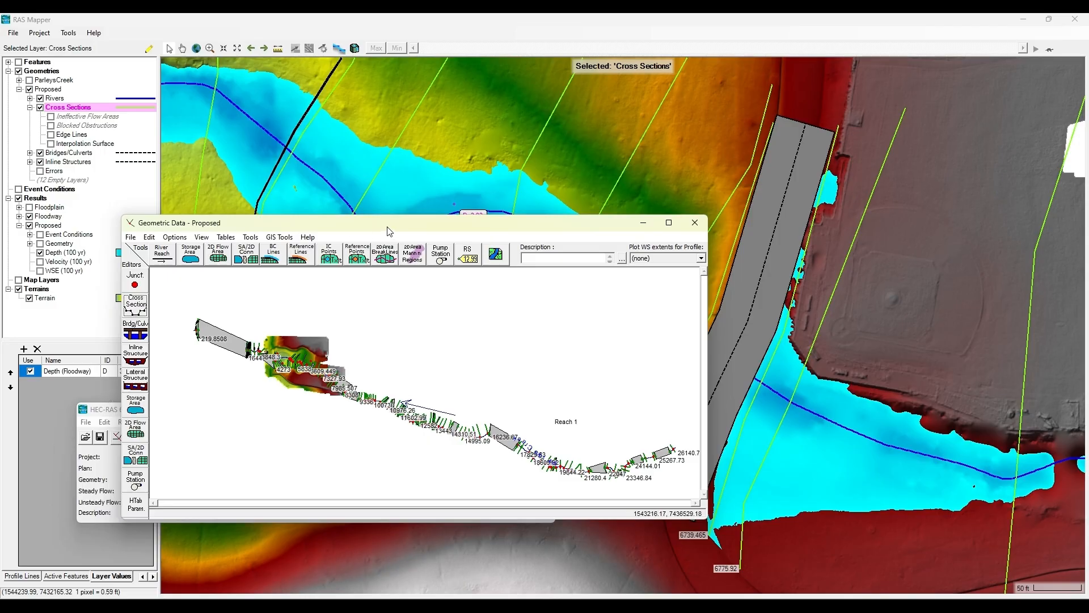
left_click_drag(388, 227, 288, 309)
scroll(511, 259, "down", 5)
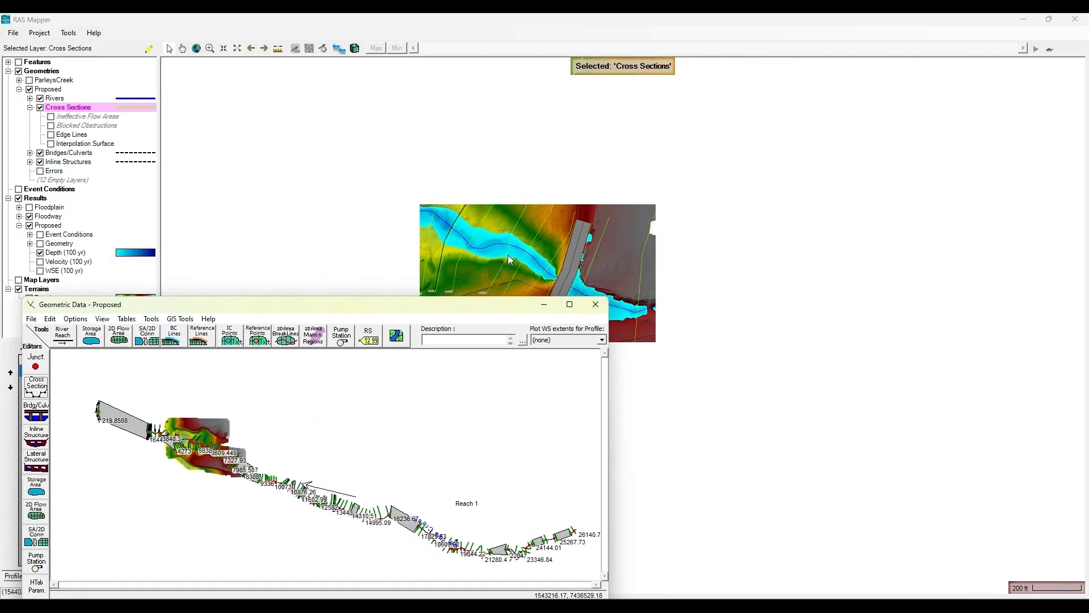
left_click(595, 304)
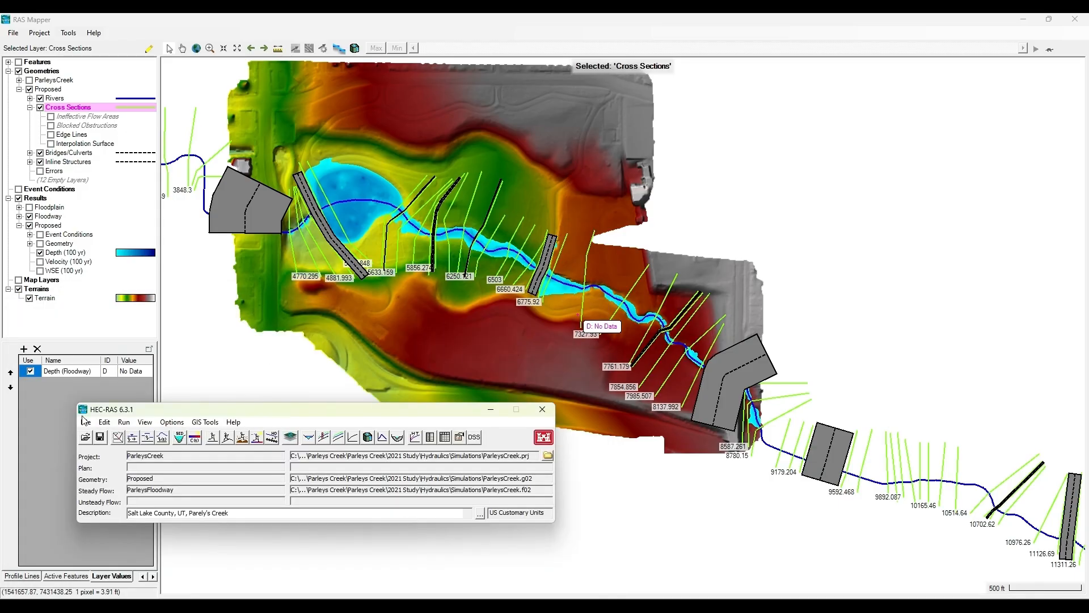
Step: Open the steady flow analysis and try to compute it with the Proposed geometry and the short ID Proposed
left_click(124, 422)
left_click(153, 436)
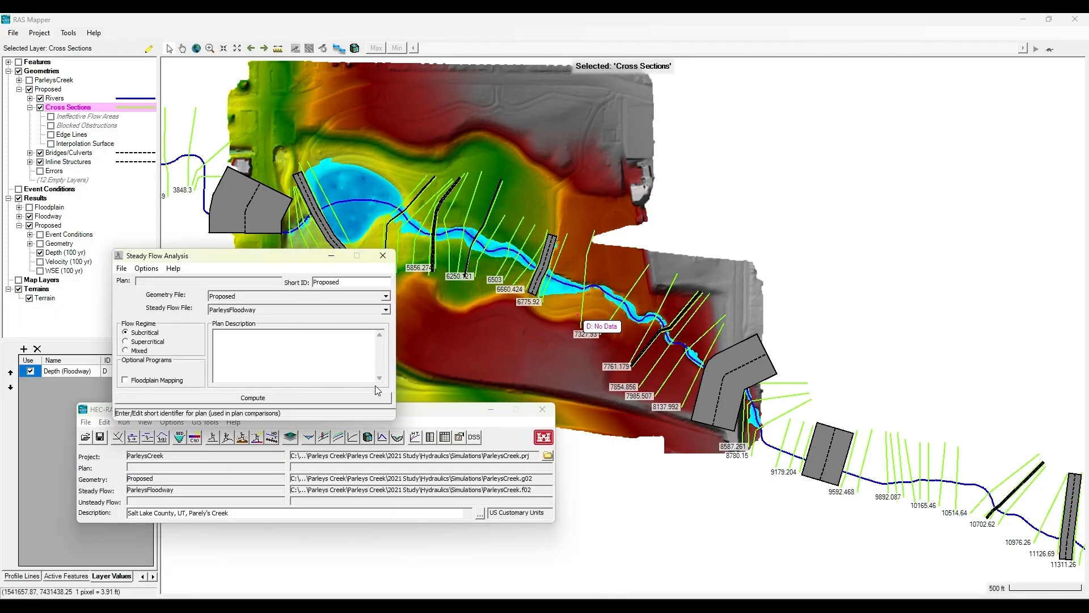
scroll(921, 304, "down", 2)
left_click(294, 395)
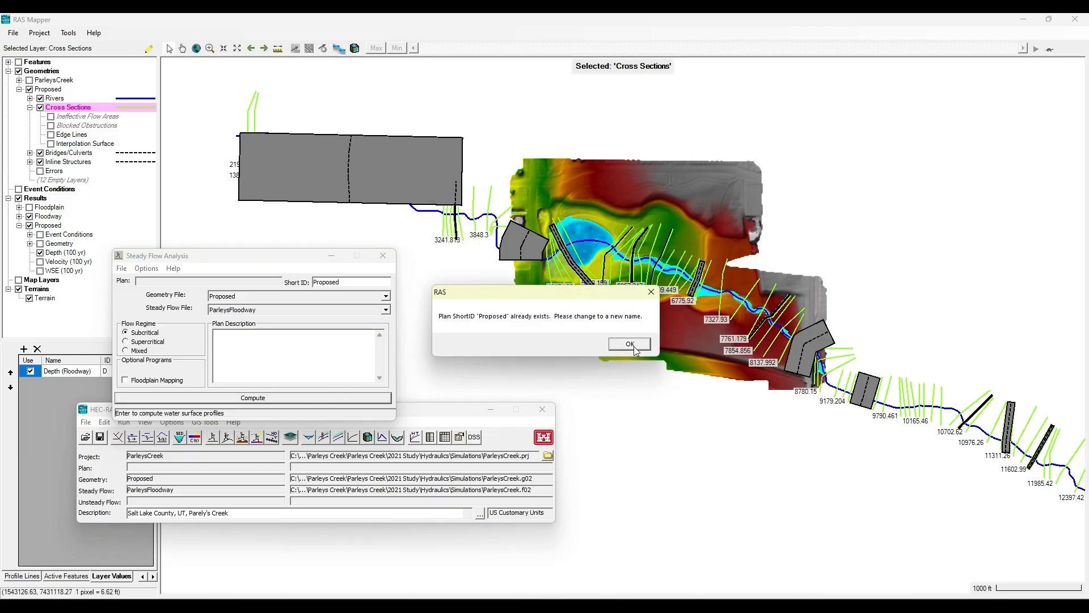
left_click(634, 346)
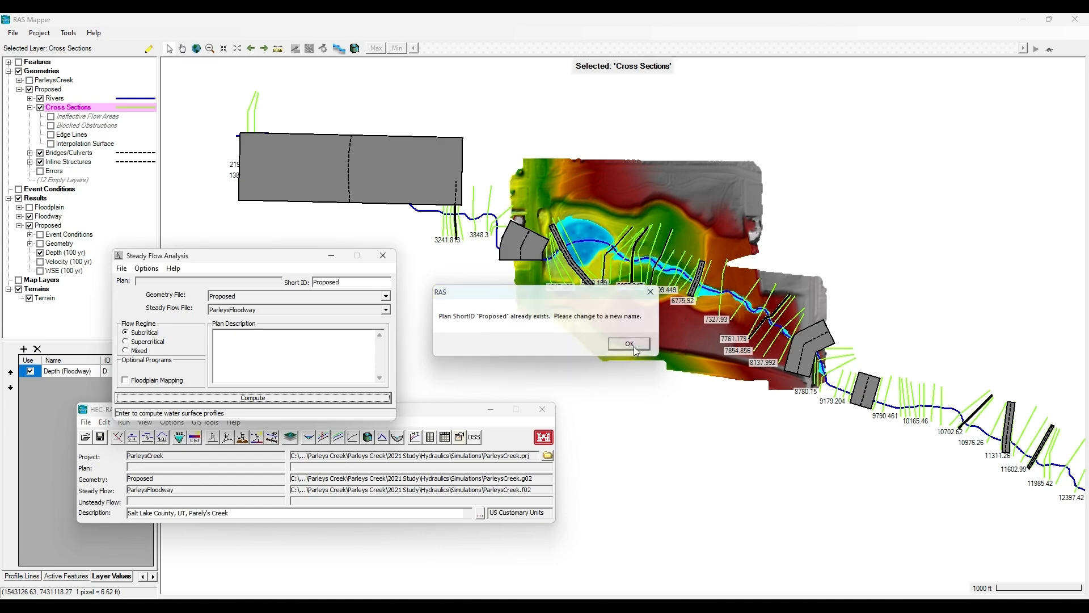
Step: Overwrite the Proposed plan with short ID Prop and open it, saving the existing geometry data
left_click(122, 269)
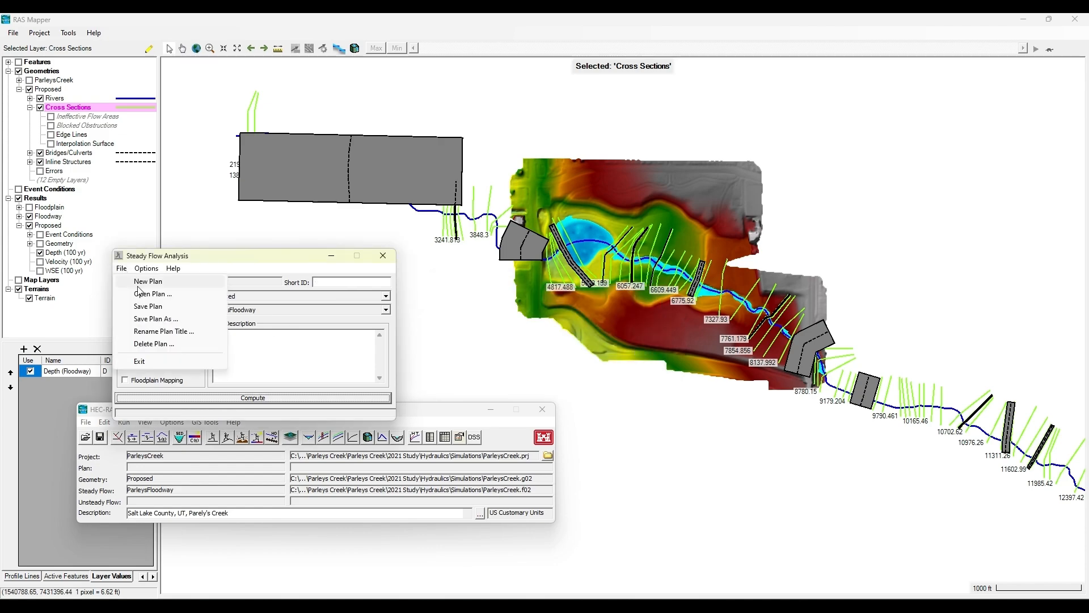
left_click(140, 293)
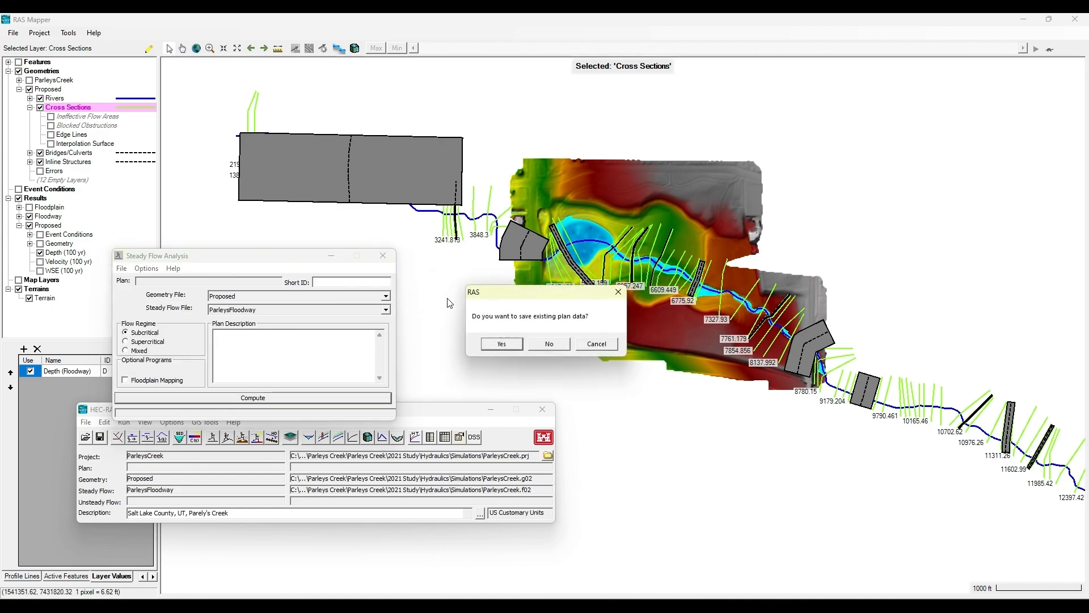
left_click(502, 343)
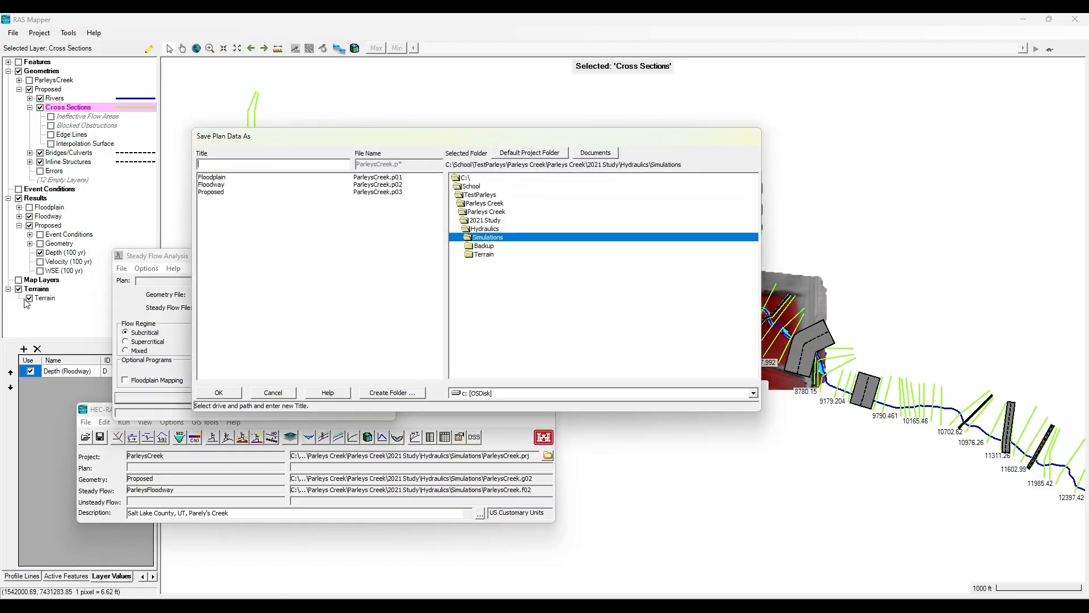
left_click(218, 193)
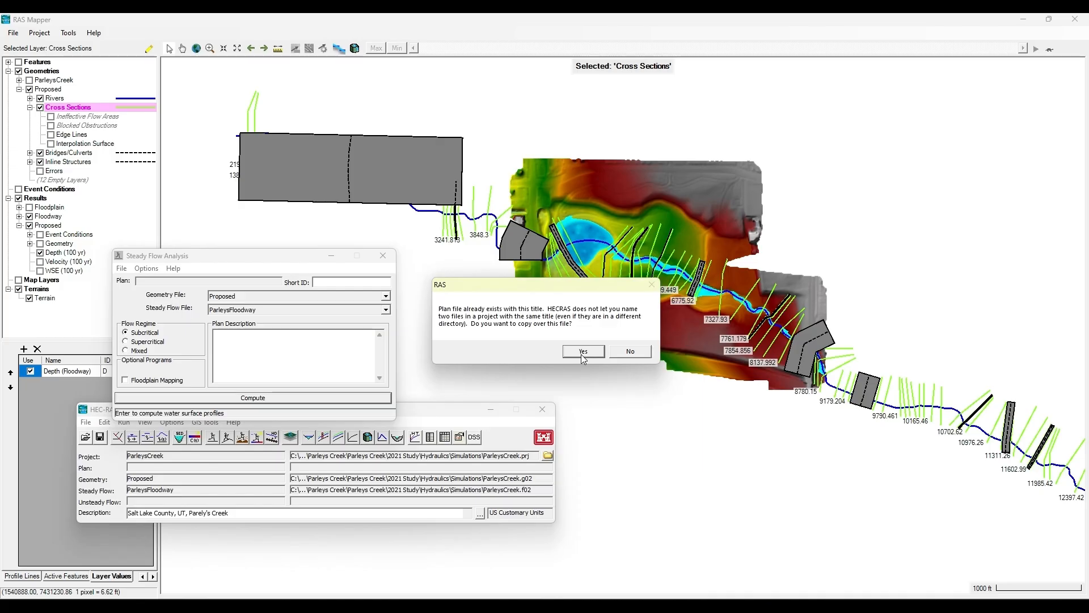
left_click(583, 352)
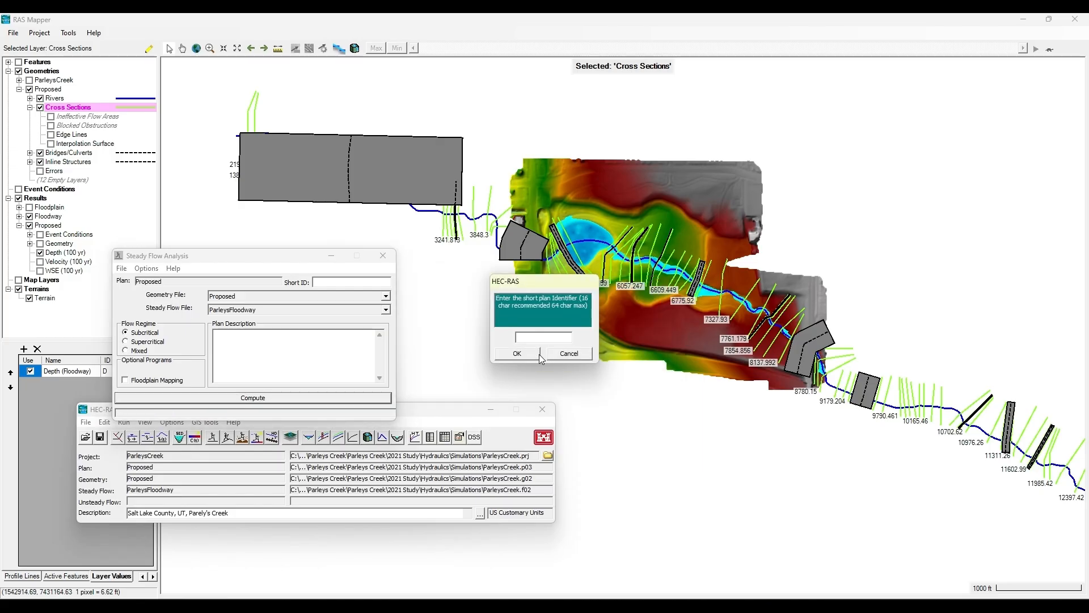
type("Prop")
key("Return")
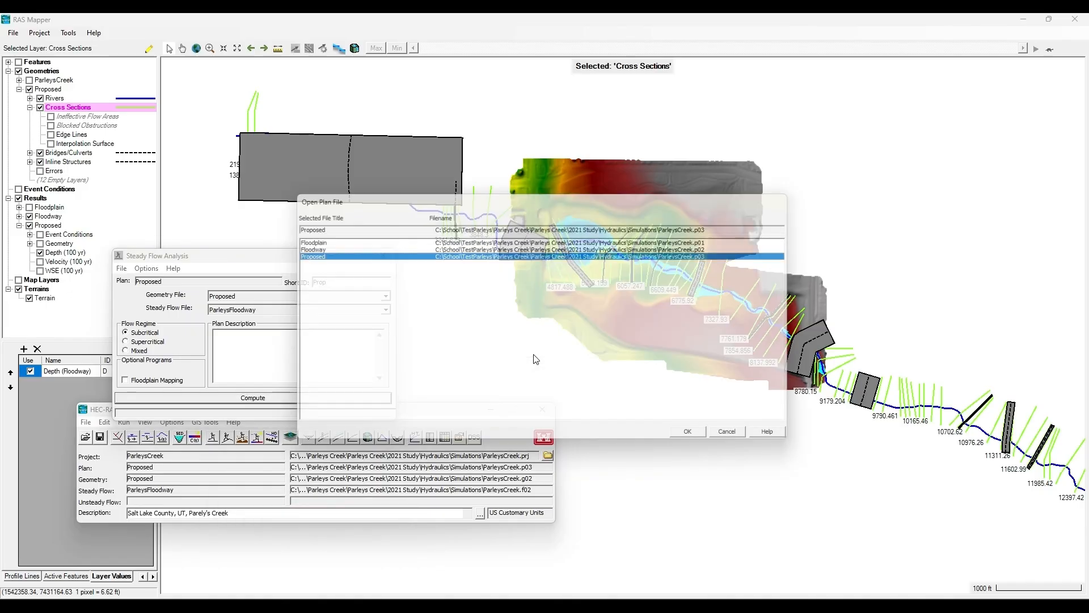
left_click(704, 438)
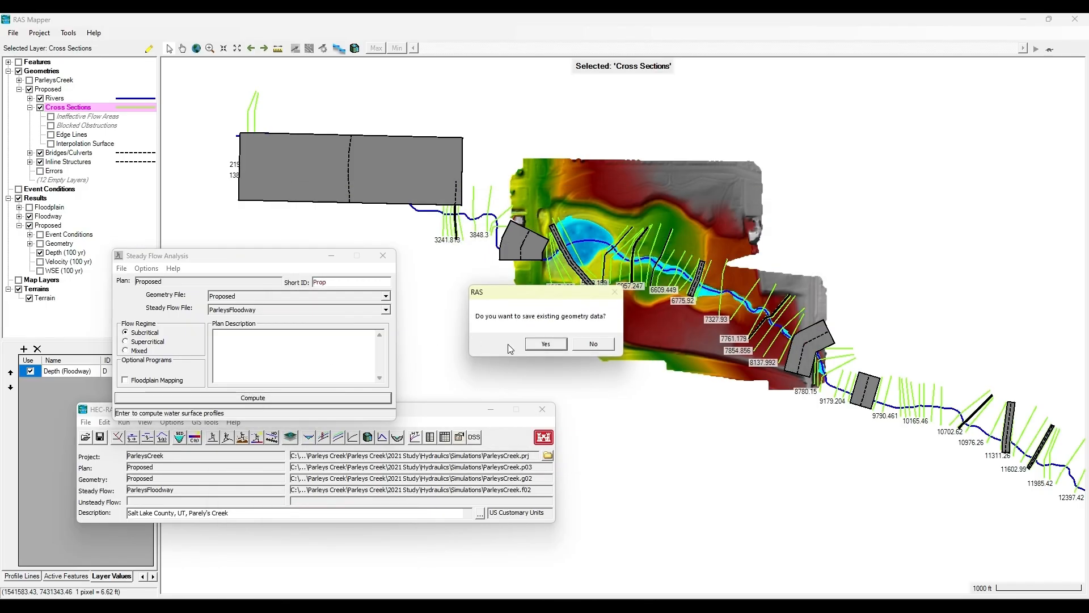
left_click(548, 344)
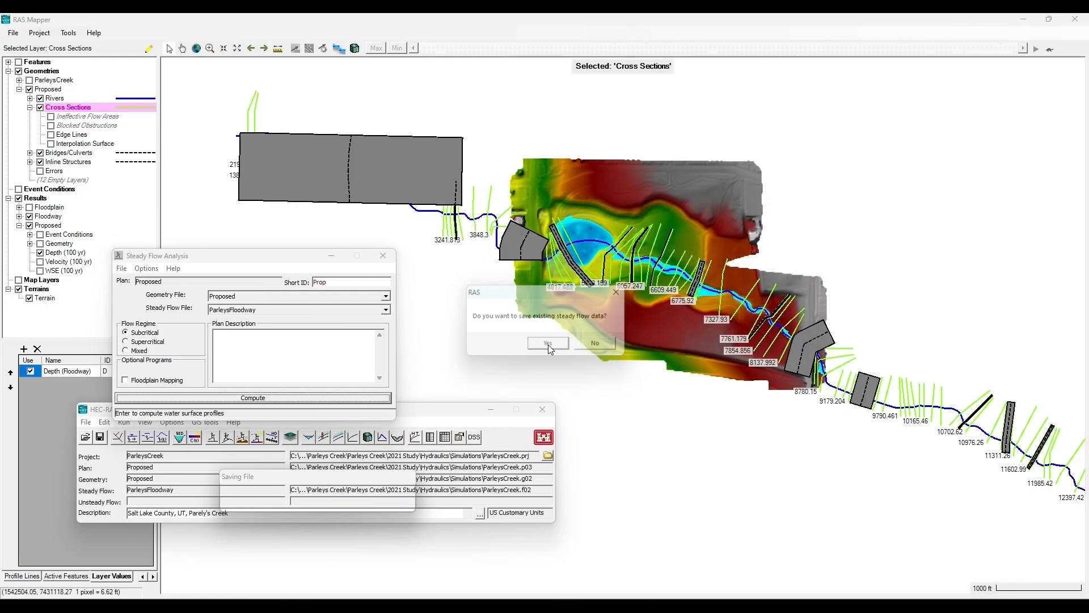
Step: Compute the steady flow simulation for the Proposed plan and close the computation window when it finishes
left_click(273, 397)
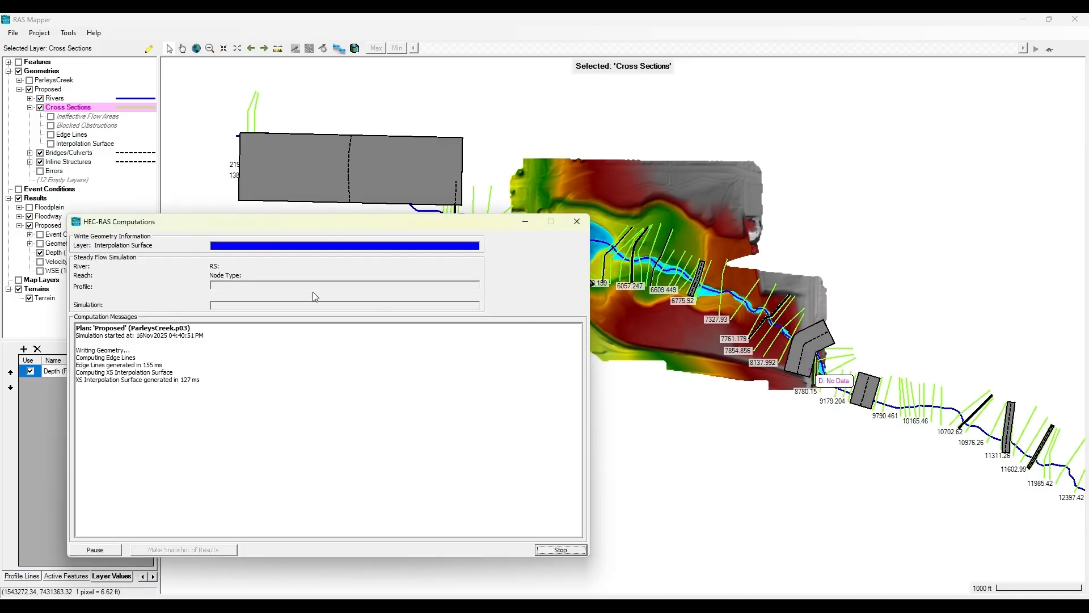
left_click_drag(398, 220, 342, 212)
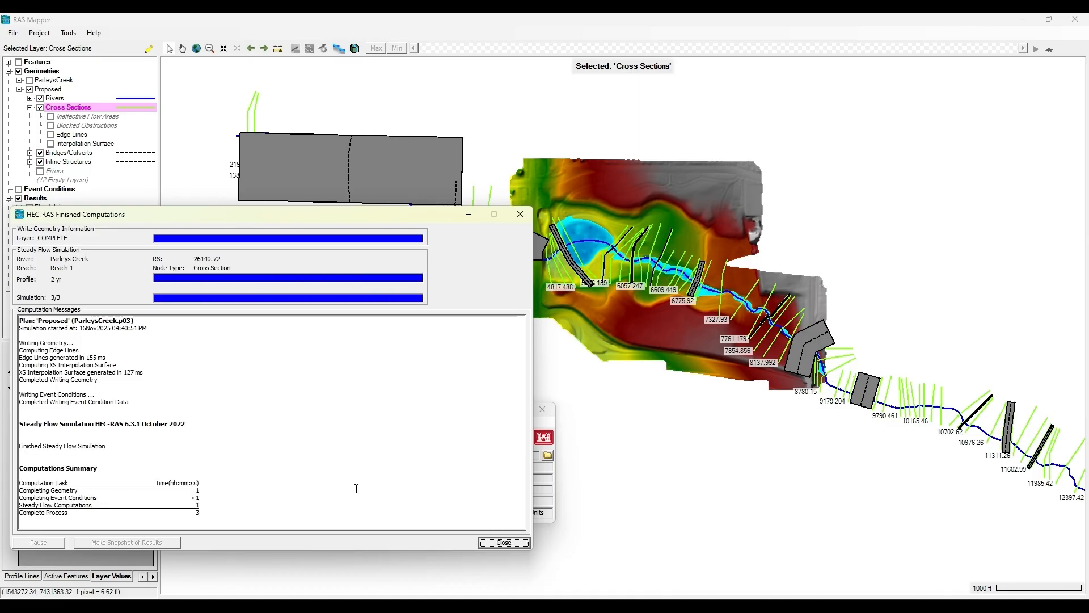
left_click(504, 543)
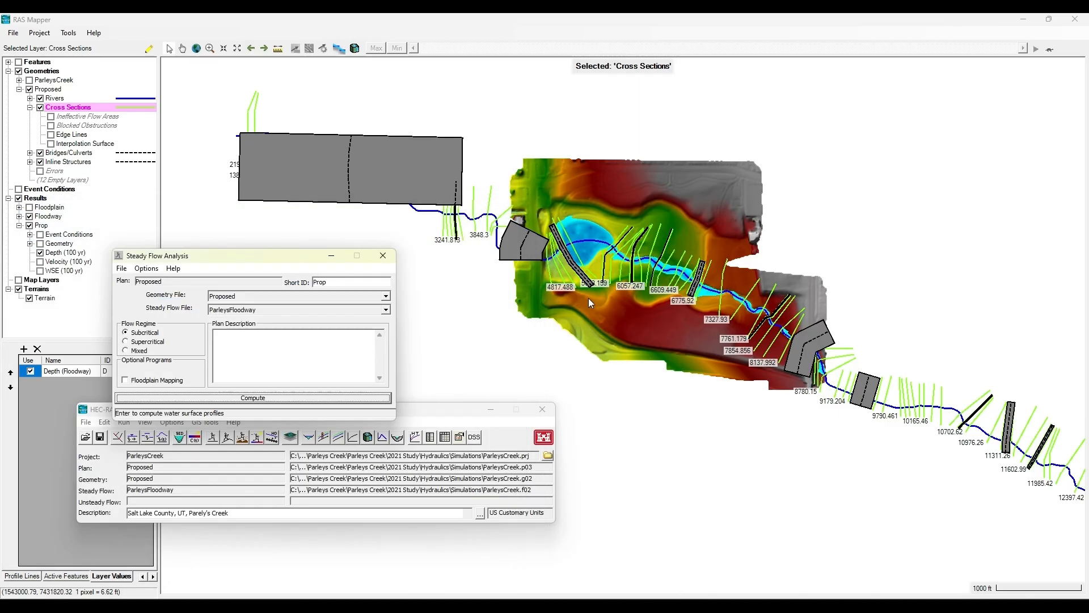
Step: Display the Floodway plan's Depth (100 yr) layer on the map along with the Prop depth layer
scroll(671, 264, "up", 4)
left_click(803, 199)
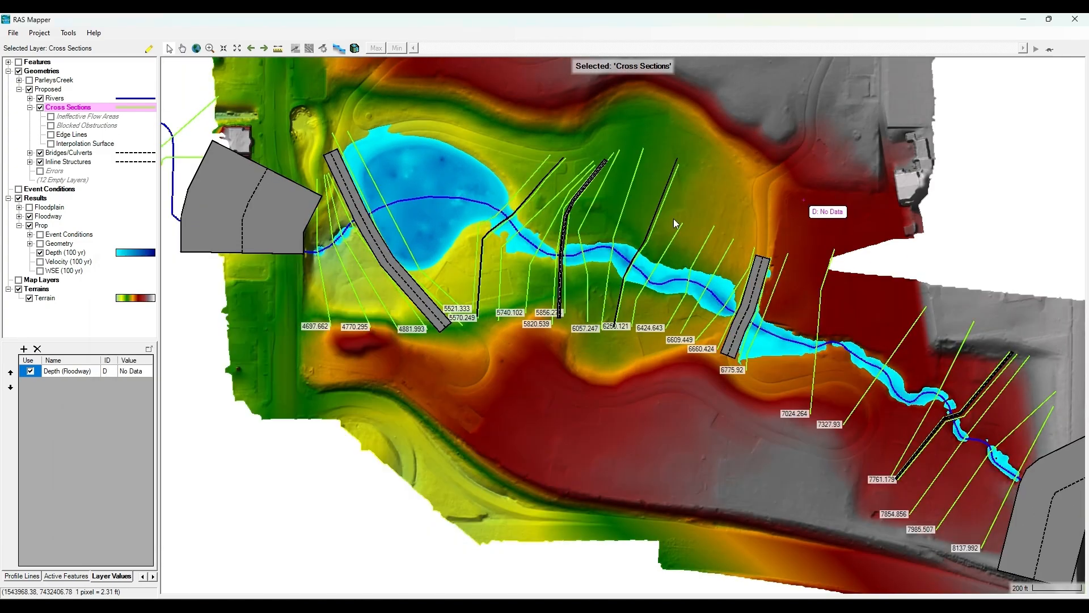
left_click_drag(732, 175, 721, 203)
scroll(733, 253, "up", 1)
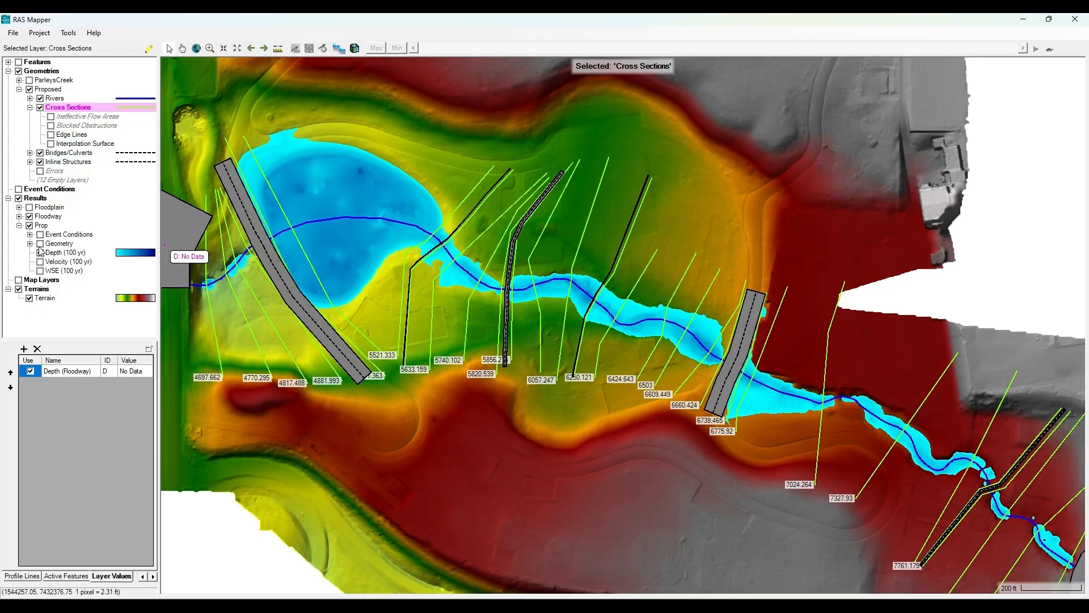
left_click(19, 216)
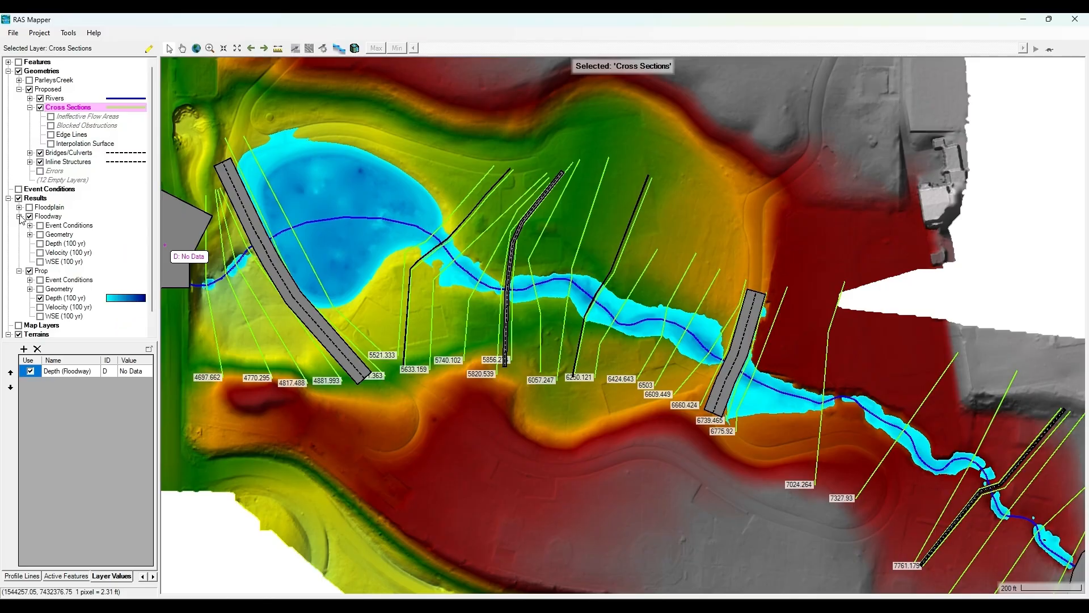
left_click(40, 244)
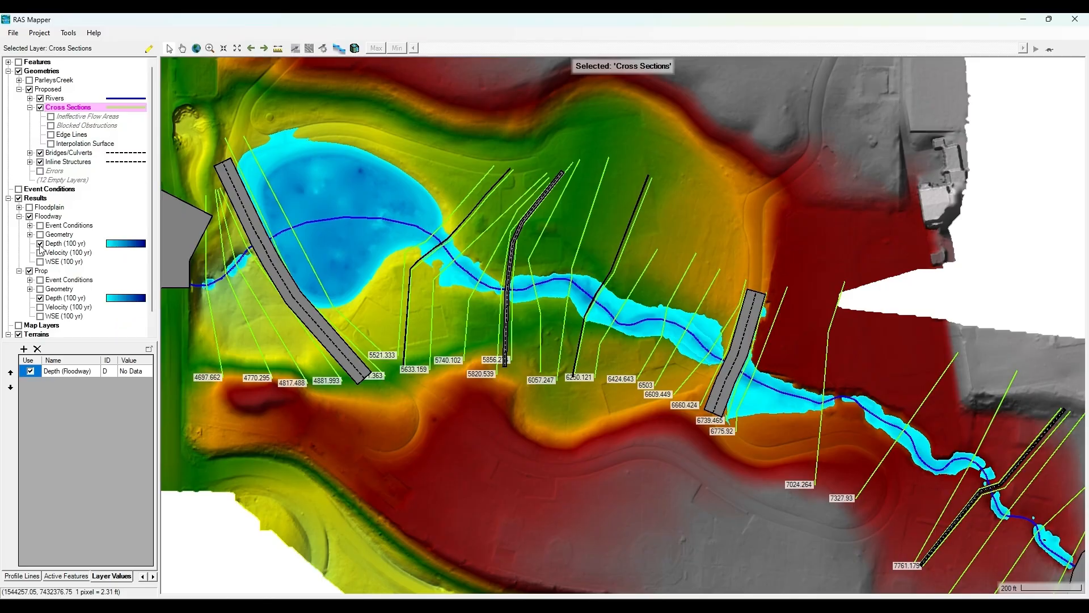
left_click(40, 244)
left_click(40, 244)
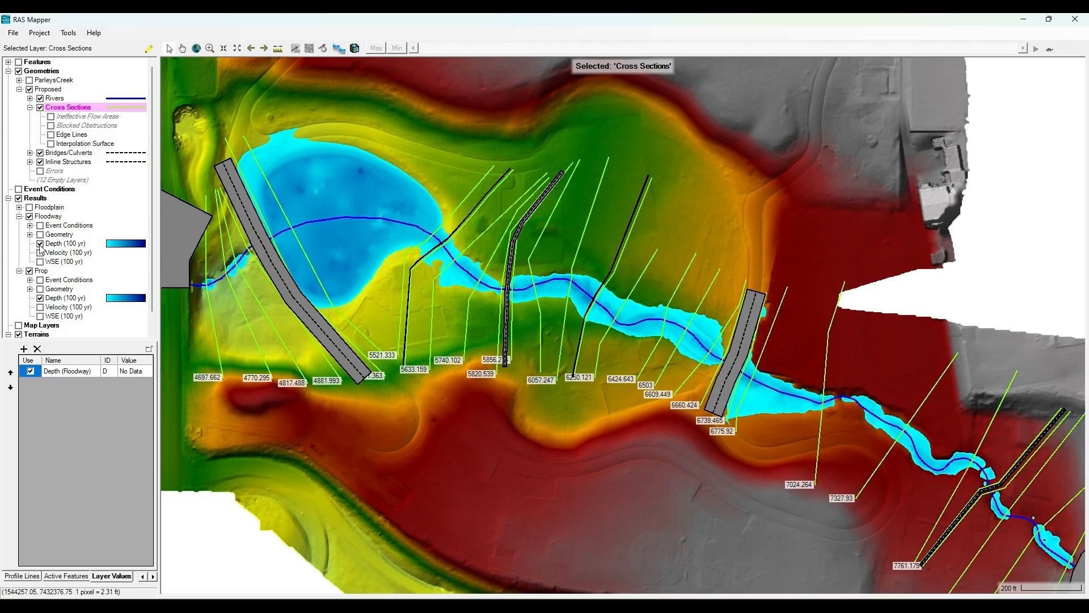
Step: Lower the surface opacity of the Prop plan's Depth (100 yr) layer to about half
left_click(133, 301)
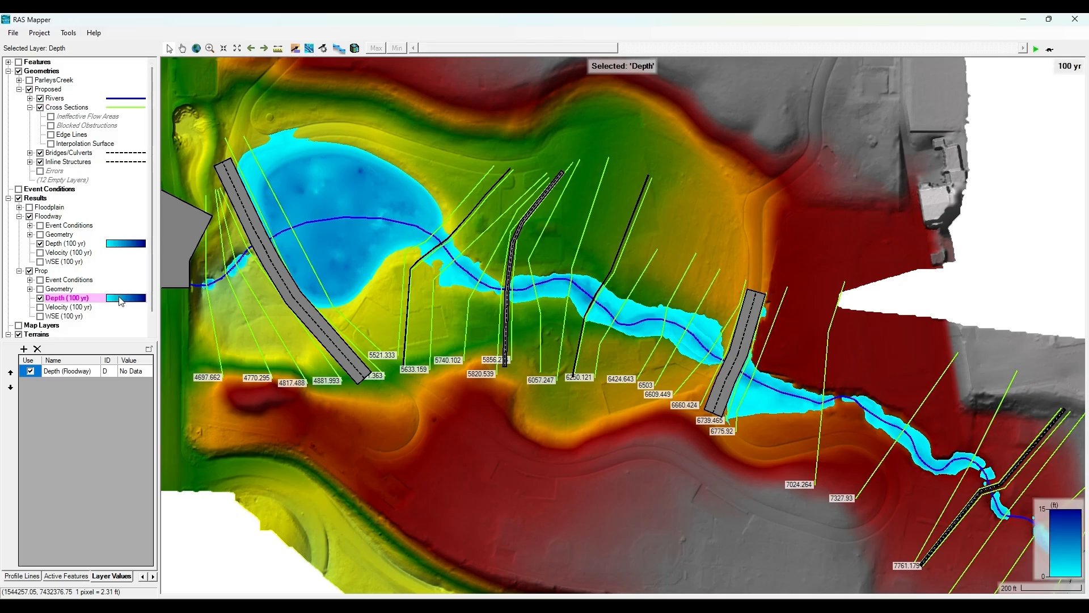
double_click(121, 299)
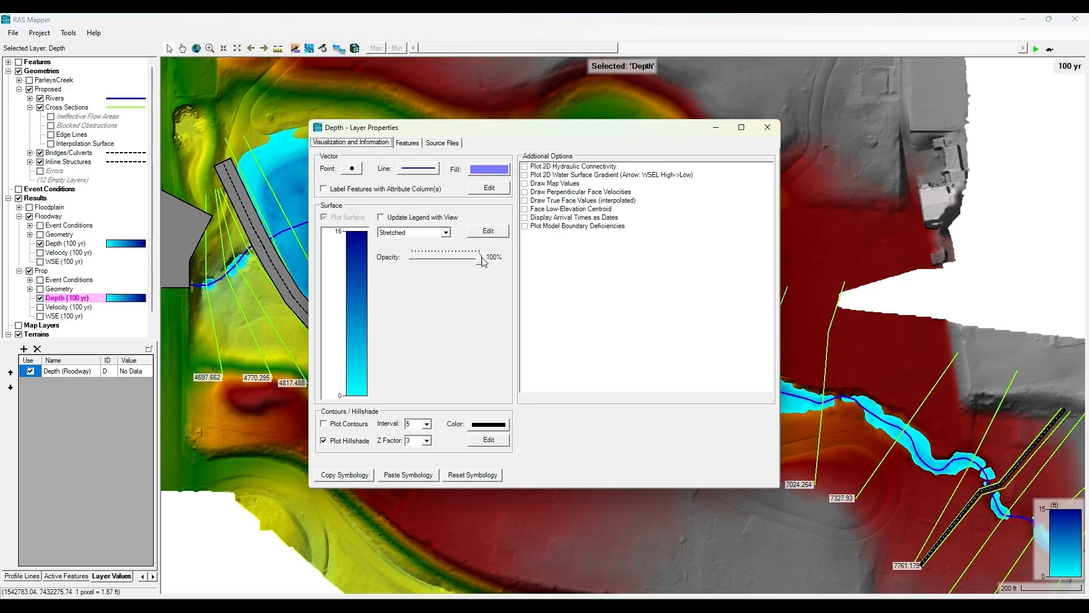
left_click_drag(482, 257, 446, 257)
left_click(768, 127)
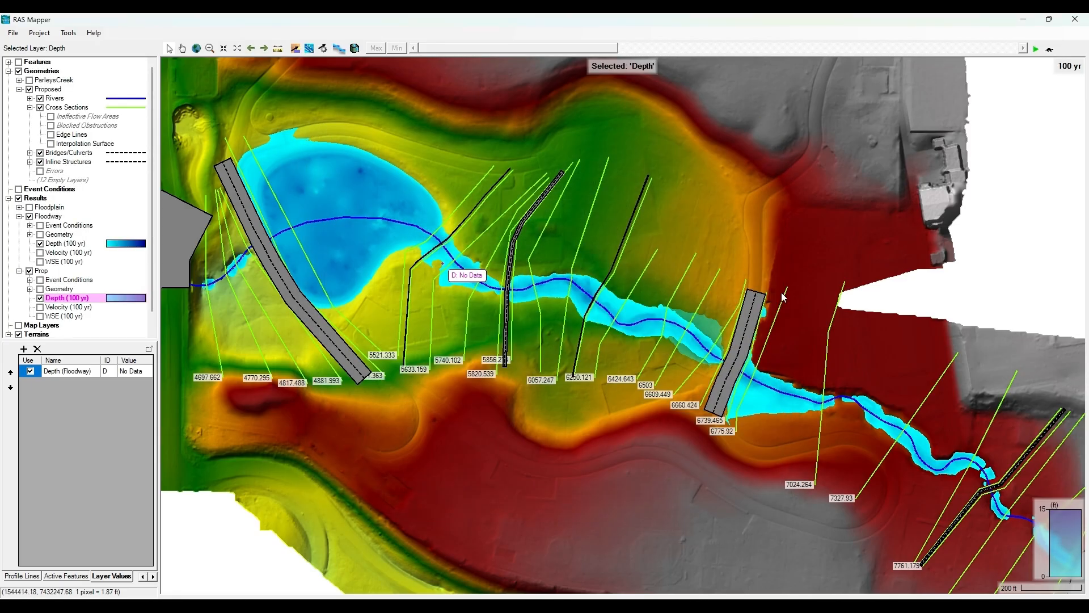
Step: Hide the Floodway plan's Depth (100 yr) layer and restore the Prop plan's Depth (100 yr) surface to full opacity
scroll(748, 312, "up", 2)
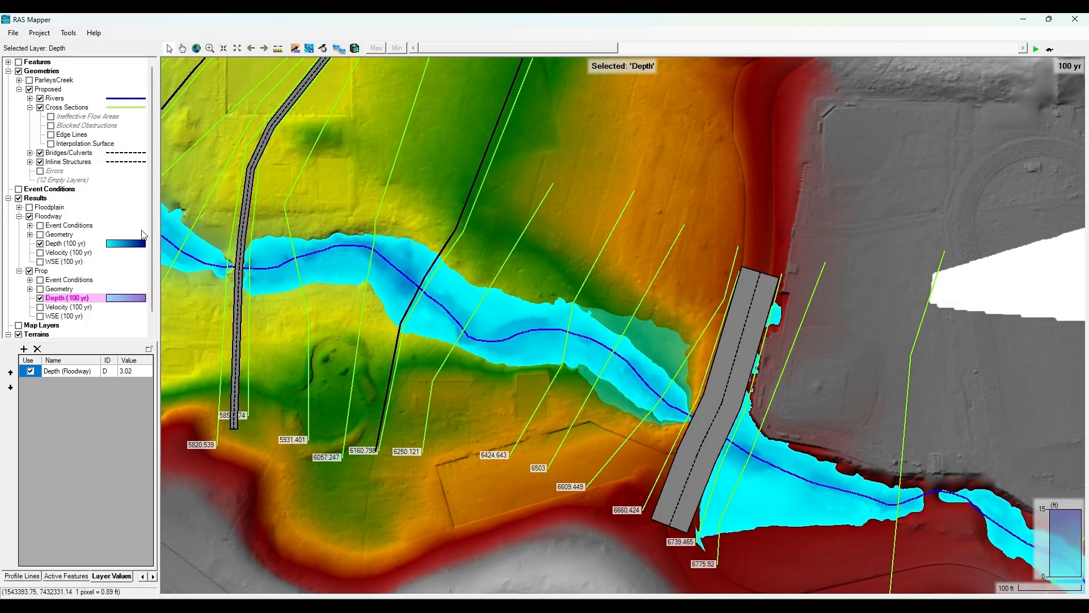
left_click(40, 243)
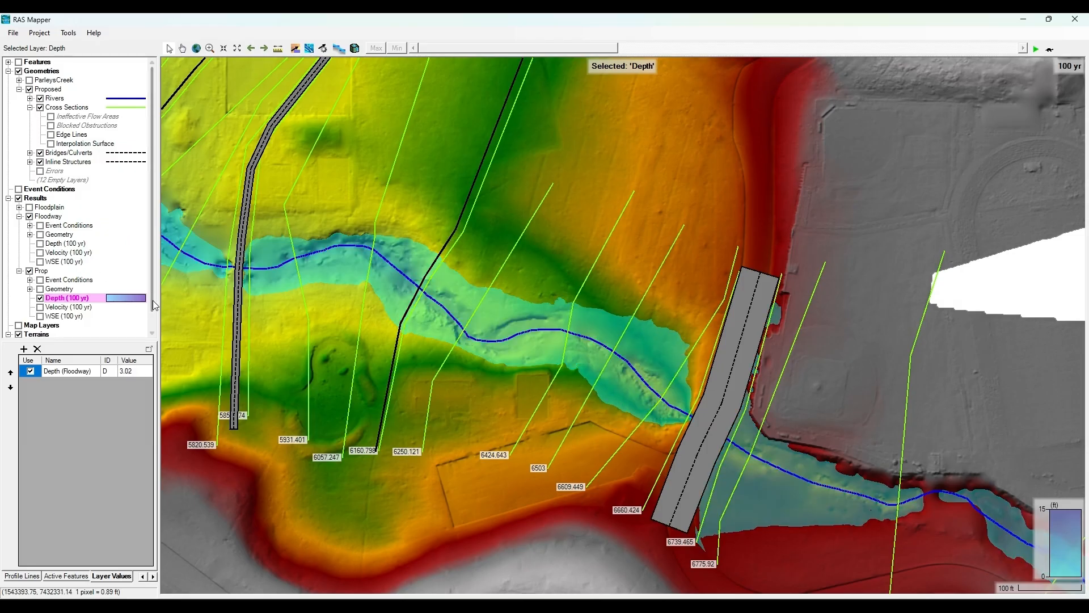
double_click(132, 297)
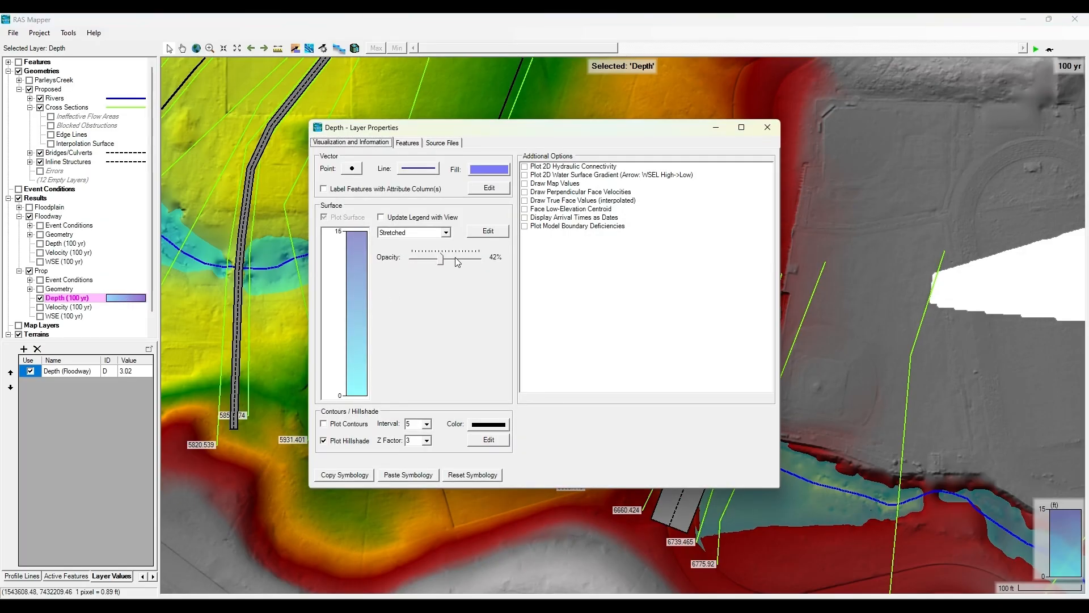
left_click_drag(455, 257, 469, 260)
left_click(769, 128)
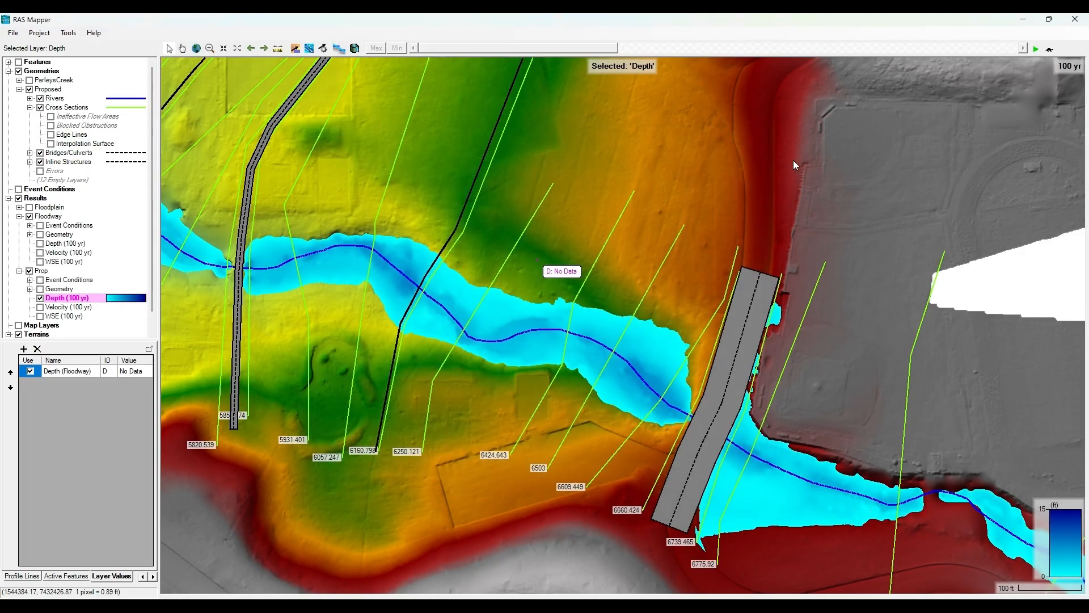
Step: Turn off Plot Width for the Proposed geometry's Bridges/Culverts layer
scroll(731, 263, "down", 2)
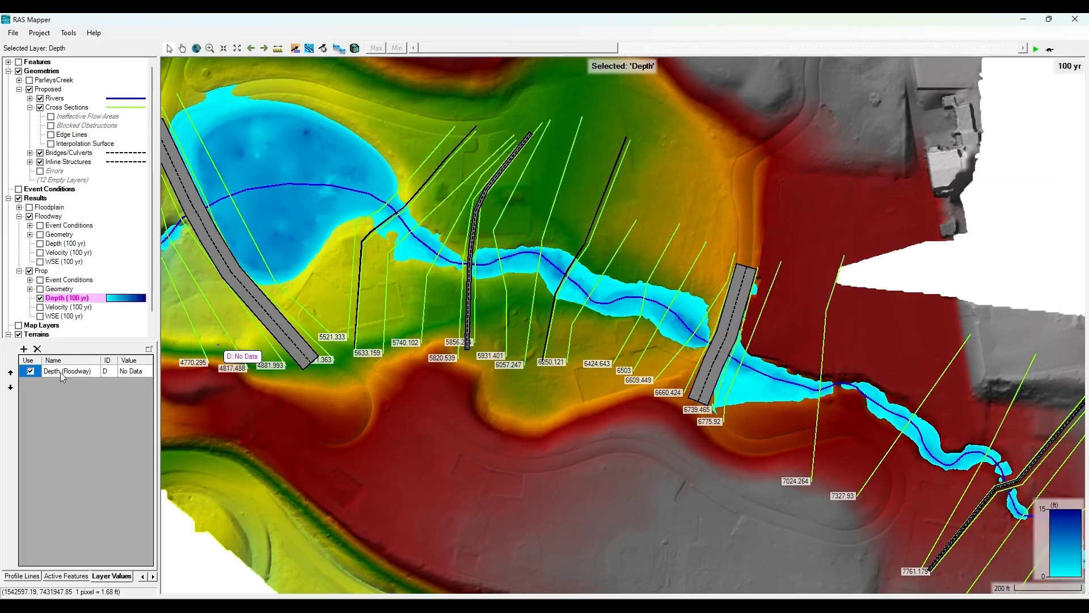
scroll(585, 373, "down", 1)
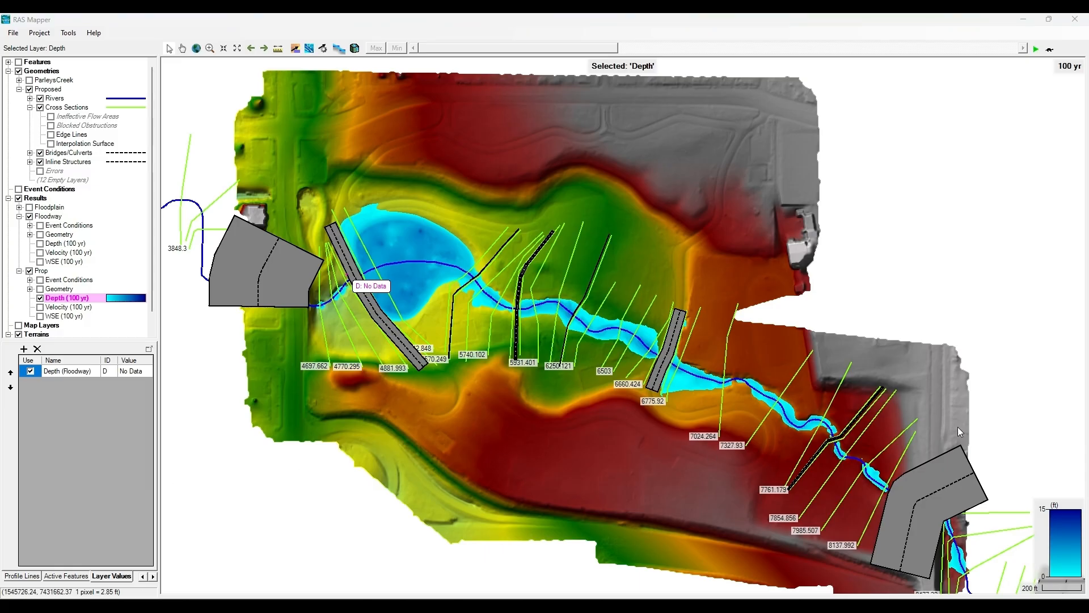
scroll(959, 431, "down", 1)
scroll(874, 425, "down", 1)
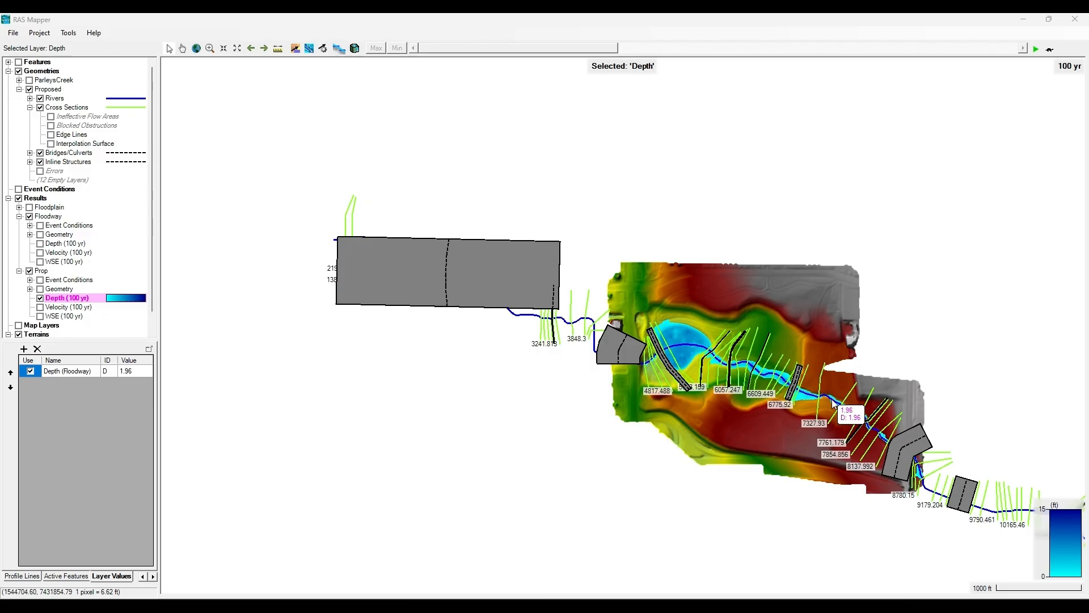
scroll(754, 397, "up", 1)
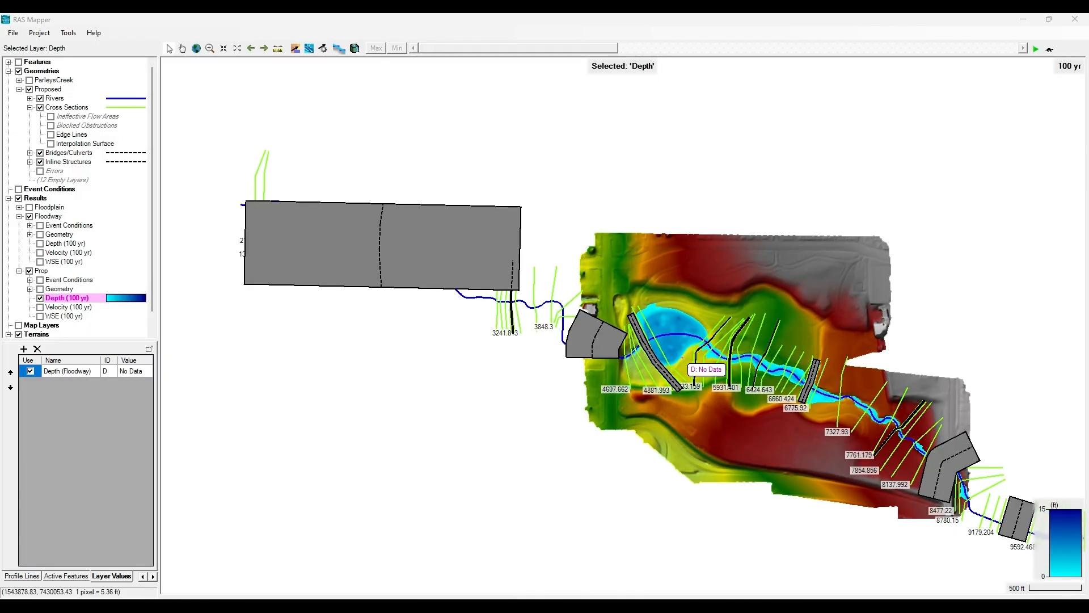
scroll(588, 346, "up", 1)
scroll(590, 343, "up", 1)
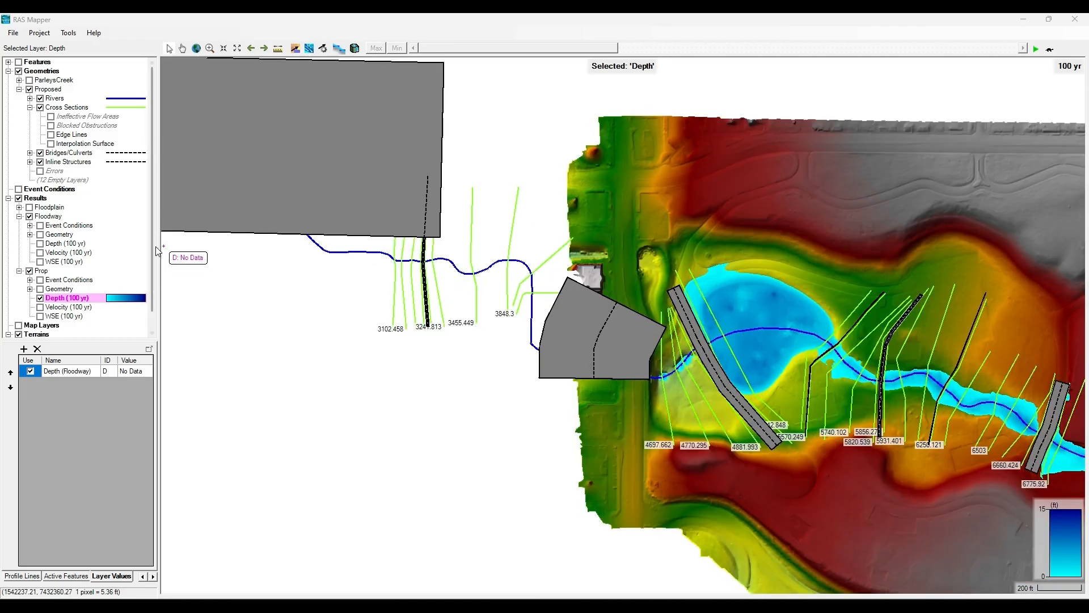
right_click(128, 154)
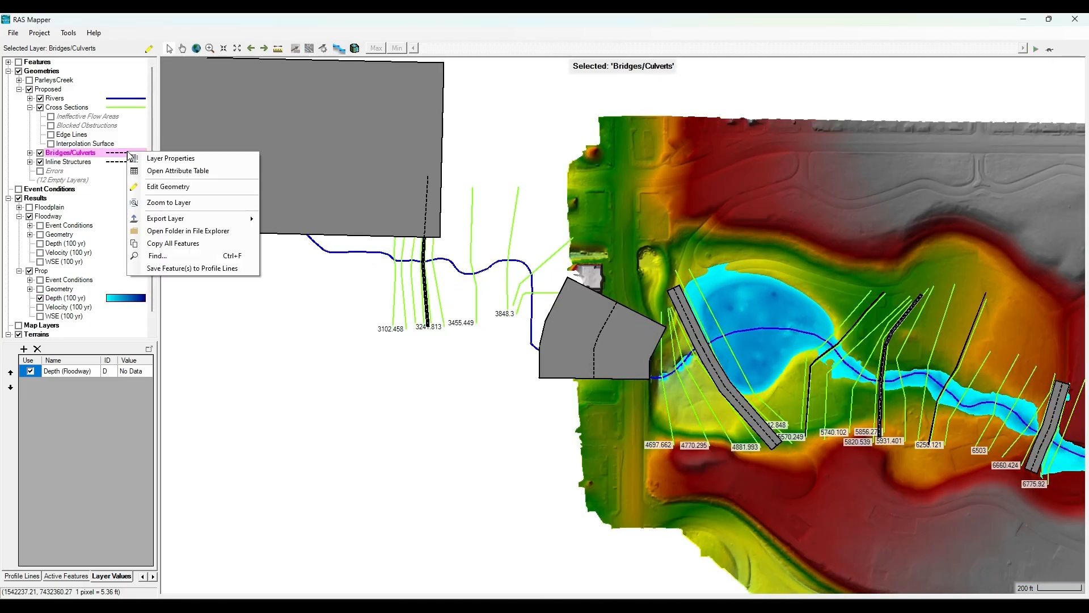
left_click(171, 158)
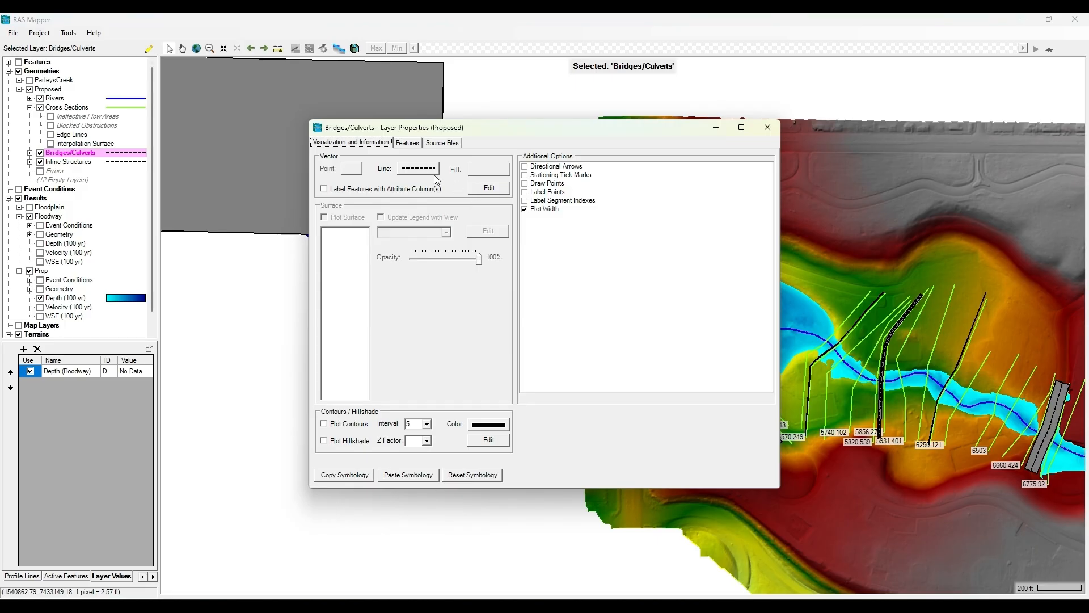
left_click(543, 209)
left_click(767, 127)
Step: Examine the culvert crossings on the map between cross sections 219.8508 and 4697.662, including the one under the road
scroll(602, 365, "up", 3)
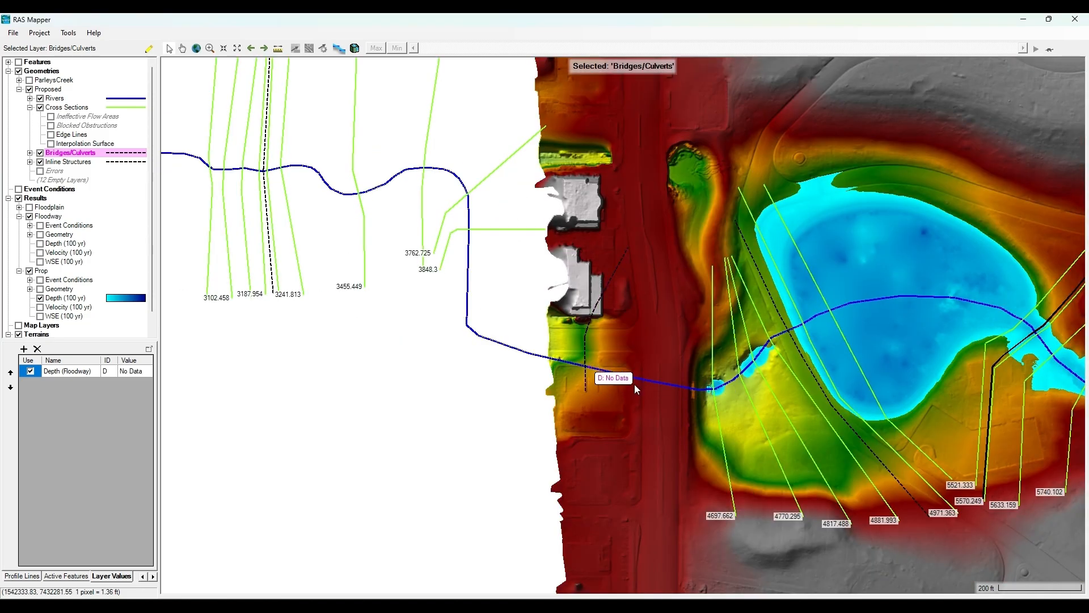
left_click_drag(634, 383, 570, 356)
scroll(535, 317, "down", 2)
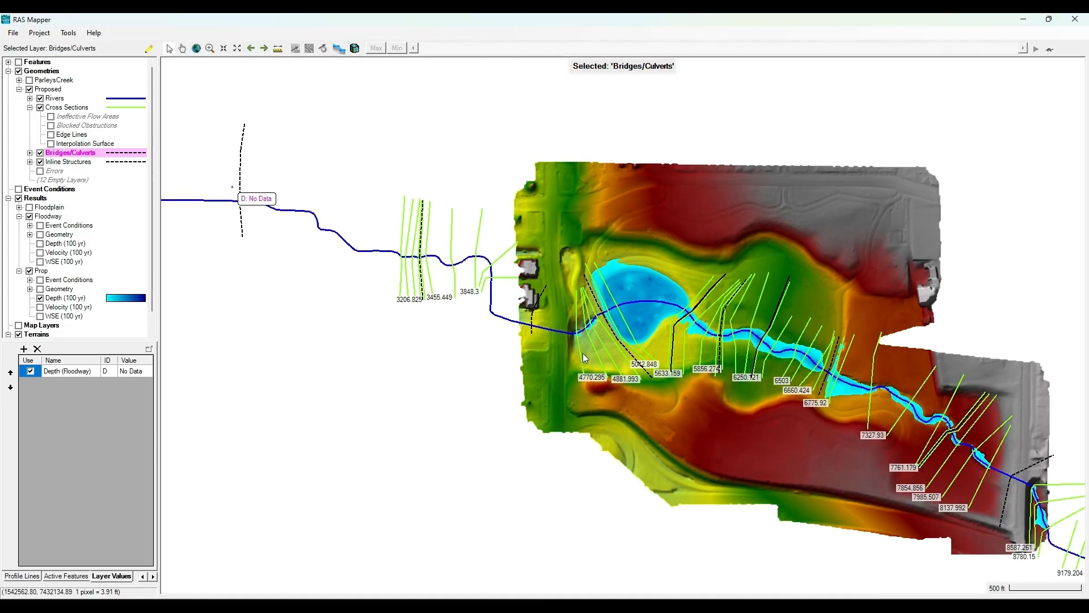
scroll(583, 353, "down", 2)
scroll(601, 374, "up", 4)
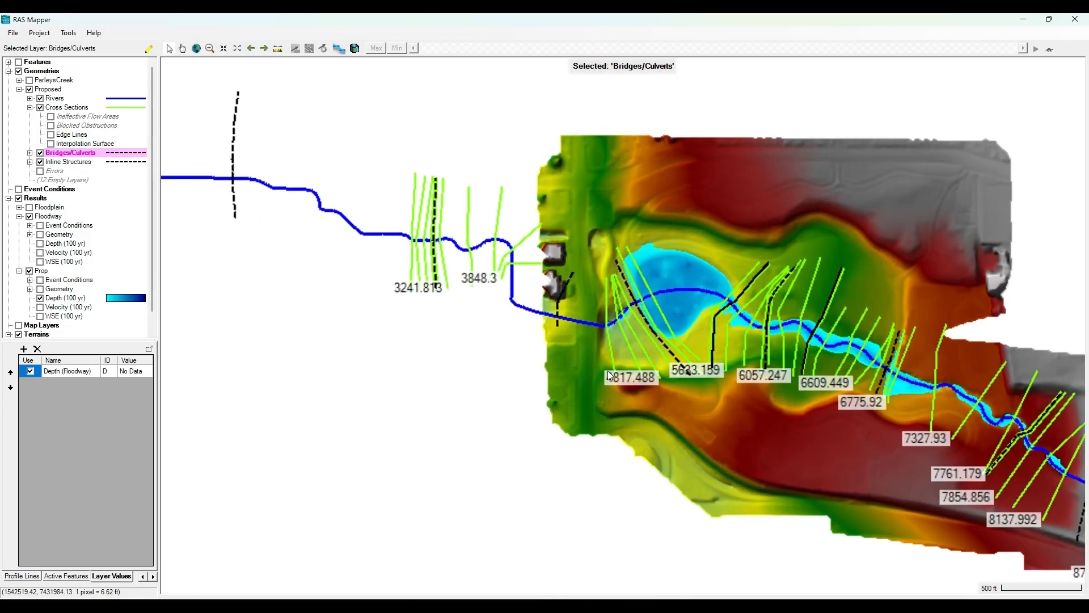
scroll(522, 344, "up", 4)
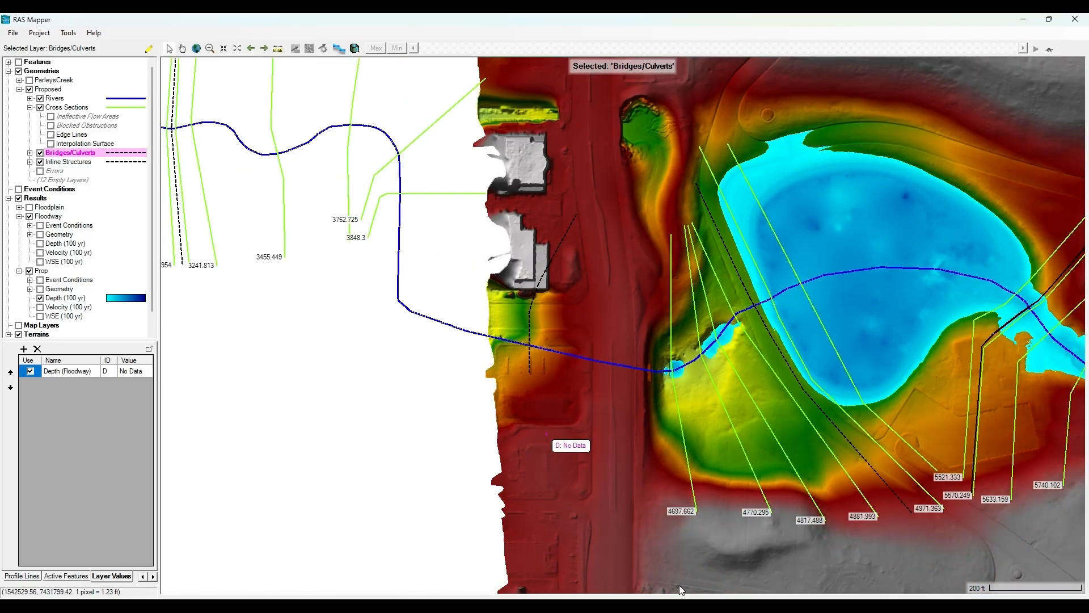
scroll(860, 502, "down", 3)
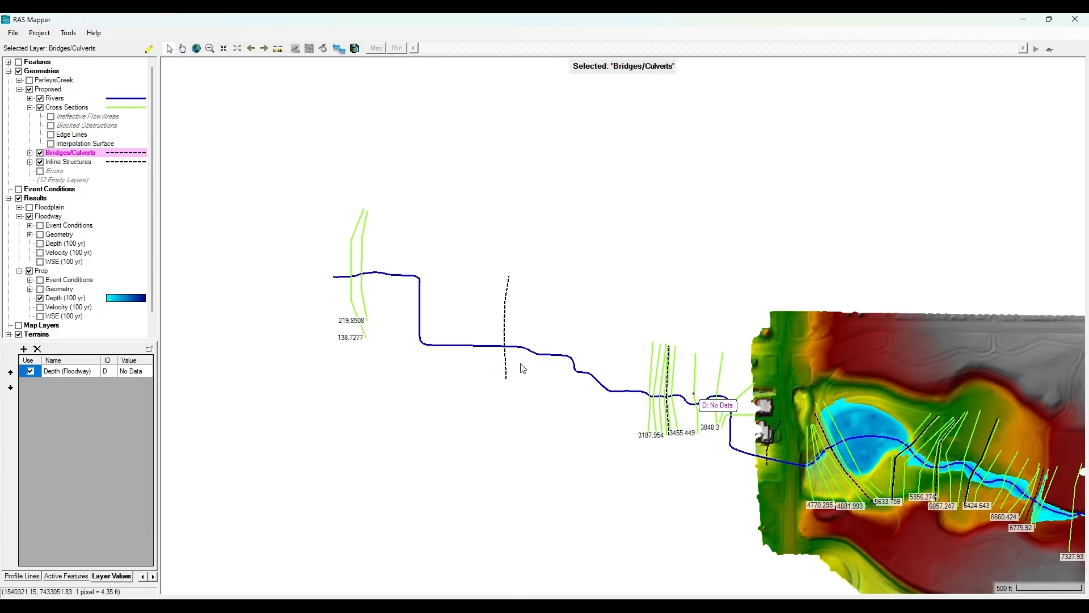
scroll(849, 510, "up", 3)
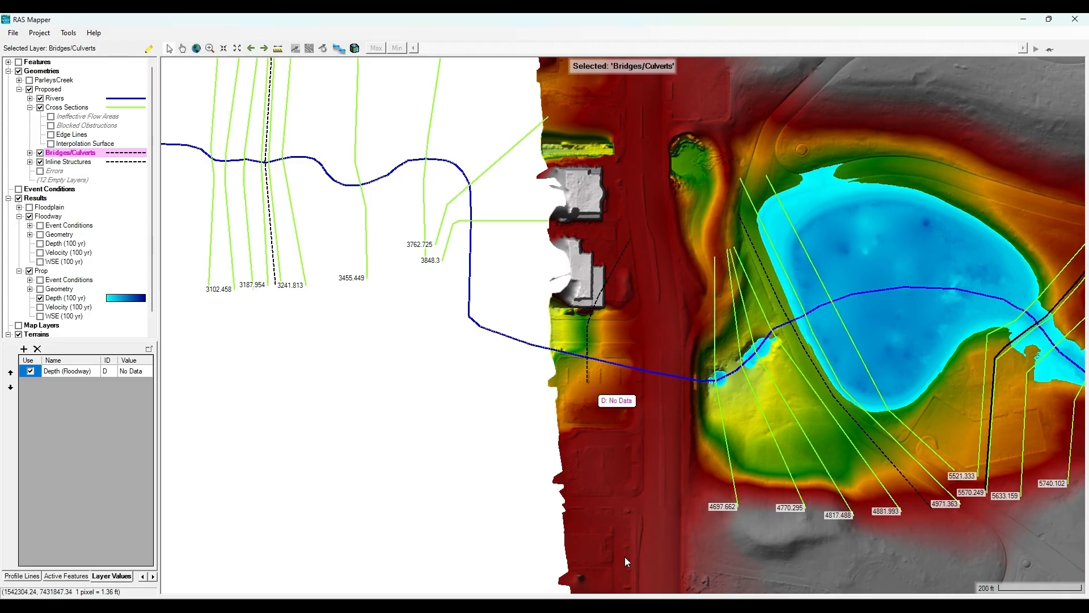
Step: View the 1300 East Culvert at river station 4273 in the Proposed geometry's bridge and culvert data, and close the editors
mouse_move(671, 606)
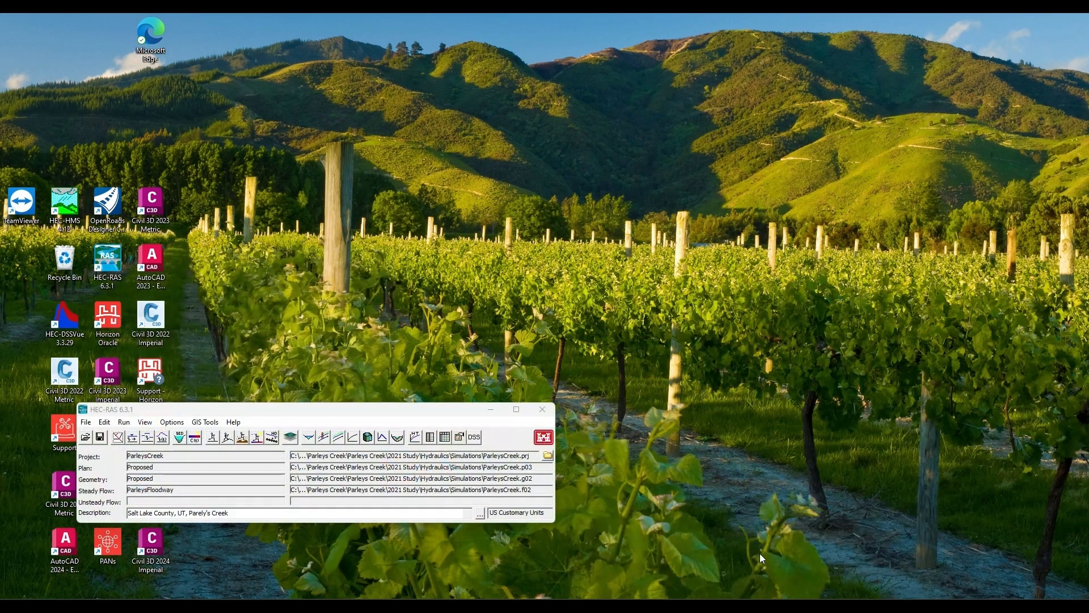
left_click(761, 554)
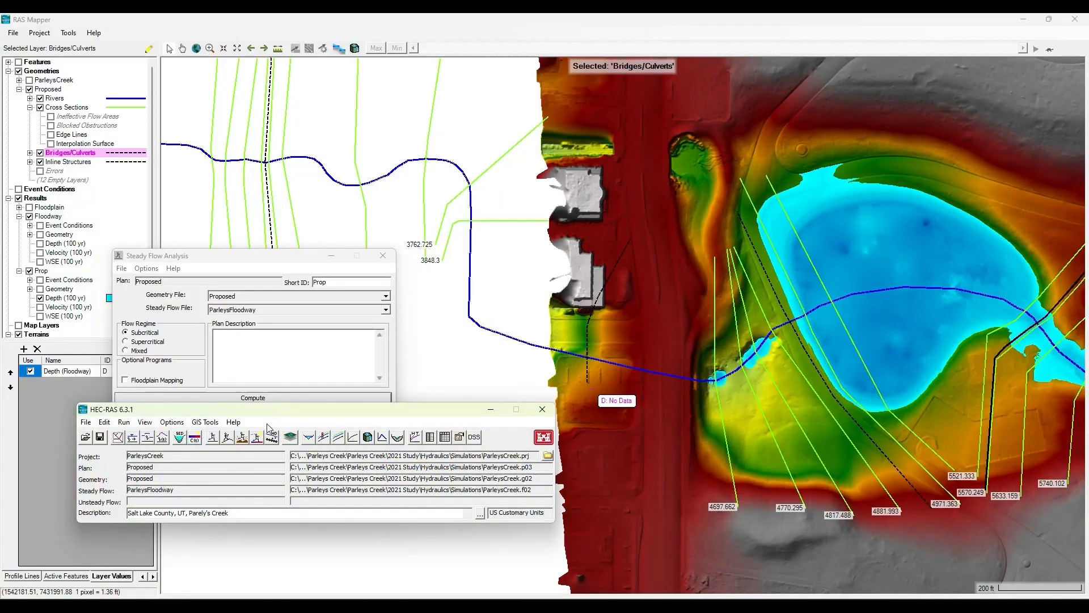
left_click(118, 438)
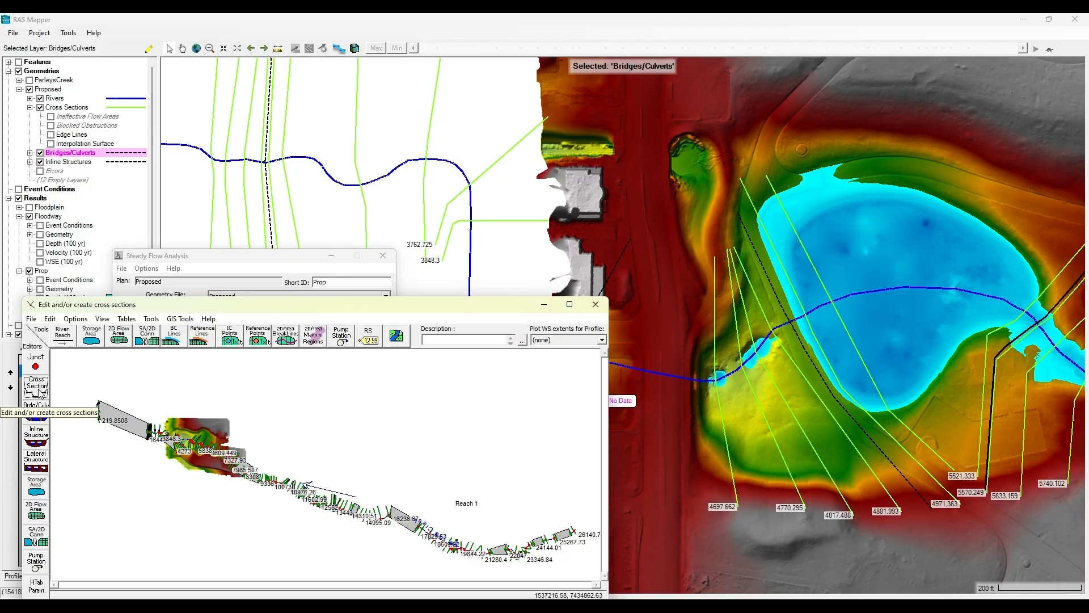
left_click(36, 411)
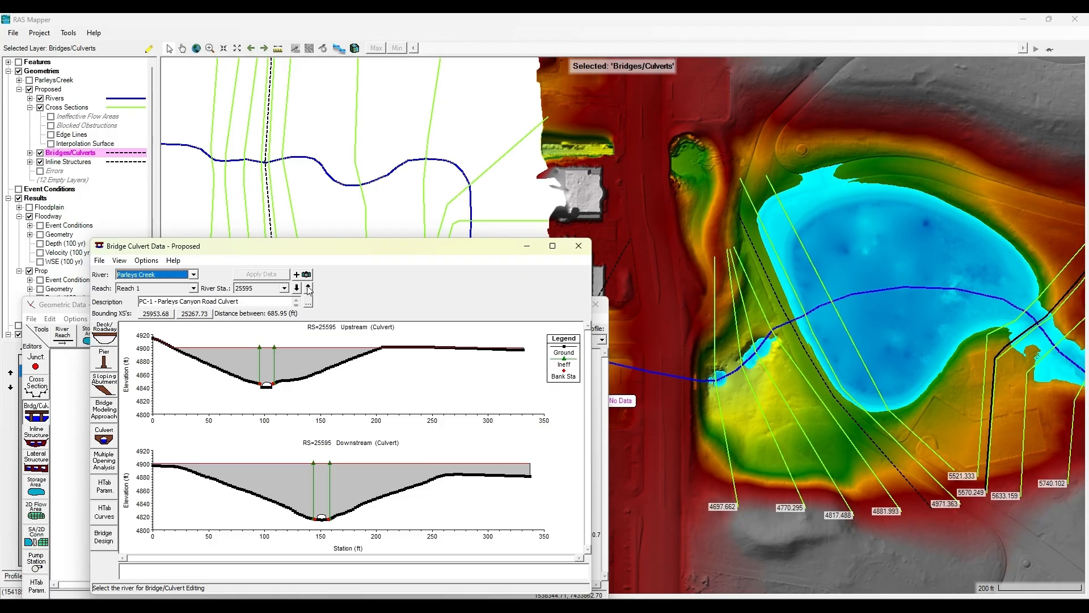
left_click(284, 288)
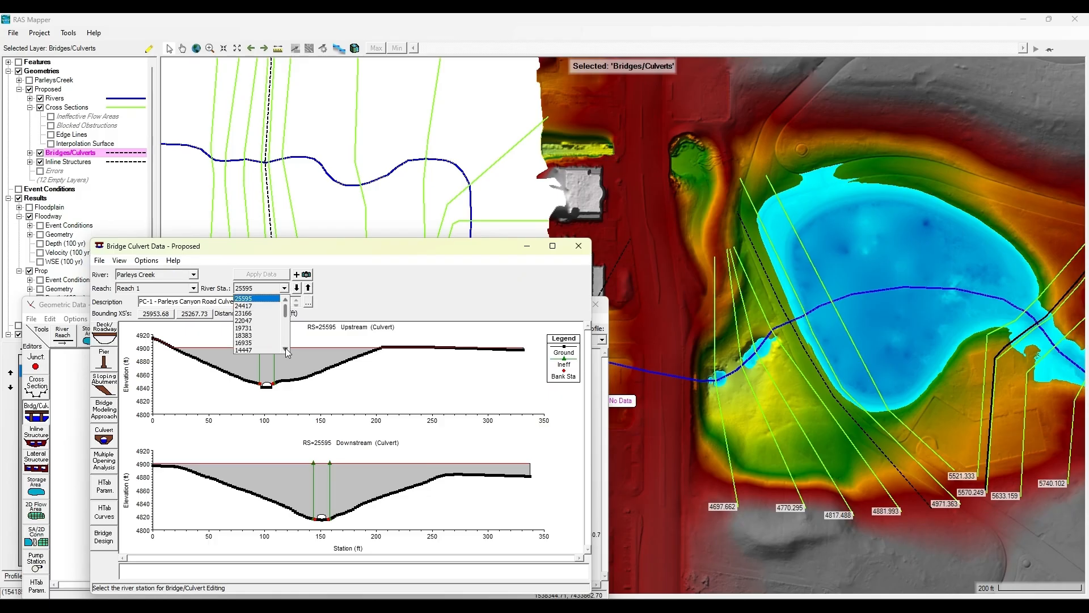
left_click_drag(285, 310, 283, 339)
left_click(243, 336)
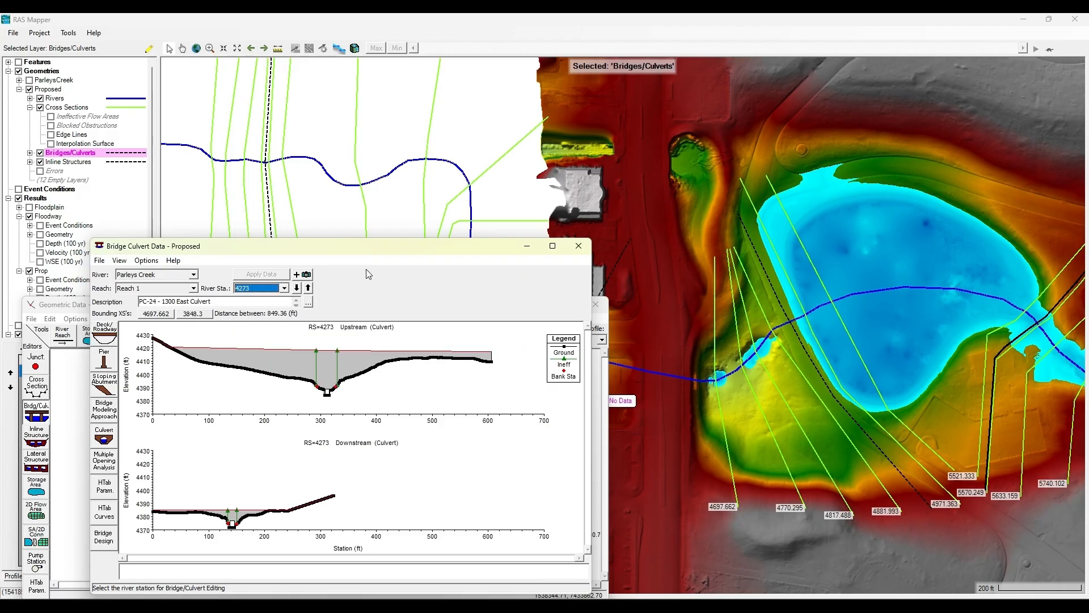
left_click(578, 246)
left_click(596, 304)
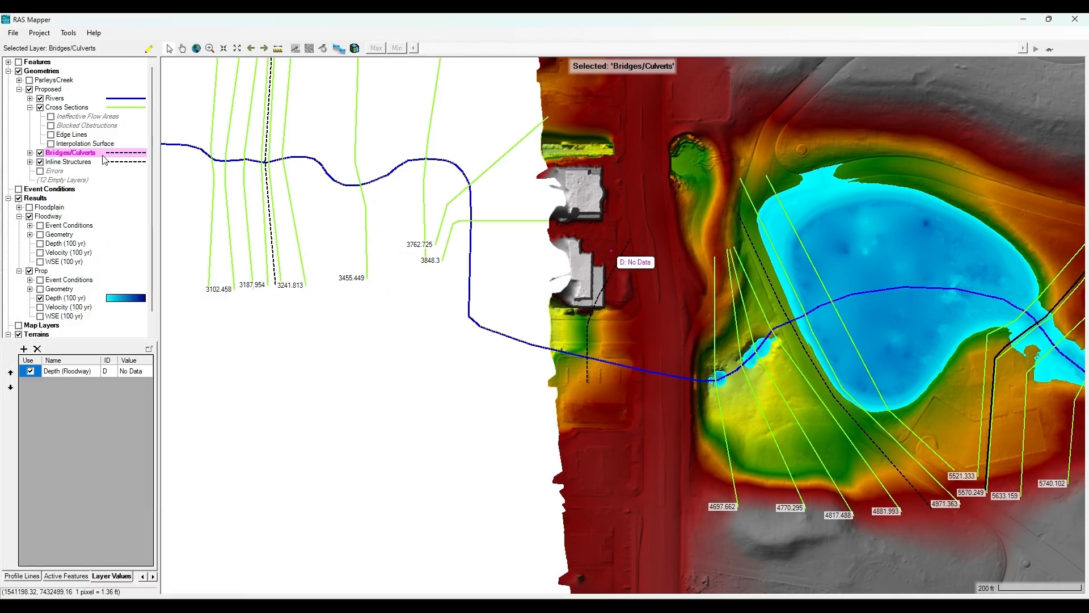
Step: Open the deck/roadway data of the culvert at river station 4273 and place it beside the cross section plots
double_click(586, 319)
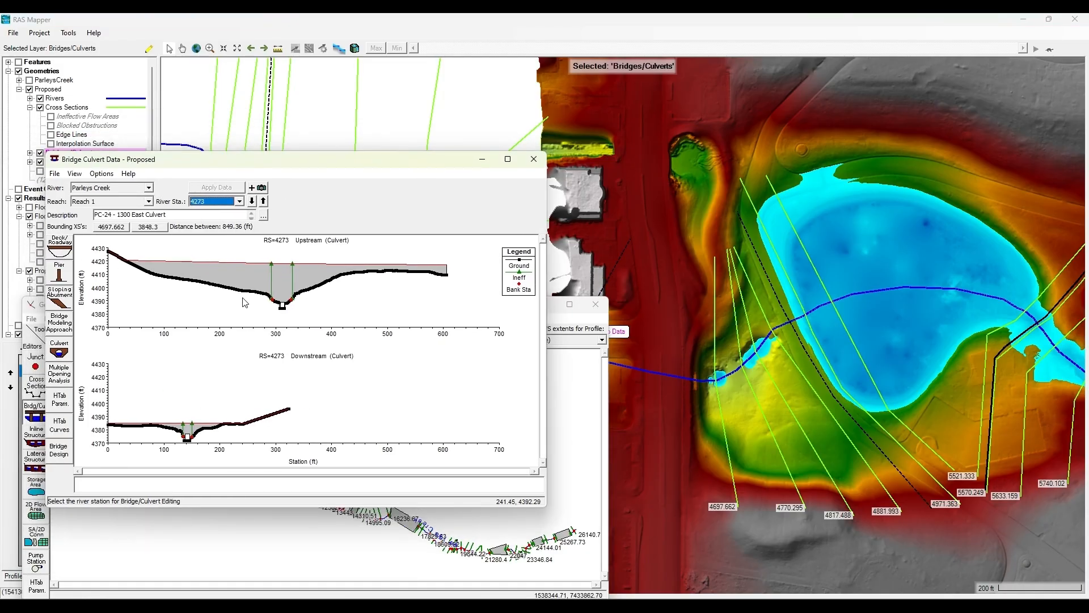
left_click(60, 251)
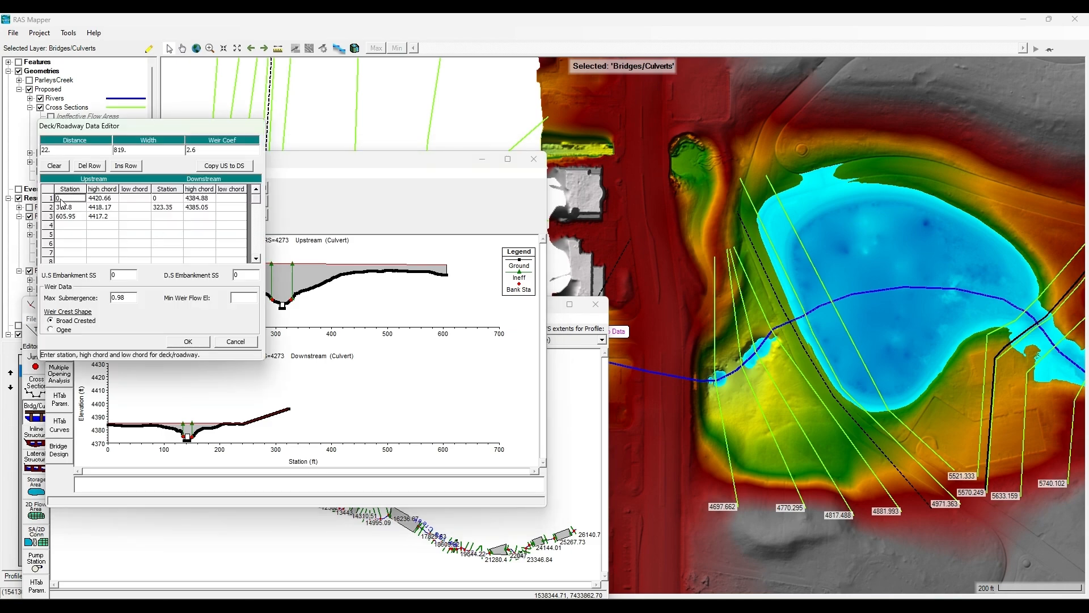
left_click_drag(126, 130, 712, 165)
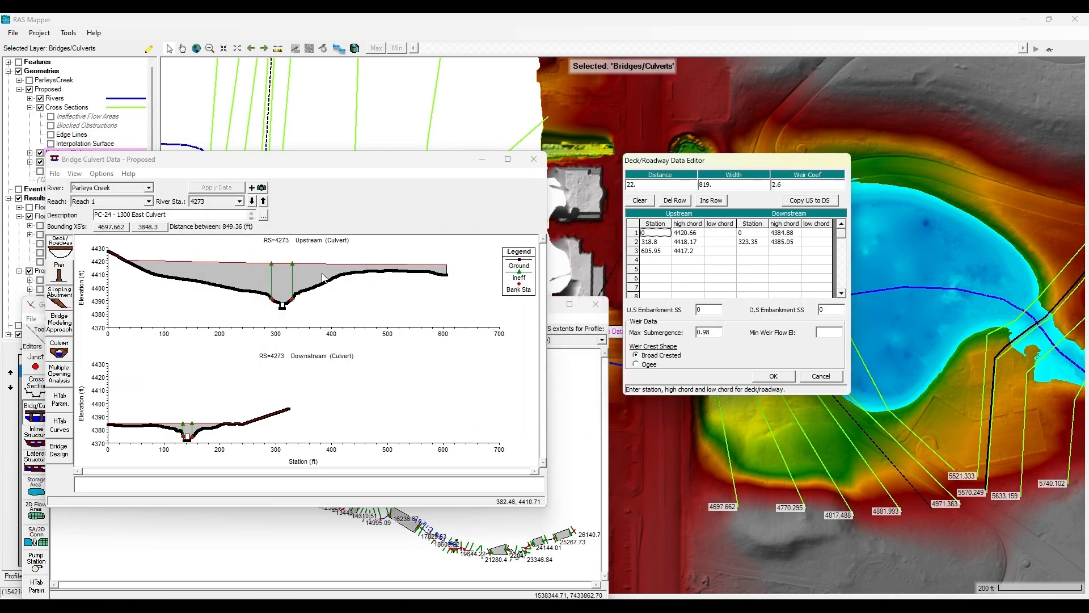
Step: Zoom in on the upstream roadway profile and compare it with the upstream deck stations in the table
right_click(321, 272)
left_click(346, 281)
left_click_drag(93, 246, 466, 326)
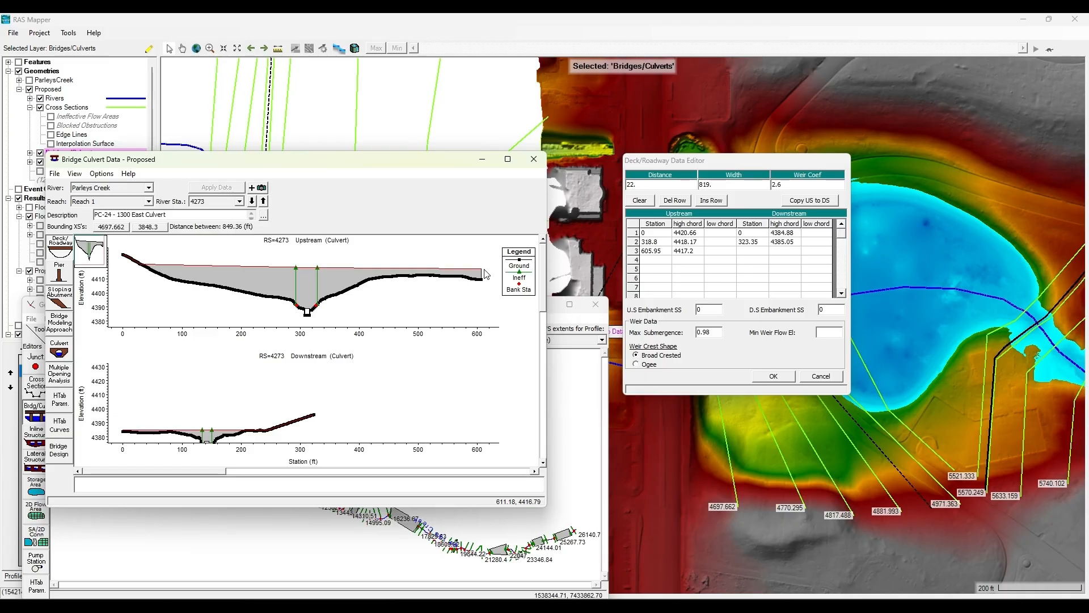
left_click(657, 234)
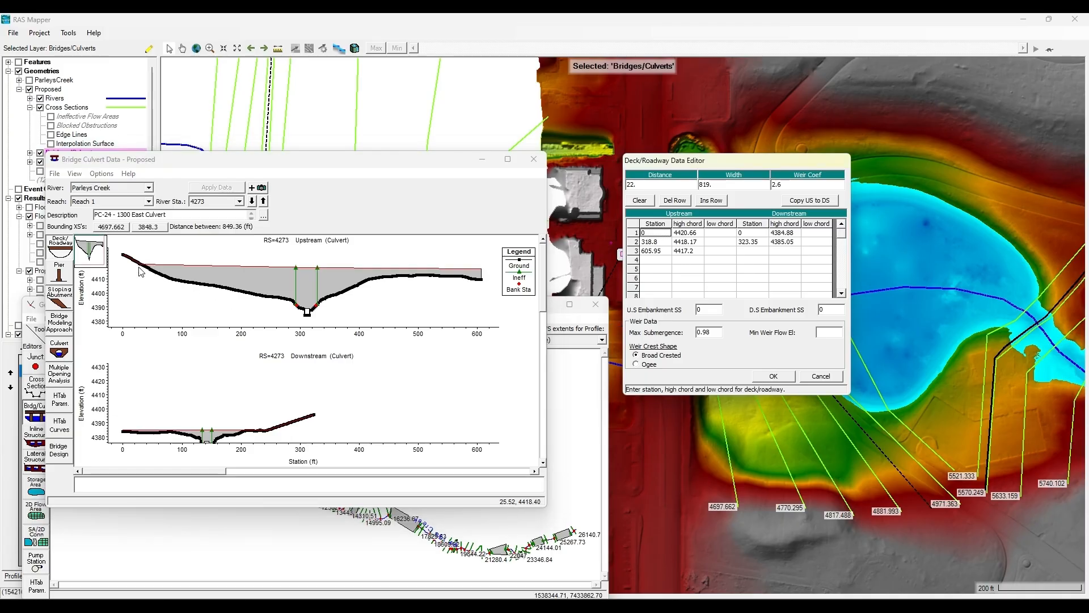
left_click(655, 250)
left_click(657, 243)
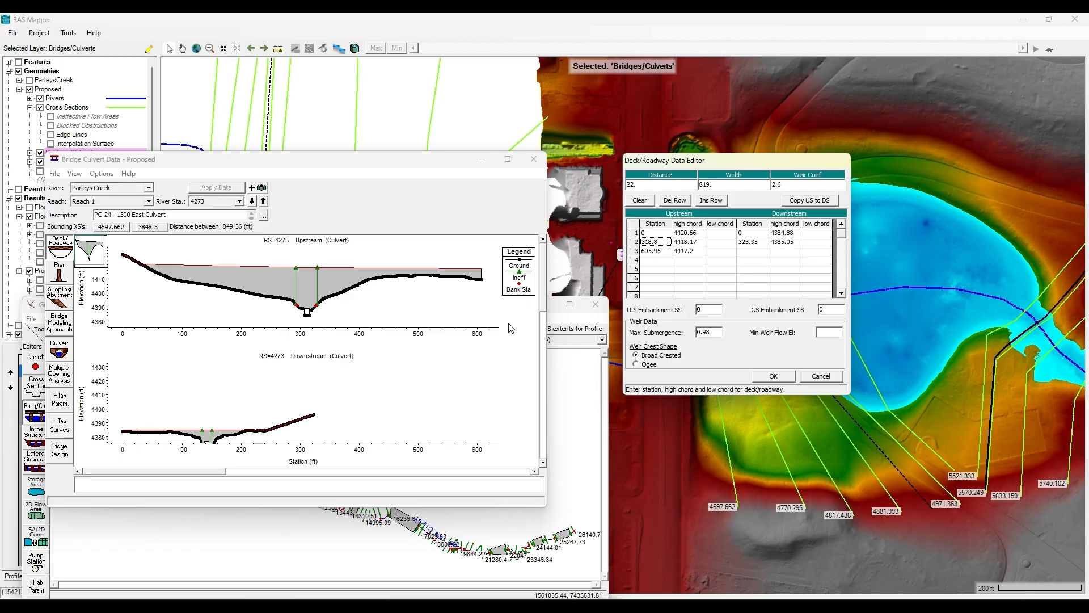
Step: Inspect the culvert opening in the upstream section up close and return to the full plot
right_click(327, 314)
left_click(353, 321)
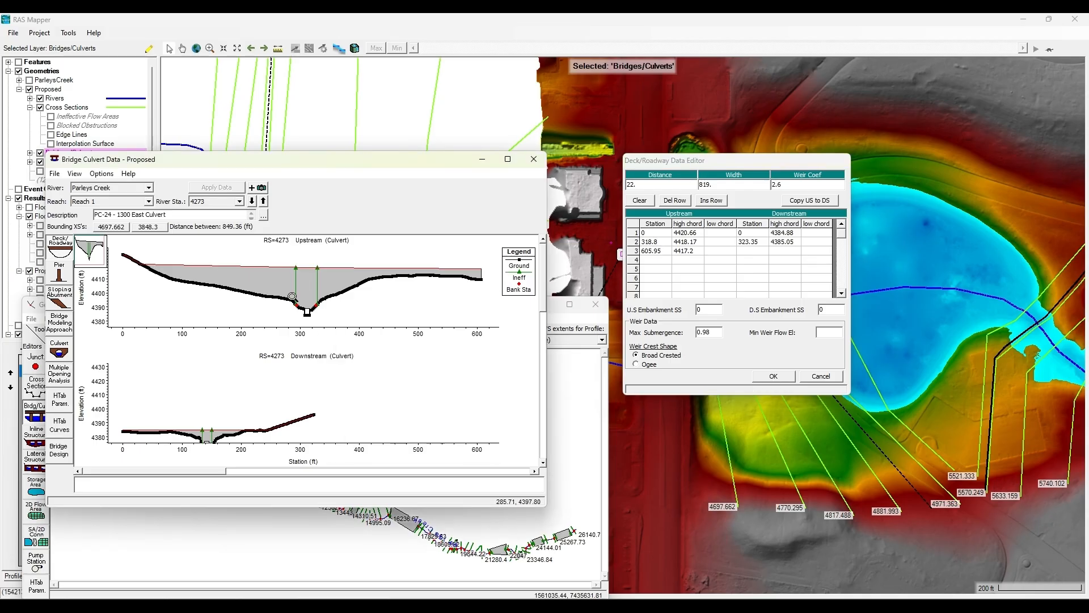
left_click_drag(290, 294, 322, 328)
right_click(373, 309)
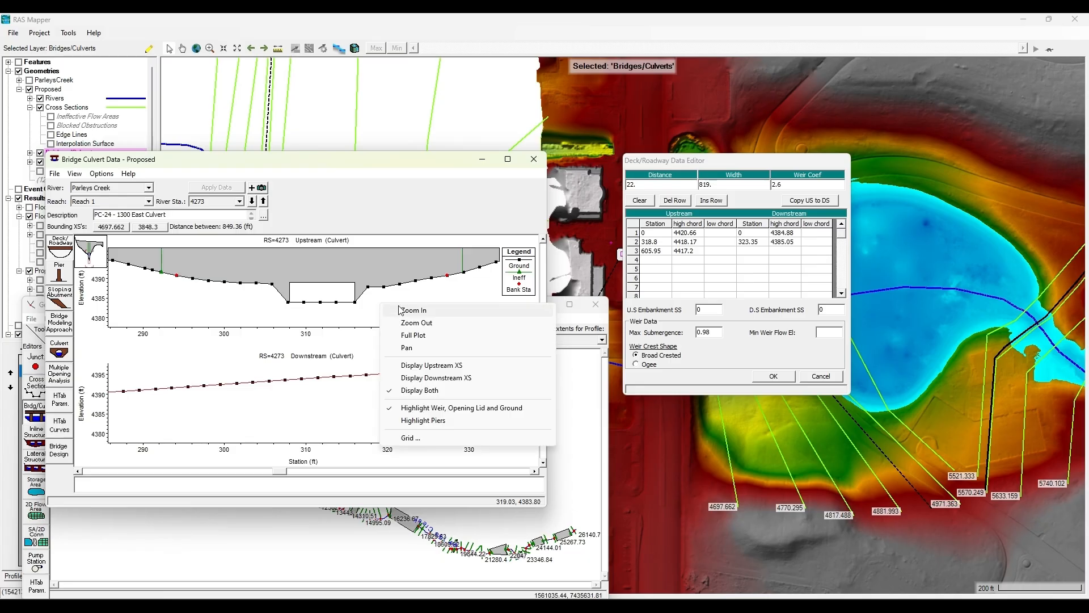
left_click(412, 336)
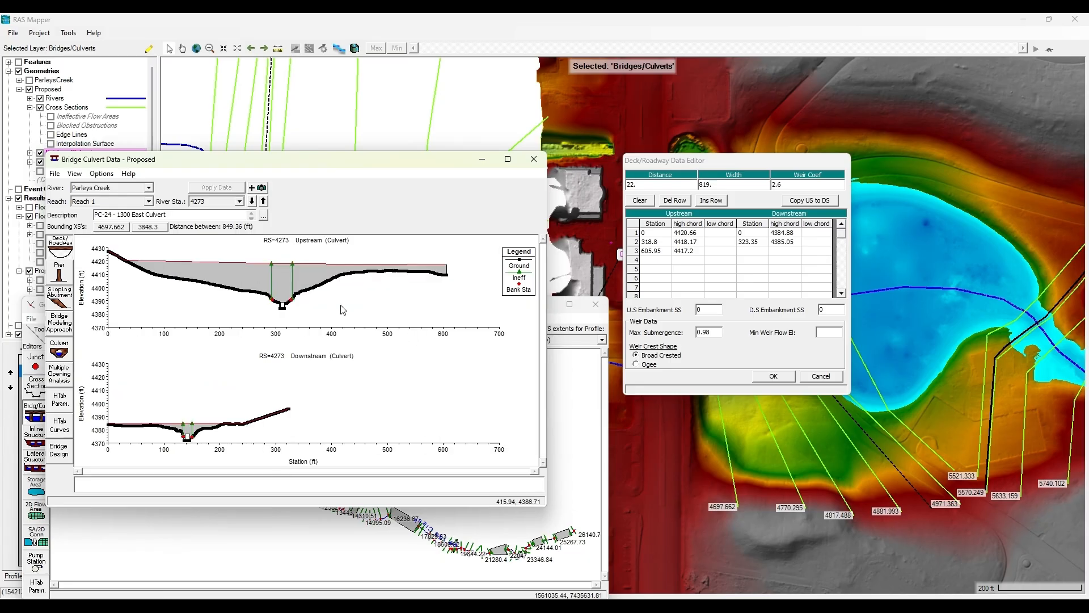
Step: Review the 1300 East Culvert deck's distance and width entries, recheck its deck/roadway data over the section plots, and close it
left_click(644, 230)
left_click(645, 186)
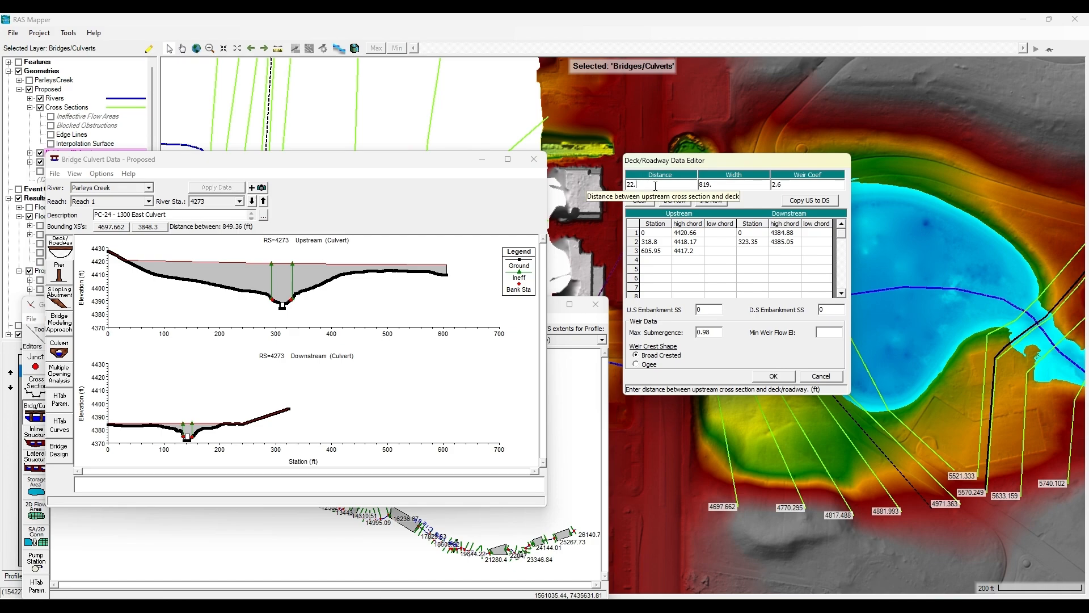
double_click(628, 185)
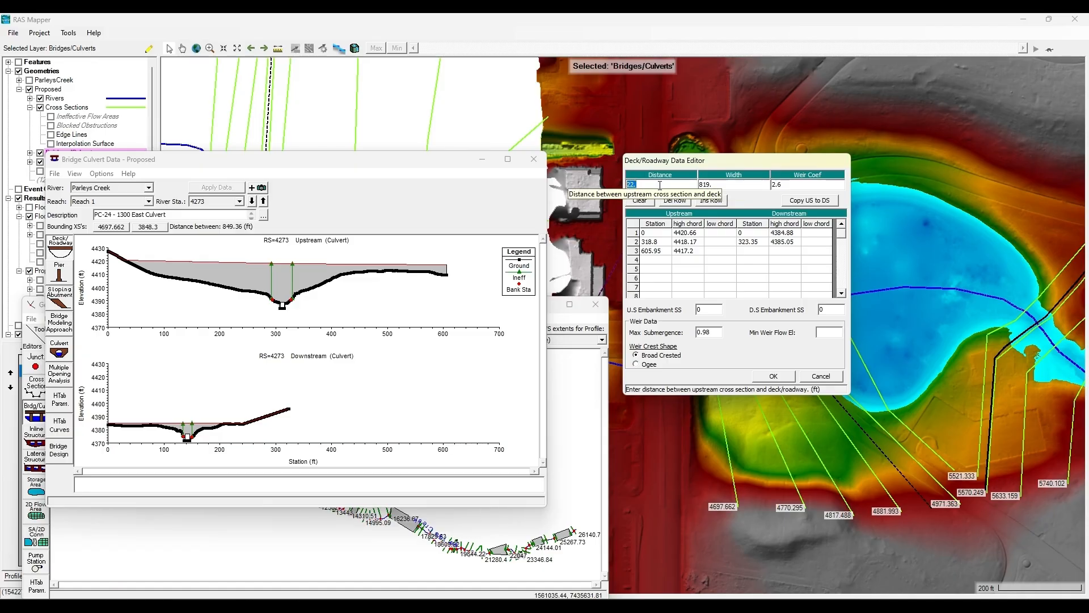
left_click(684, 183)
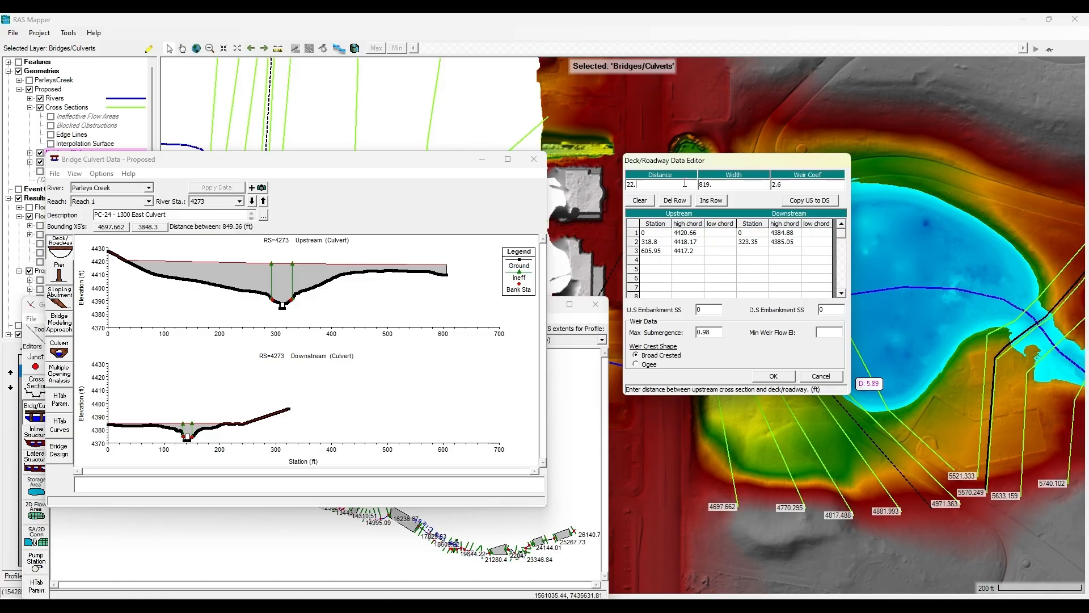
left_click_drag(721, 159, 473, 165)
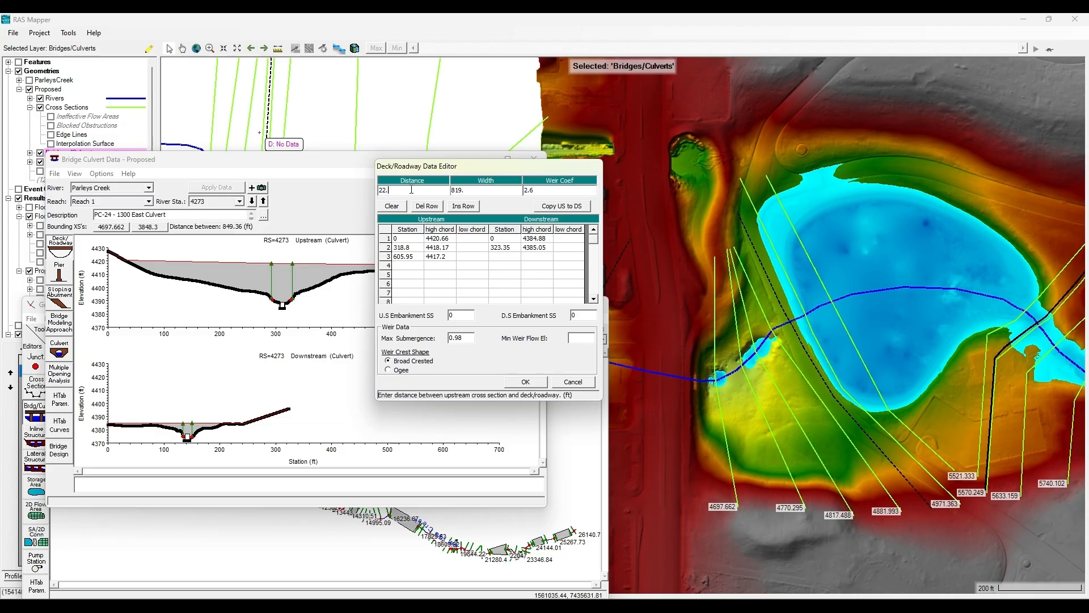
left_click(523, 382)
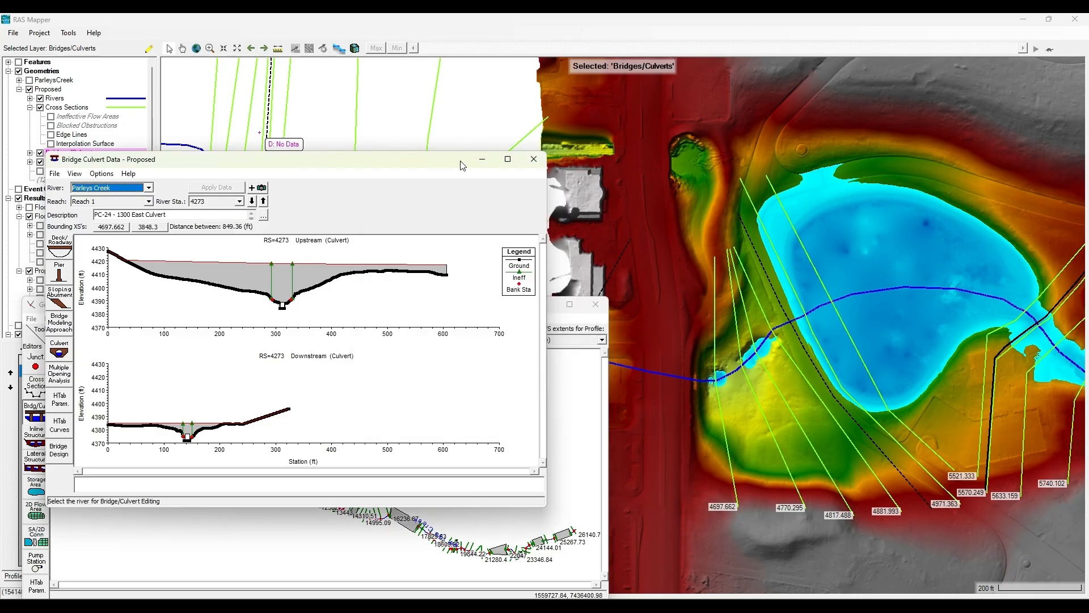
left_click_drag(459, 169, 491, 194)
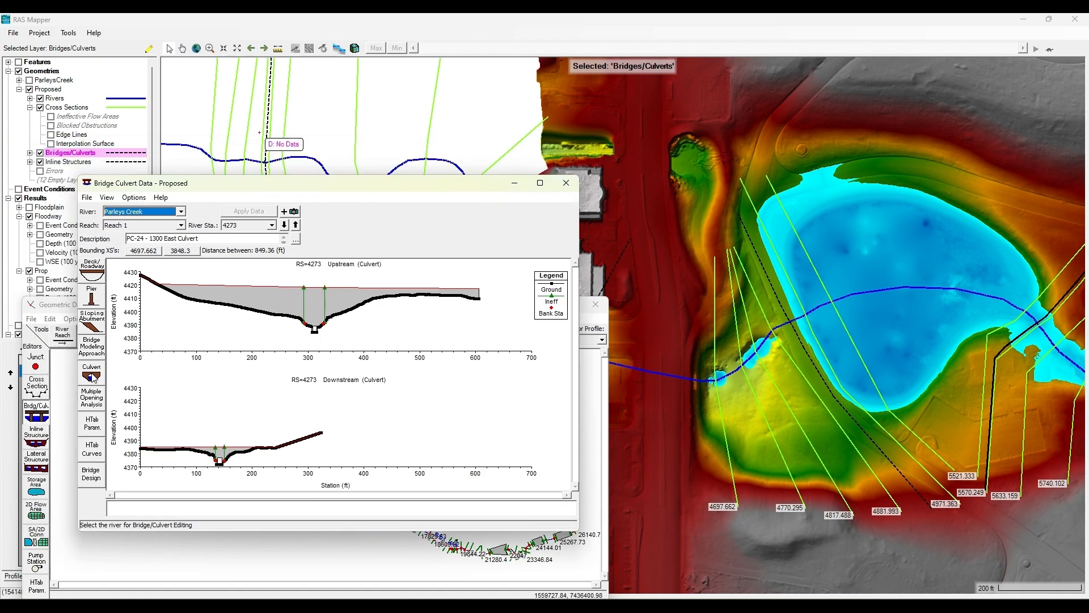
left_click(91, 270)
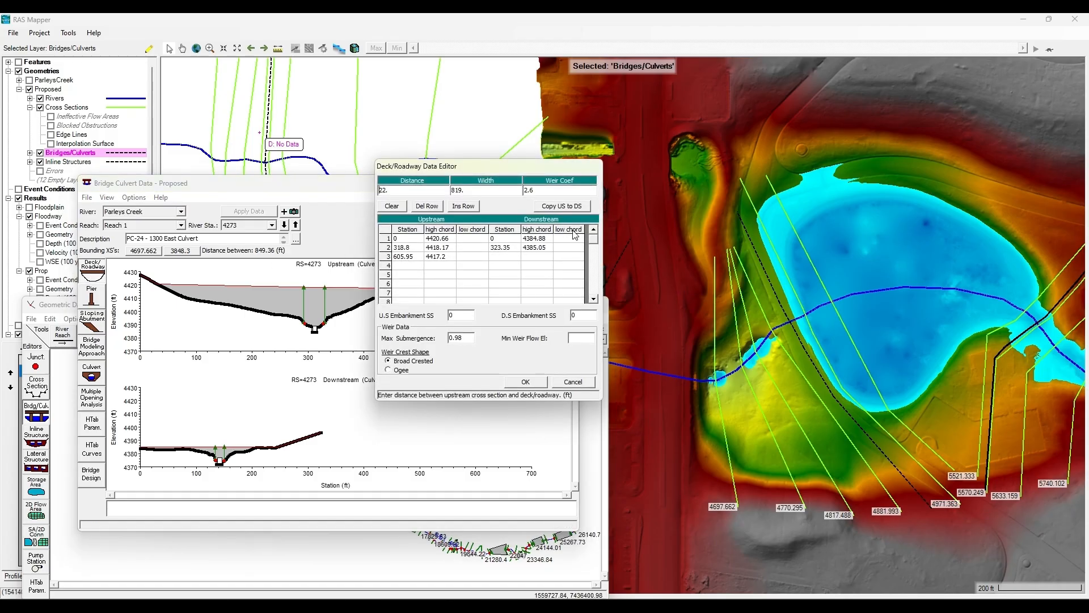
left_click(538, 382)
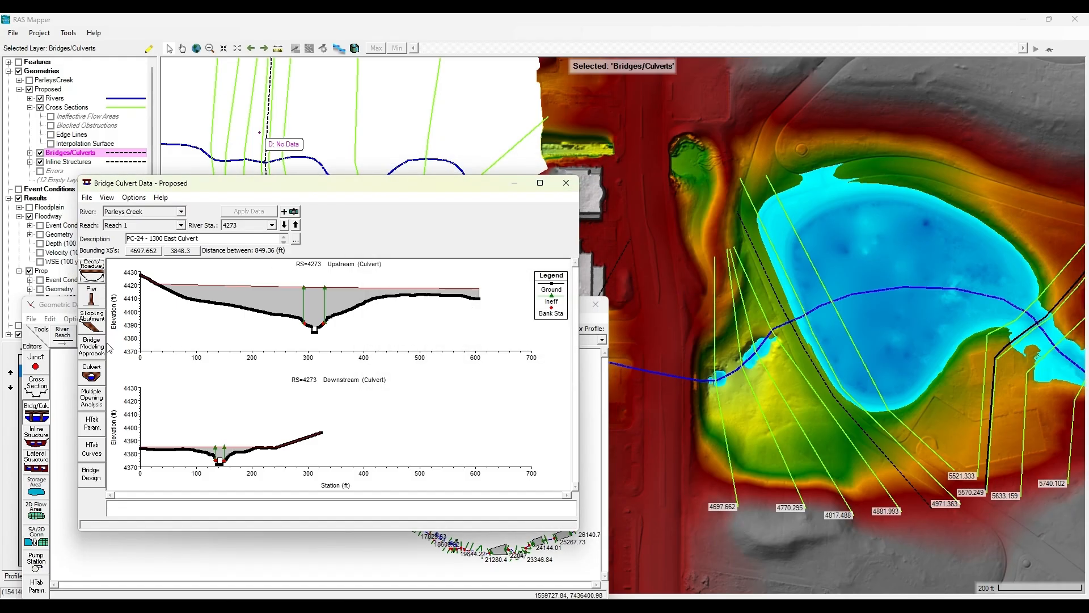
Step: Open the culvert data at river station 4273 and review the FHWA chart options and Barrel #1's centerline stations
left_click(91, 374)
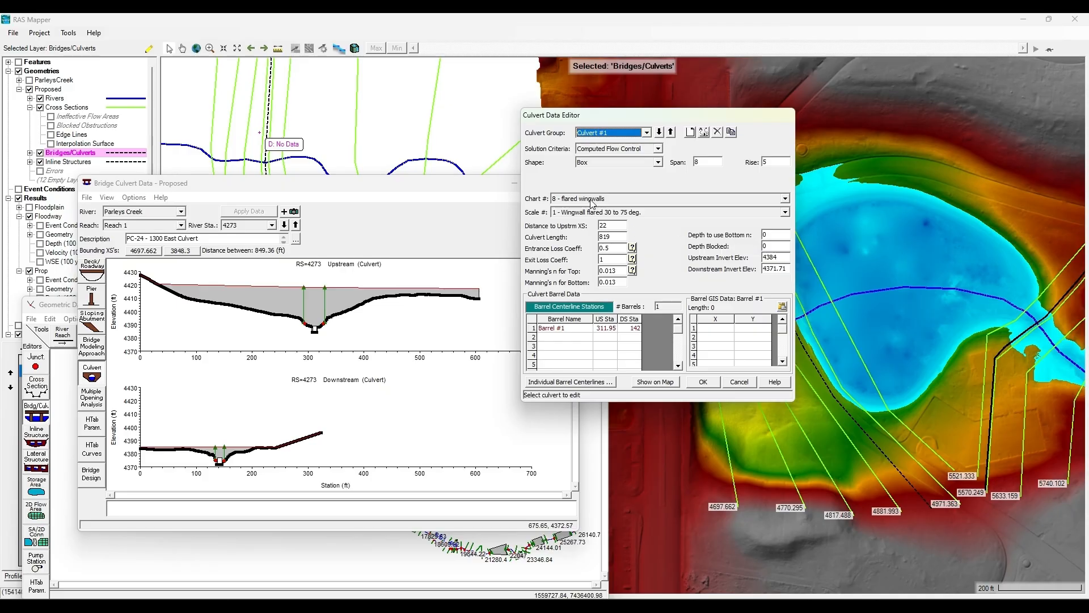
left_click(784, 199)
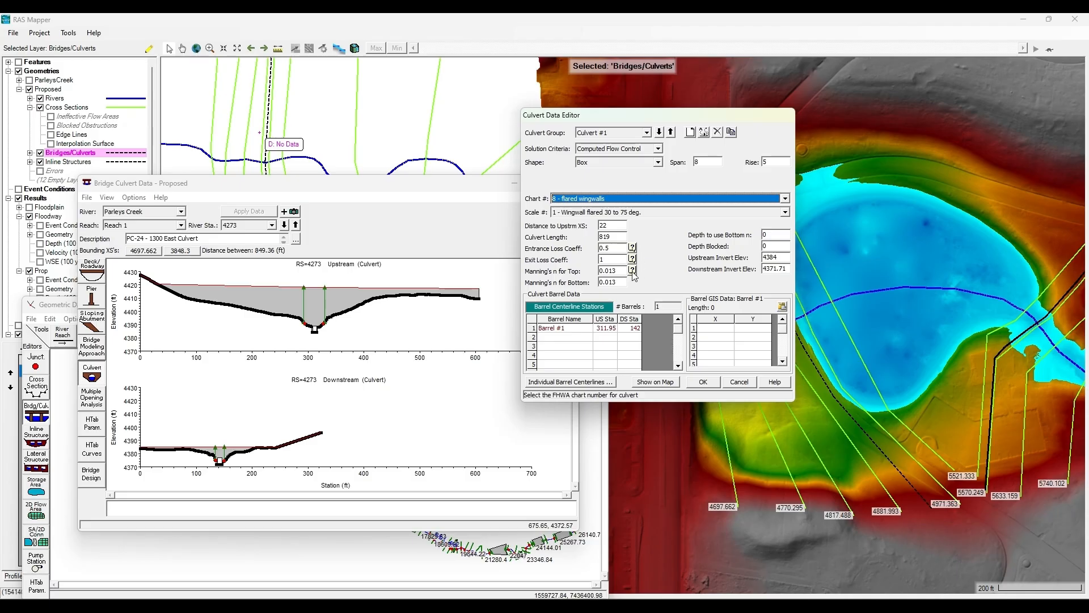
left_click(590, 337)
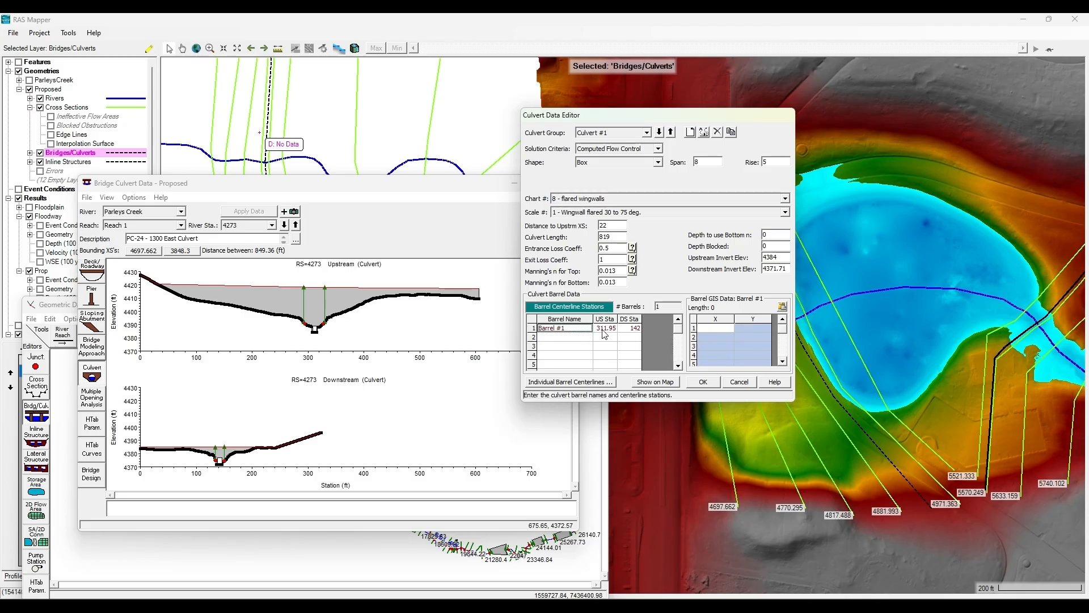
left_click(606, 329)
Step: Uncover the map, examine the river crossing at the pond's downstream edge up close, and close the culvert data
scroll(727, 424, "up", 4)
left_click_drag(685, 120, 342, 155)
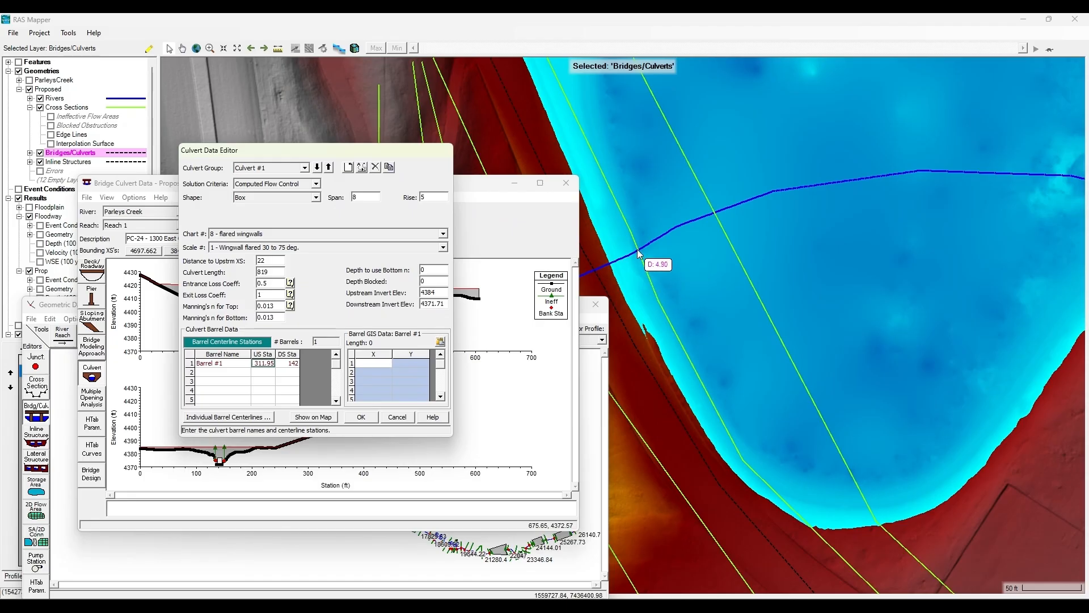
scroll(635, 244, "up", 3)
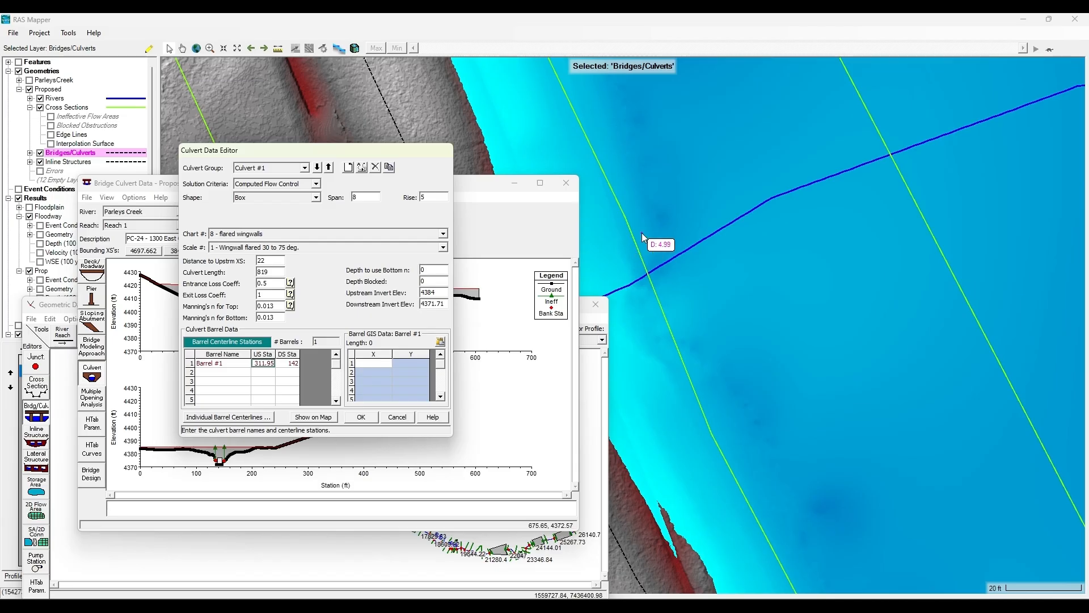
scroll(641, 233, "down", 2)
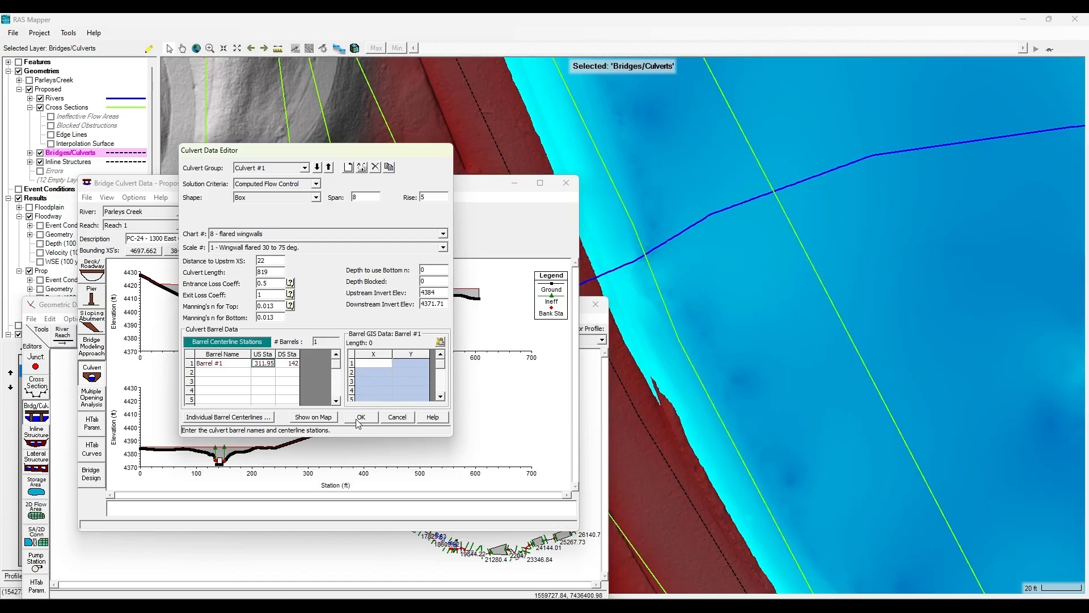
left_click(360, 417)
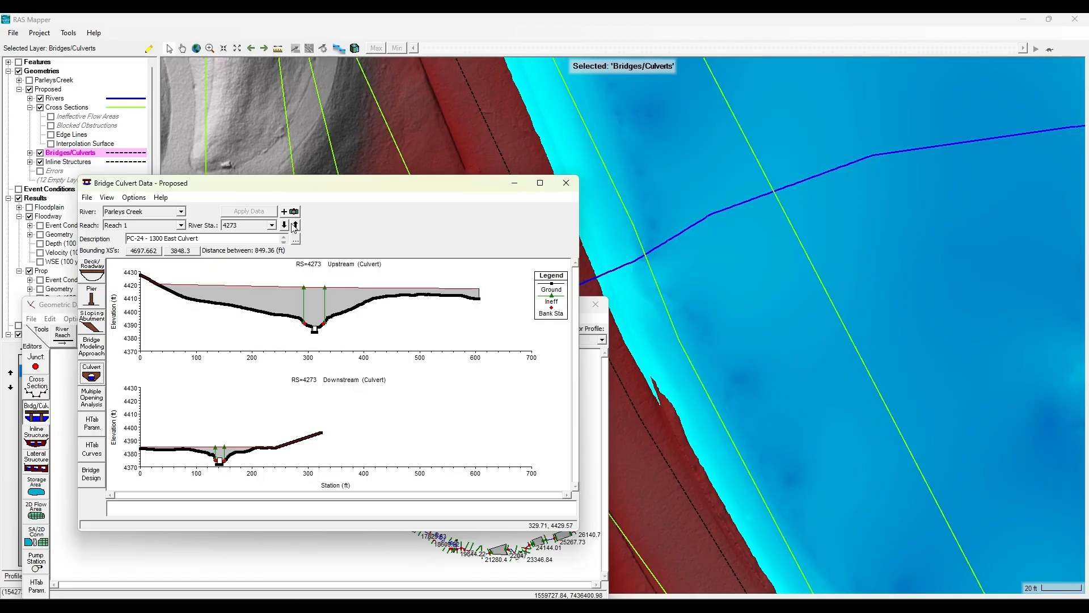
Step: Go to the Sugarhouse Park Ped Bridge at river station 5838 and place its deck/roadway data beside the plots
left_click(272, 226)
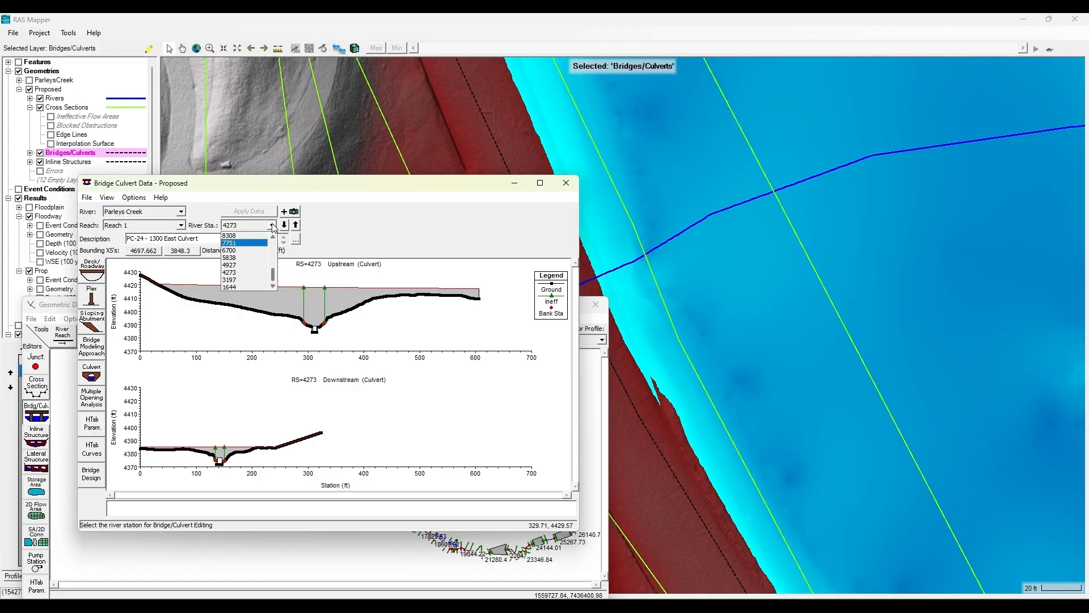
left_click(273, 226)
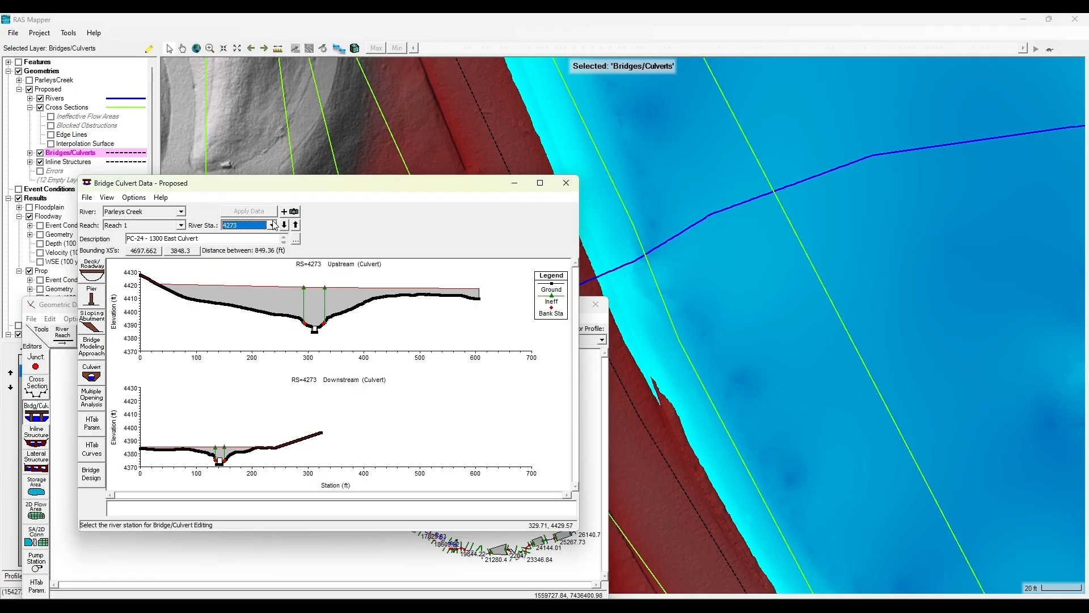
left_click(295, 225)
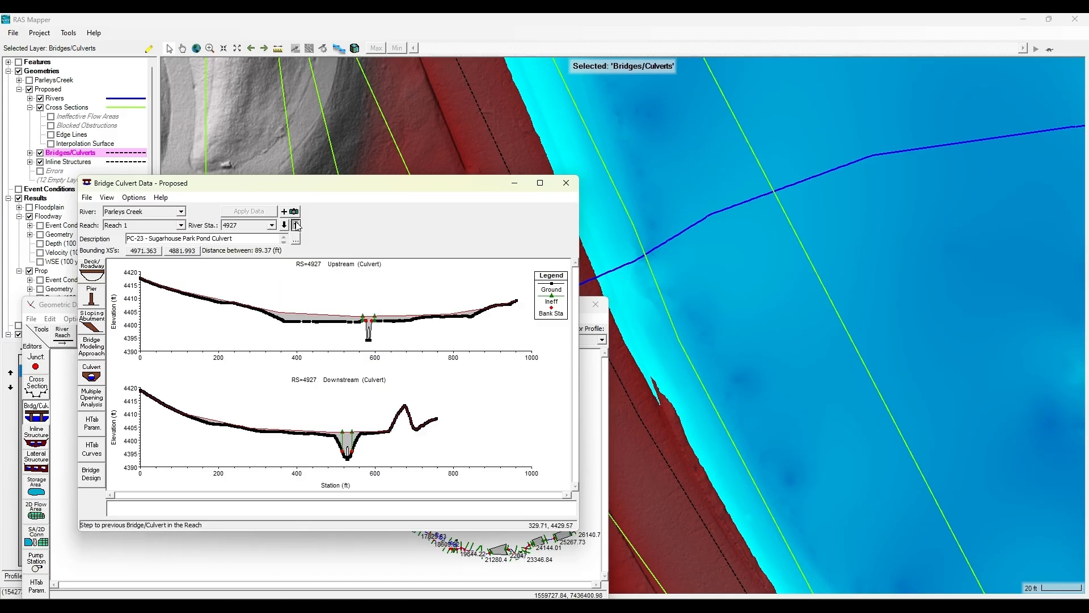
left_click(296, 225)
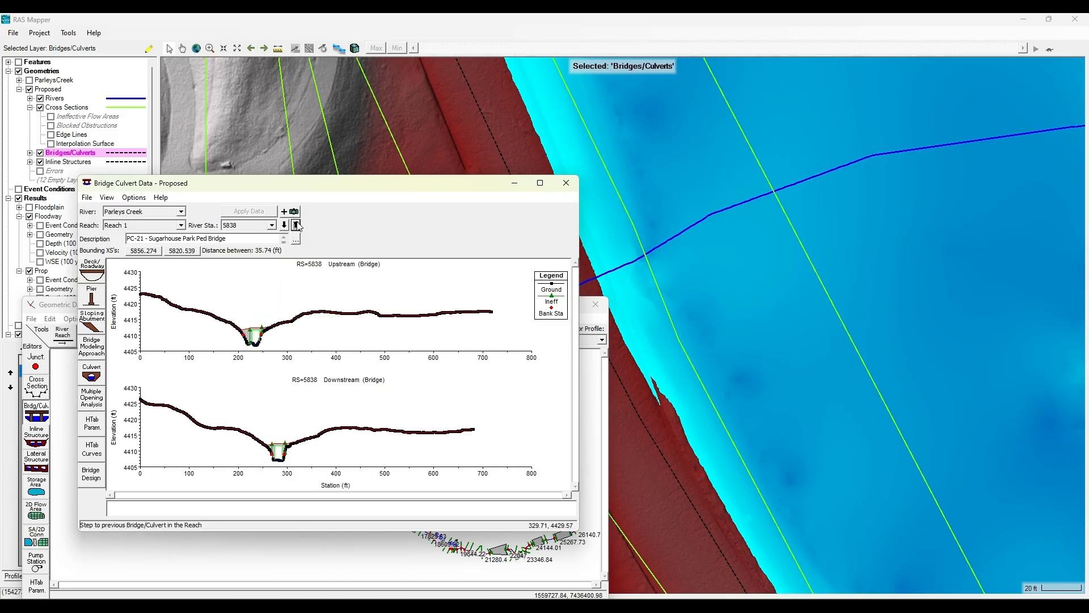
left_click(92, 269)
left_click_drag(484, 198, 718, 200)
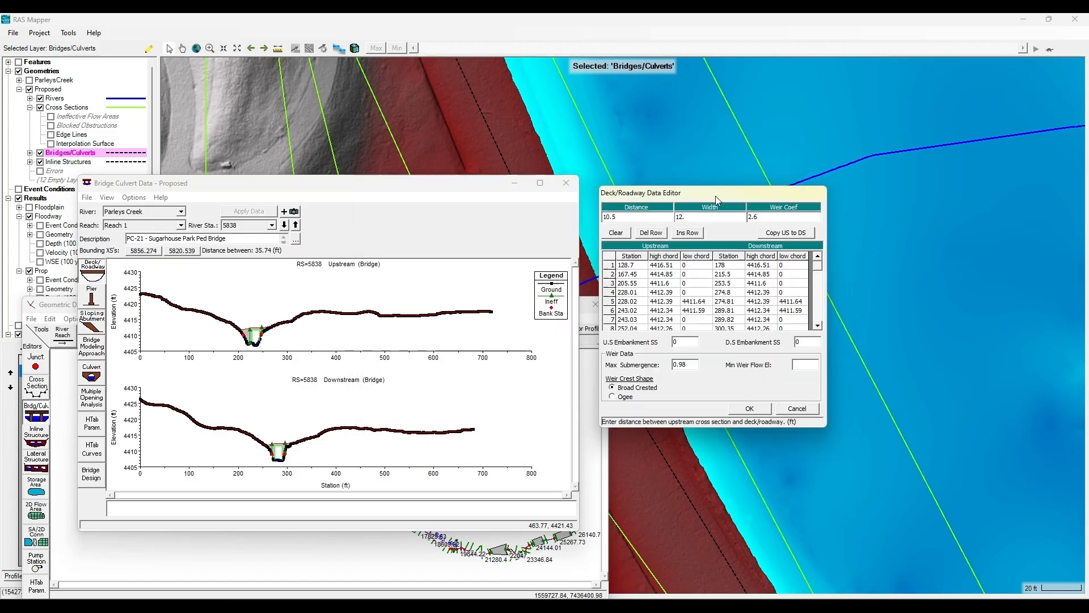
Step: Zoom in on the pedestrian bridge's upstream opening and compare it with the upstream low chord entries
right_click(369, 324)
left_click(391, 329)
left_click_drag(221, 317, 276, 347)
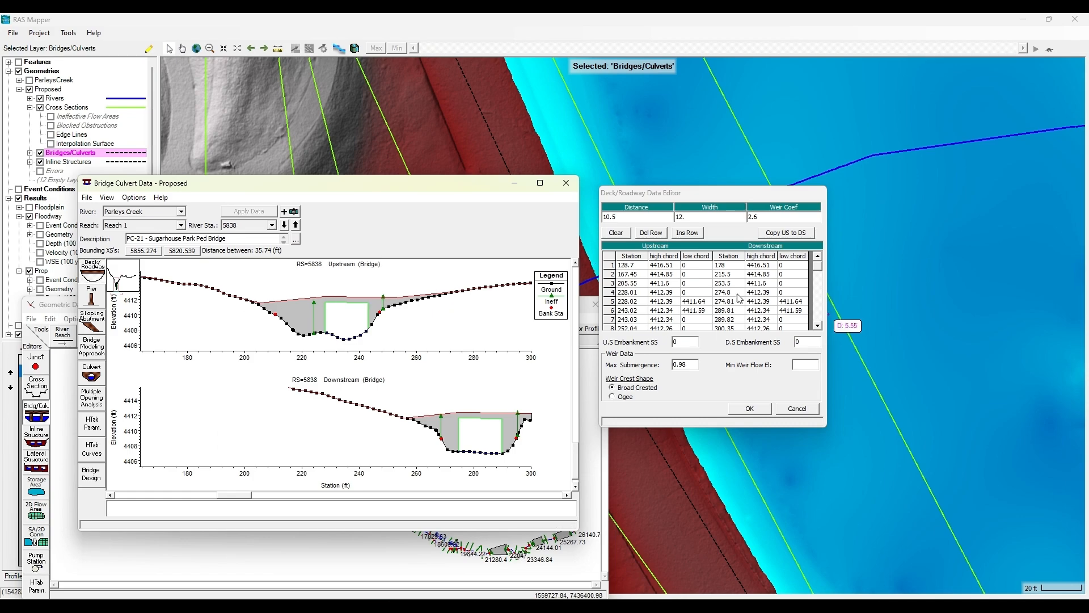
left_click(701, 310)
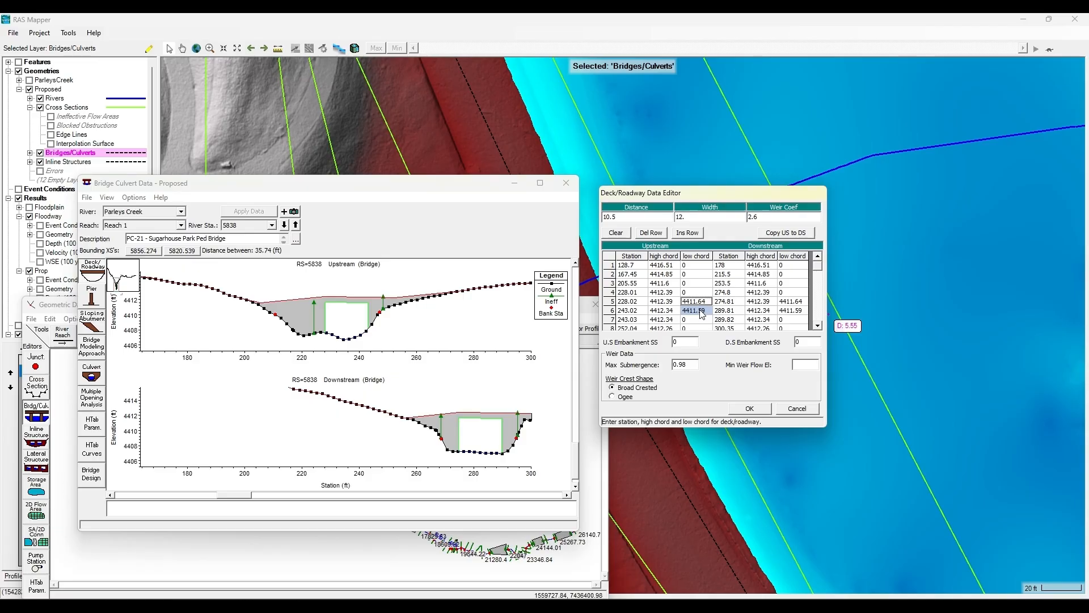
right_click(352, 286)
left_click(375, 295)
left_click_drag(306, 293, 406, 353)
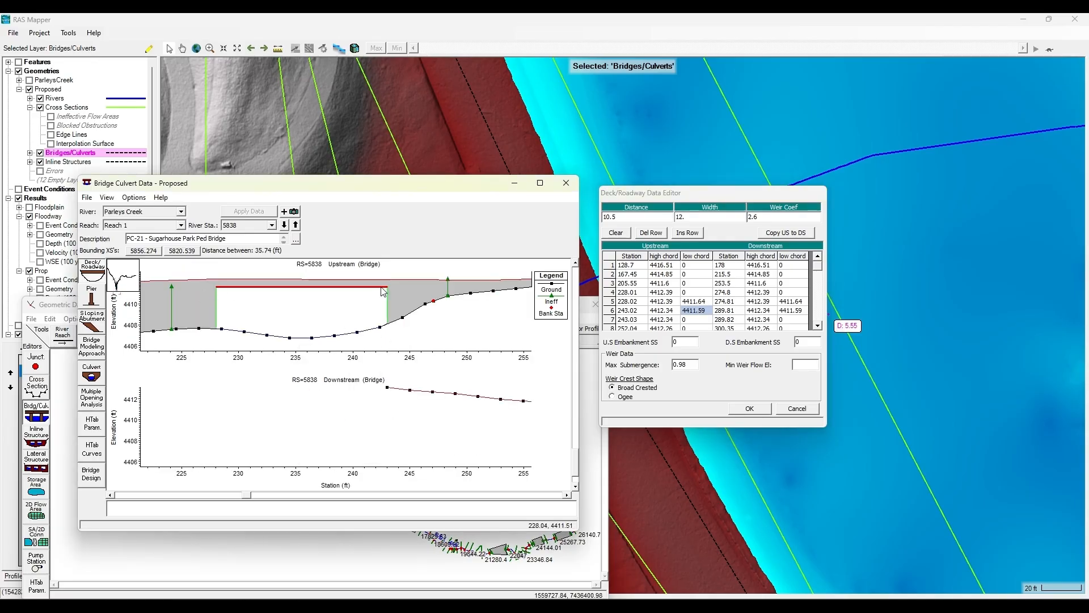
Step: Zoom back out to both bridge sections and close the deck/roadway data
right_click(492, 334)
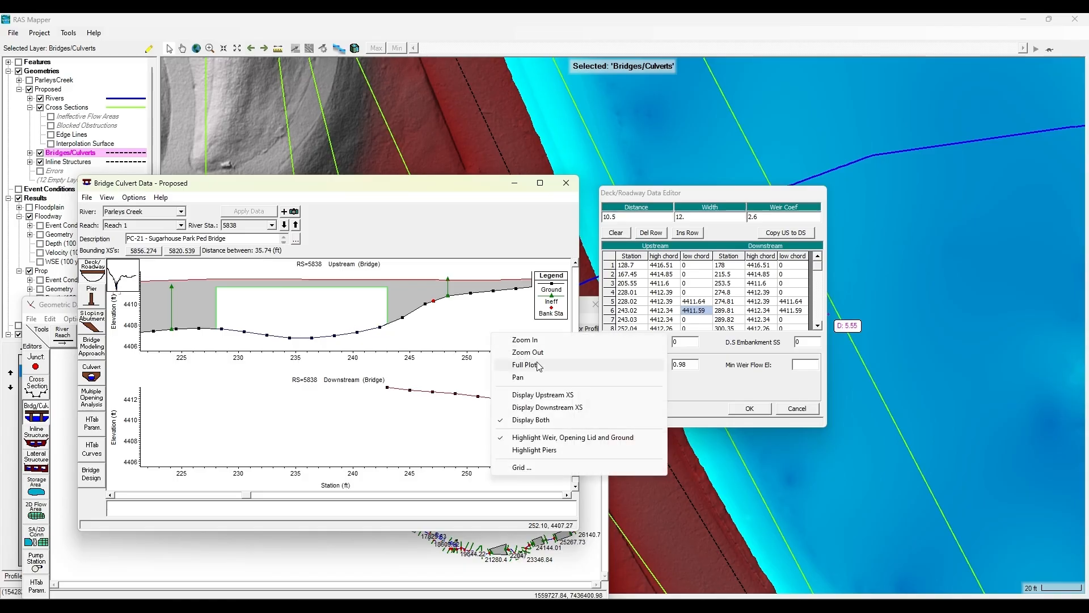
left_click(539, 366)
right_click(392, 334)
left_click(434, 359)
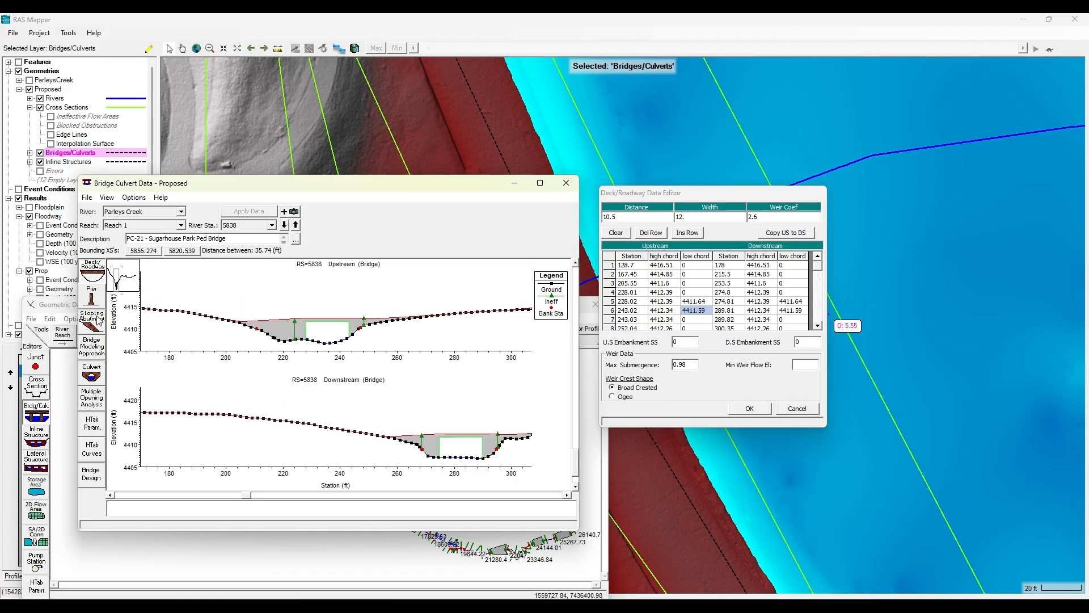
left_click(748, 409)
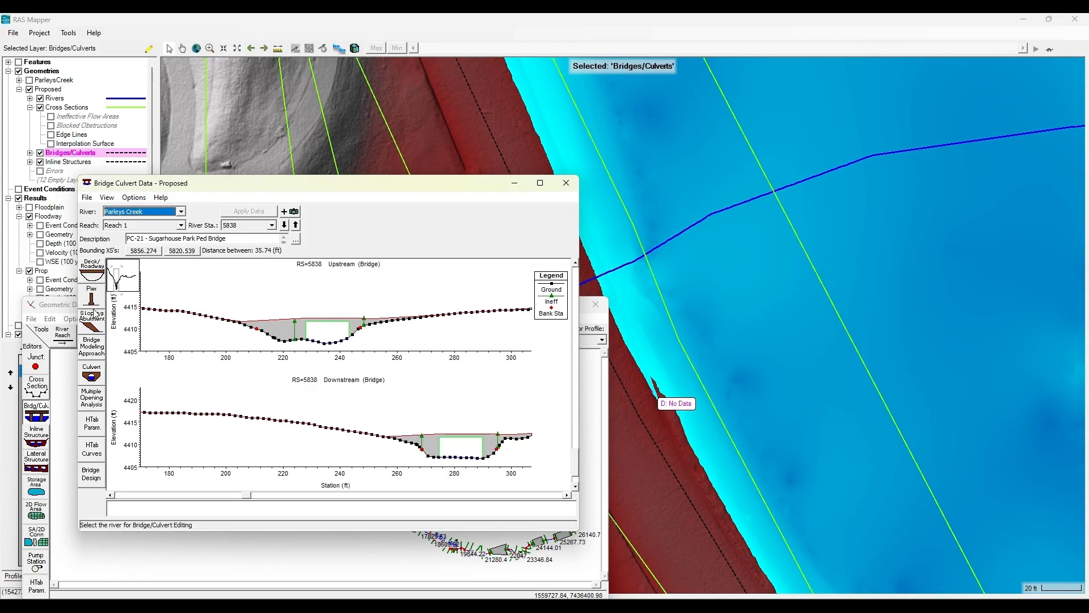
Step: Check the bridge's pier data and the ineffective flow areas at upstream bounding cross section 5856.274, leaving them unchanged
left_click(91, 296)
left_click(328, 286)
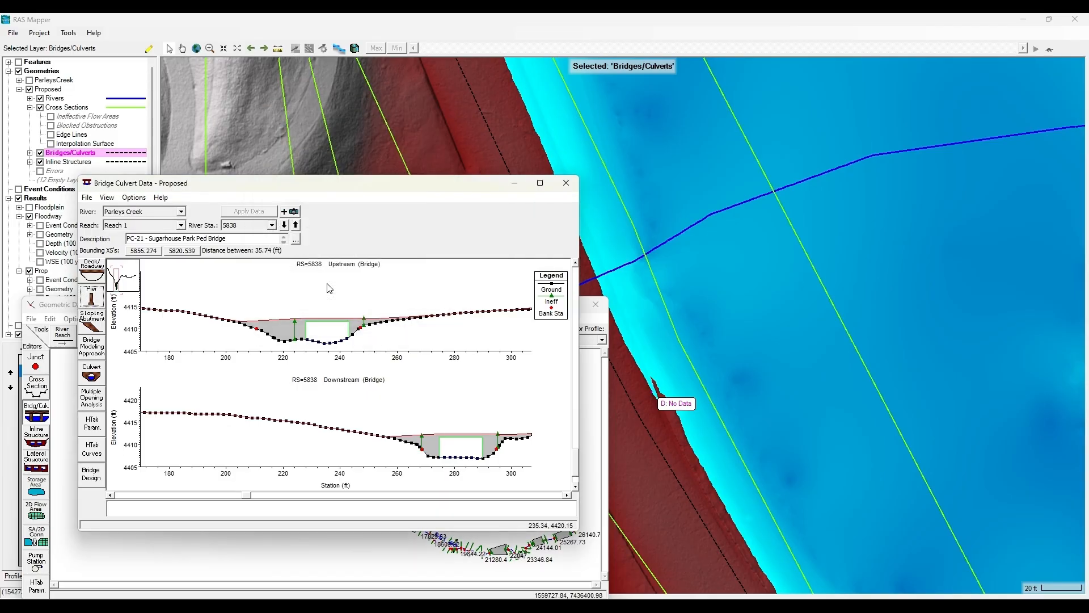
left_click(155, 252)
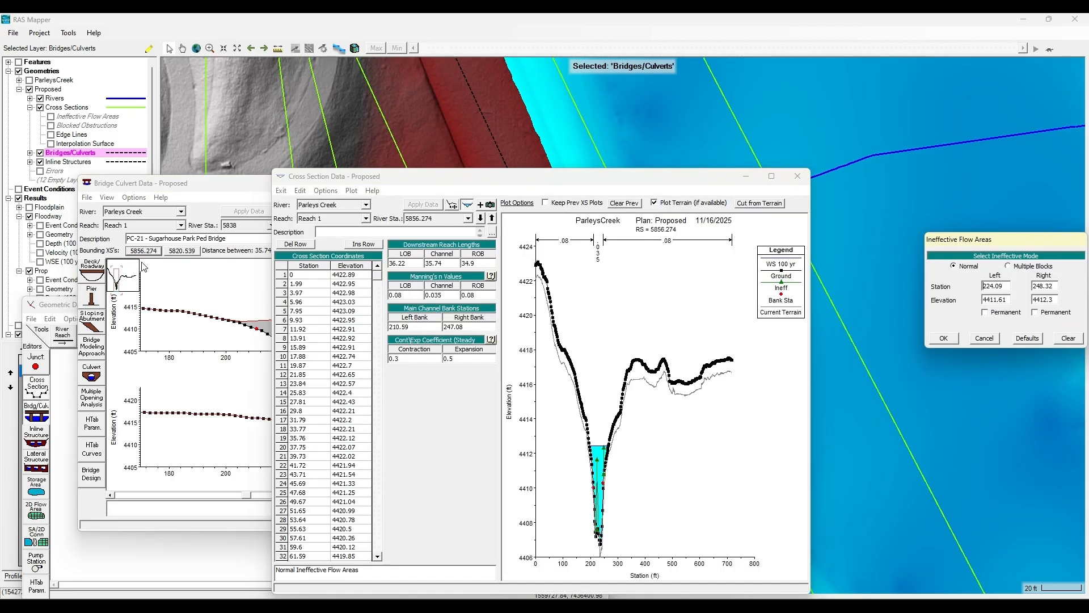
left_click(987, 339)
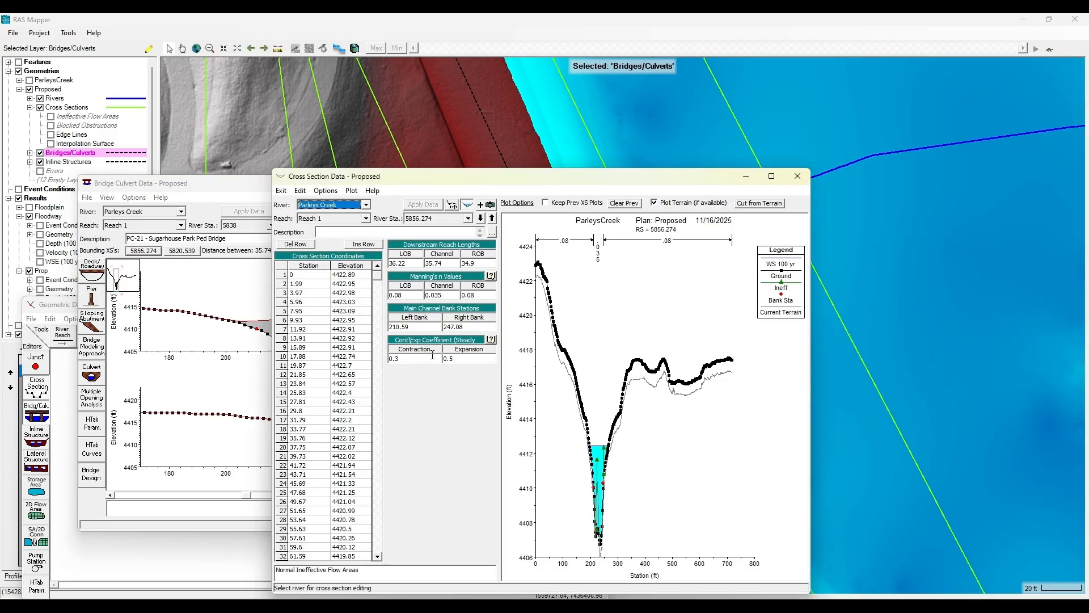
left_click(798, 176)
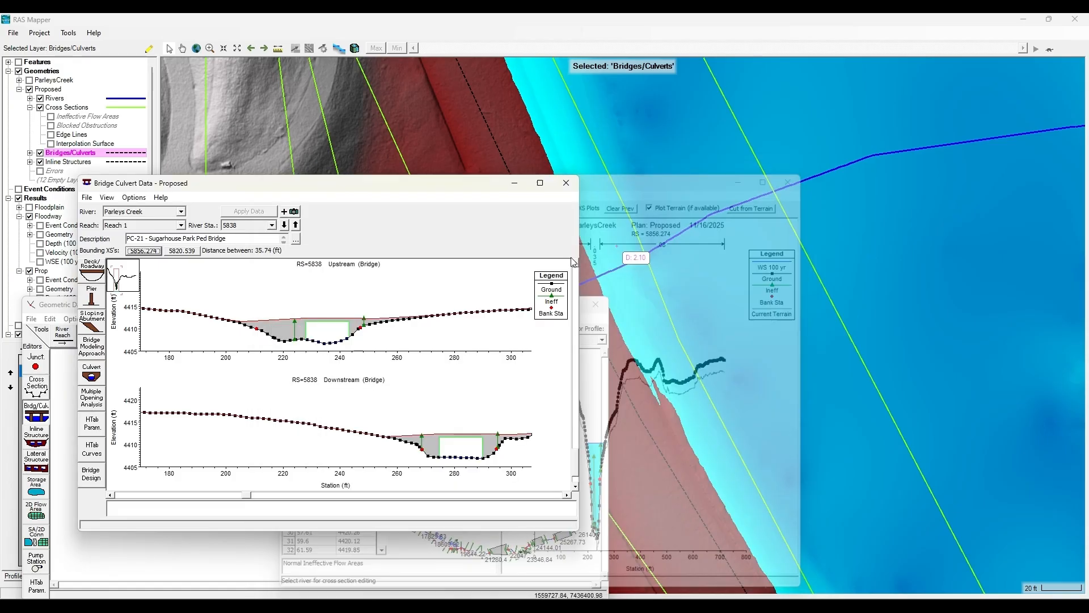
Step: Close the bridge/culvert and geometric data editors and examine the Prop 100 yr depth map from the pond upstream along the creek
left_click(567, 183)
left_click_drag(432, 309, 473, 257)
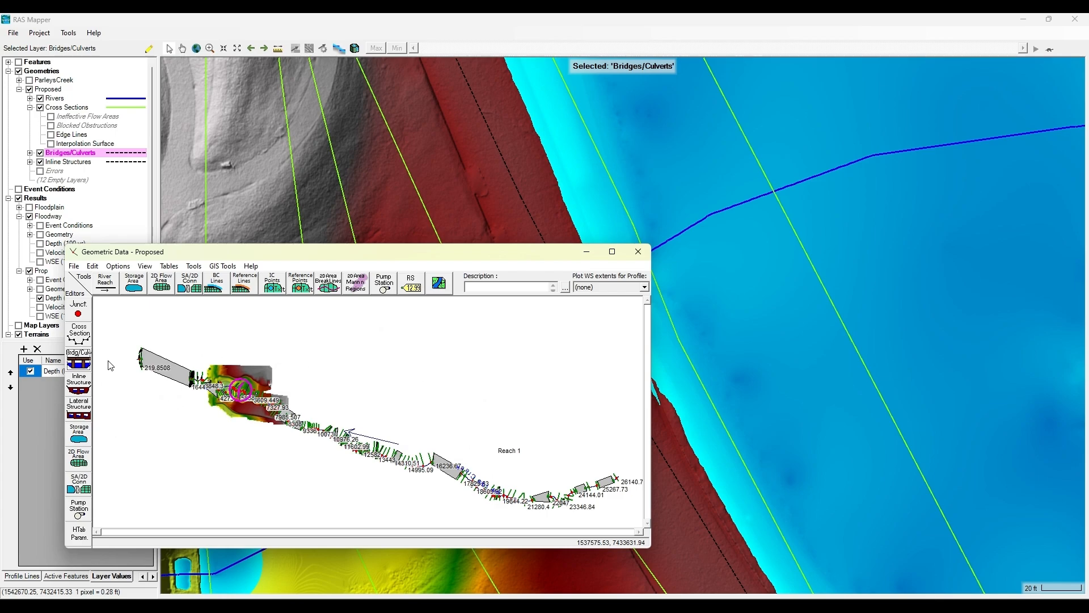
left_click(638, 251)
scroll(595, 273, "down", 3)
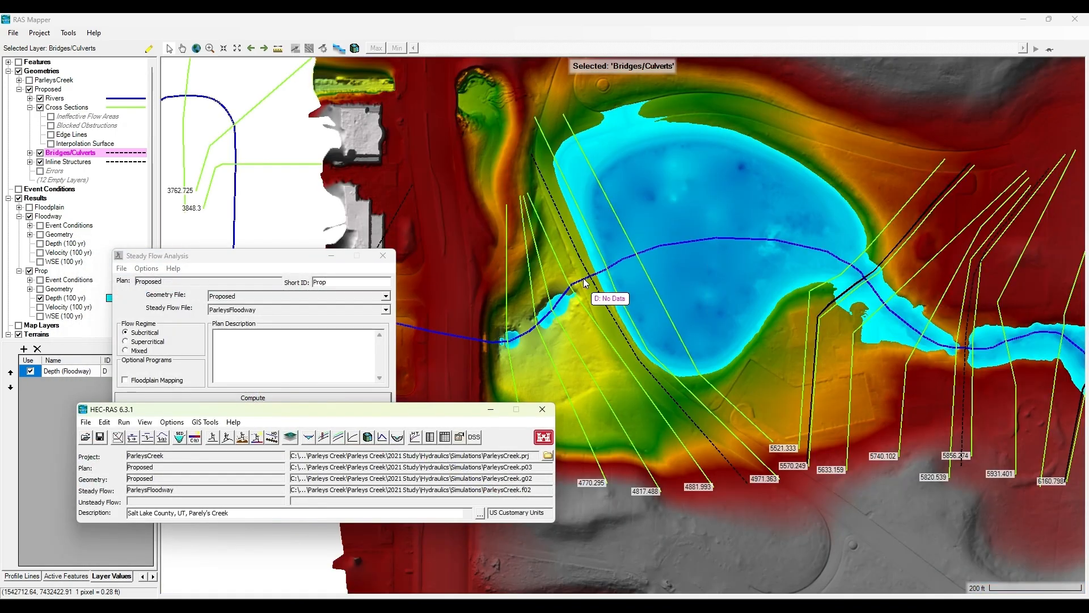
left_click_drag(706, 285, 540, 292)
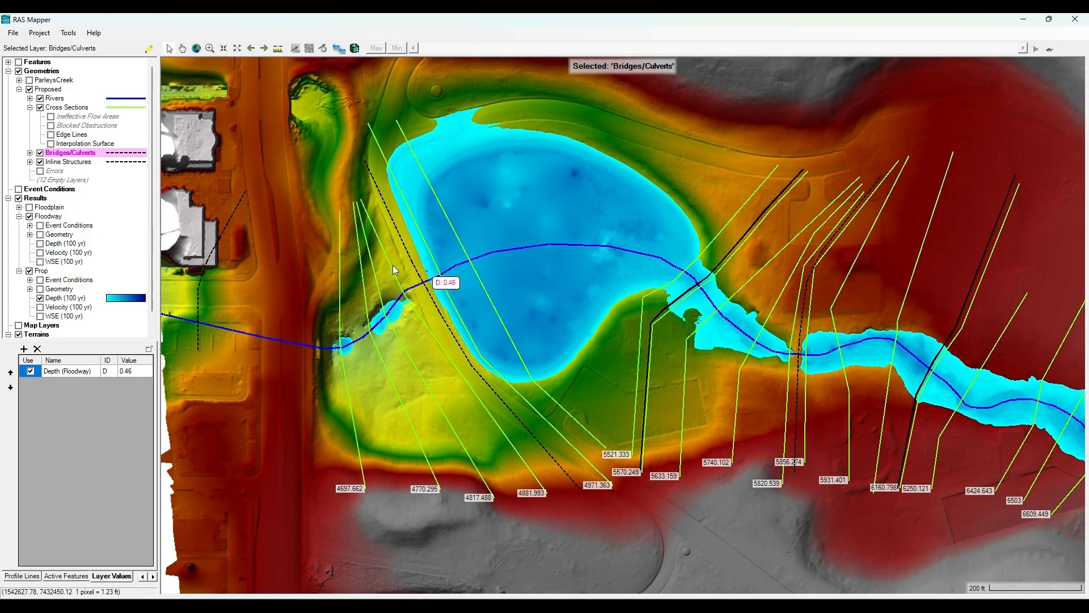
left_click_drag(646, 292, 393, 254)
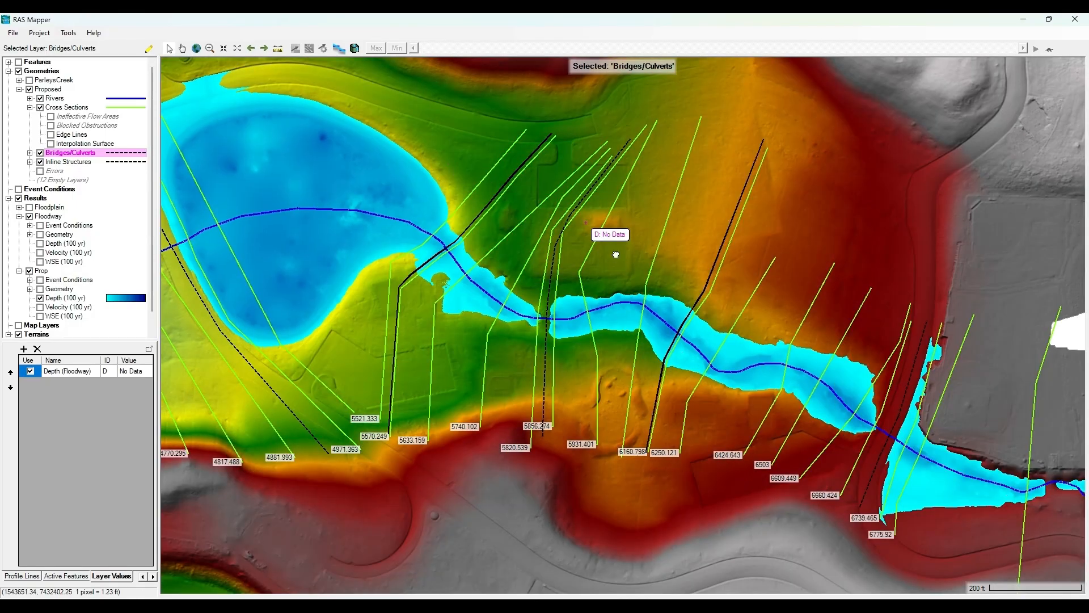
left_click_drag(610, 249, 506, 272)
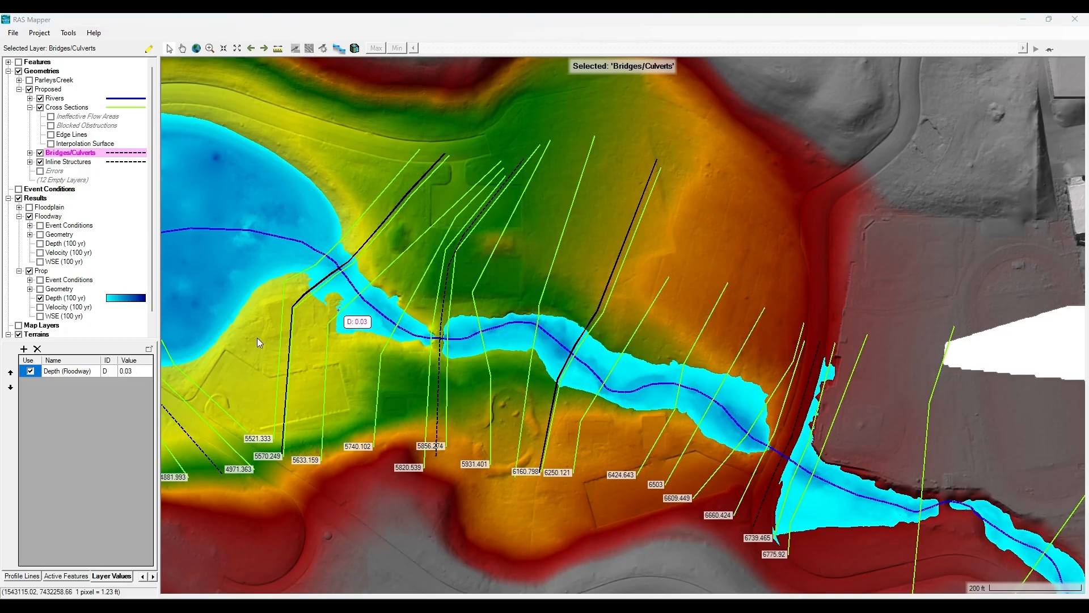
Step: Add a channel line modification layer named Proposed to the Terrain
scroll(390, 293, "down", 3)
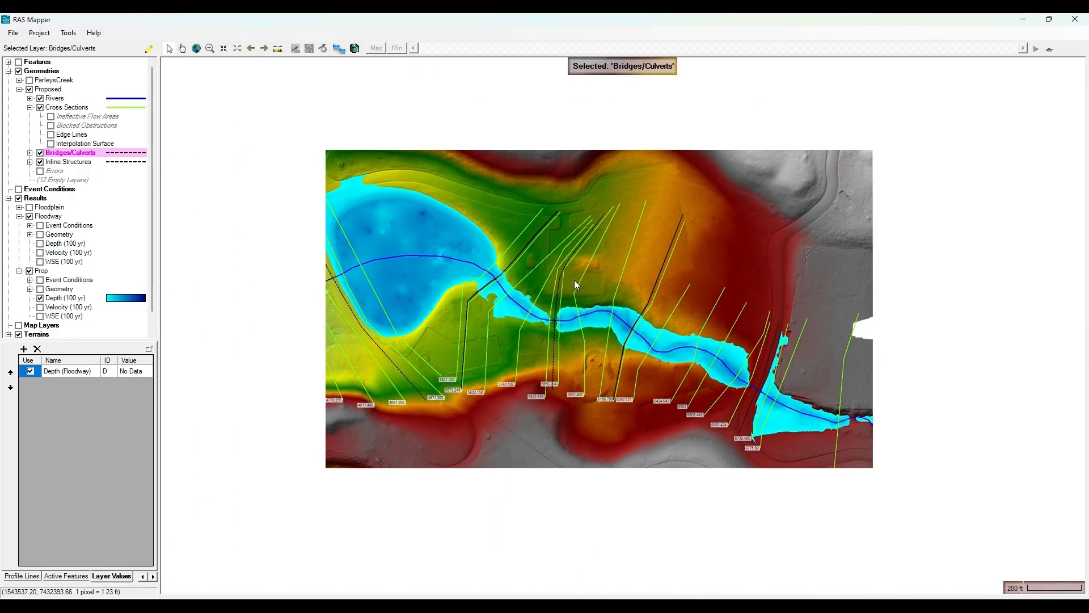
scroll(109, 238, "down", 1)
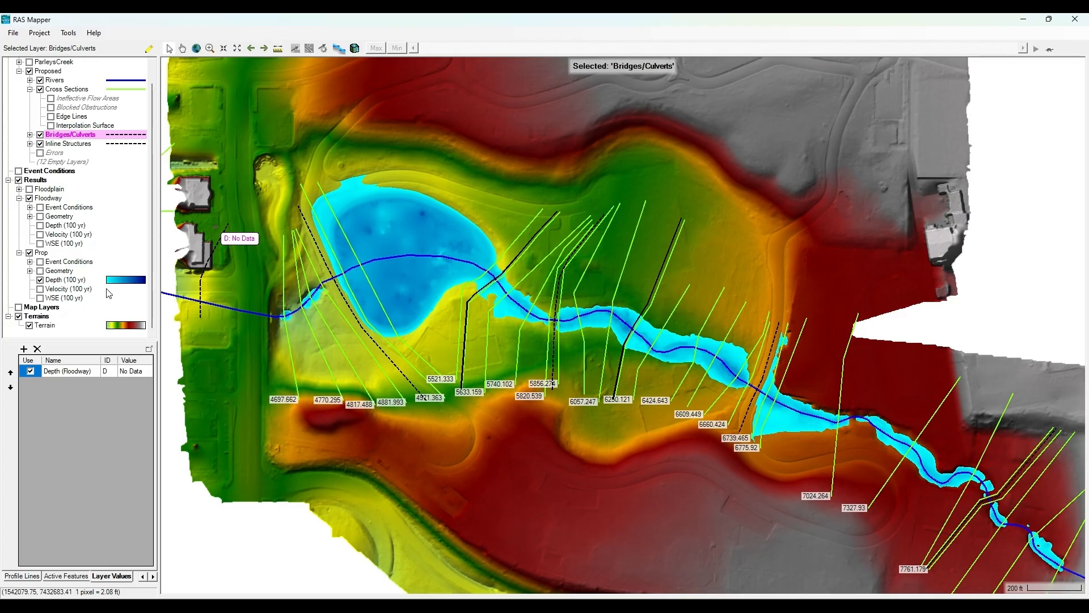
scroll(108, 297, "up", 1)
scroll(108, 297, "down", 1)
scroll(700, 323, "up", 3)
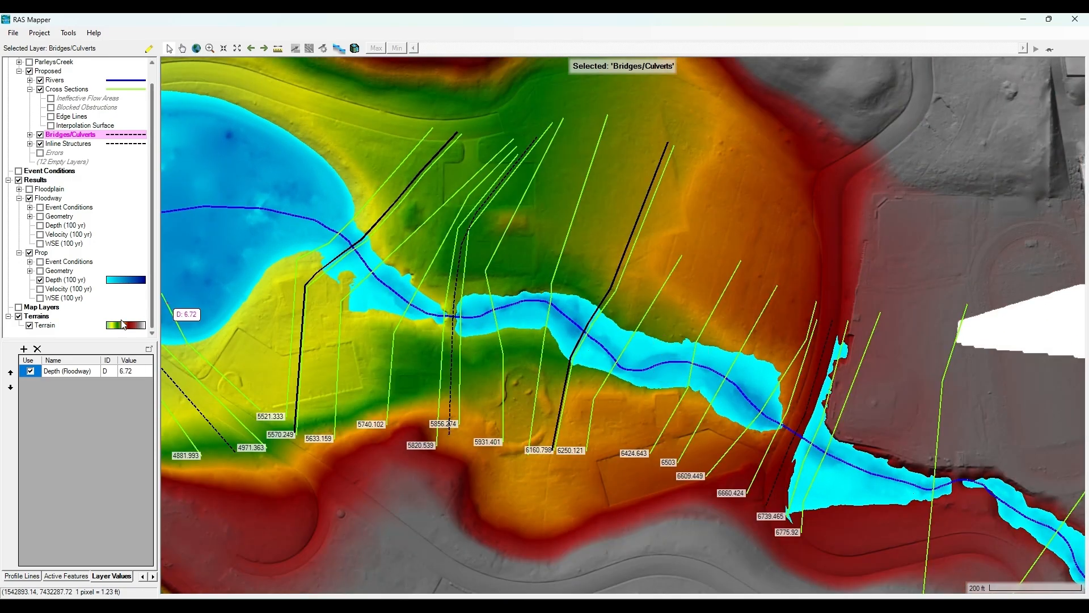
right_click(50, 328)
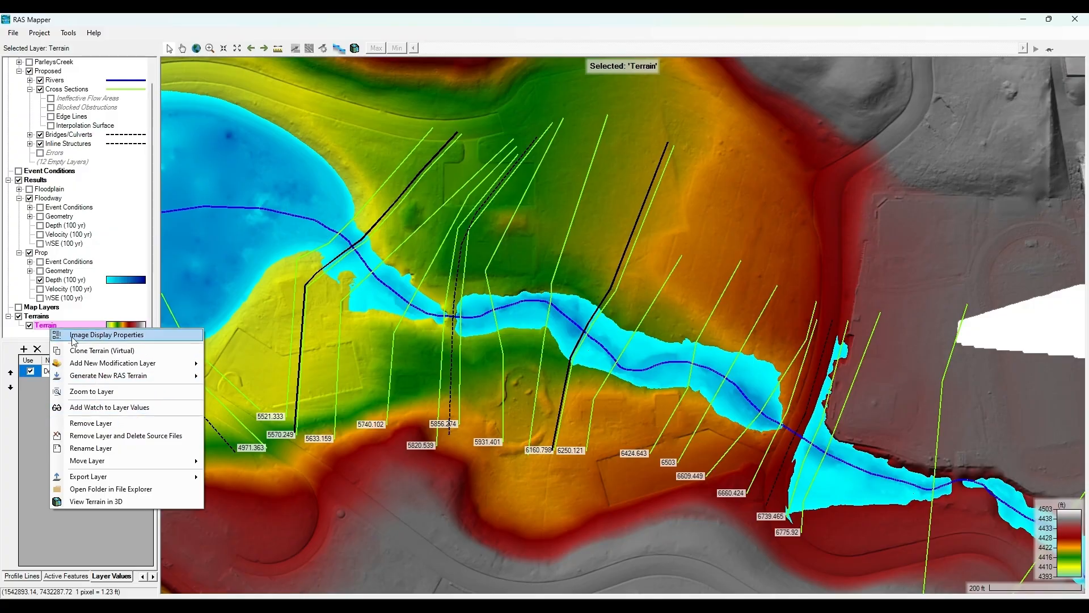
mouse_move(103, 368)
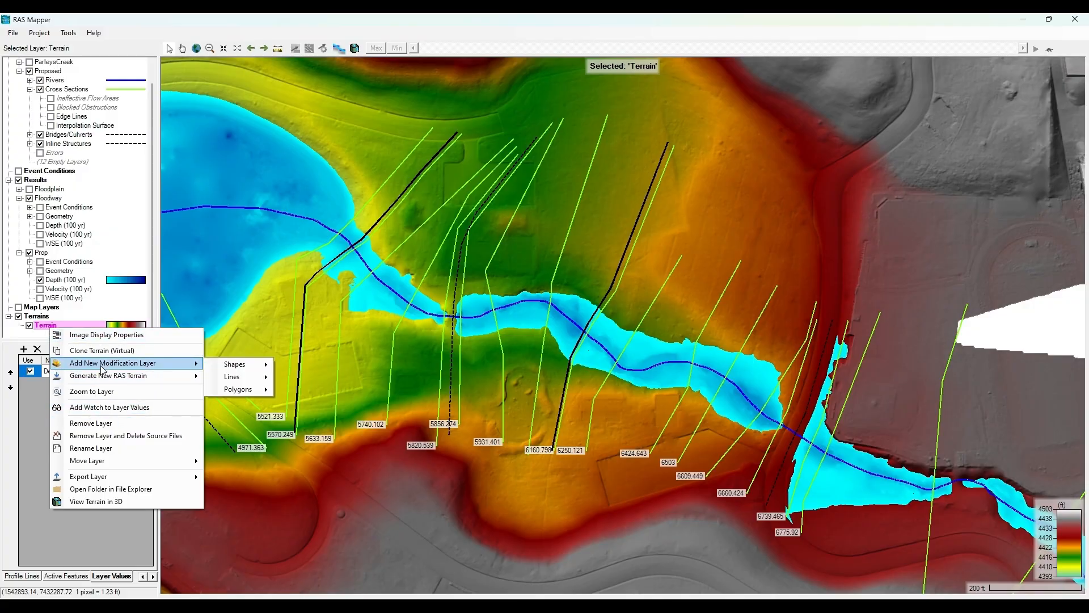
mouse_move(244, 377)
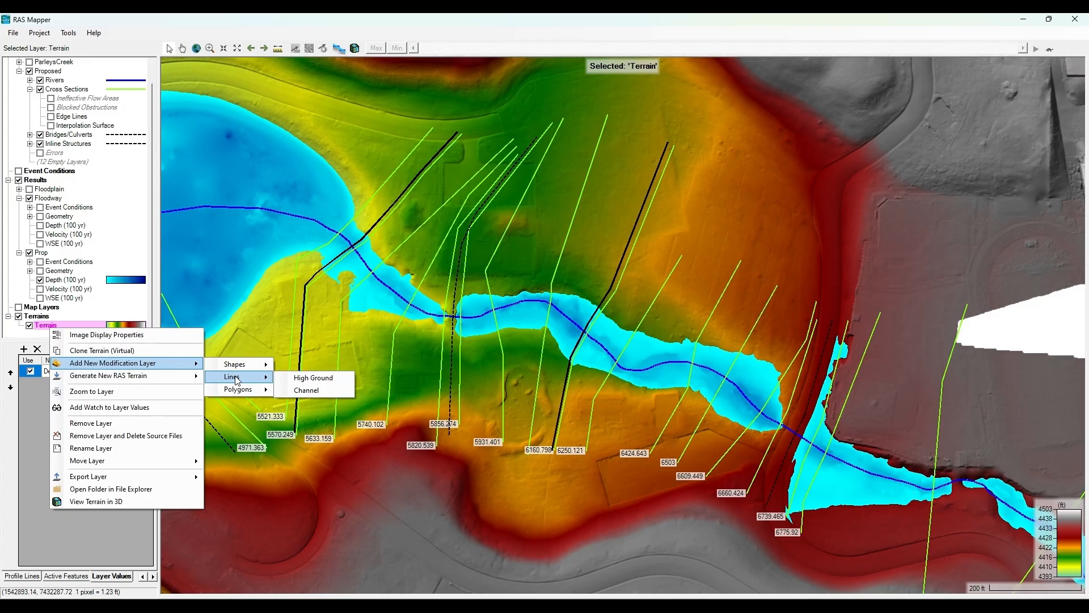
left_click(312, 388)
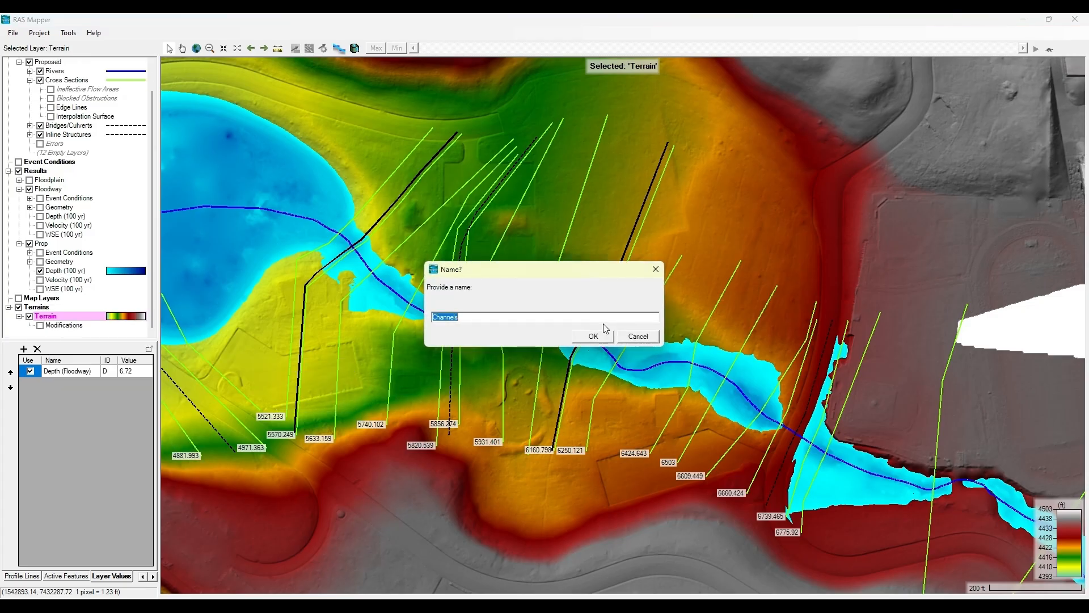
type("Proposed")
key("Return")
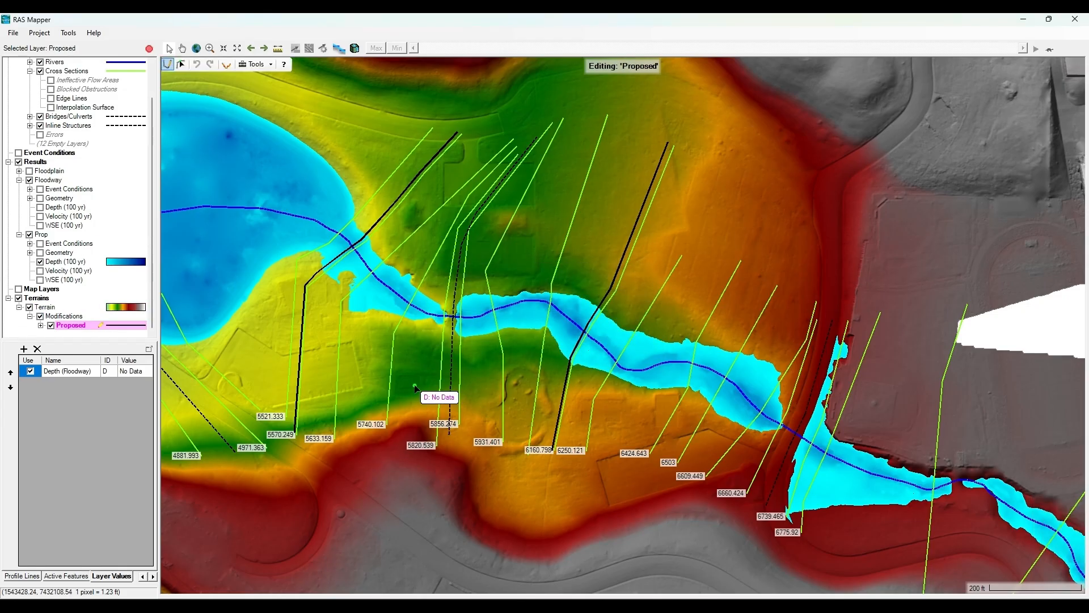
Step: Draw a straight channel line about 322 ft long across the creek bend, from near cross section 6424.643 downstream to near 6057.247
scroll(765, 393, "up", 1)
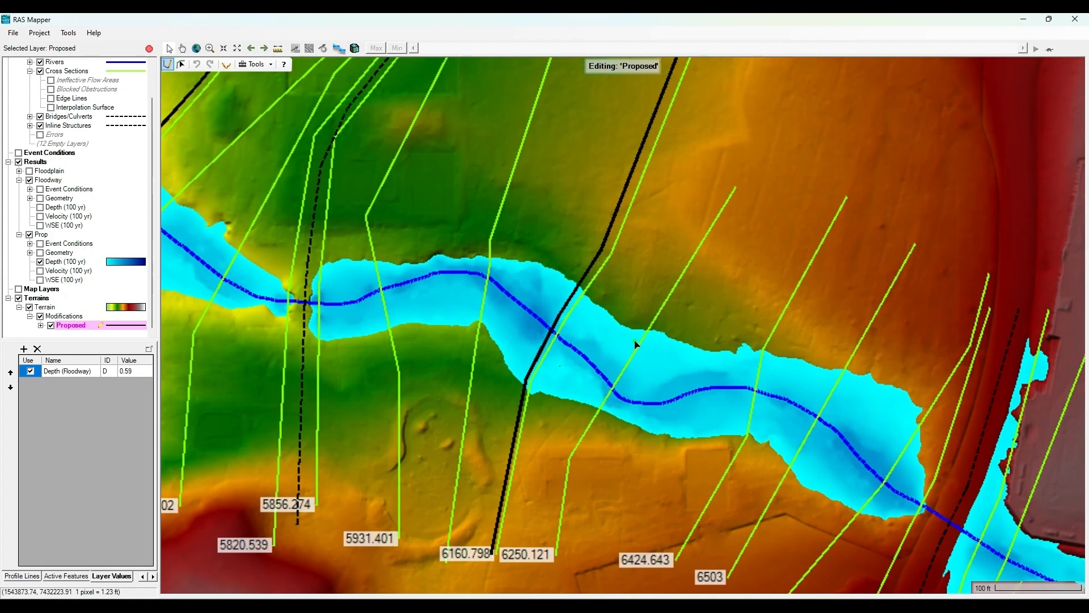
scroll(765, 393, "up", 1)
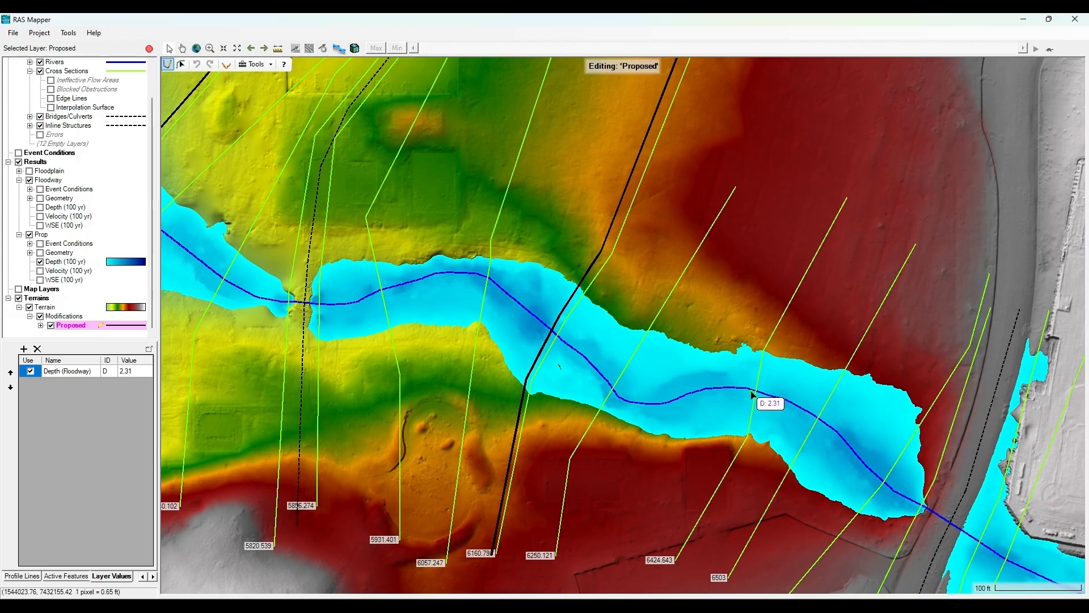
left_click(735, 380)
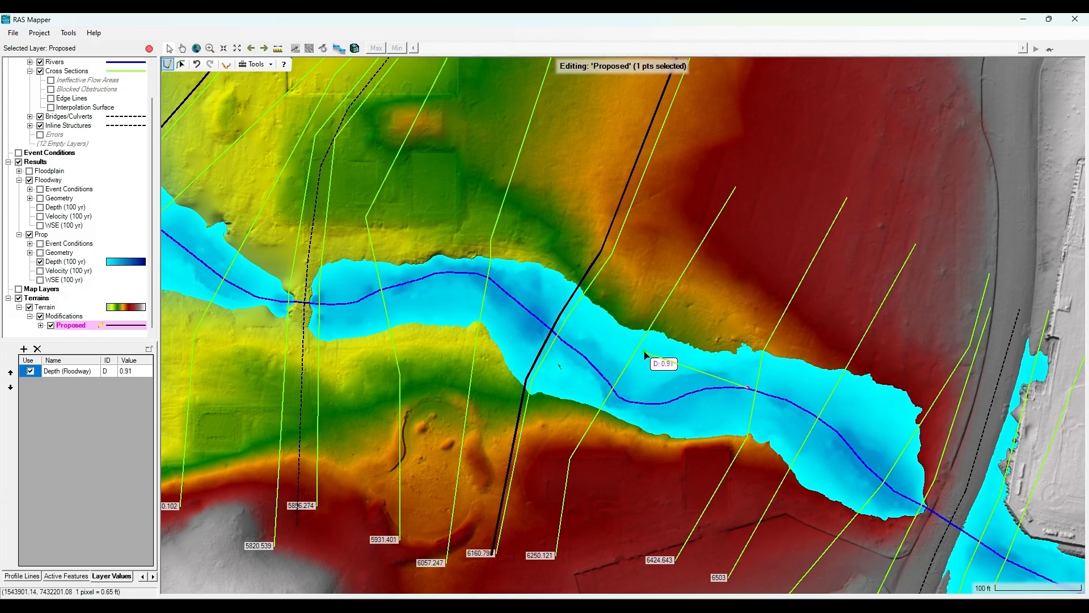
double_click(490, 281)
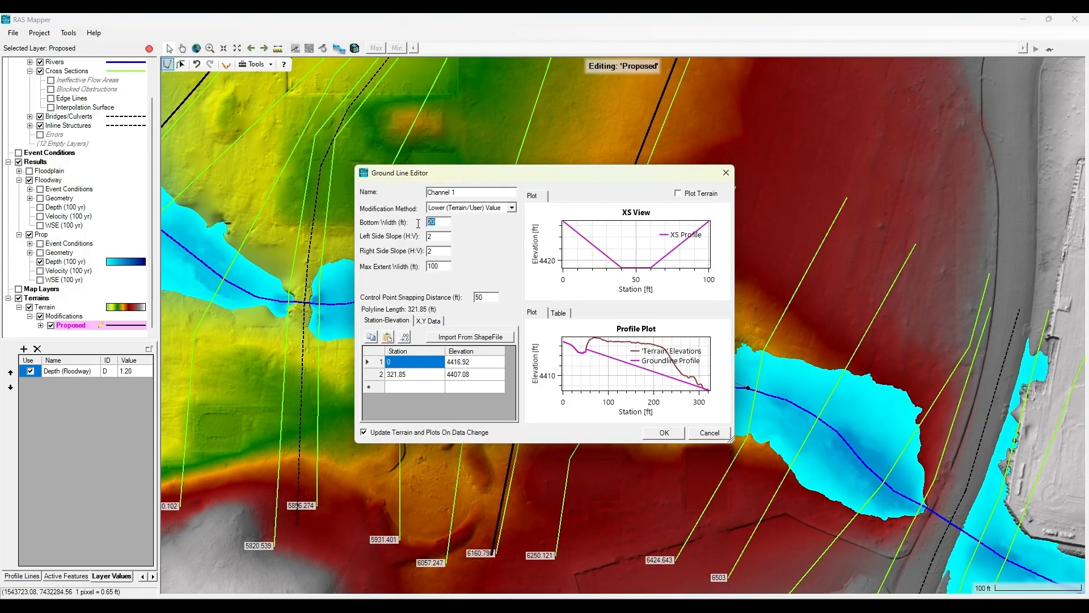
Step: Set the new channel's bottom width to 30 ft and maximum extent width to 120 ft, check its profile, and accept the ground line
type("30")
key("Tab")
key("Tab")
key("Tab")
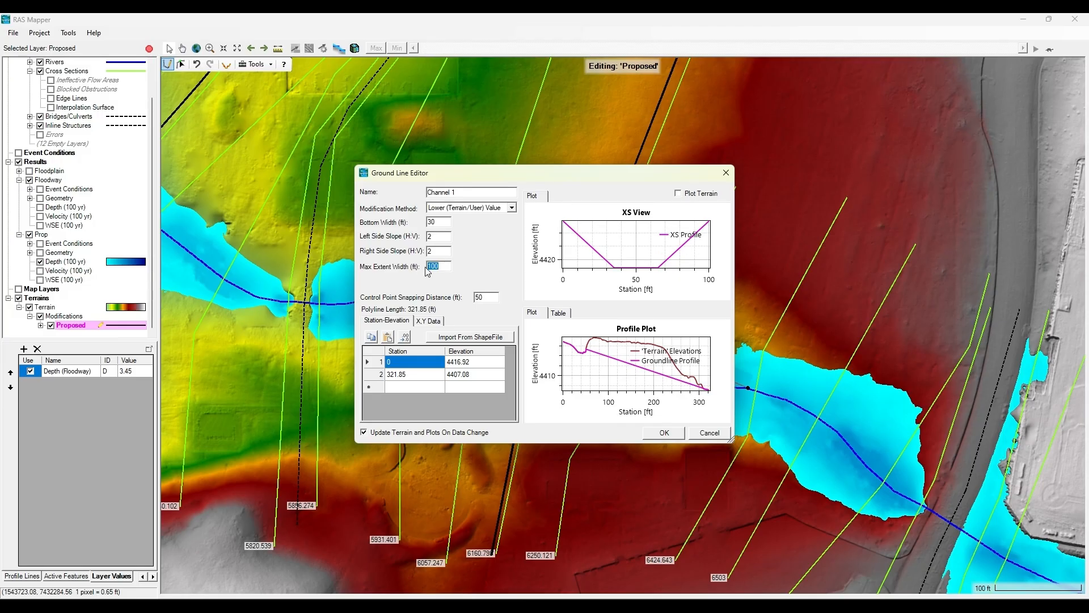
type("120")
double_click(432, 238)
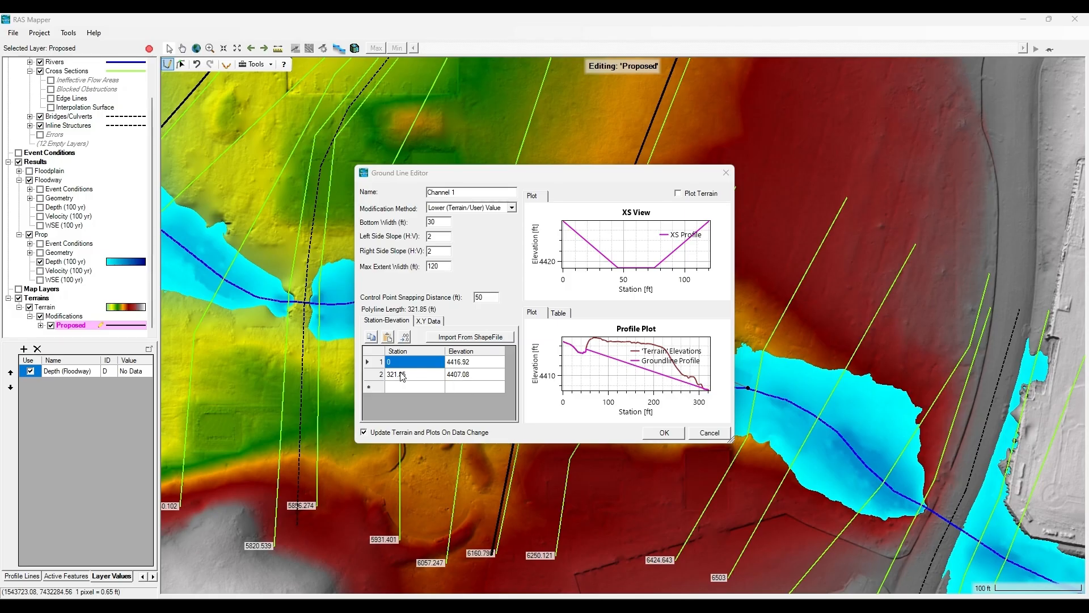
left_click(493, 366)
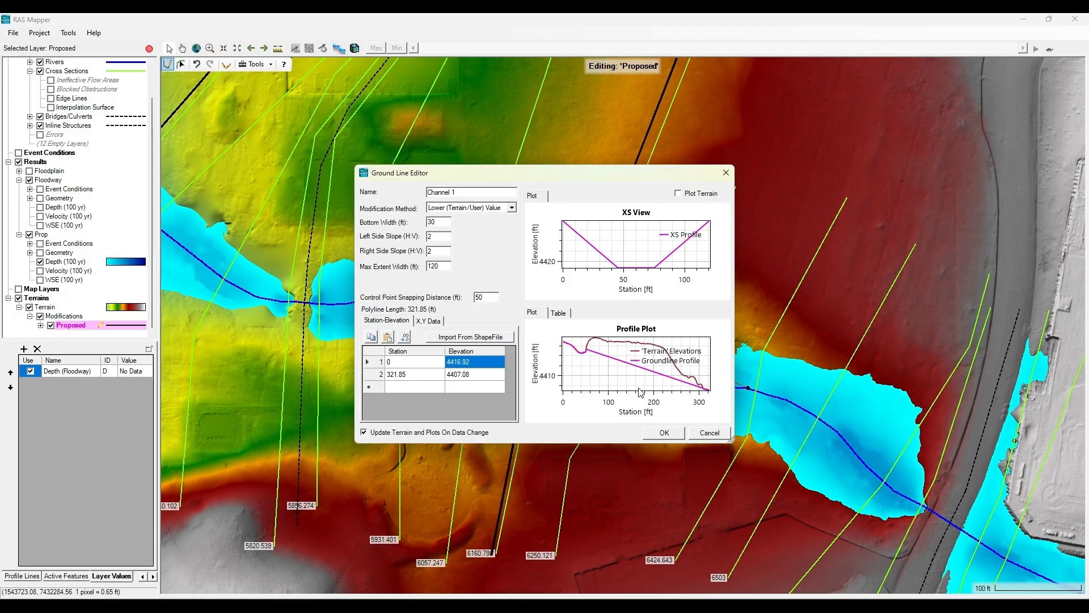
mouse_move(676, 388)
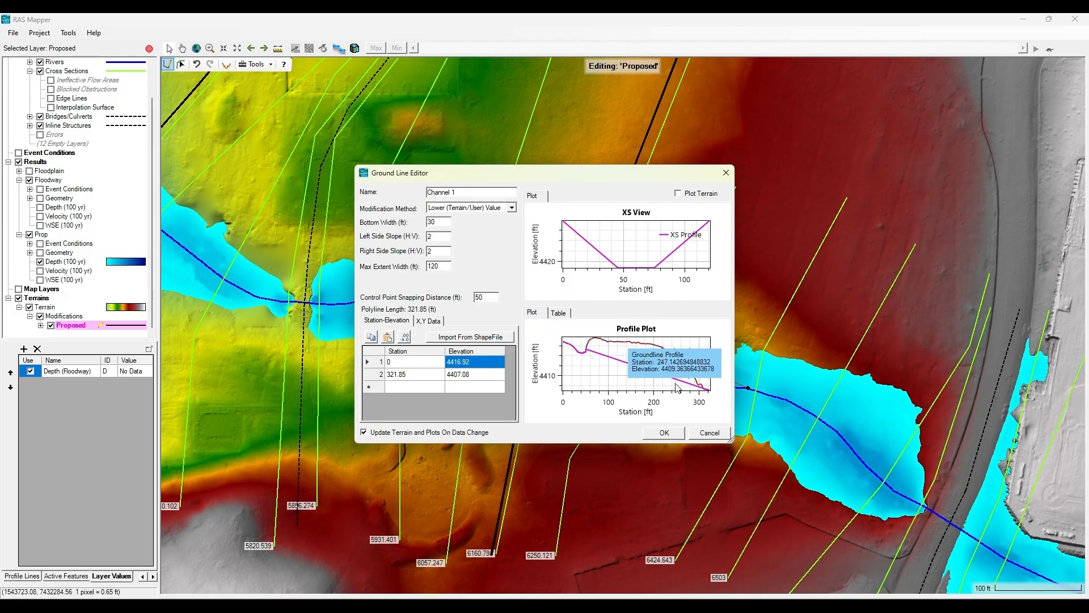
left_click(662, 433)
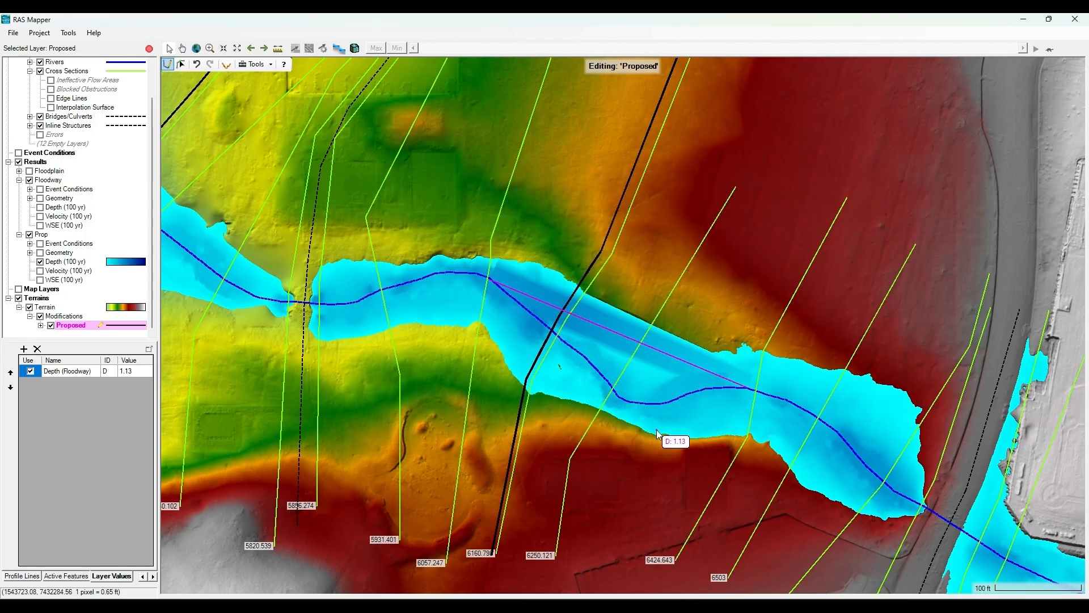
Step: Hide the Prop 100 yr depth map and save the edits to the terrain's Modifications
left_click(40, 262)
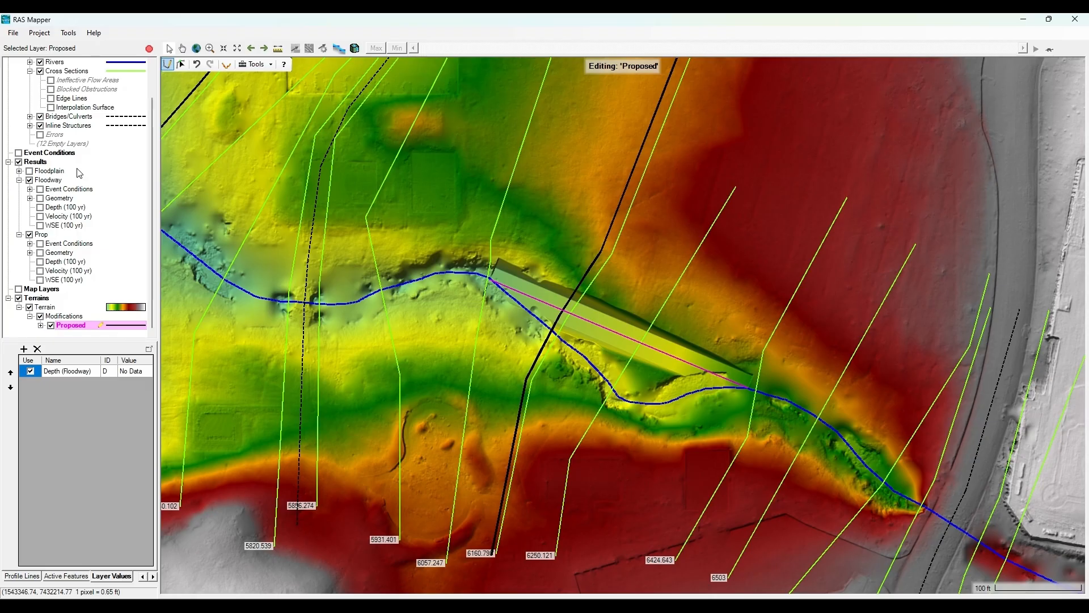
scroll(100, 145, "up", 2)
left_click(91, 100)
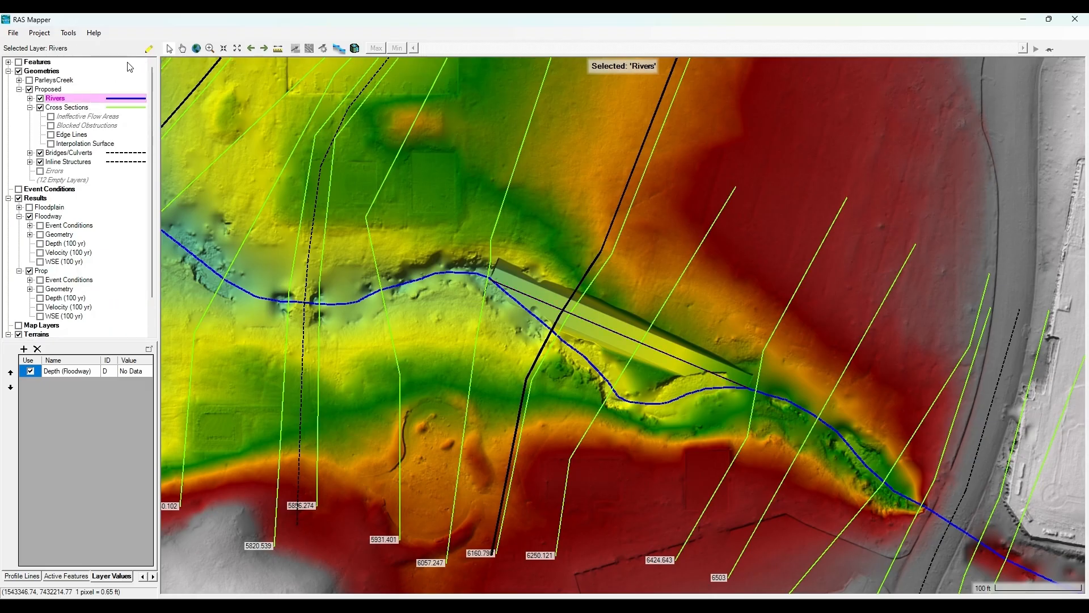
scroll(60, 273, "down", 2)
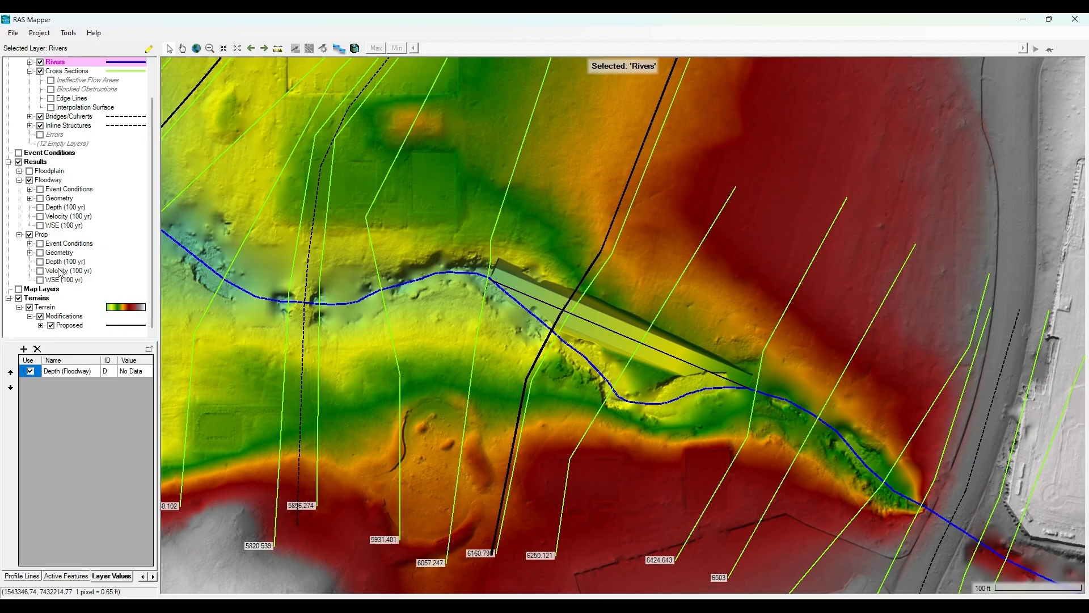
left_click(83, 318)
left_click(149, 49)
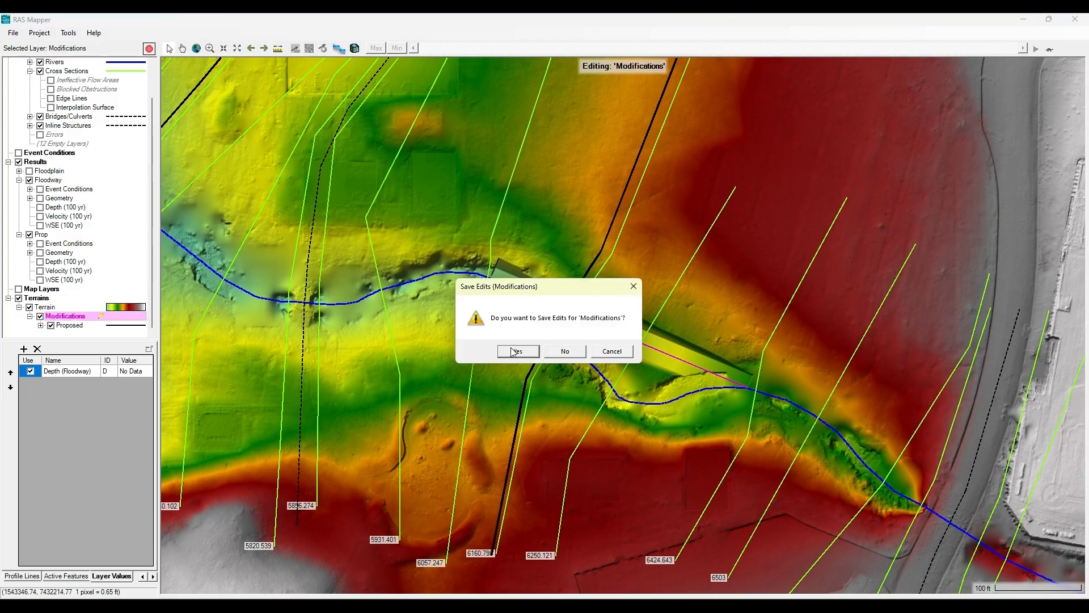
left_click(516, 351)
Step: Start editing the Proposed geometry's Rivers layer and delete the river centerline points around the bypassed creek bend
scroll(108, 219, "up", 2)
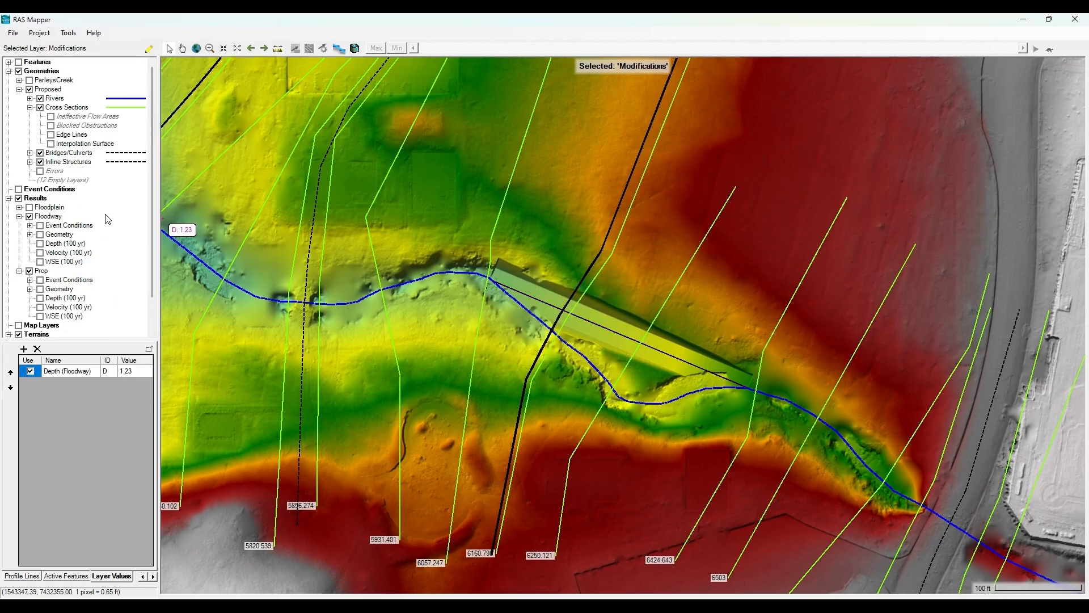
left_click(55, 98)
left_click(149, 49)
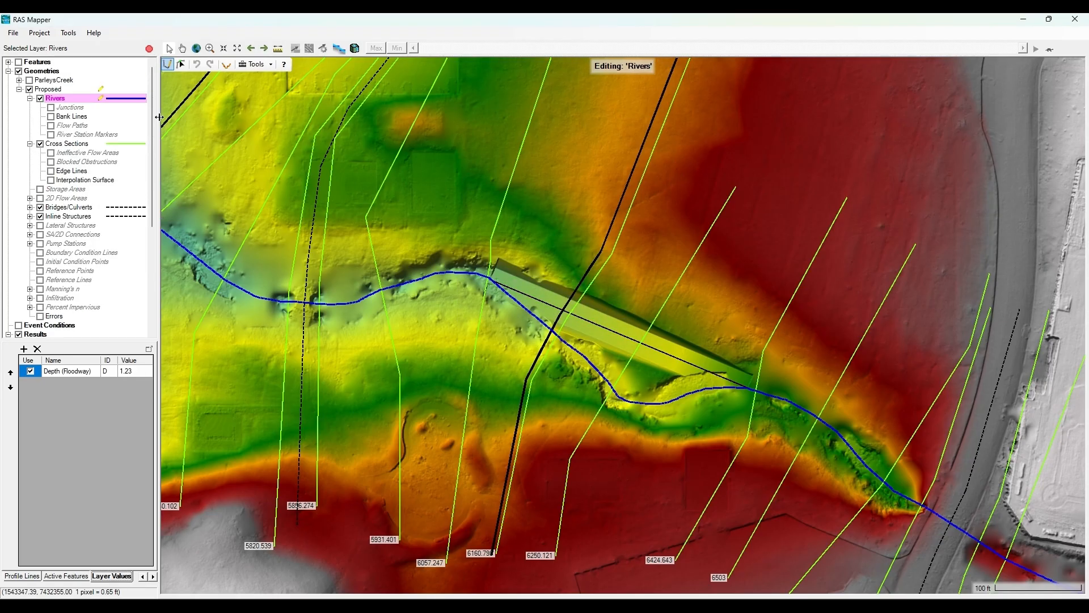
left_click(181, 63)
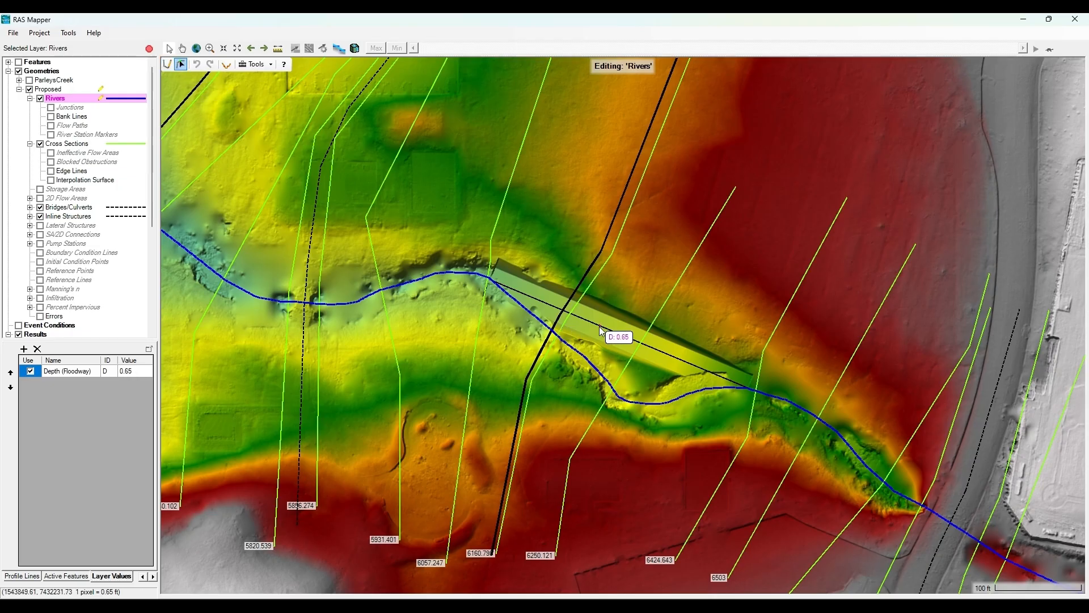
left_click(574, 350)
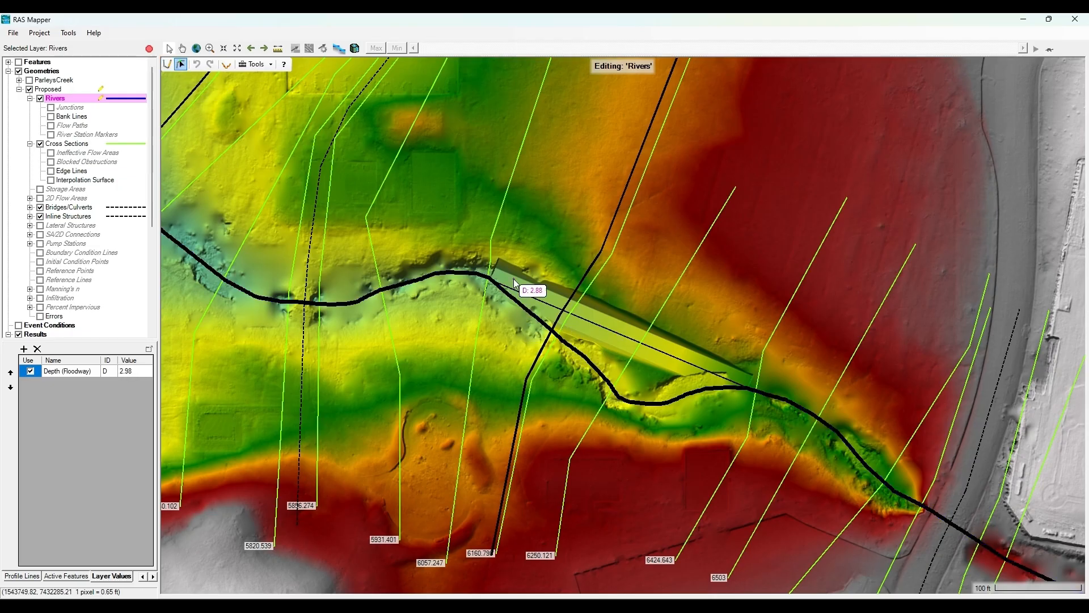
mouse_move(515, 277)
left_mouse_down()
mouse_move(717, 317)
mouse_move(730, 424)
left_mouse_up()
key("Delete")
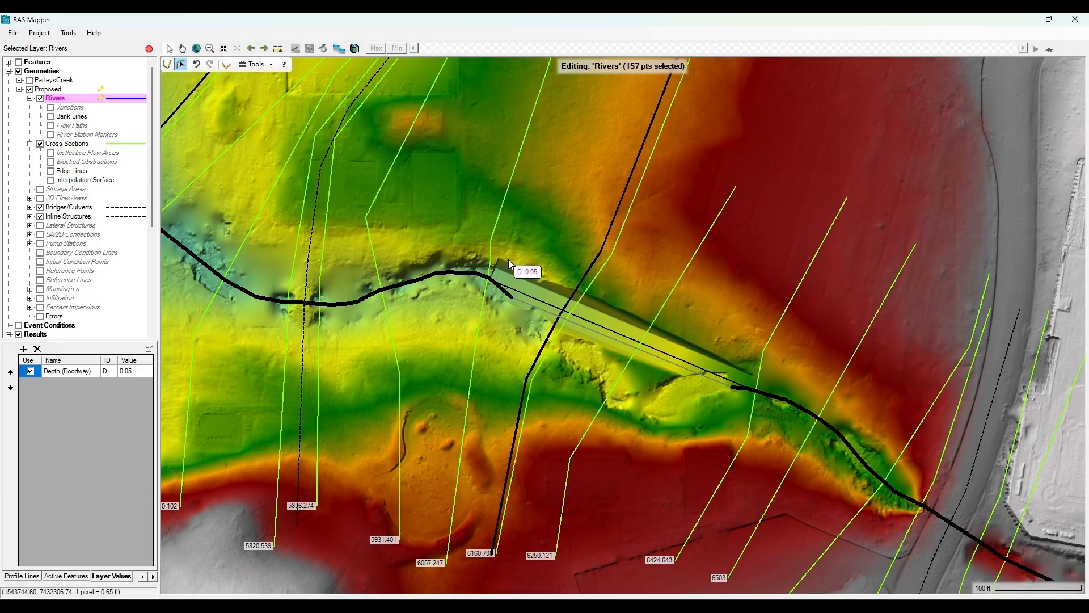
Step: Delete the leftover river points at both ends of the new channel so the centerline follows its straight alignment
left_click_drag(507, 291, 526, 305)
left_click_drag(495, 252, 523, 321)
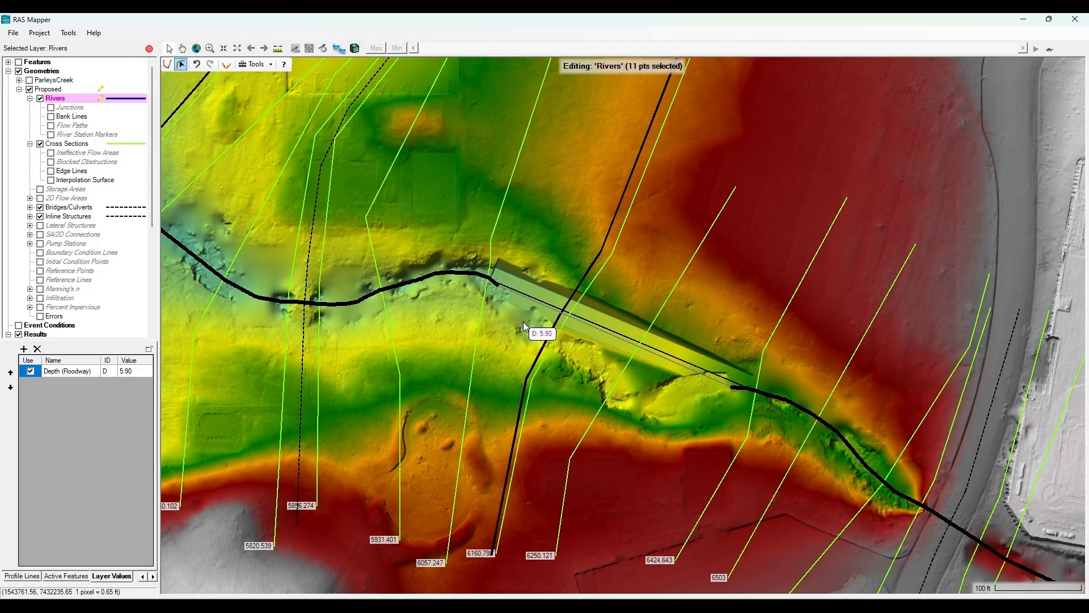
key("Delete")
left_click_drag(668, 318, 744, 429)
key("Delete")
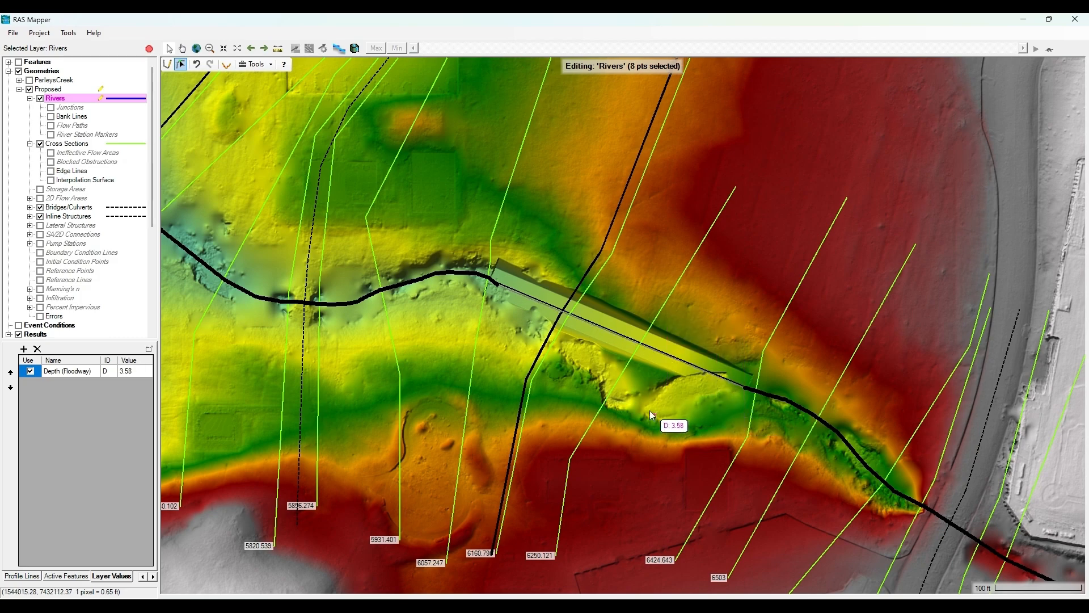
left_click_drag(489, 254, 513, 296)
left_click(570, 226)
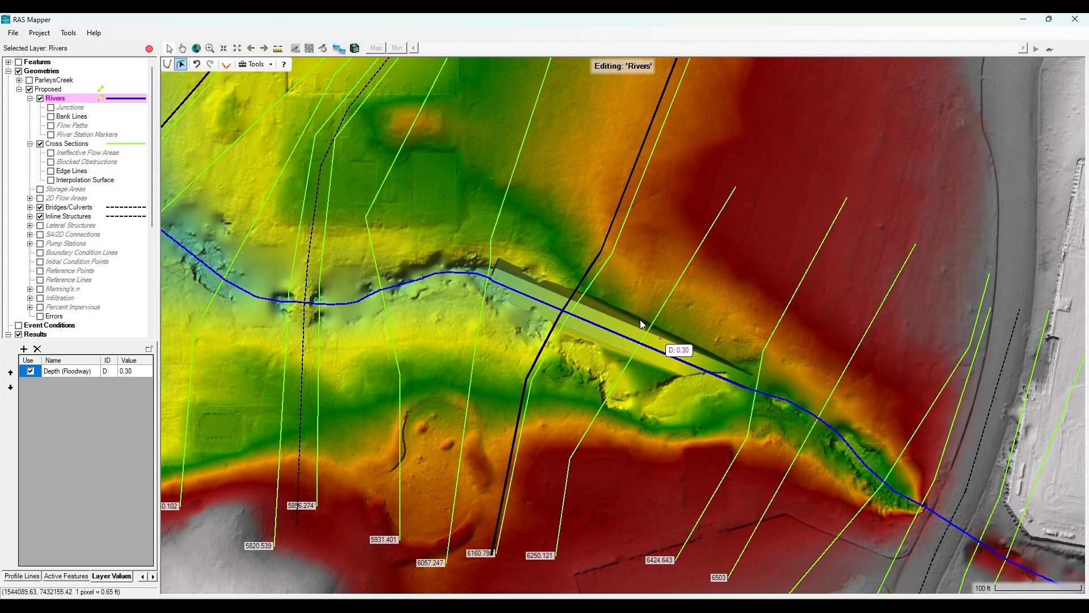
Step: Stop editing the Rivers layer and save the edits to the Proposed geometry, acknowledging the edge line notice
scroll(499, 223, "down", 1)
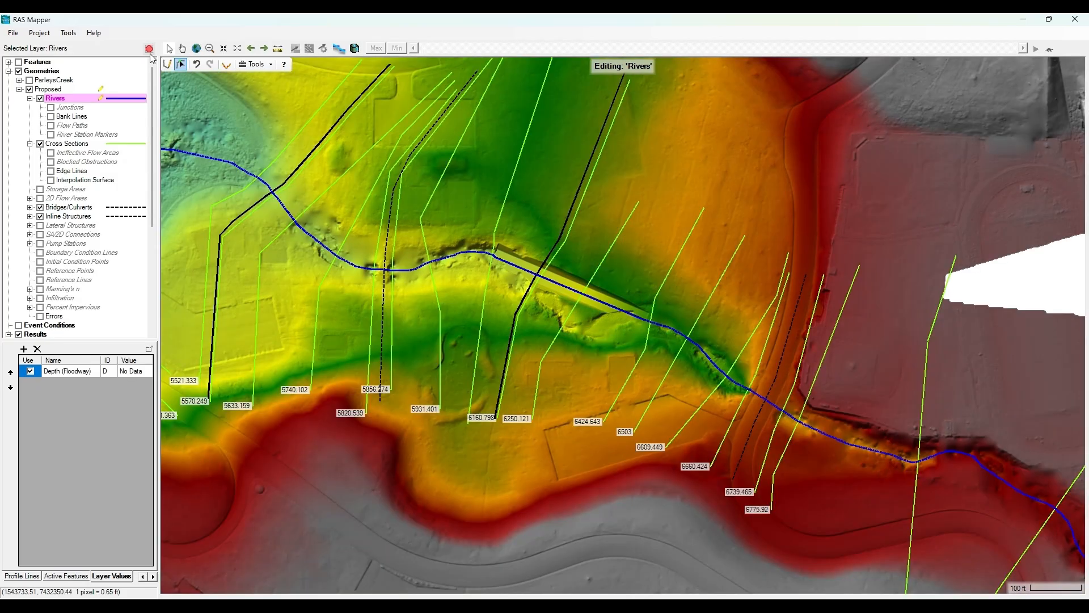
left_click(149, 49)
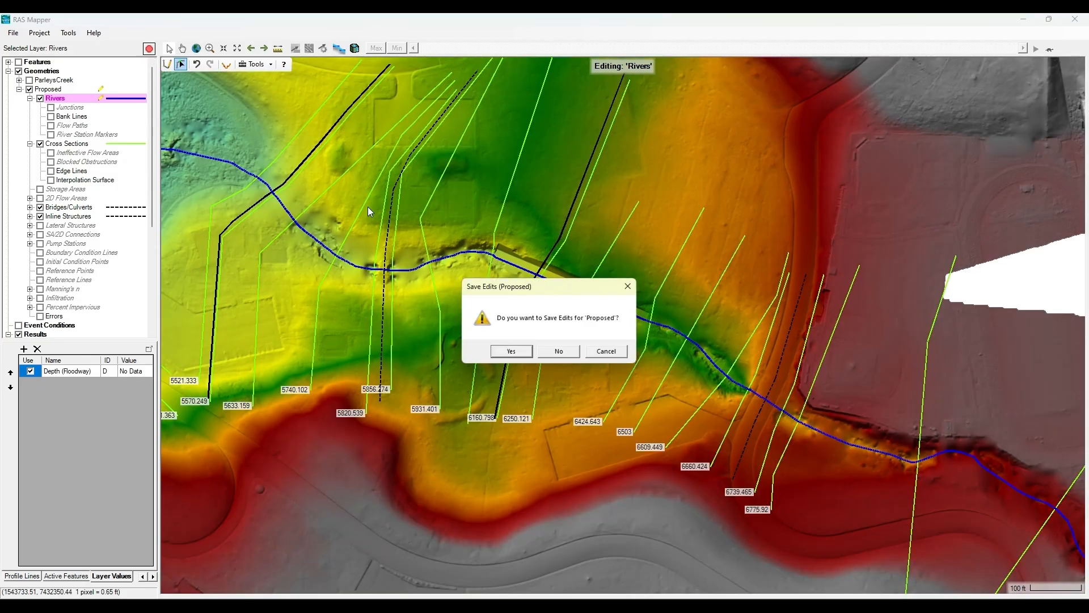
left_click(511, 351)
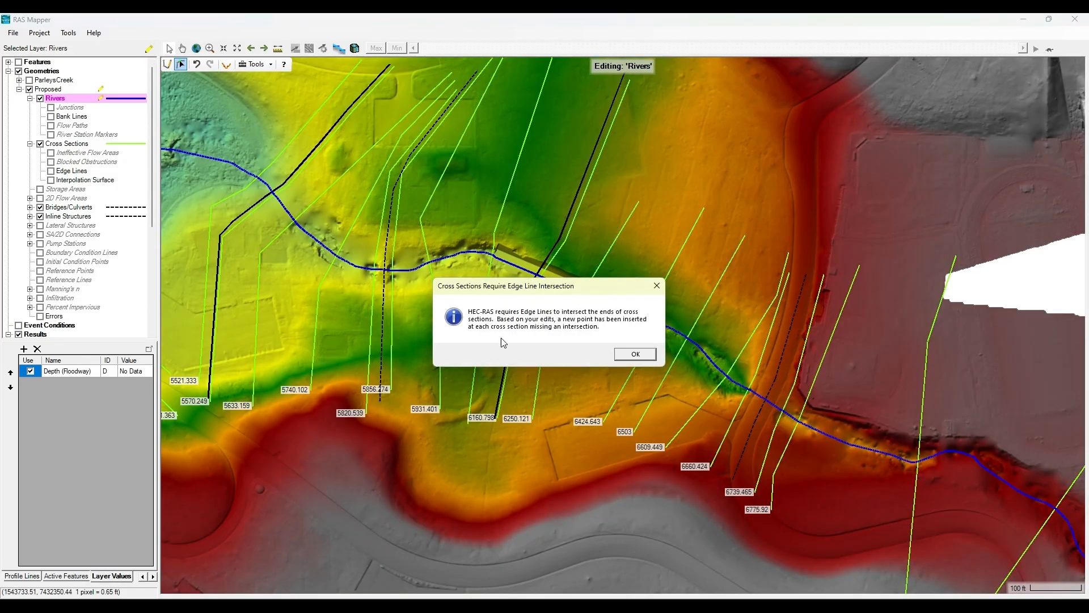
left_click(636, 355)
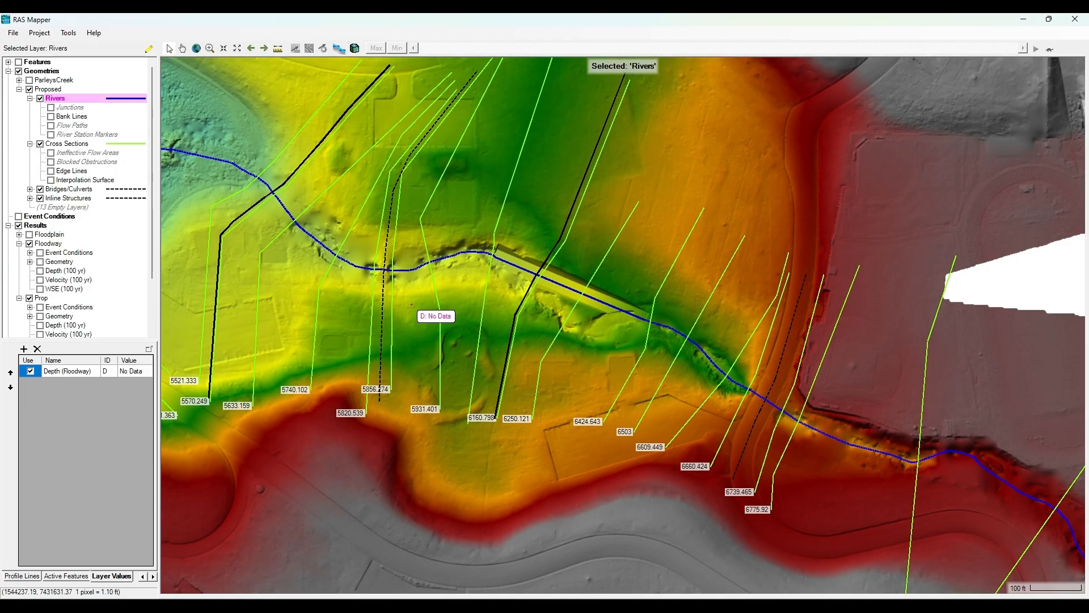
Step: Show the Floodway plan's Depth (100 yr) map and try to compute the steady flow analysis for the Proposed plan
mouse_move(746, 605)
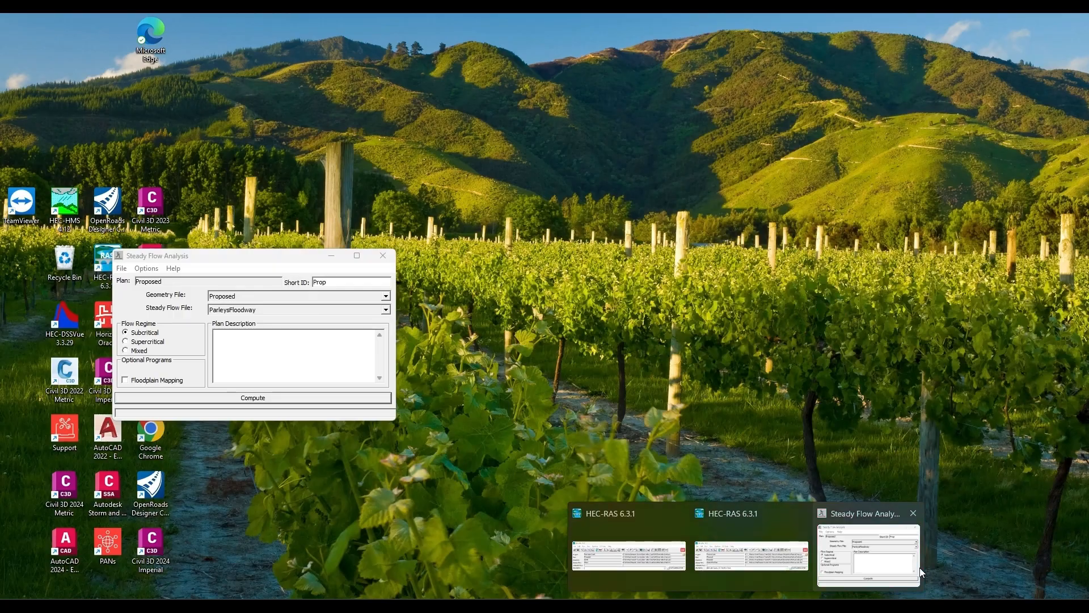
left_click(868, 553)
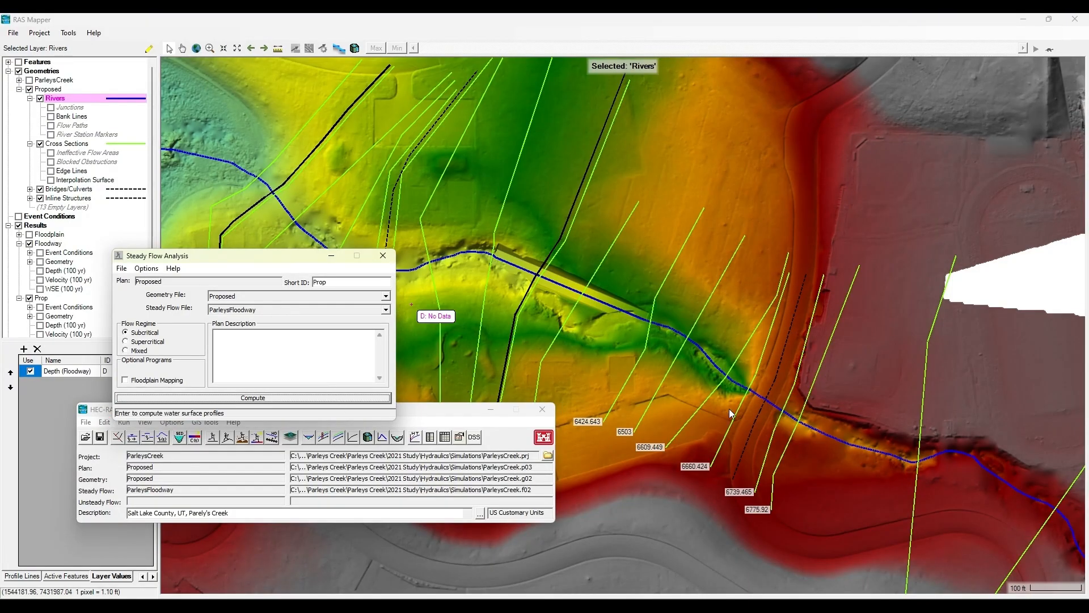
scroll(786, 414, "down", 3)
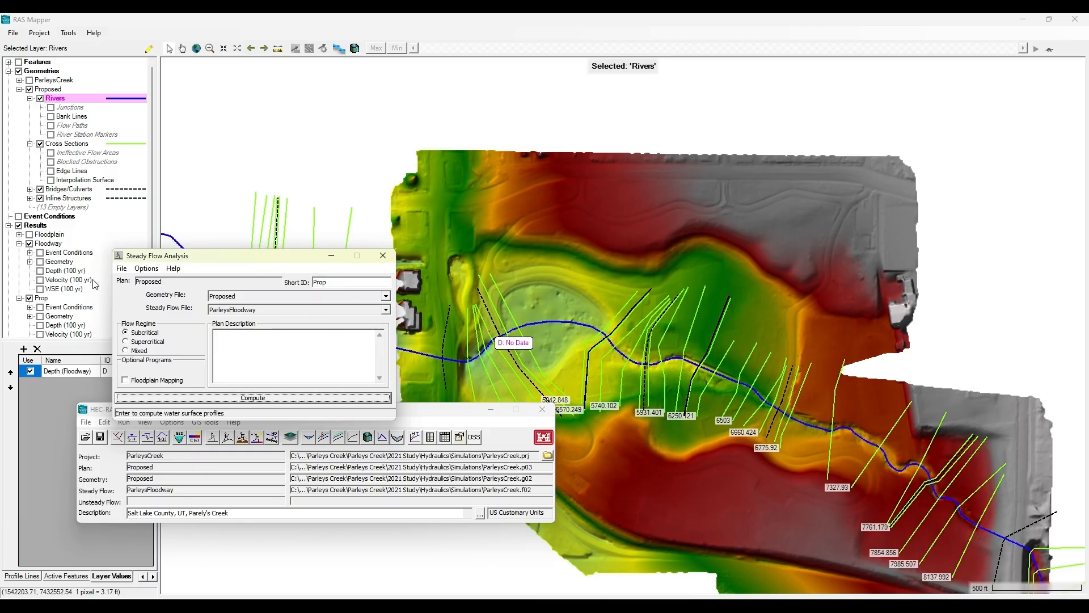
left_click_drag(176, 256, 251, 260)
left_click(41, 271)
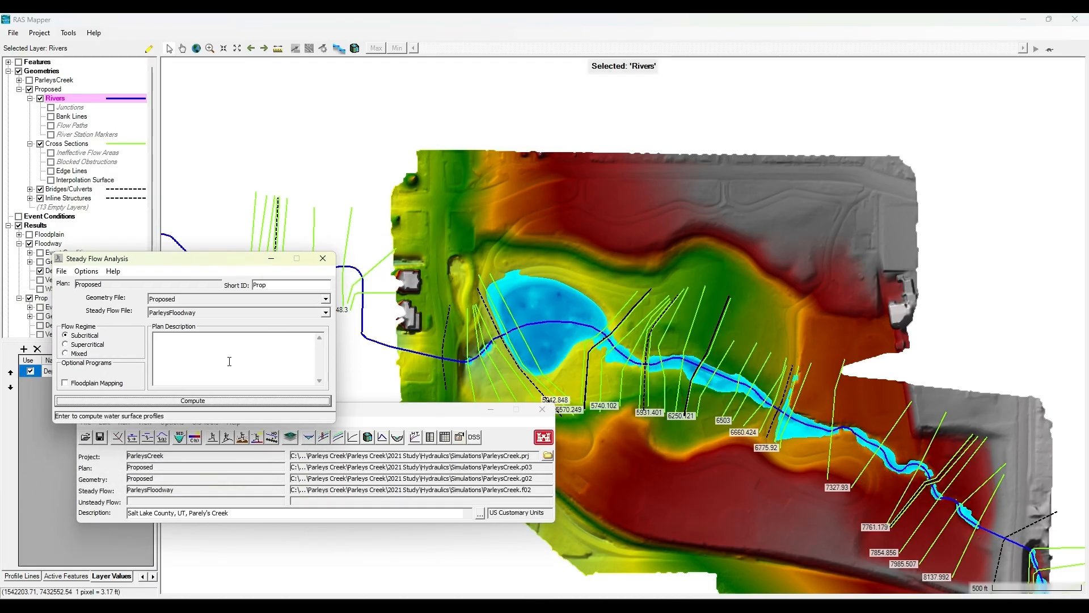
left_click(239, 401)
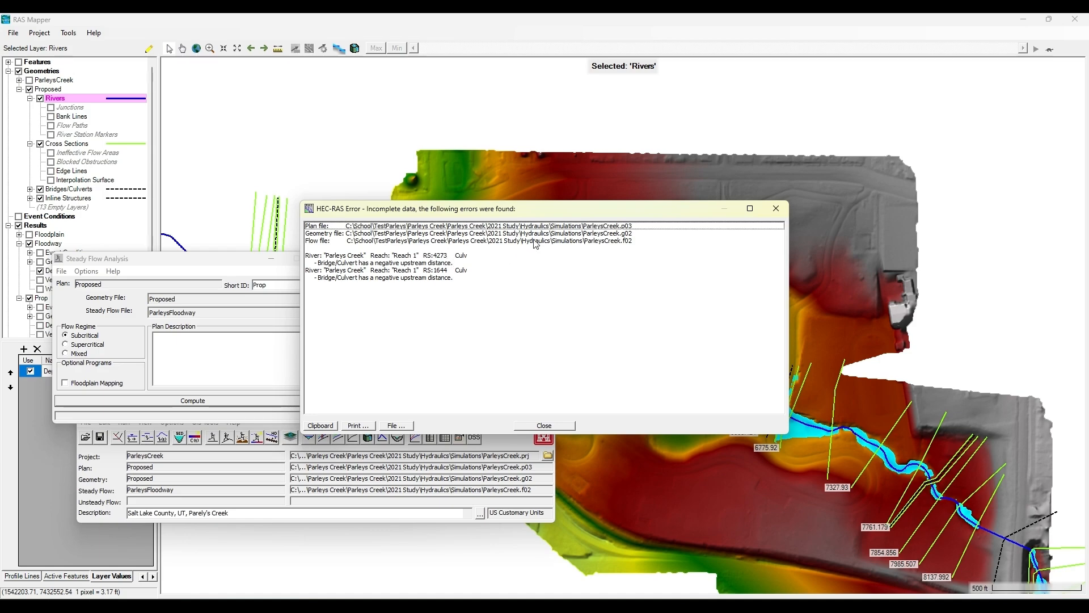
left_click_drag(582, 209, 0, 216)
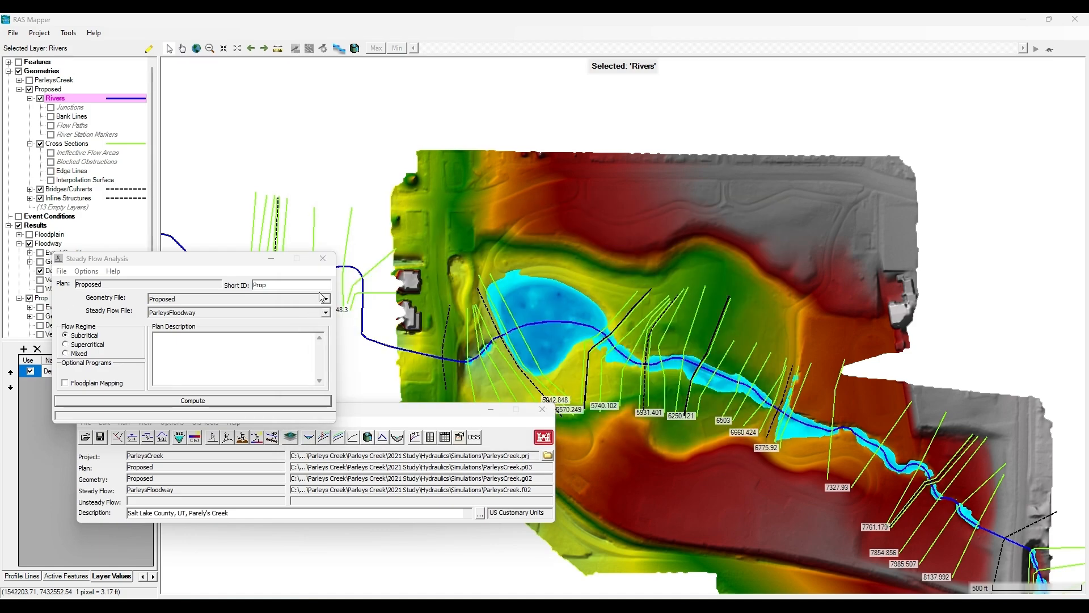
Step: Open the Proposed geometry's bridge and culvert data and go to the 1300 East culvert at river station 4273
left_click_drag(391, 409, 387, 433)
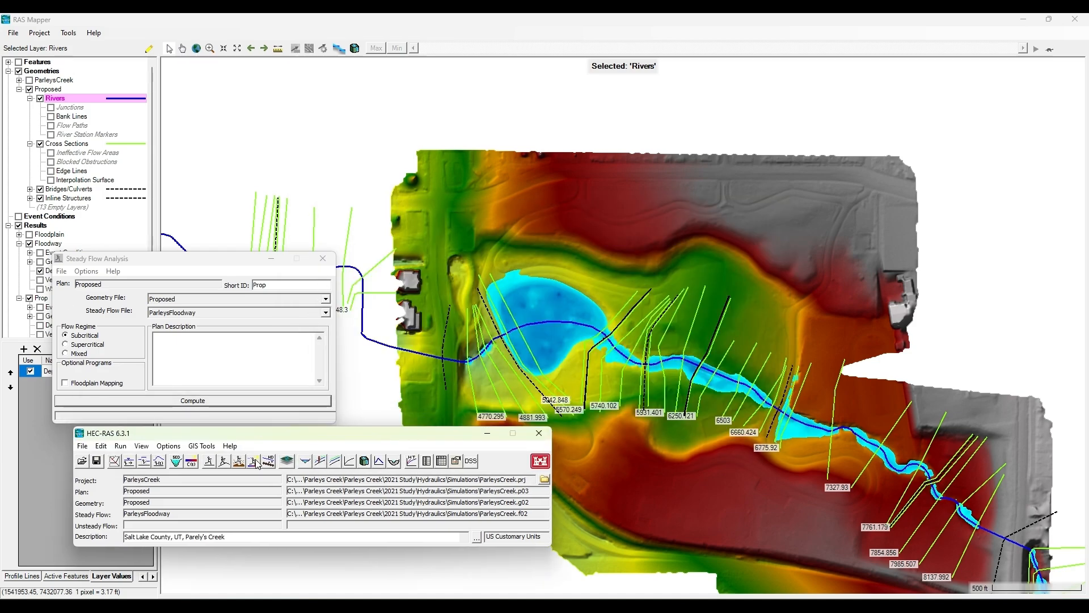
left_click(114, 461)
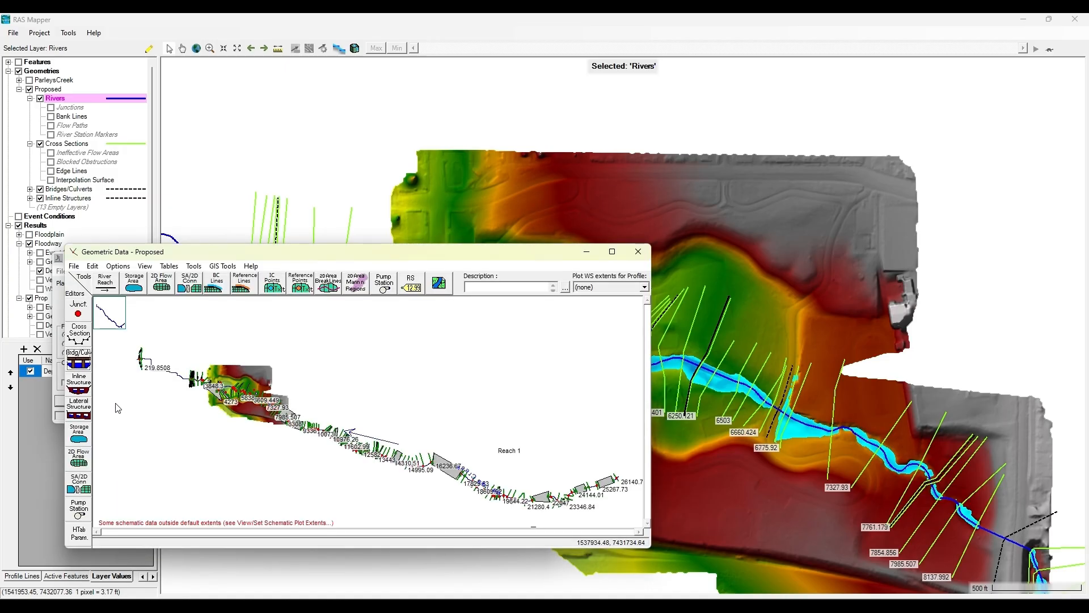
left_click(78, 383)
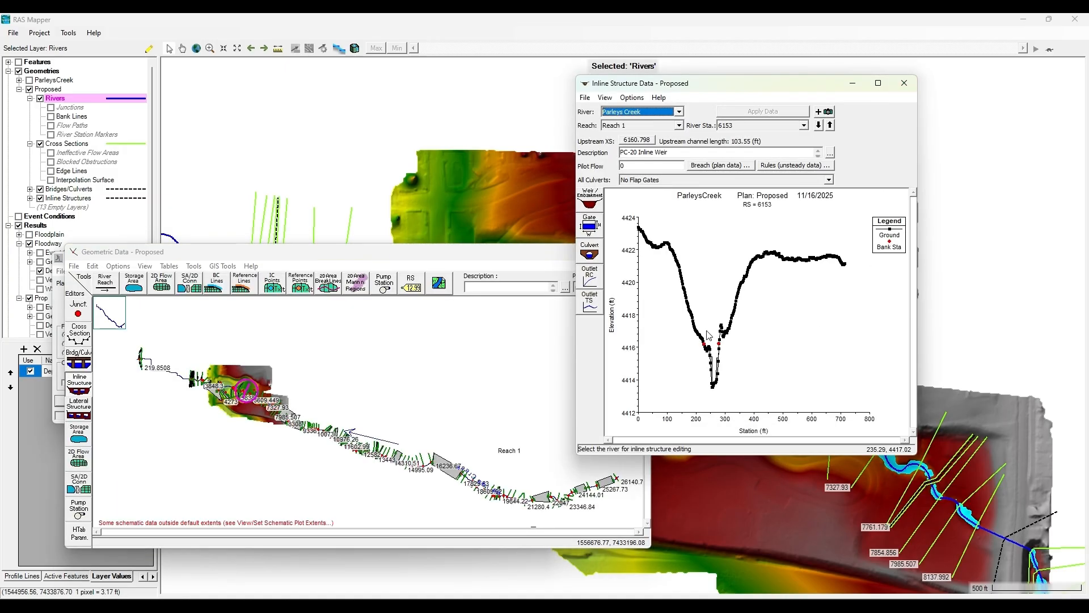
left_click(903, 82)
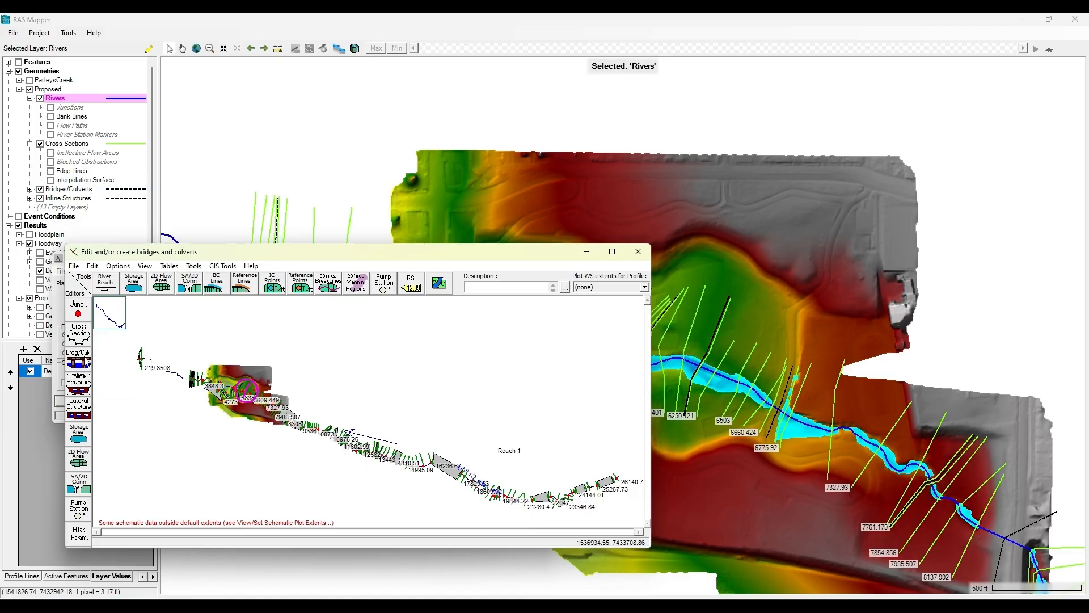
left_click(81, 362)
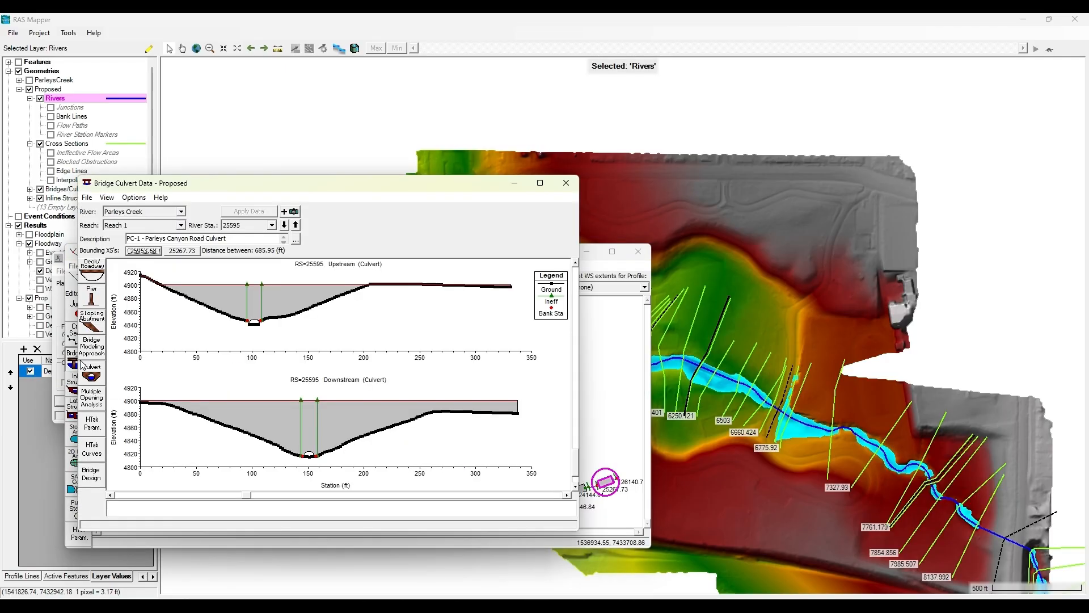
left_click(295, 225)
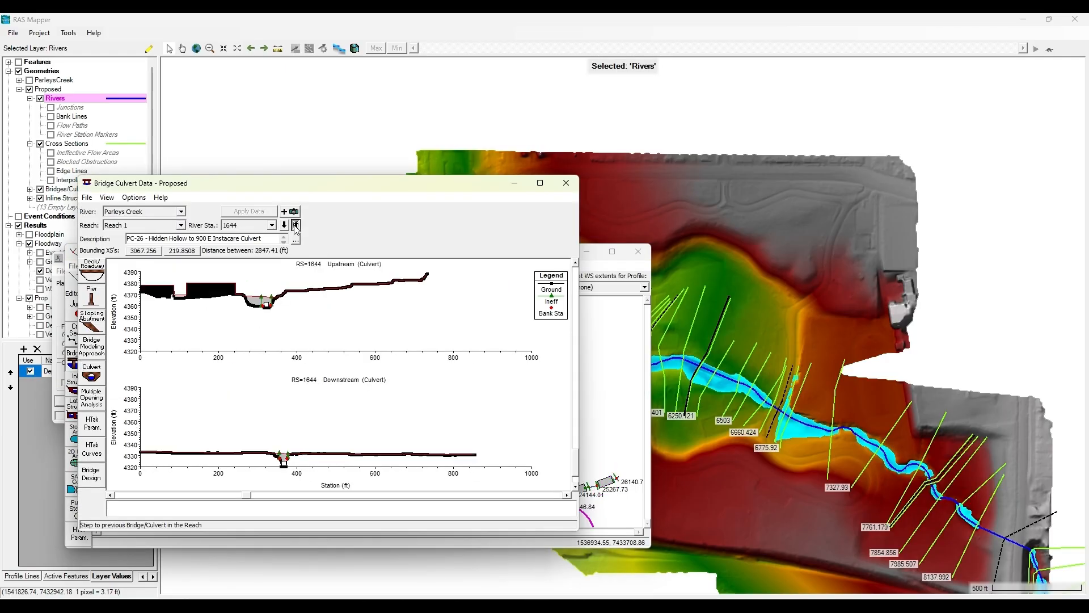
left_click(295, 225)
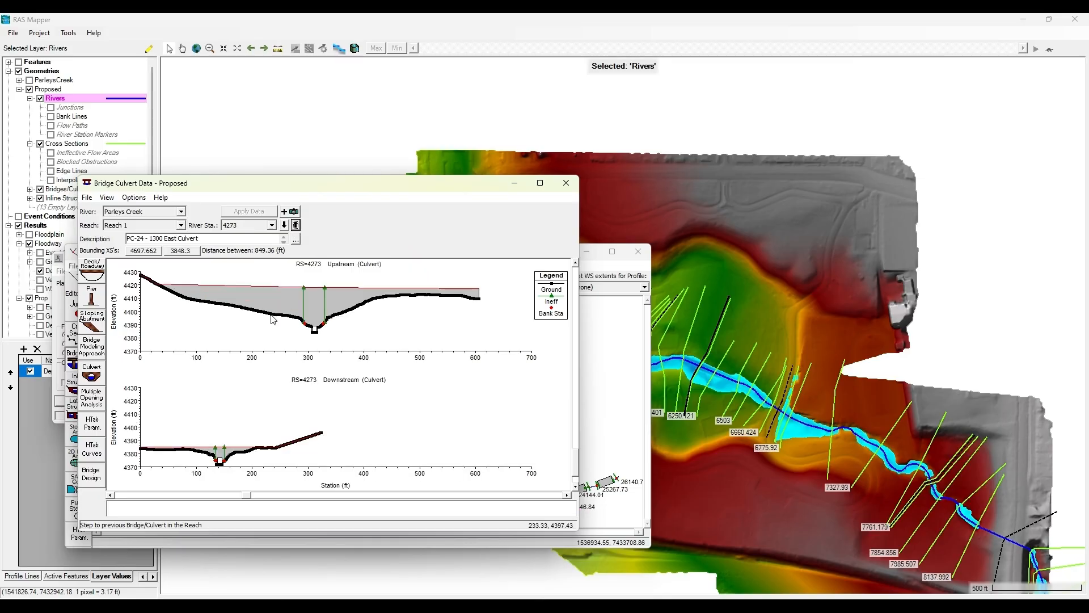
Step: Set the deck/roadway distance from the upstream cross section to 22 ft for the culvert at river station 4273
left_click(101, 277)
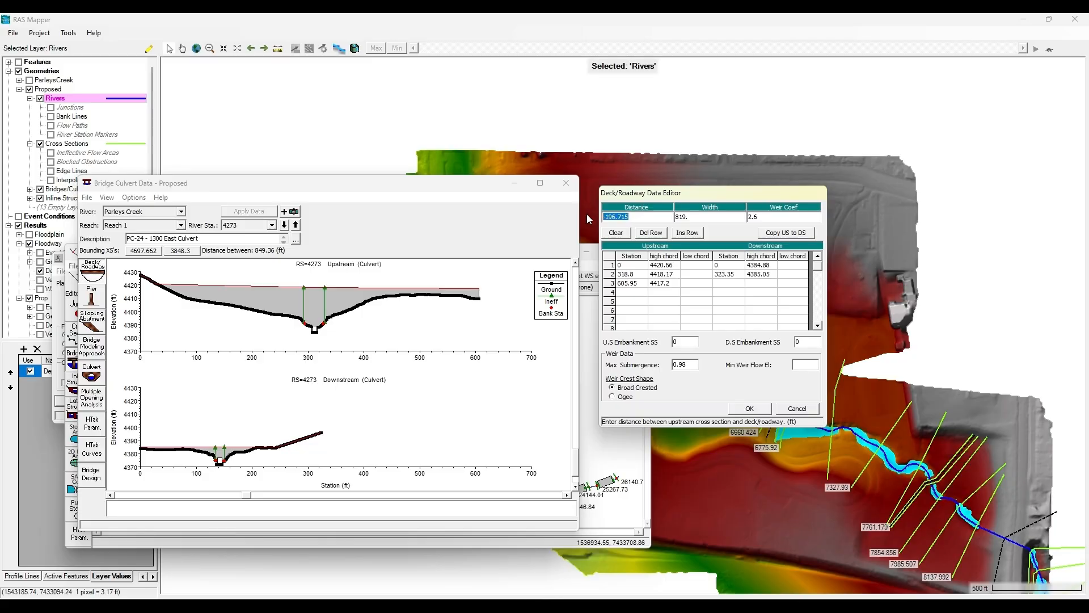
left_click_drag(471, 183, 0, 352)
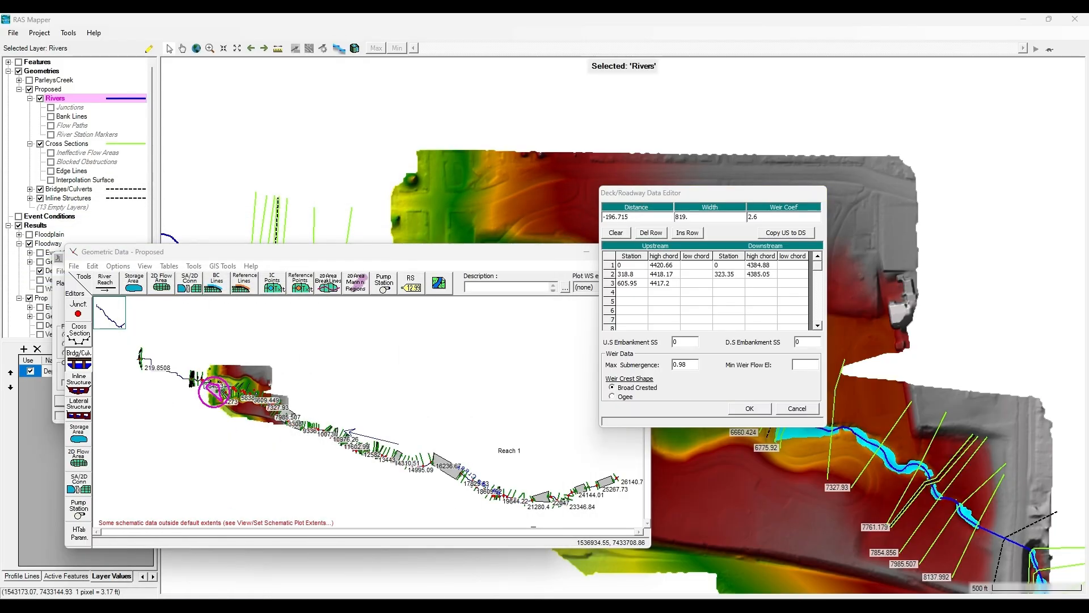
left_click_drag(502, 251, 0, 358)
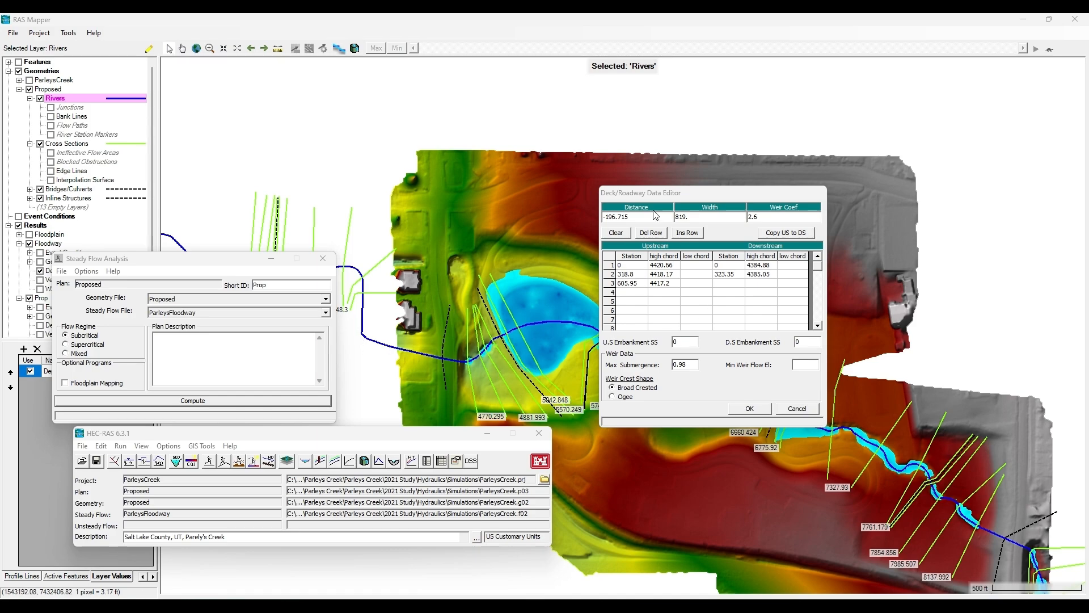
left_click_drag(657, 216, 582, 221)
type("22")
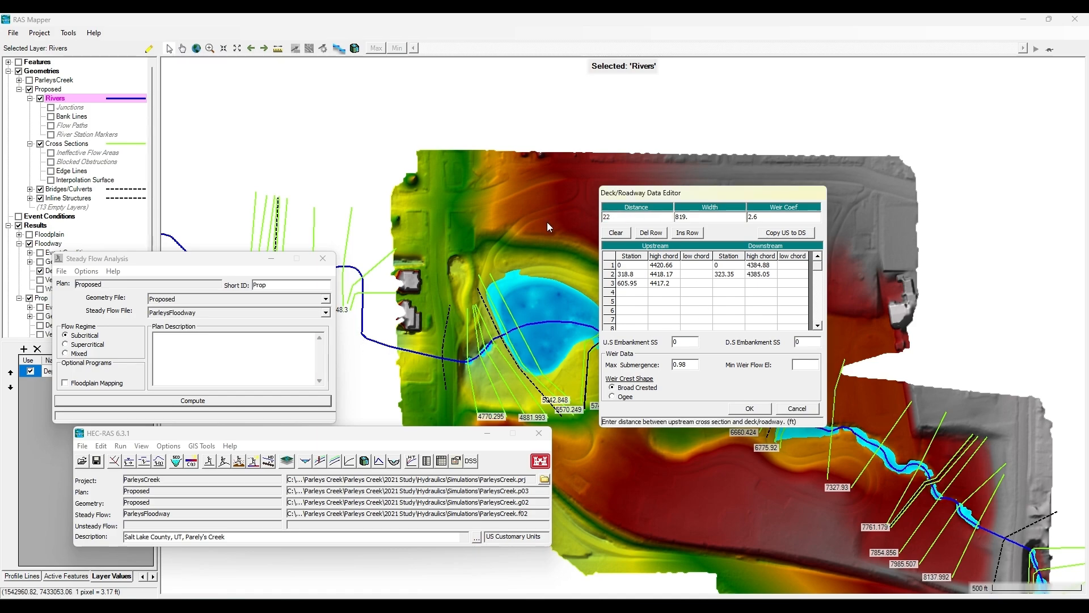
left_click(760, 408)
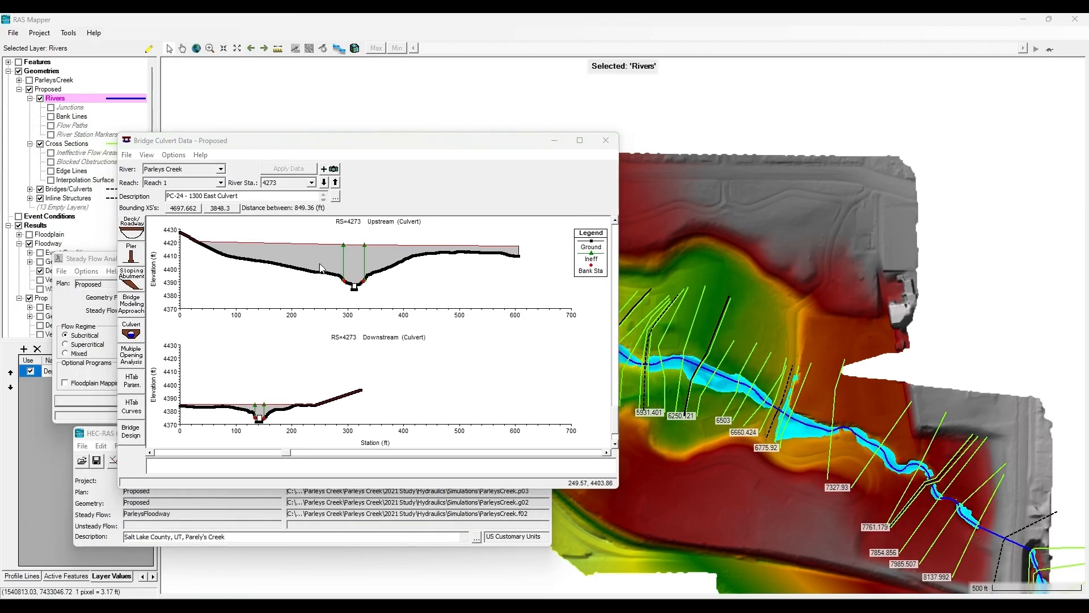
Step: Set the deck/roadway distance from the upstream cross section to 20 ft for the culvert at river station 1644
left_click(324, 182)
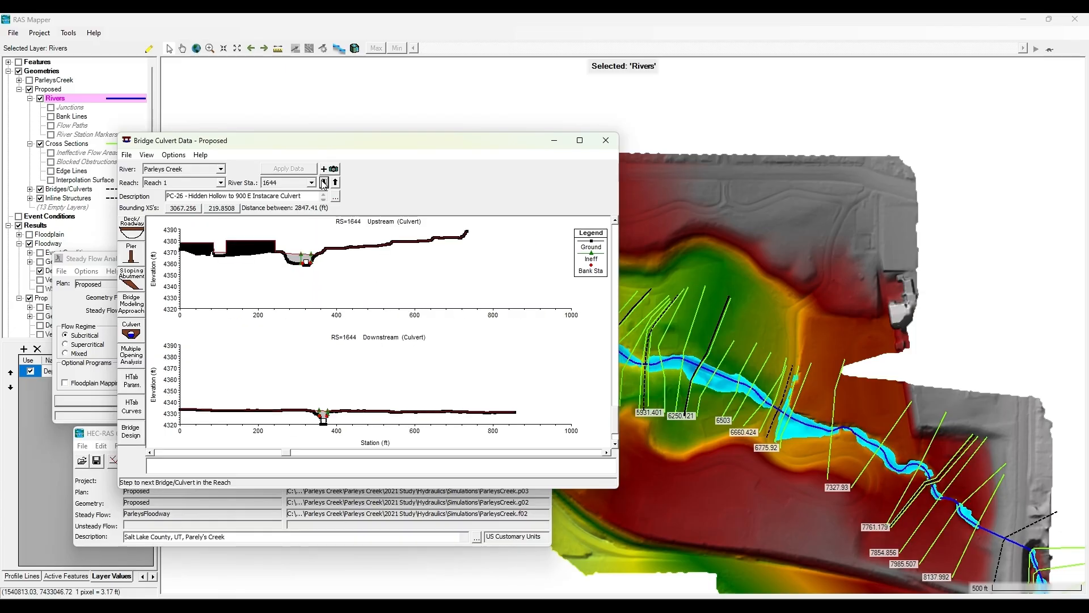
left_click(132, 227)
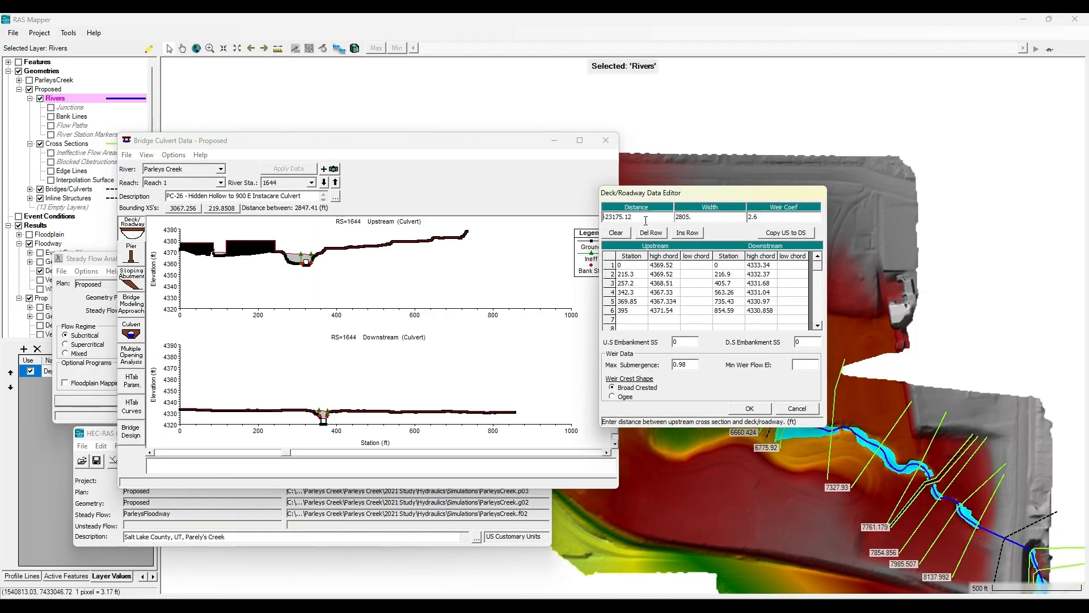
double_click(646, 219)
type("20")
left_click(760, 411)
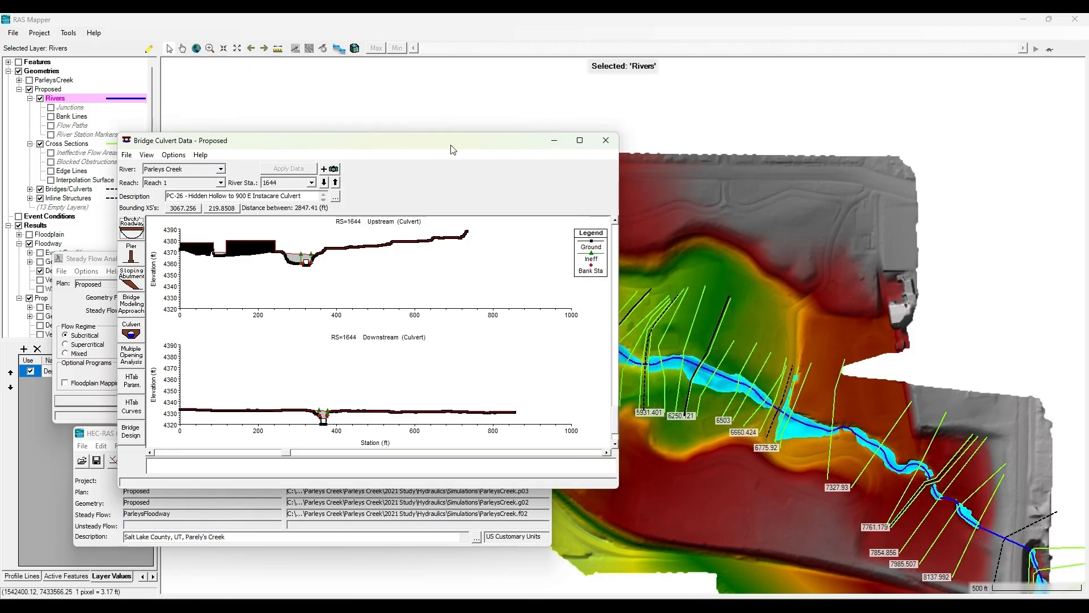
Step: Return to the map, collapse the Proposed geometry's Rivers and Cross Sections layers, and start editing its Bridges/Culverts layer
left_click_drag(450, 144, 0, 153)
scroll(738, 278, "down", 2)
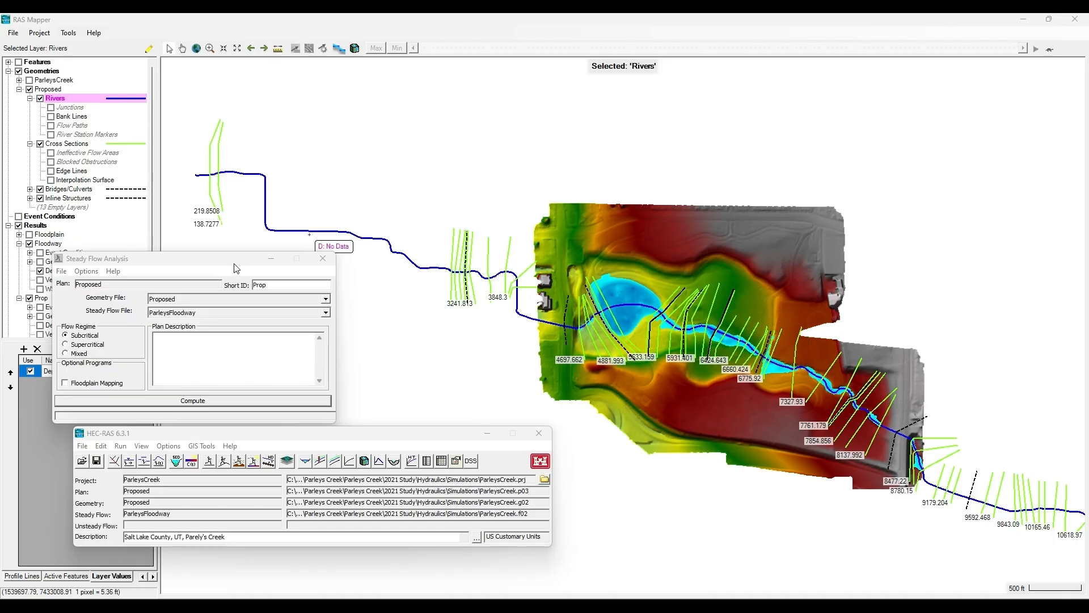
left_click_drag(234, 261, 0, 250)
left_click(295, 279)
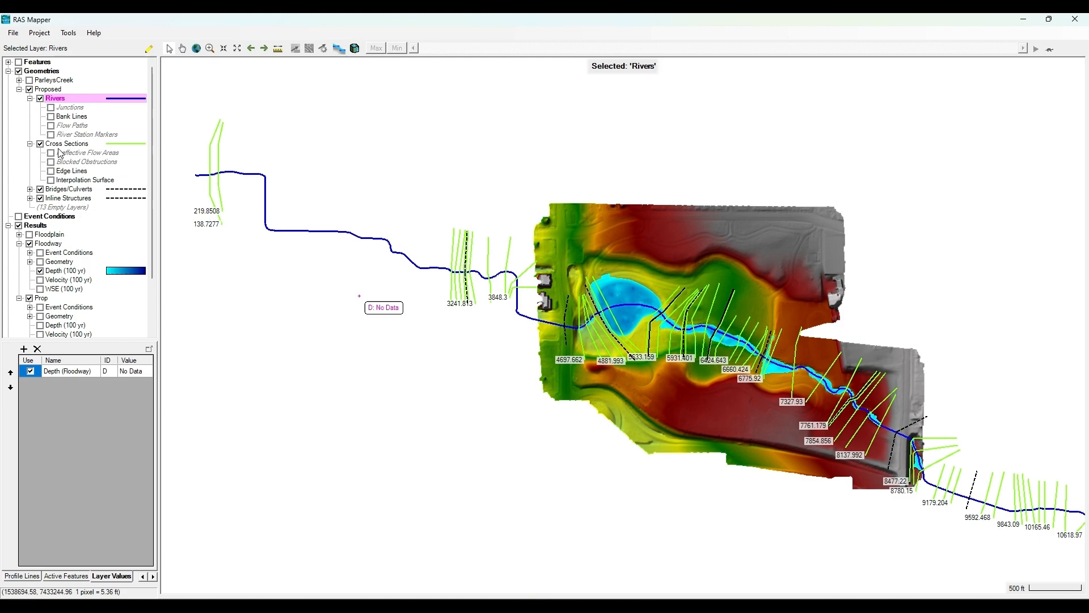
left_click(43, 71)
scroll(91, 310, "down", 3)
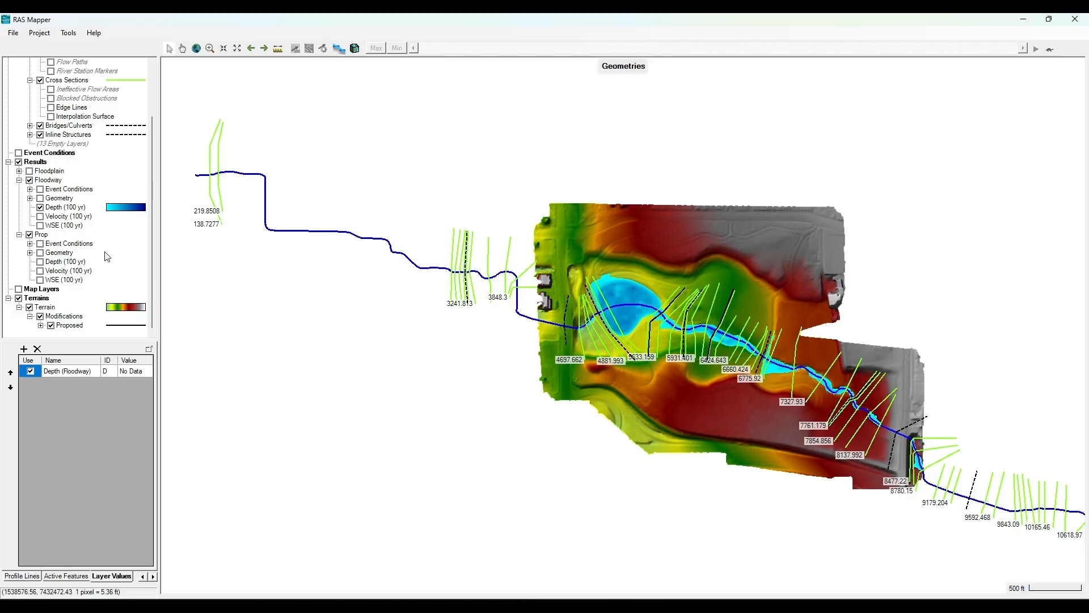
scroll(107, 237, "up", 3)
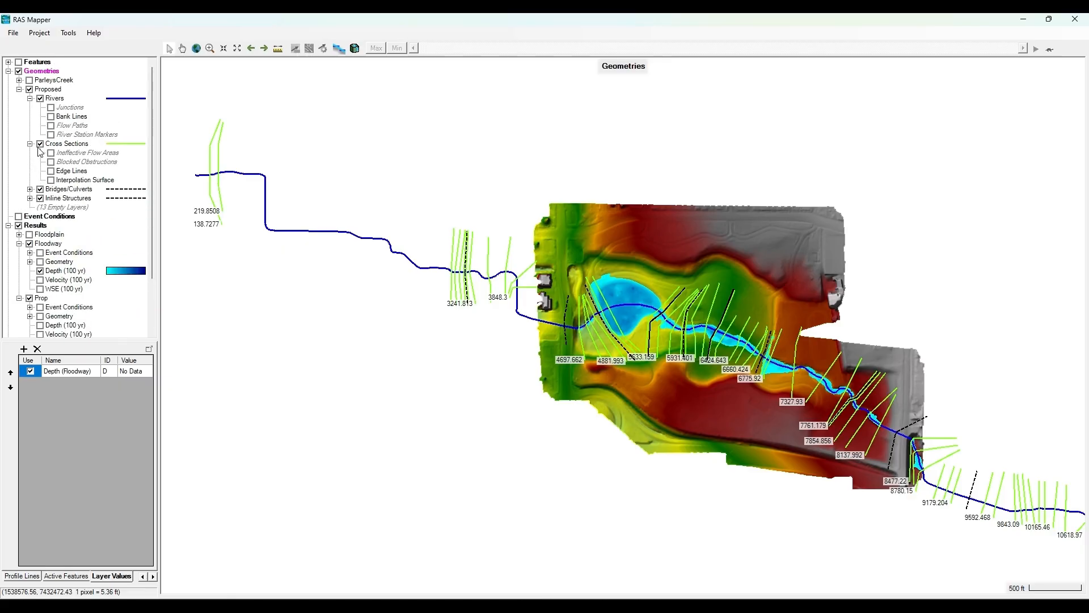
left_click(30, 144)
left_click(30, 98)
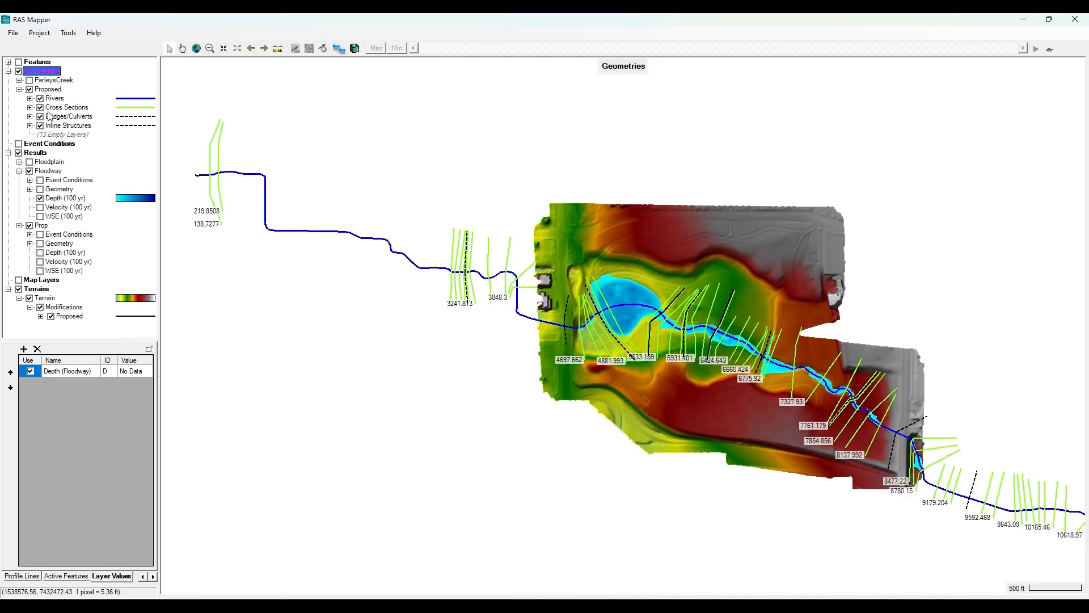
left_click(51, 116)
left_click(149, 50)
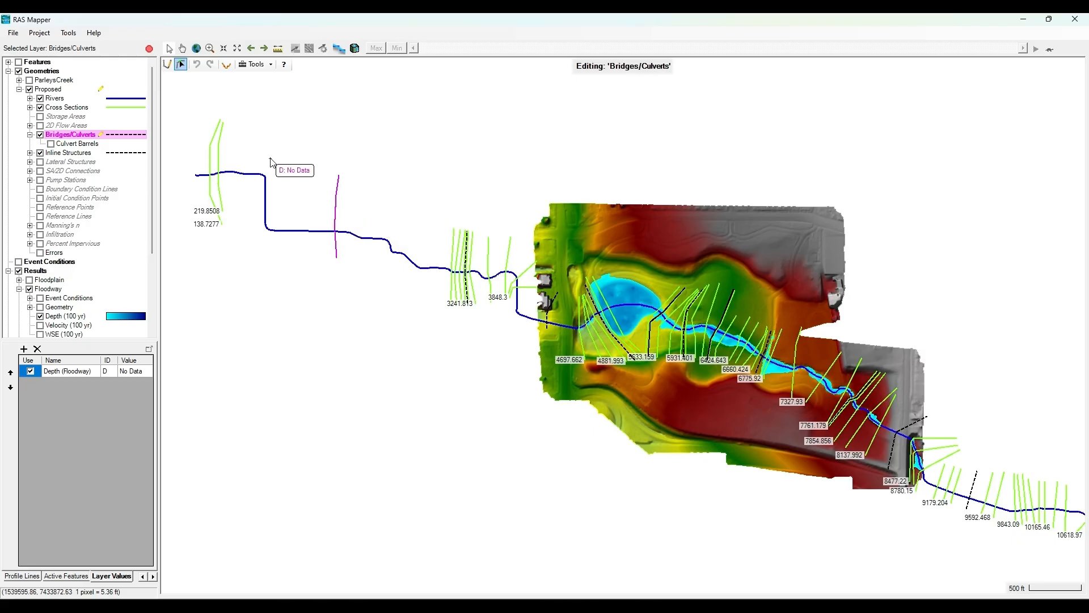
Step: Delete the culvert just upstream of cross section 219.8508, then stop editing the Bridges/Culverts layer and save the edits
left_click_drag(288, 134, 359, 233)
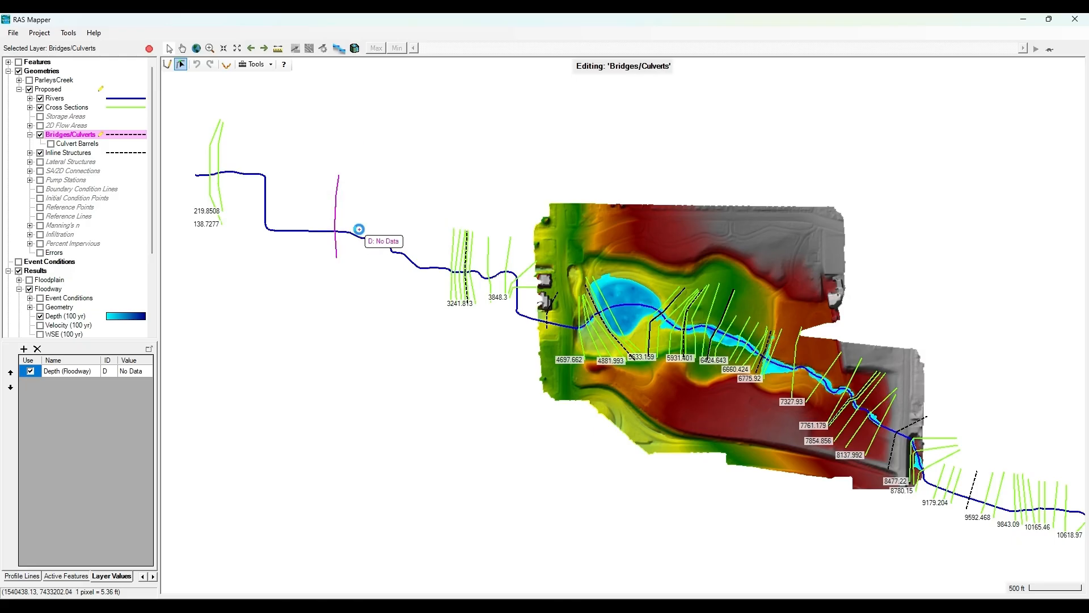
key("Delete")
left_click(532, 362)
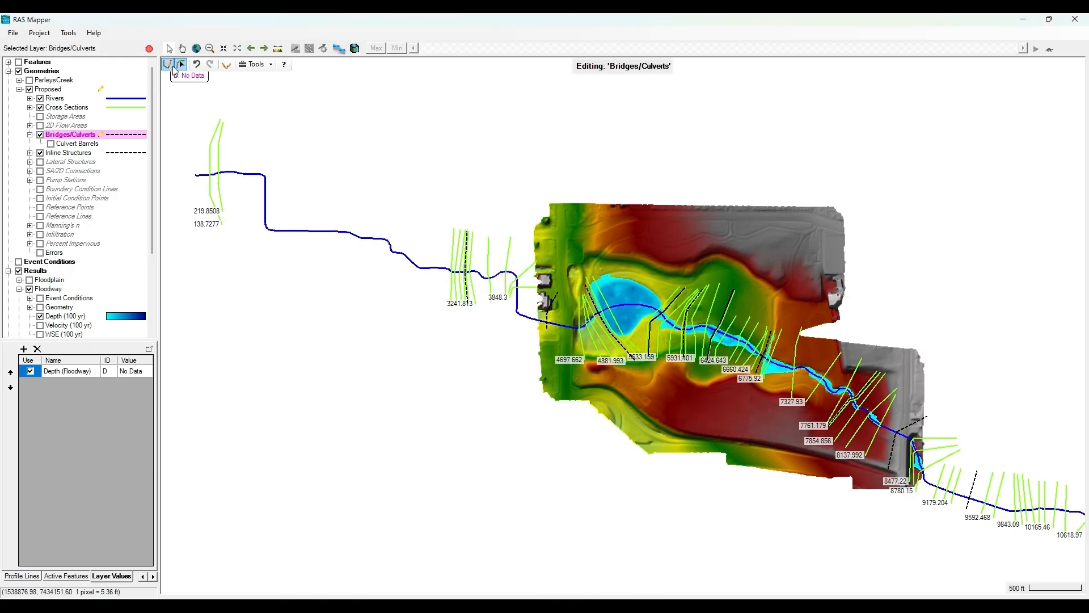
left_click(171, 65)
left_click(542, 363)
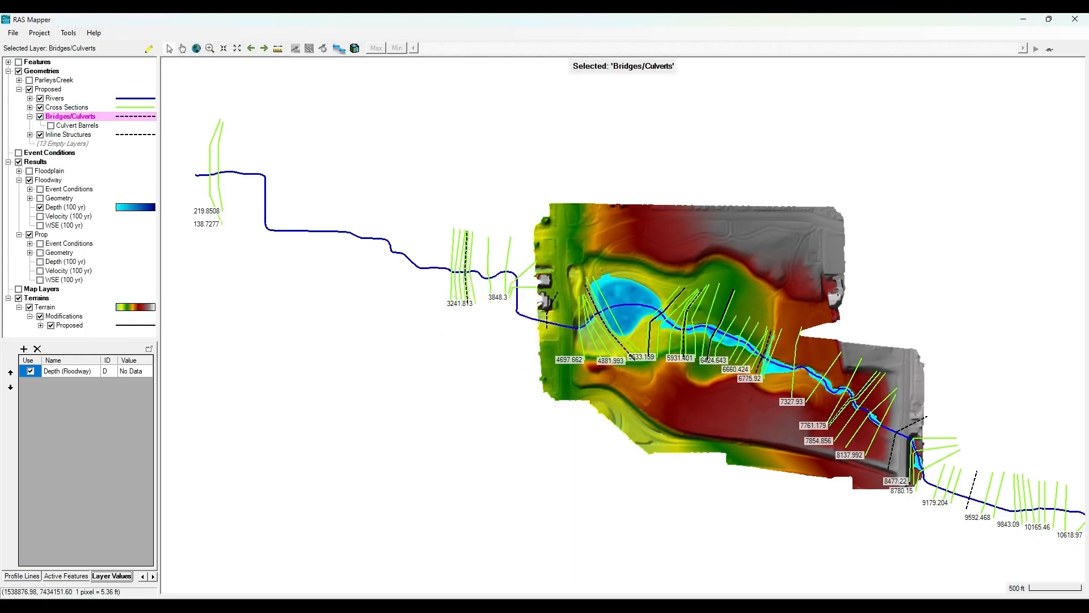
Step: Compute the steady flow analysis for the Proposed plan, close the finished computations, and return to the map around the straightened channel
key("alt+Tab")
left_click_drag(1, 283, 254, 349)
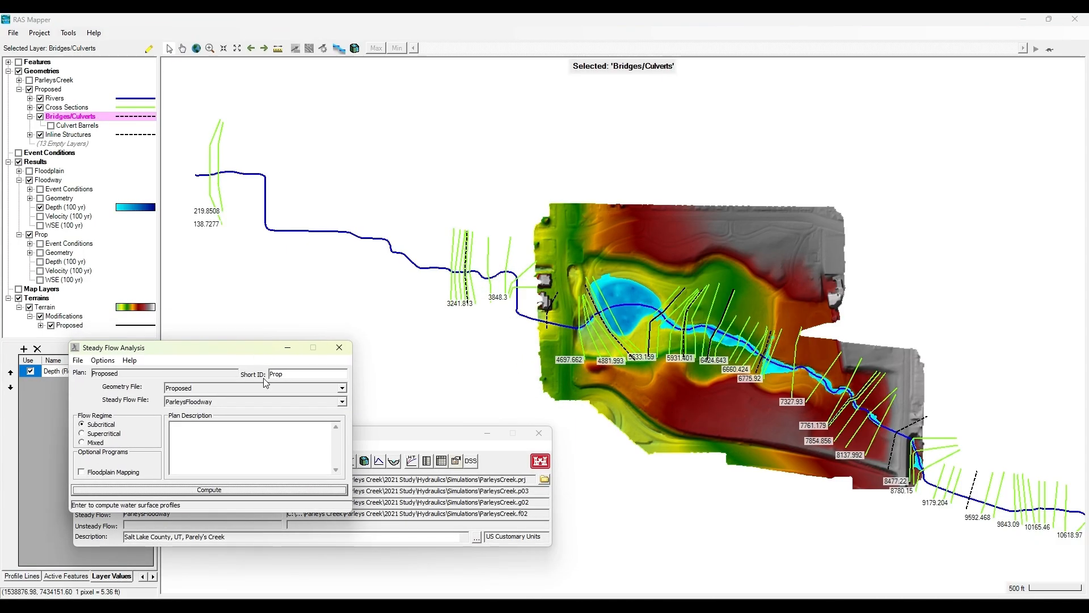
left_click(257, 489)
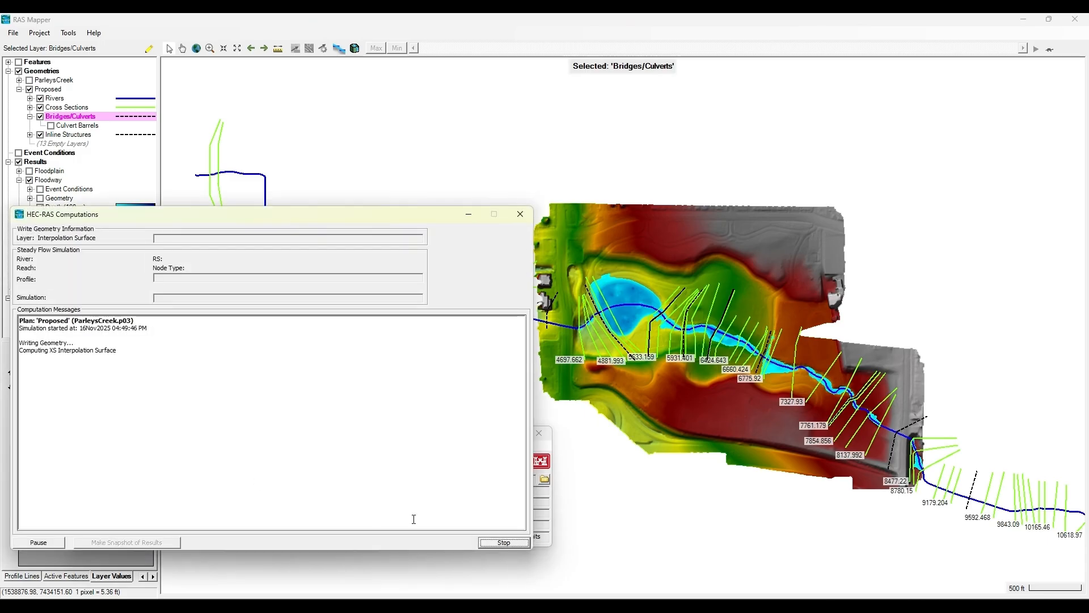
left_click(504, 542)
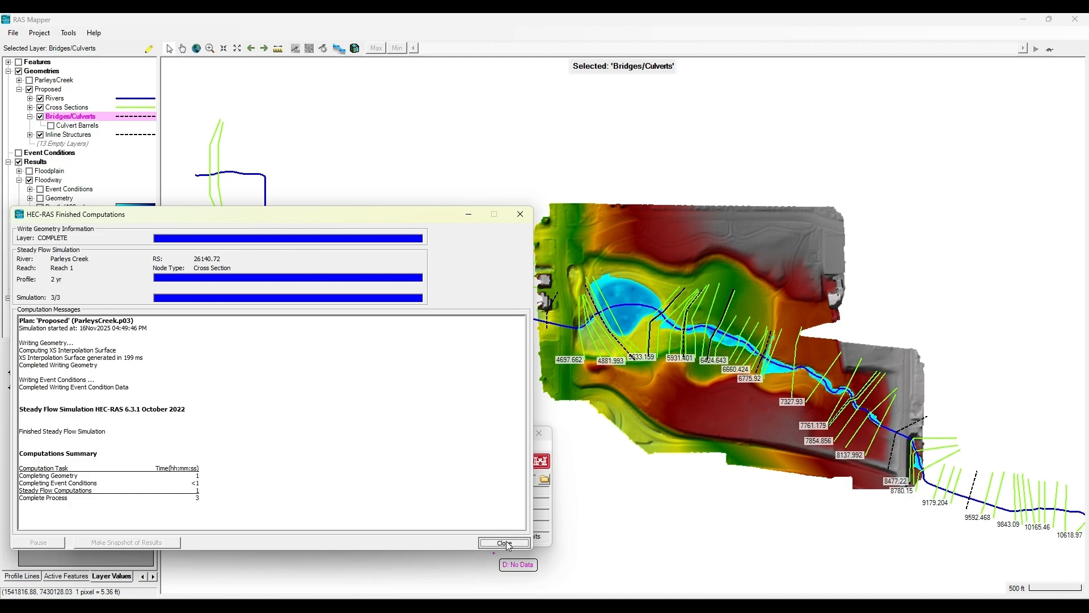
scroll(775, 343, "up", 2)
scroll(670, 349, "up", 3)
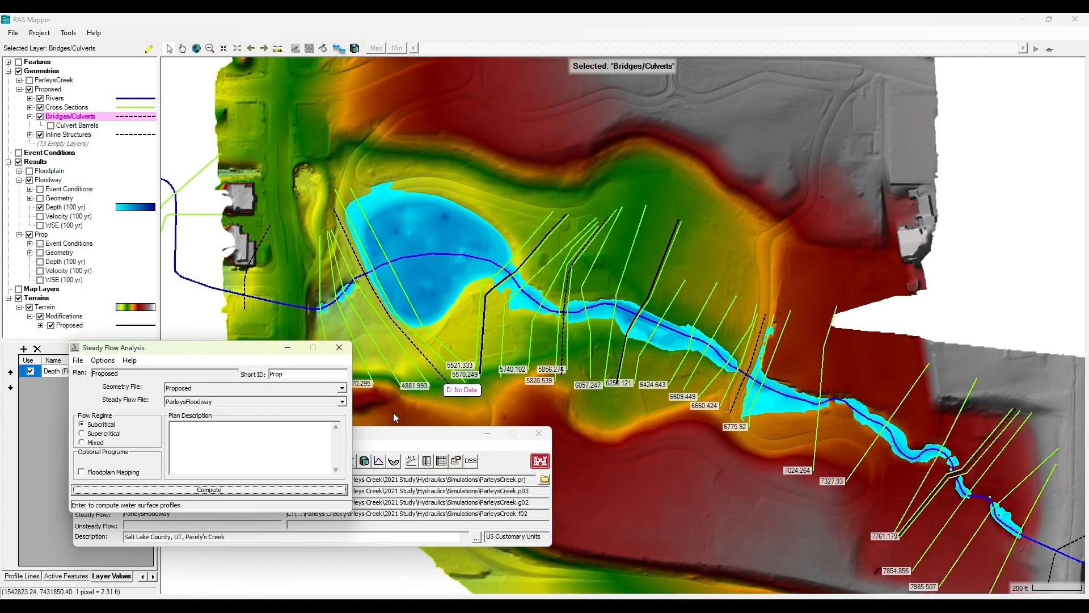
left_click(650, 415)
scroll(642, 355, "up", 2)
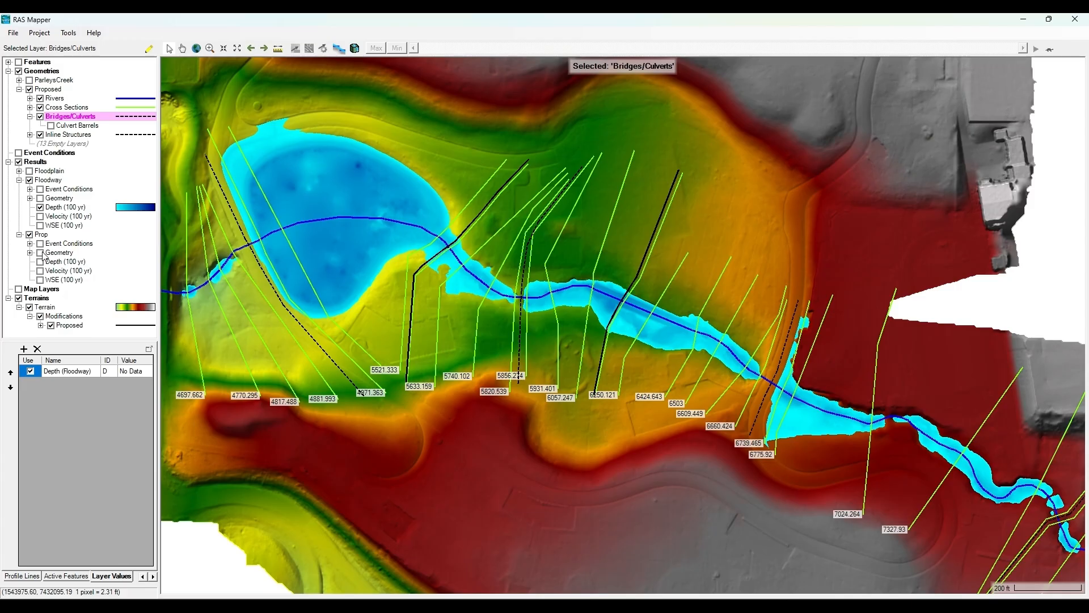
Step: Show the Prop plan's 100-year depth and toggle the Floodway plan's 100-year depth off and on to compare them
left_click(40, 262)
left_click(39, 207)
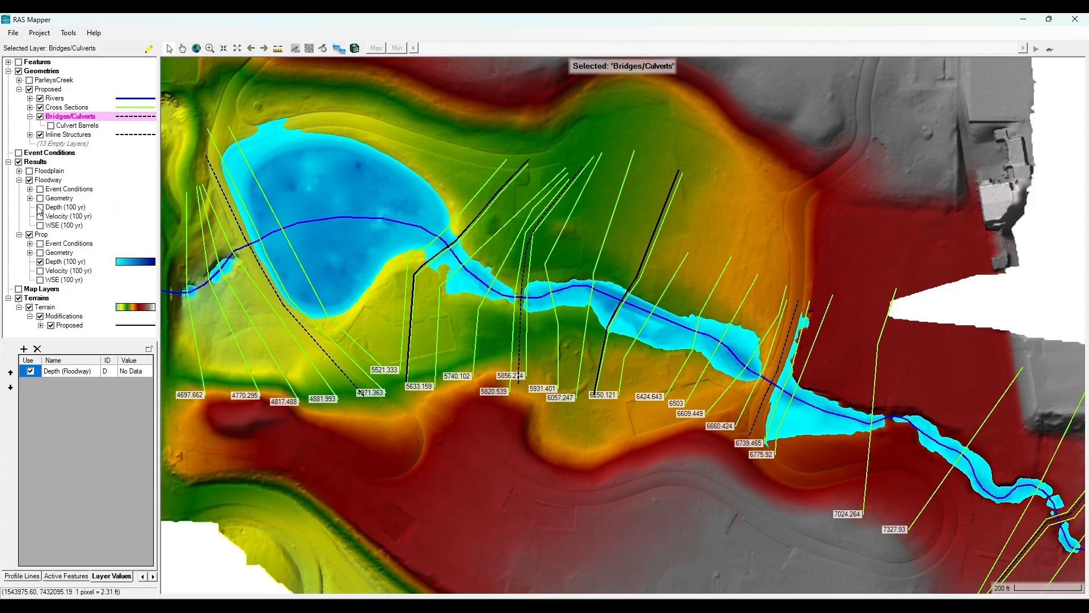
left_click(39, 206)
left_click(39, 207)
left_click(40, 207)
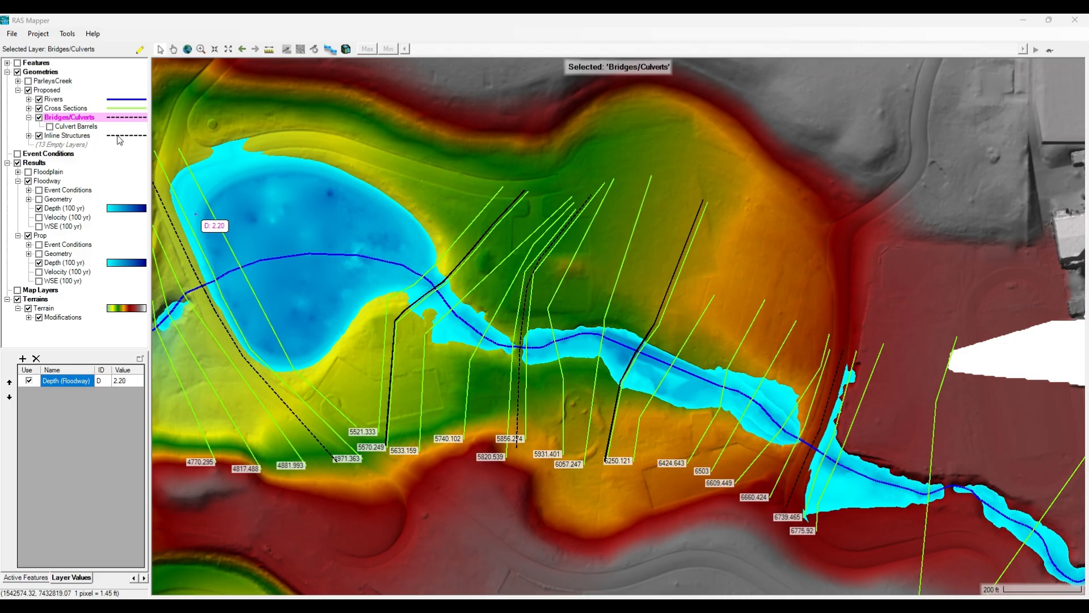
Step: Update cross section 6250.121's elevation profile from the terrain, then stop editing the Proposed geometry's Cross Sections layer and save the edits
left_click(66, 108)
left_click(139, 50)
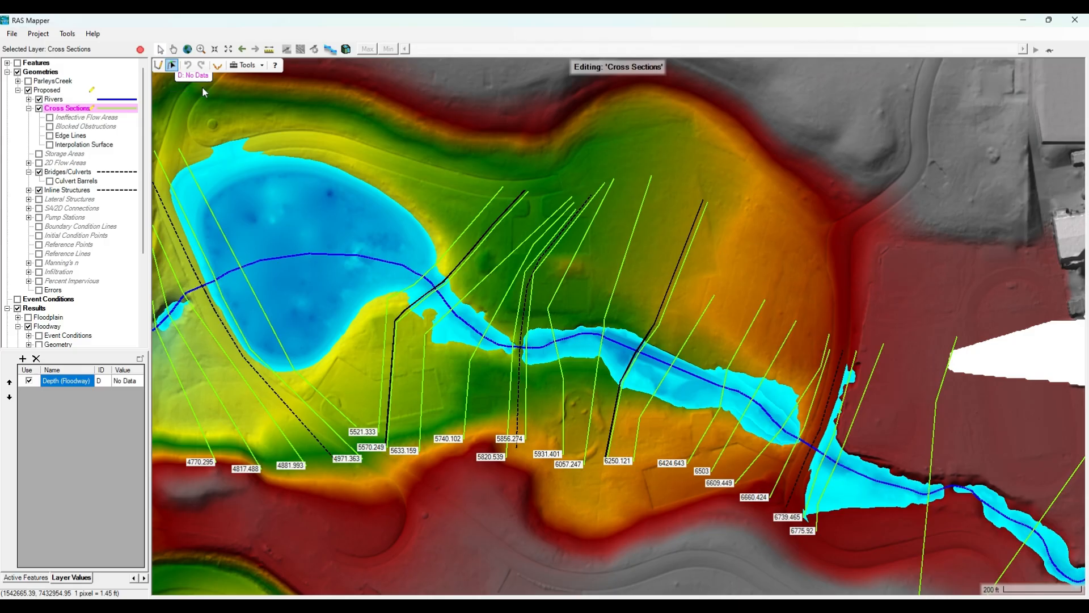
scroll(704, 335, "up", 1)
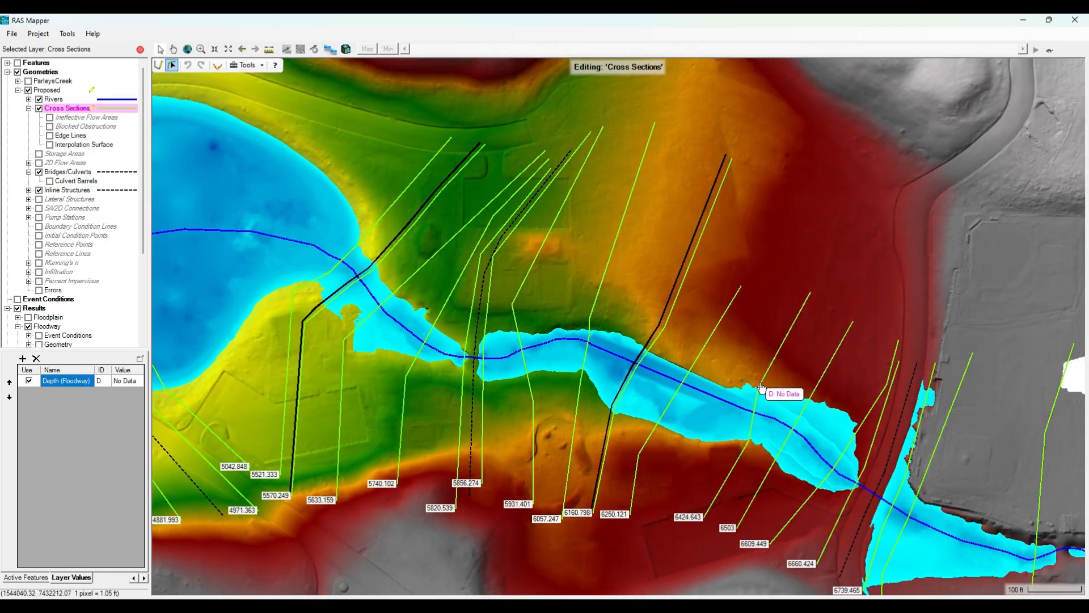
left_click_drag(764, 387, 722, 358)
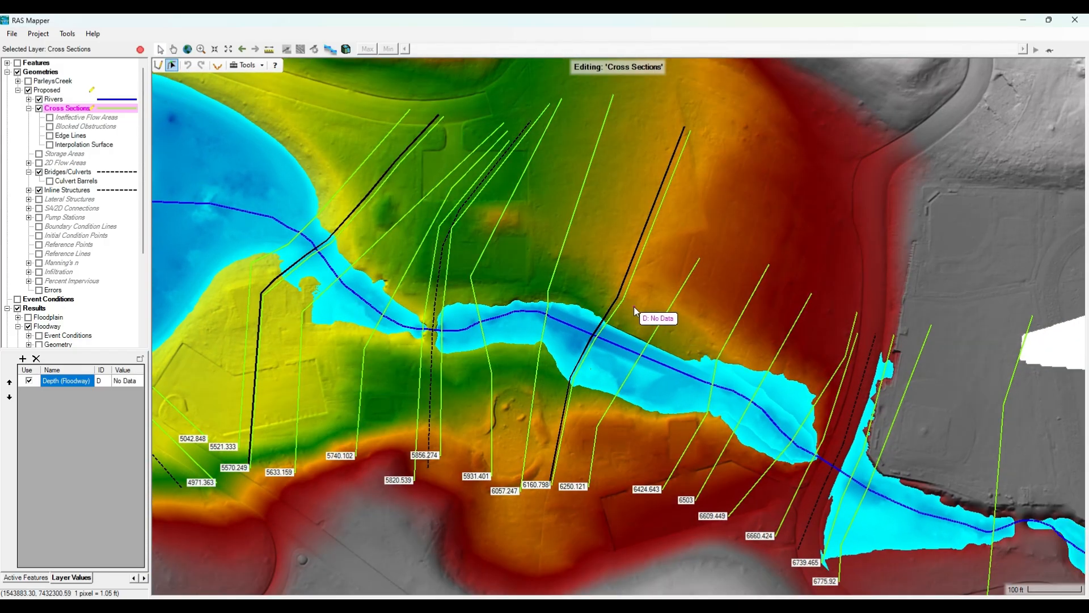
left_click(658, 319)
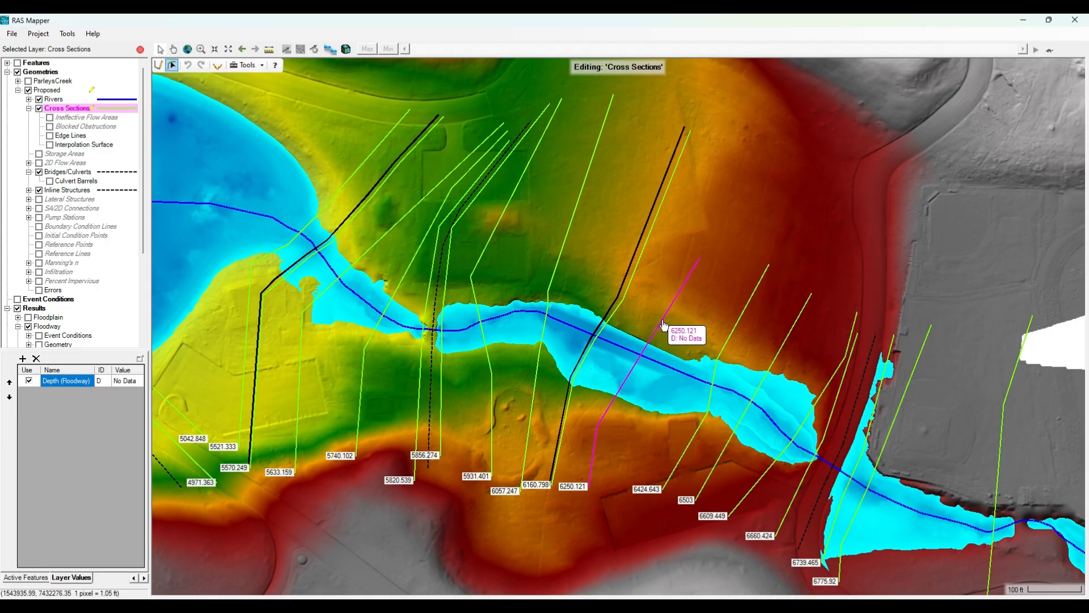
right_click(658, 320)
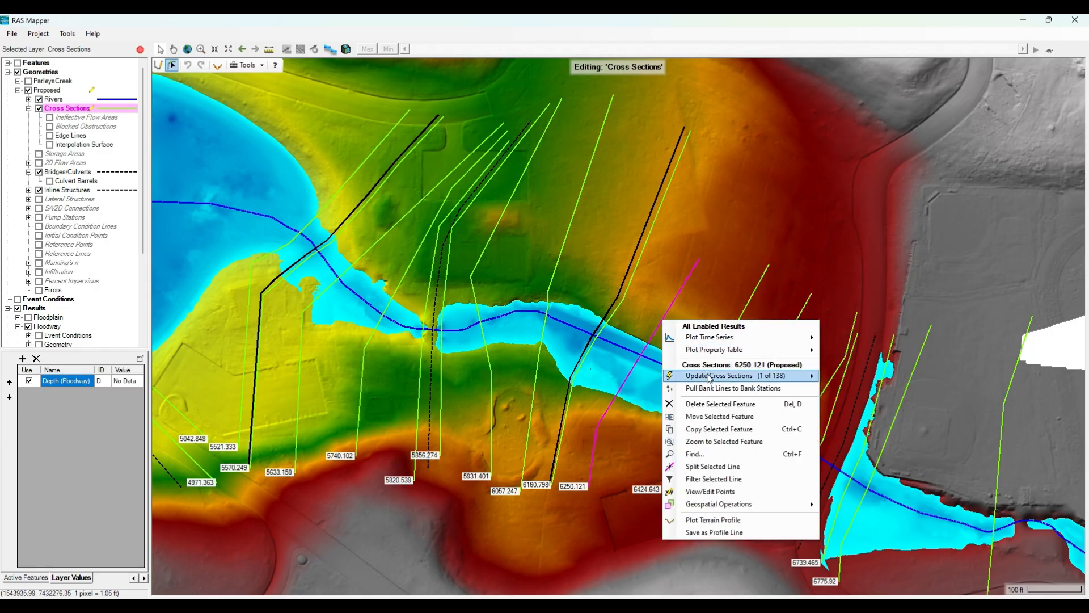
mouse_move(708, 375)
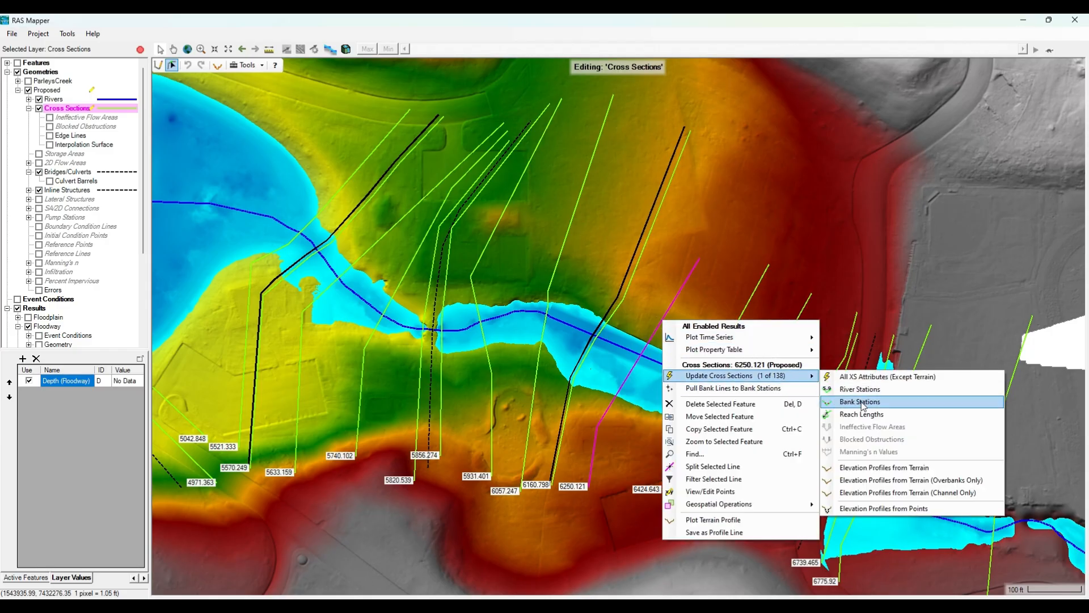
left_click(865, 469)
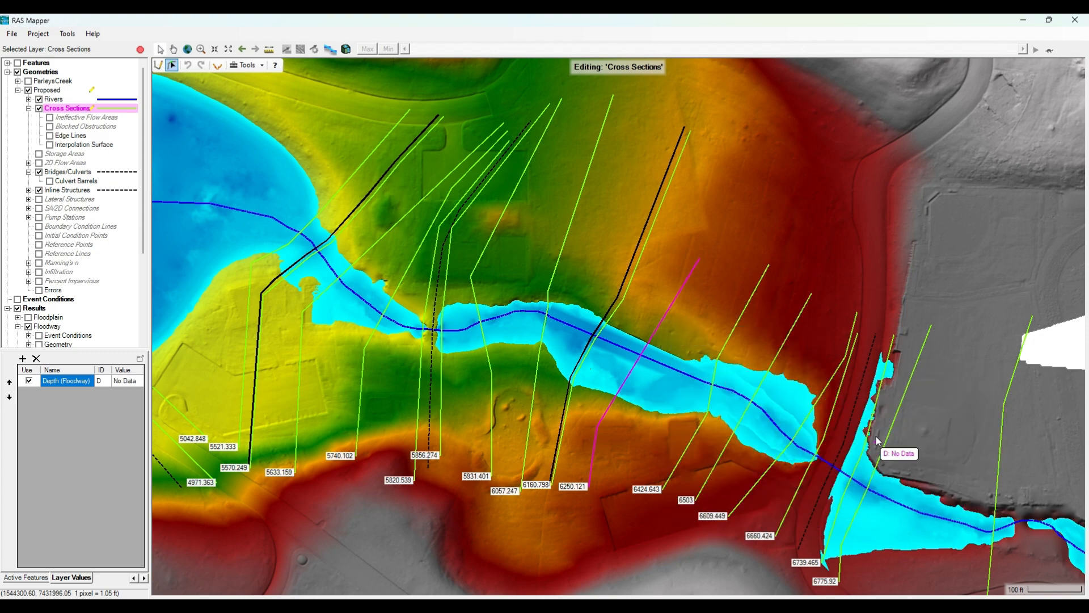
left_click(140, 49)
left_click(512, 353)
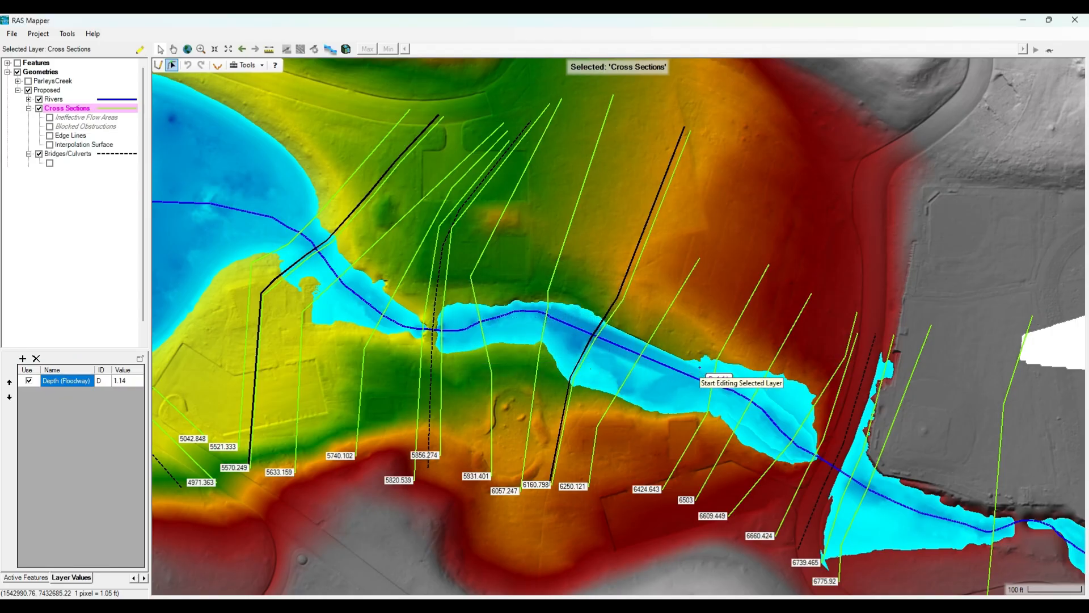
Step: Switch to the HEC-RAS main window and open the Proposed geometry's cross section data from the geometric data editor
left_click_drag(0, 363, 381, 336)
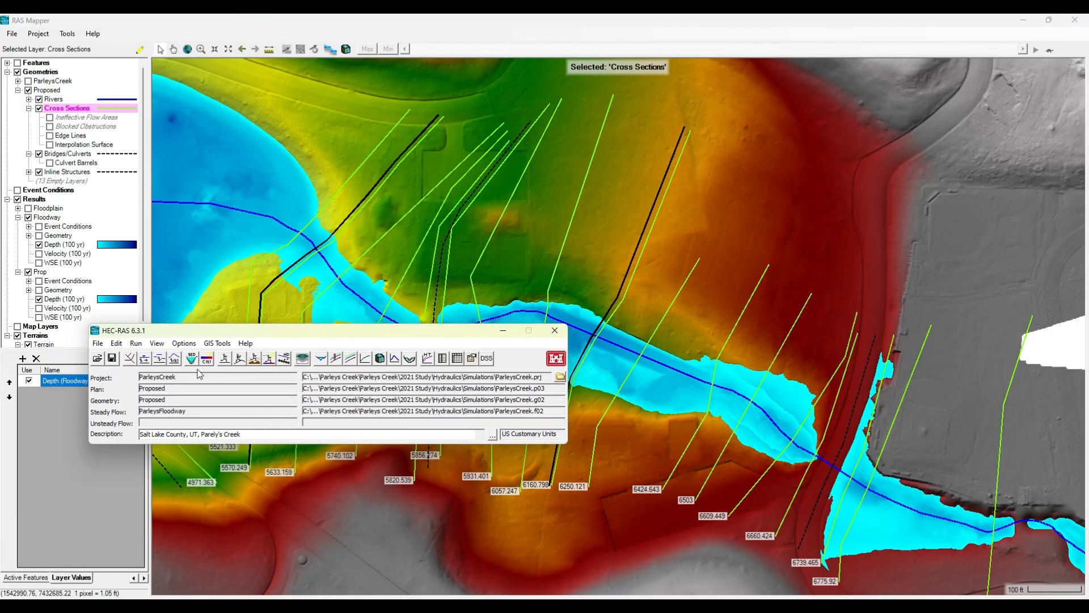
left_click(130, 358)
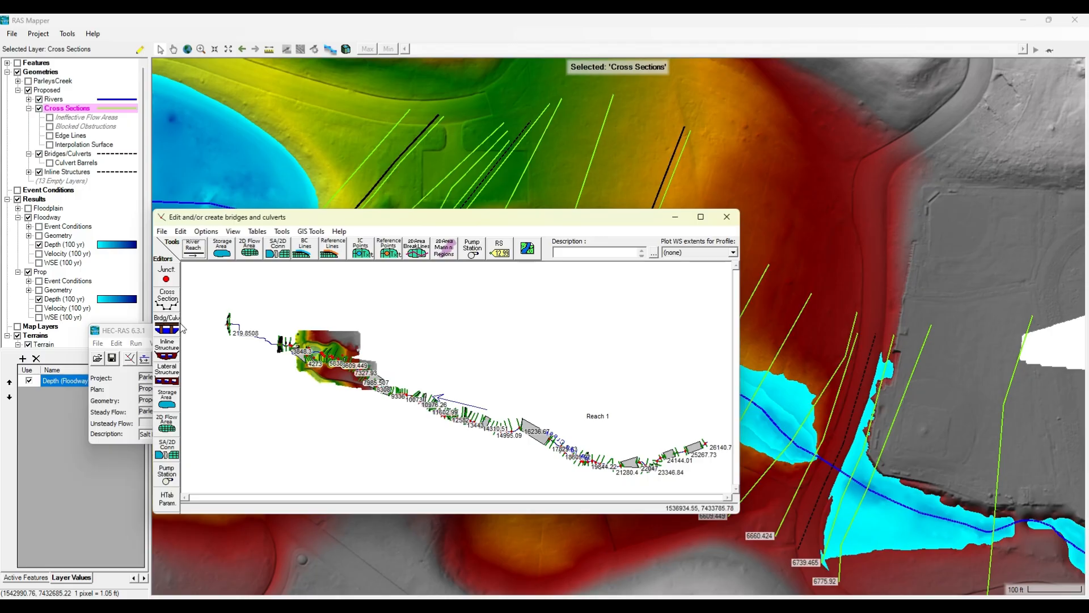
left_click(167, 298)
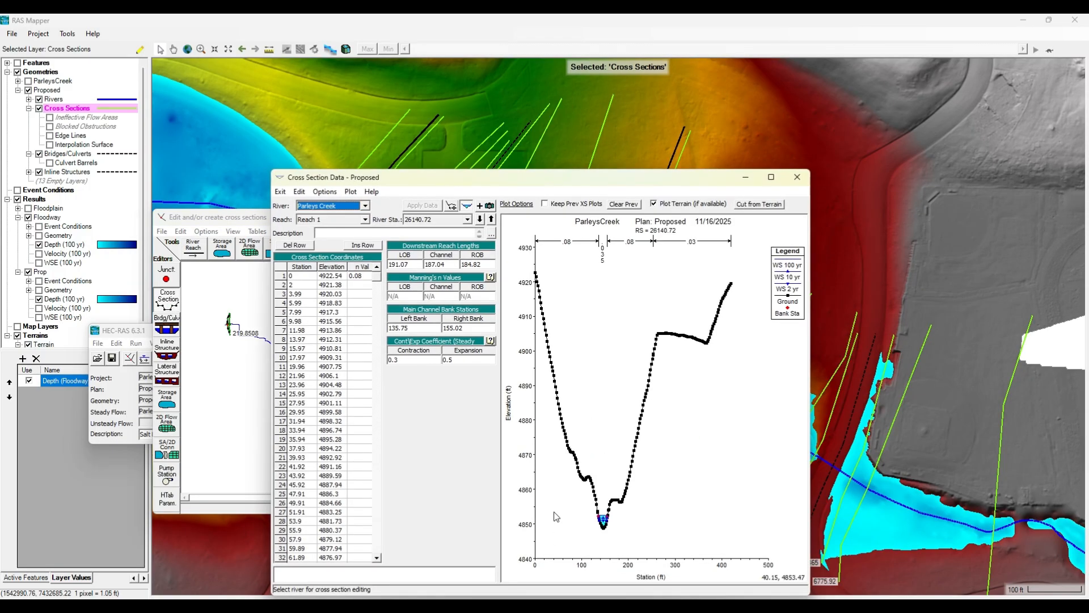
left_click_drag(545, 177, 343, 132)
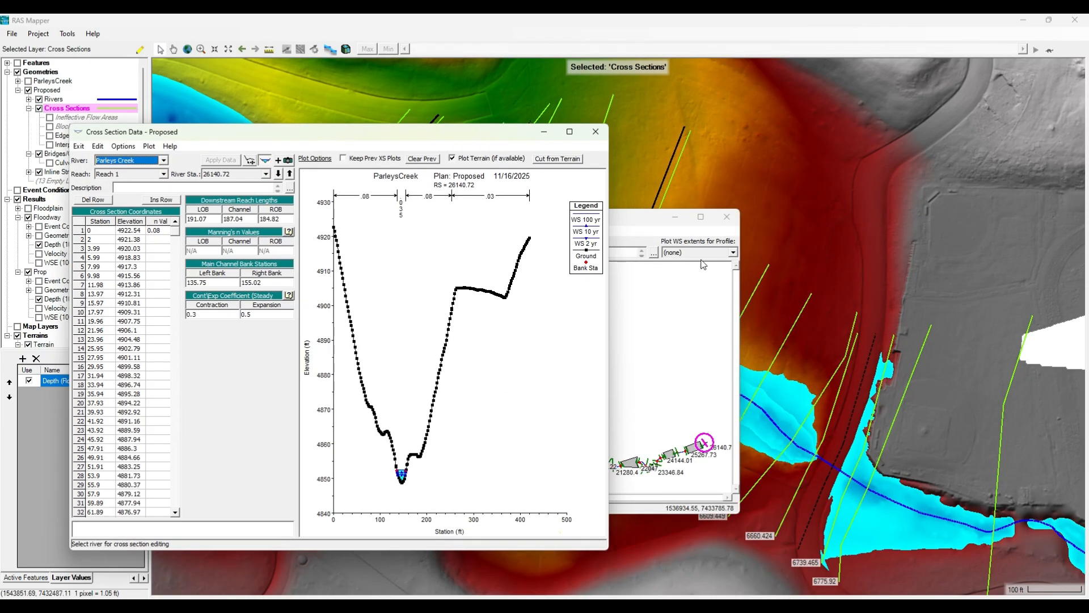
left_click_drag(497, 135, 0, 141)
left_click(629, 189)
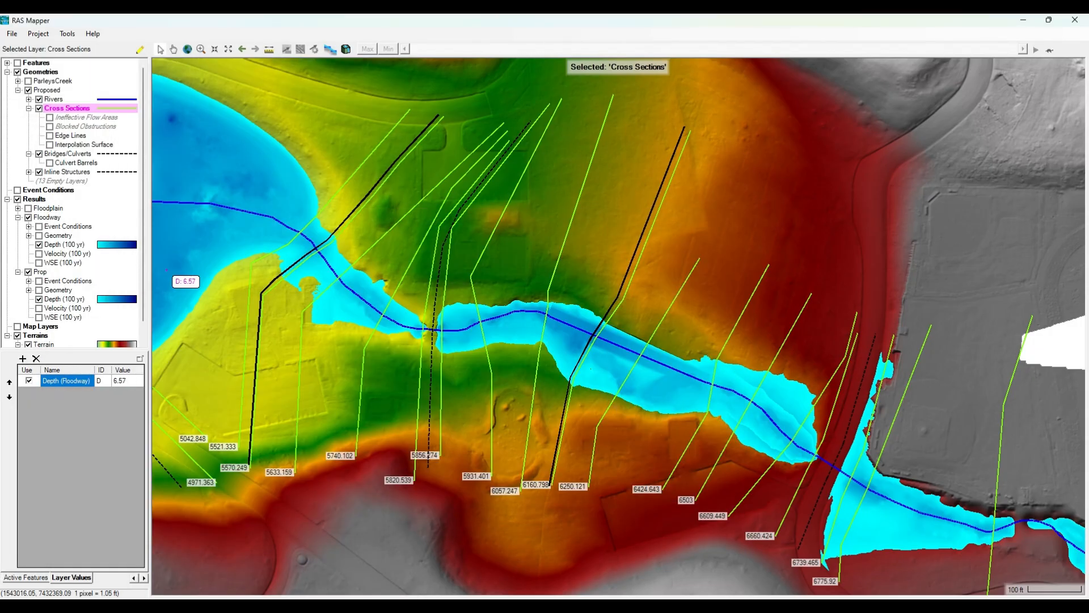
key("alt+Tab")
left_click(167, 299)
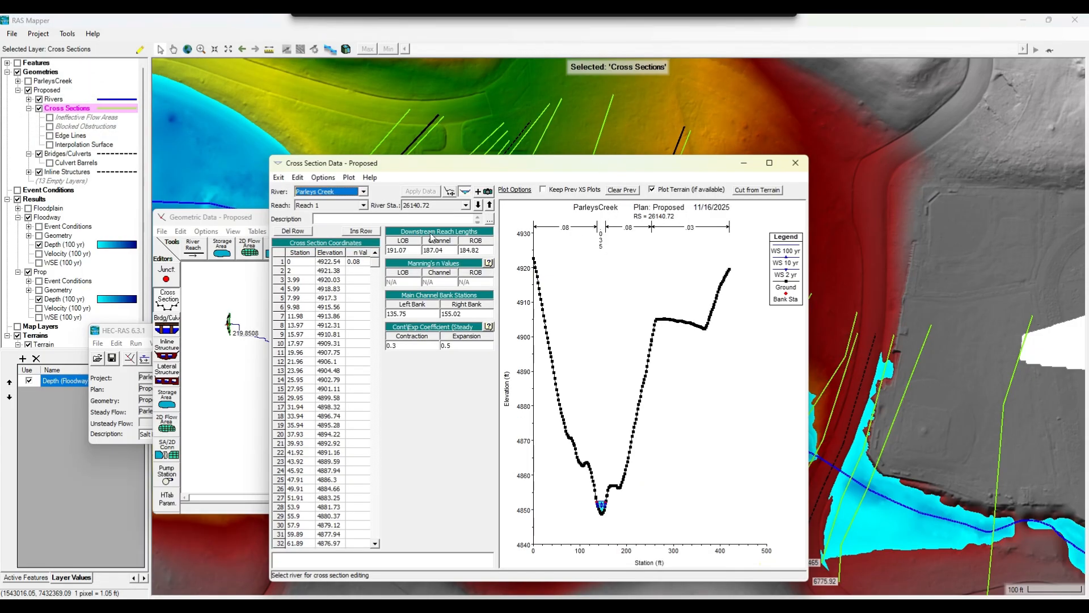
Step: Open the Graphic XS Editor, display cross section 6250.121 of Reach 1, and maximize the editor
left_click(451, 192)
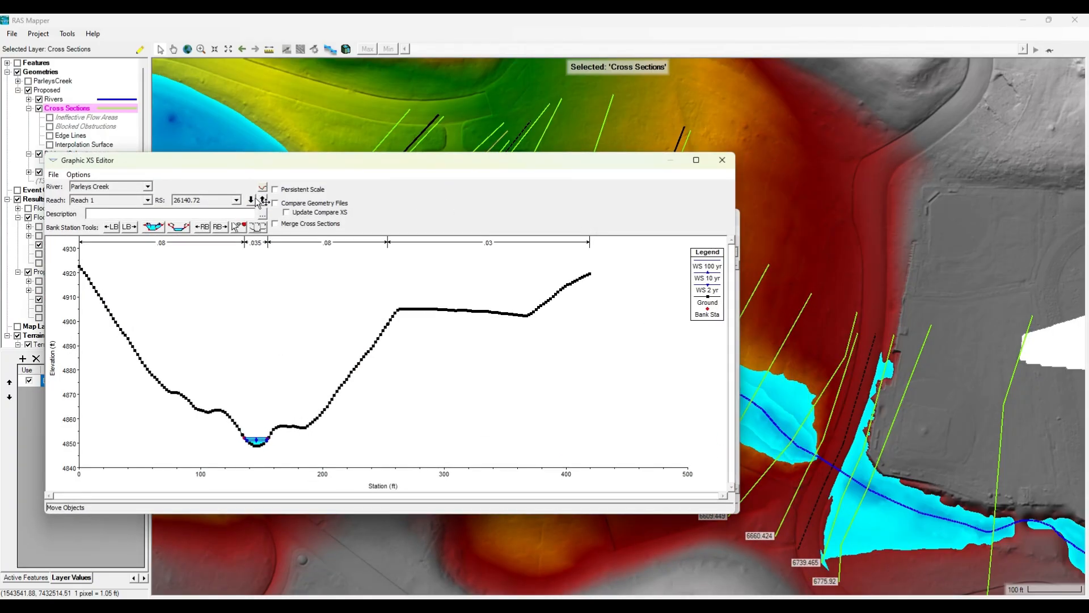
left_click(237, 201)
left_click_drag(237, 219, 238, 250)
scroll(204, 256, "up", 8)
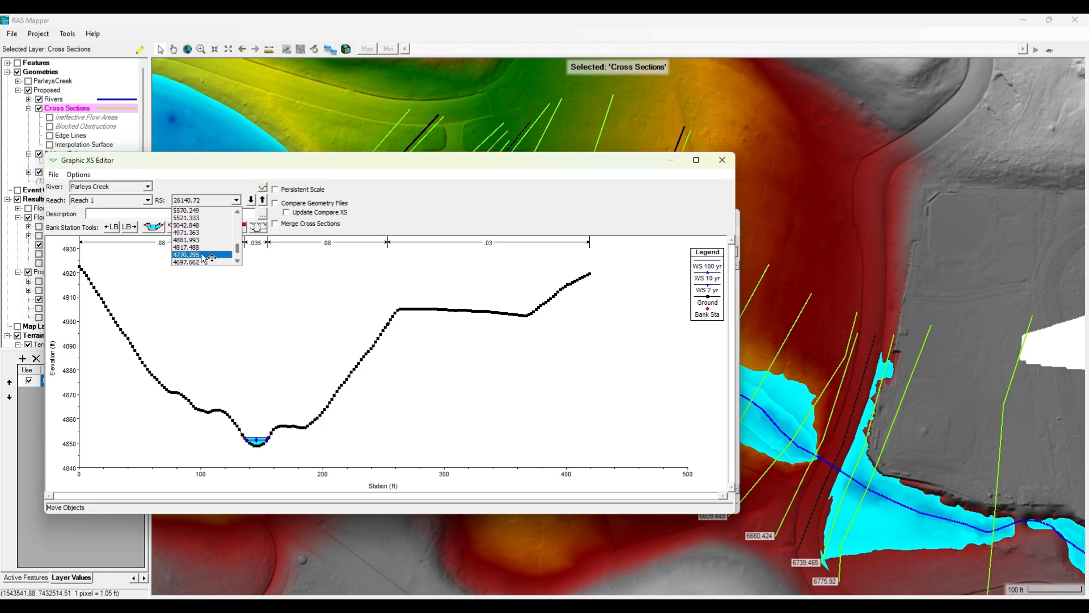
scroll(203, 255, "up", 3)
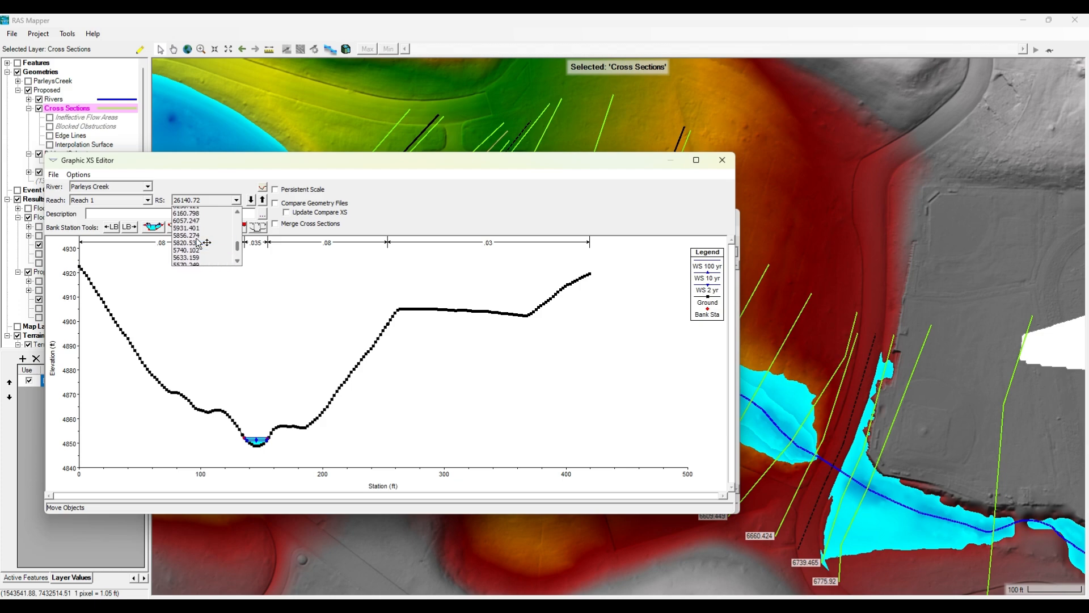
left_click(187, 217)
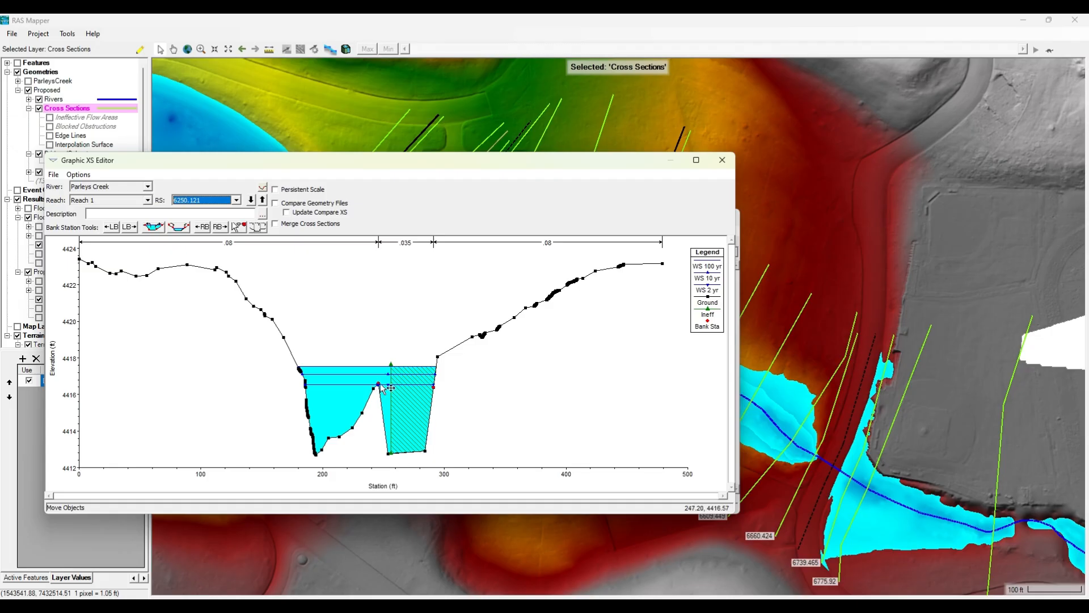
left_click(696, 159)
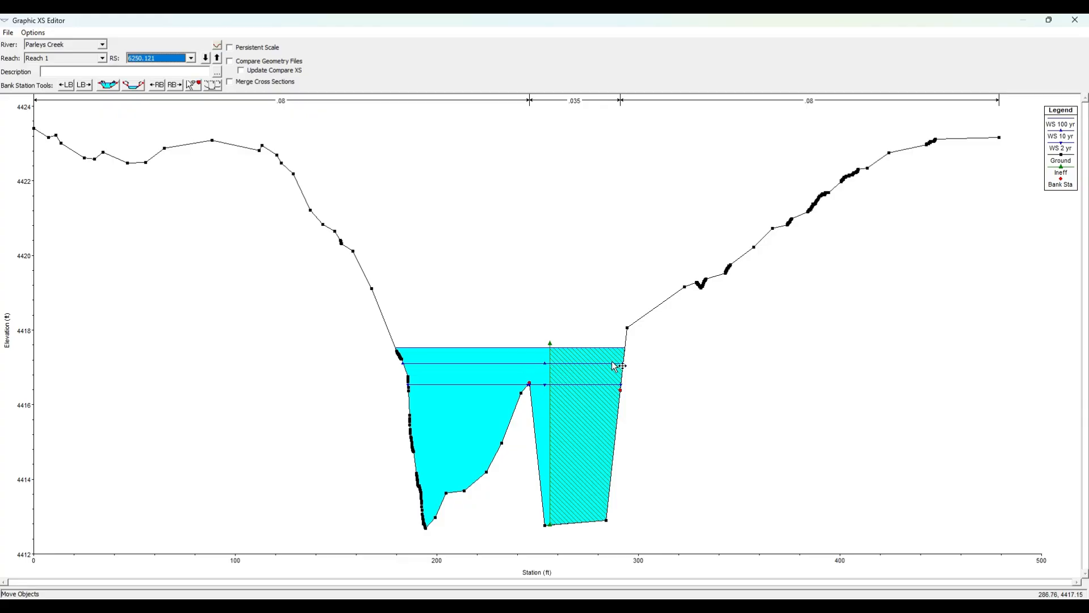
Step: Move section 6250.121's left bank station to the new channel's left toe, and delete the ground points forming the old channel
mouse_move(530, 386)
left_mouse_down()
mouse_move(556, 430)
mouse_move(554, 510)
left_mouse_up()
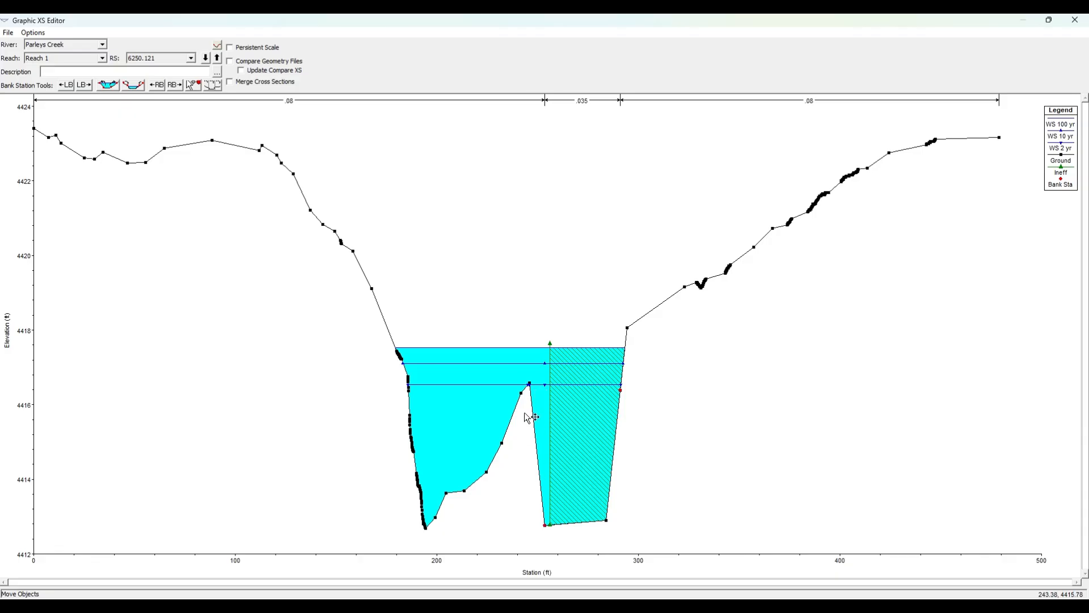
right_click(327, 348)
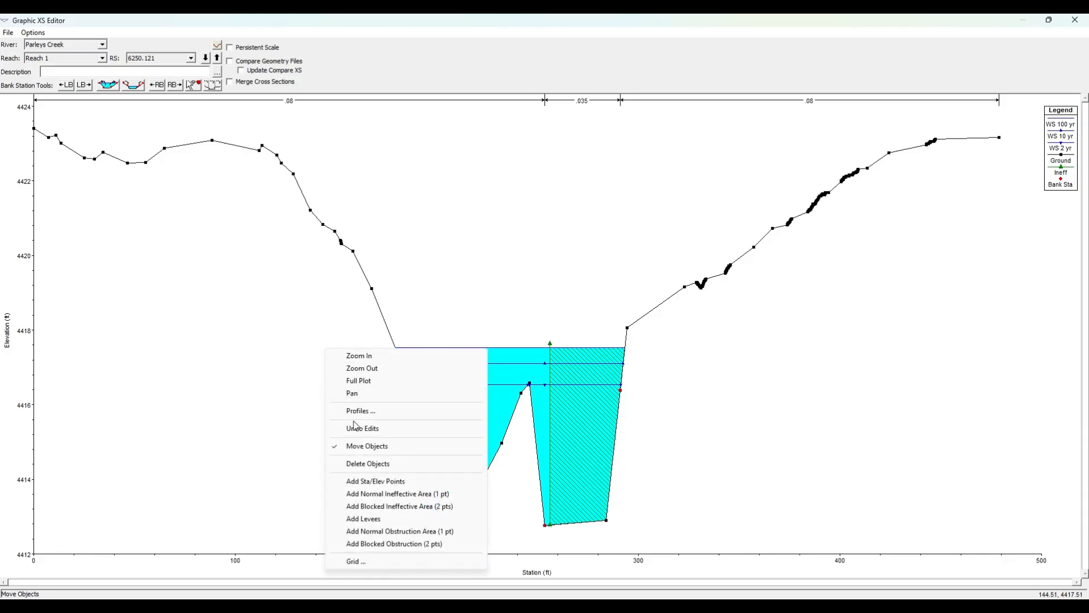
left_click(363, 464)
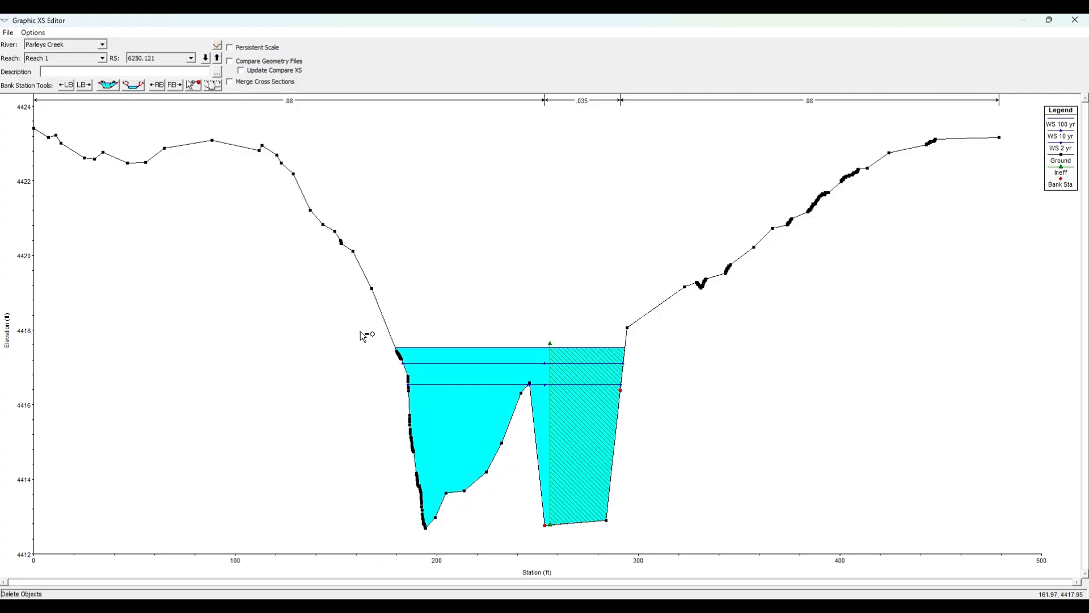
left_click_drag(360, 331, 522, 527)
right_click(442, 430)
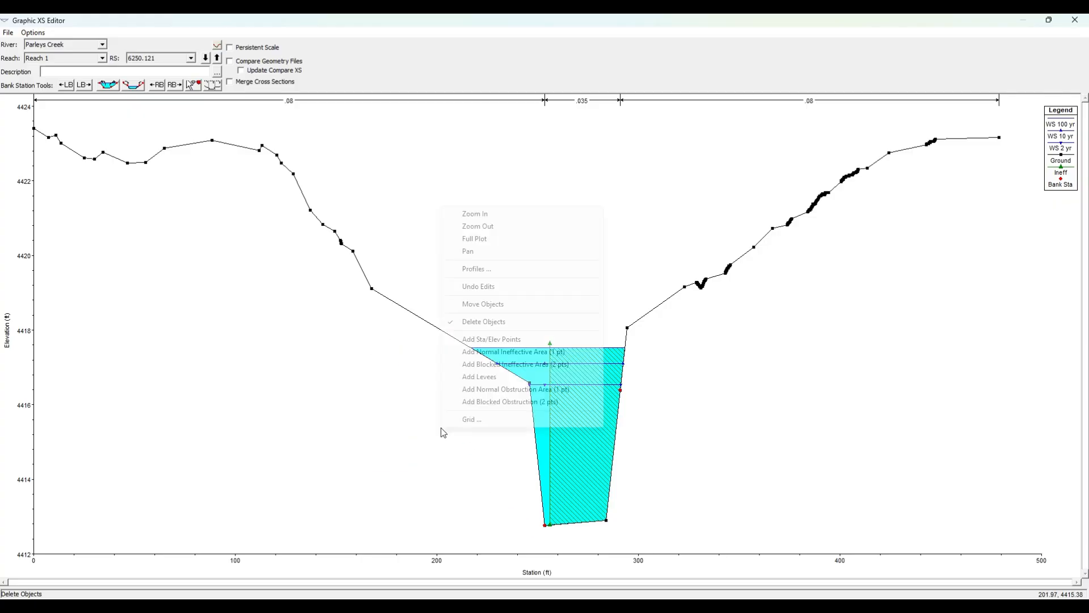
left_click(465, 324)
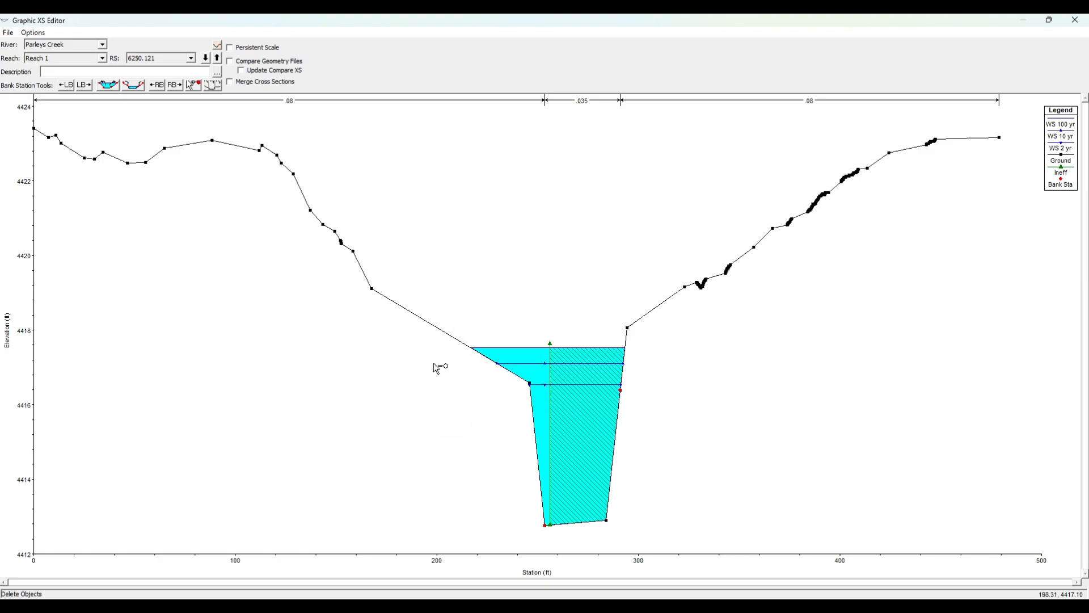
Step: Add ground points along the filled left overbank and on both channel sides, moving the raised point down to about station 225
right_click(460, 381)
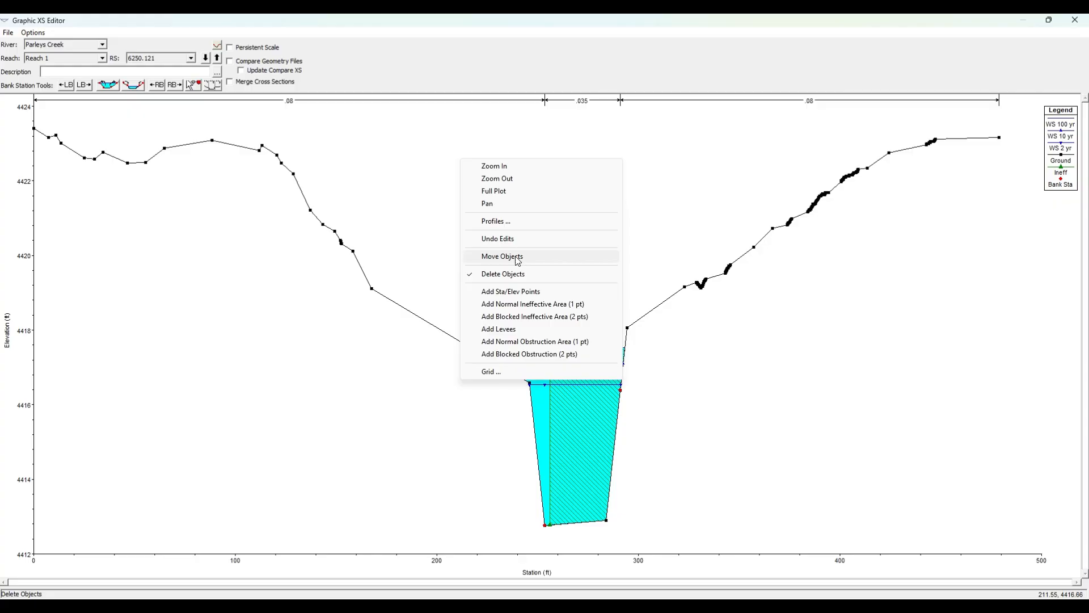
left_click(511, 291)
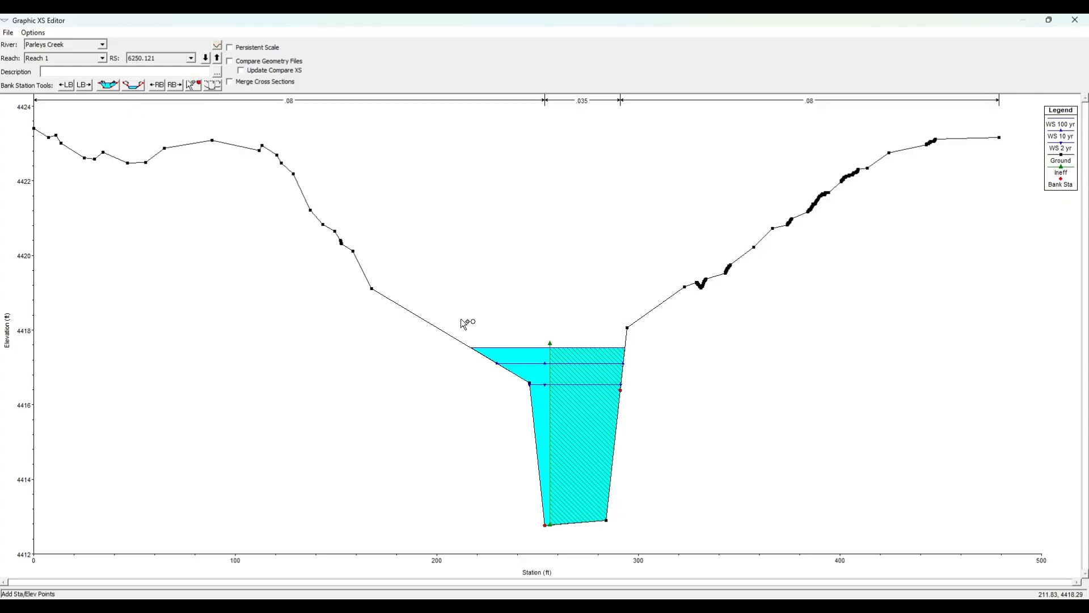
left_click(424, 316)
left_click(455, 335)
right_click(488, 349)
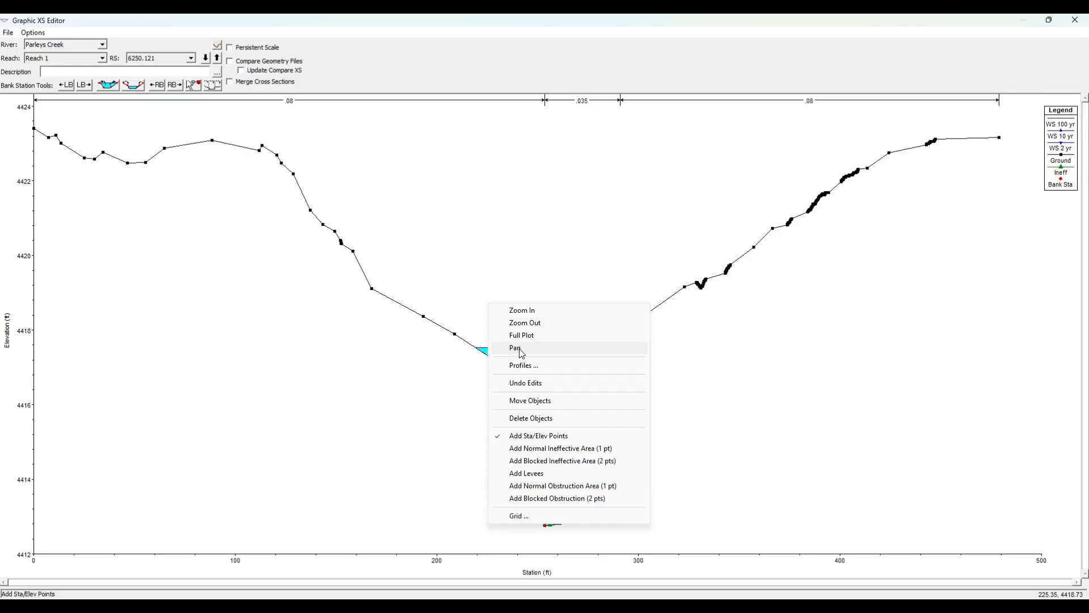
left_click(517, 264)
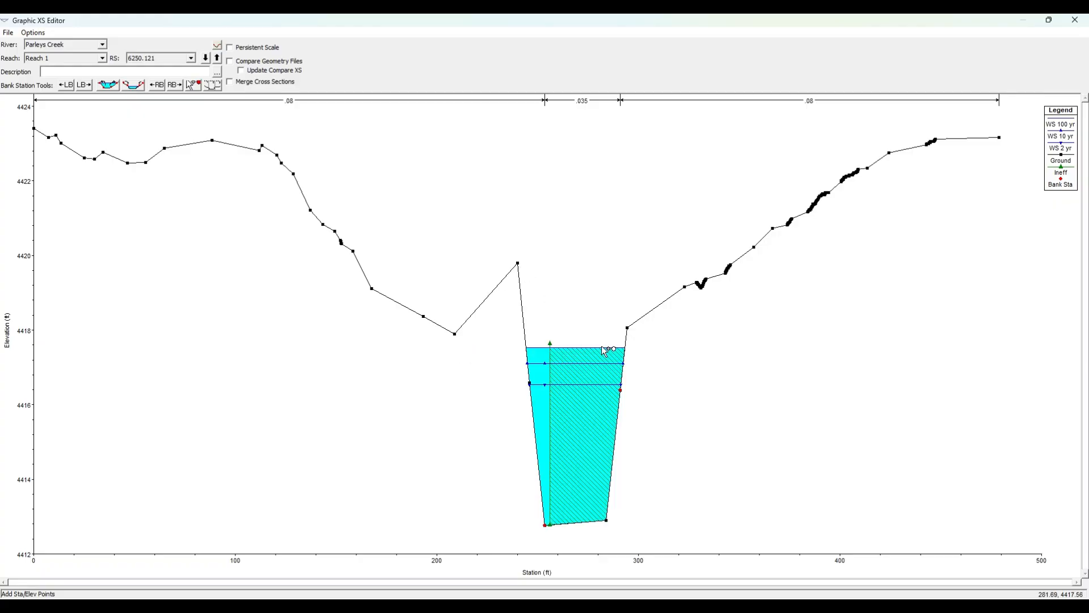
left_click(625, 364)
right_click(376, 363)
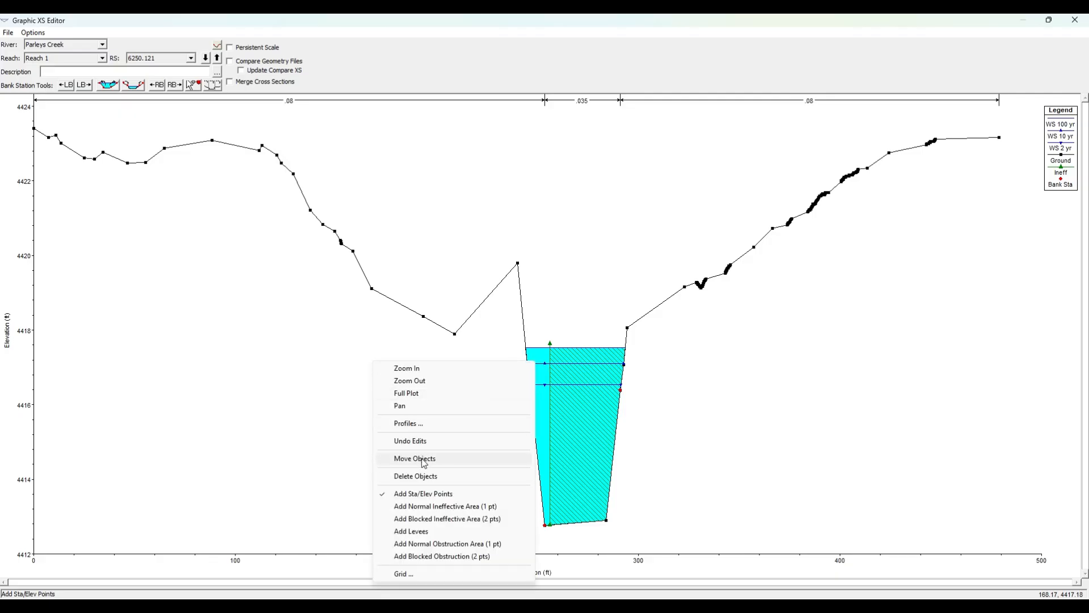
left_click(420, 459)
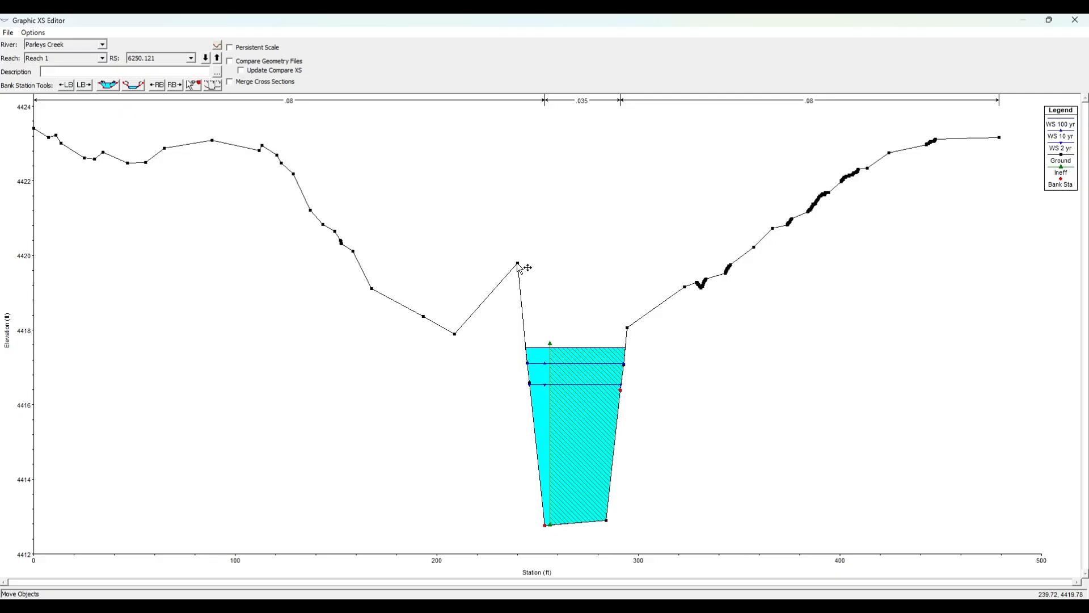
left_click_drag(517, 264, 488, 344)
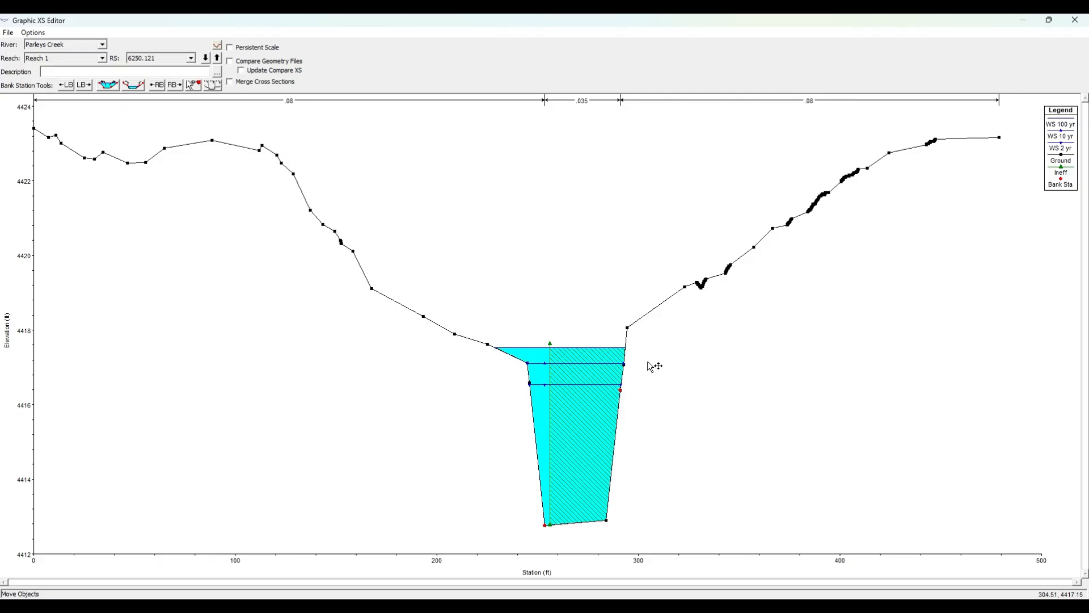
Step: Move both bank stations of section 6250.121 up to the channel-side points at about elevation 4417.1, and display cross section 6160.798
left_click_drag(621, 393, 624, 364)
left_click_drag(548, 525, 528, 364)
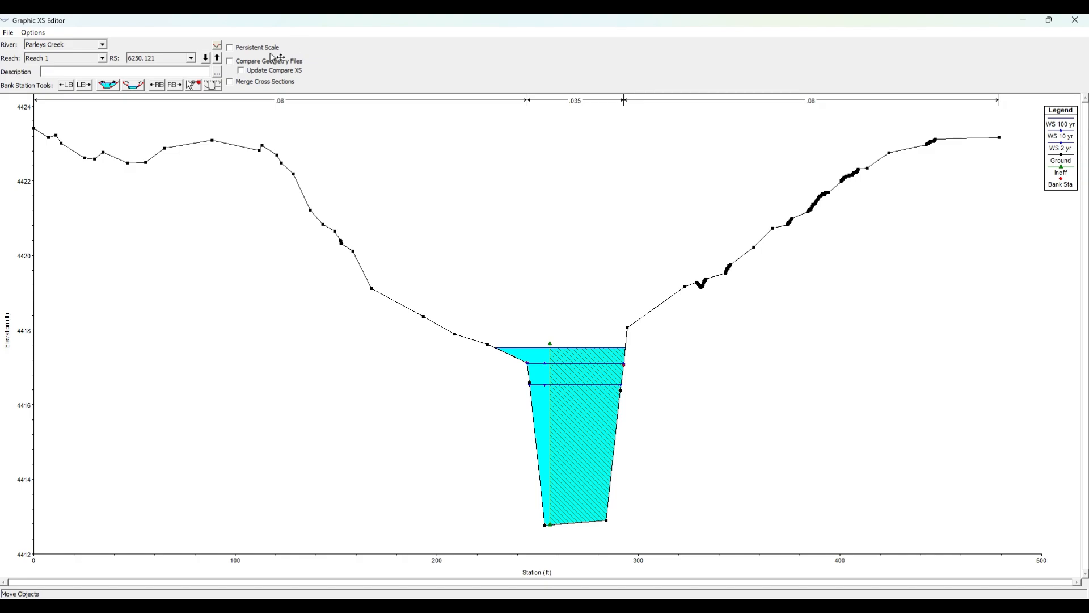
left_click(216, 58)
left_click(208, 59)
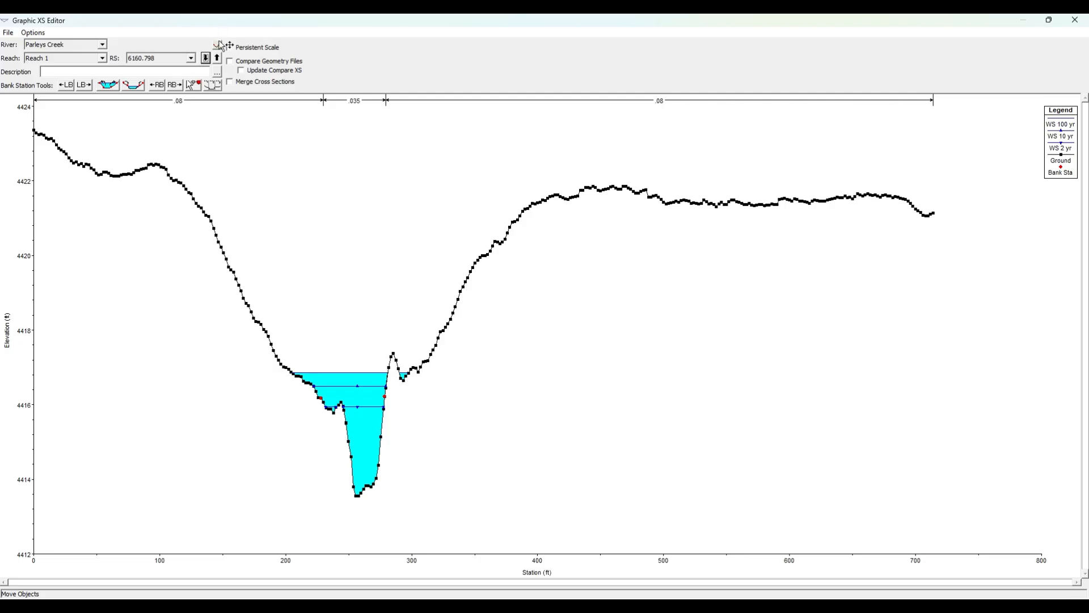
Step: Display cross section 6250.121 and compare it with the mapped depth along the channel and with neighbouring section 6160.798
left_click(217, 58)
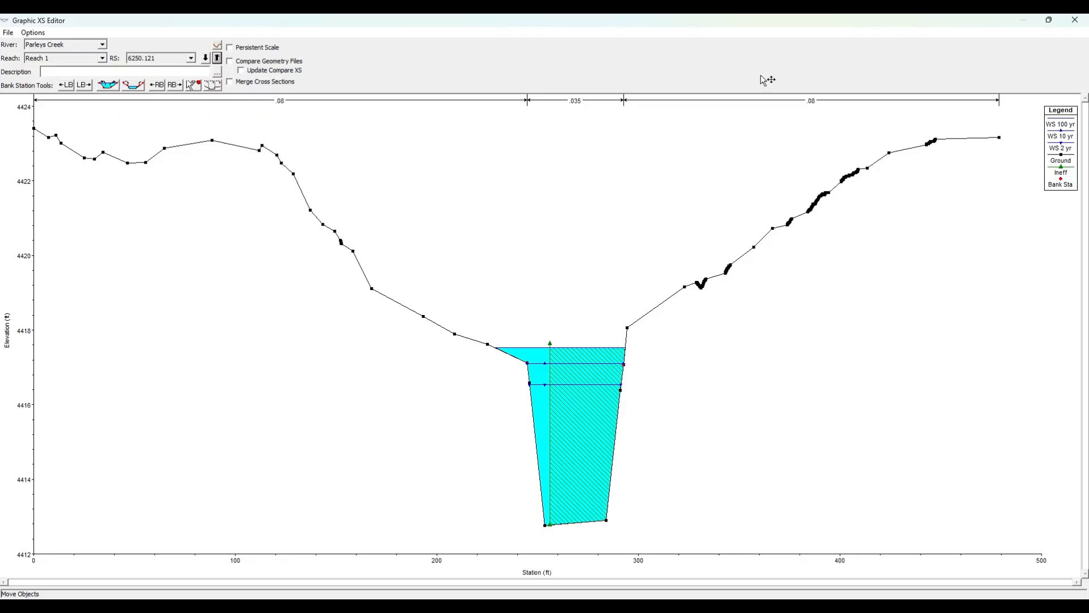
left_click_drag(780, 25, 0, 295)
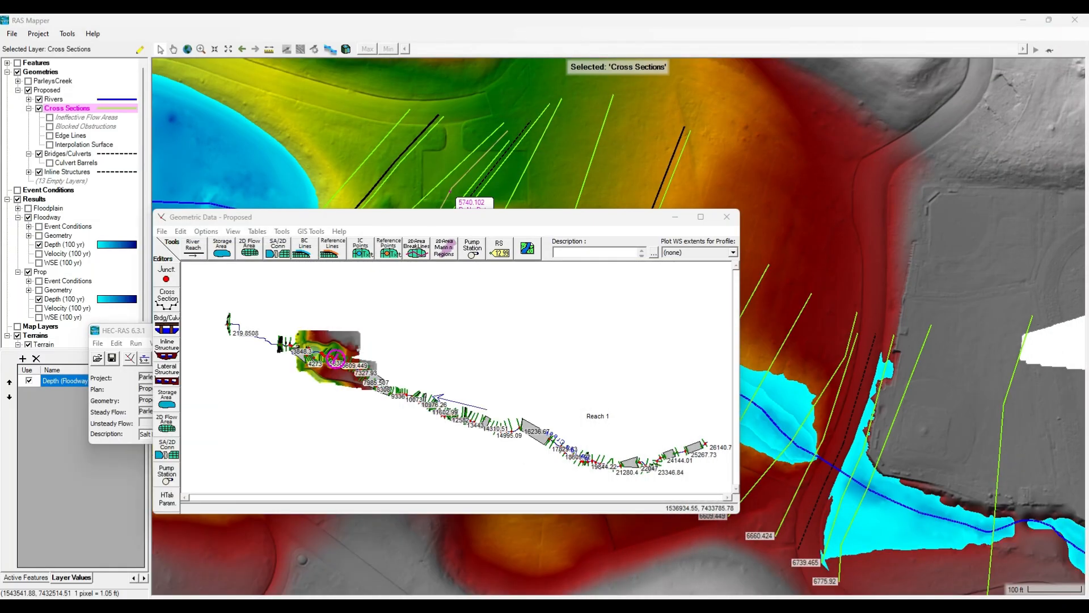
left_click_drag(578, 224, 1088, 256)
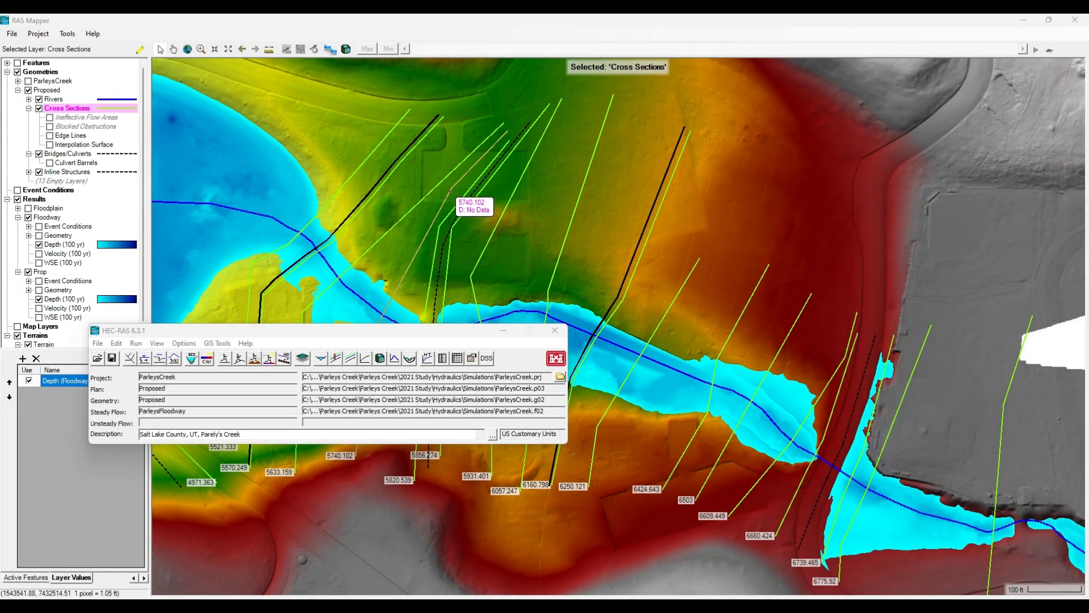
left_click_drag(499, 329, 426, 381)
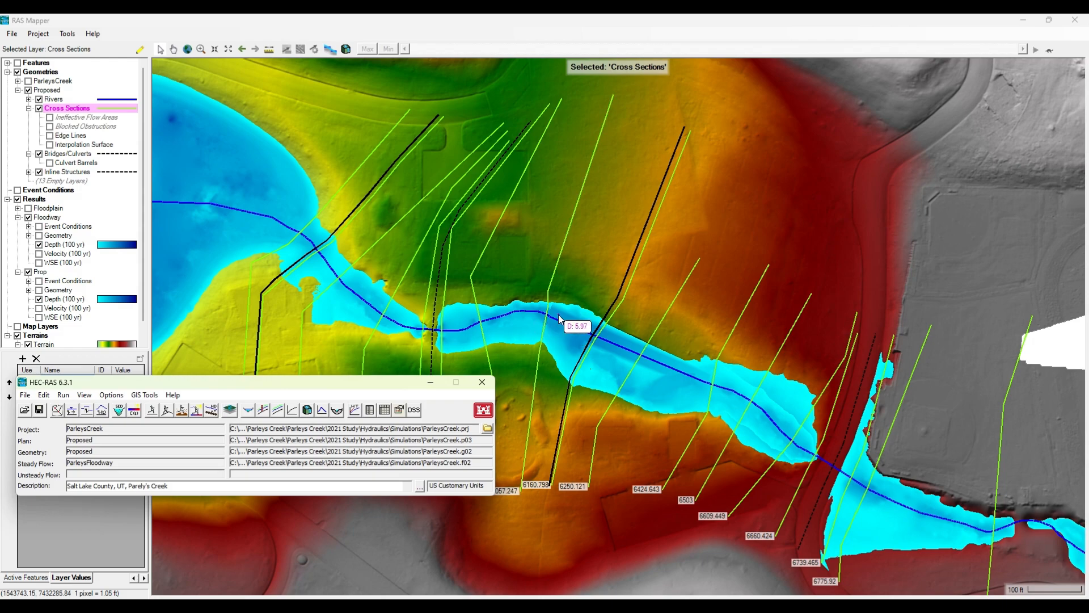
left_click_drag(0, 233, 782, 219)
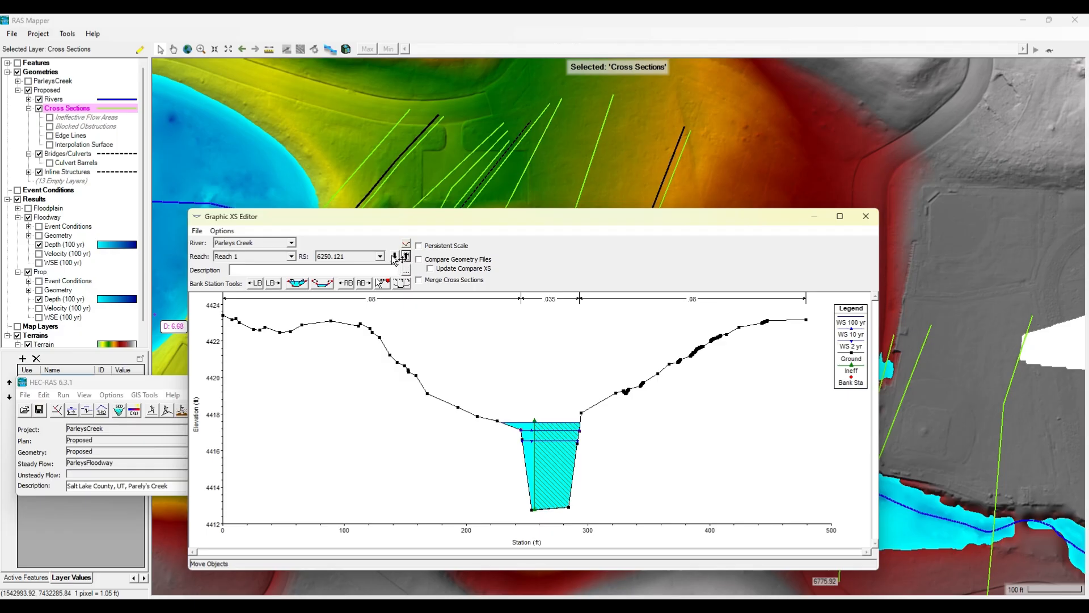
left_click(395, 257)
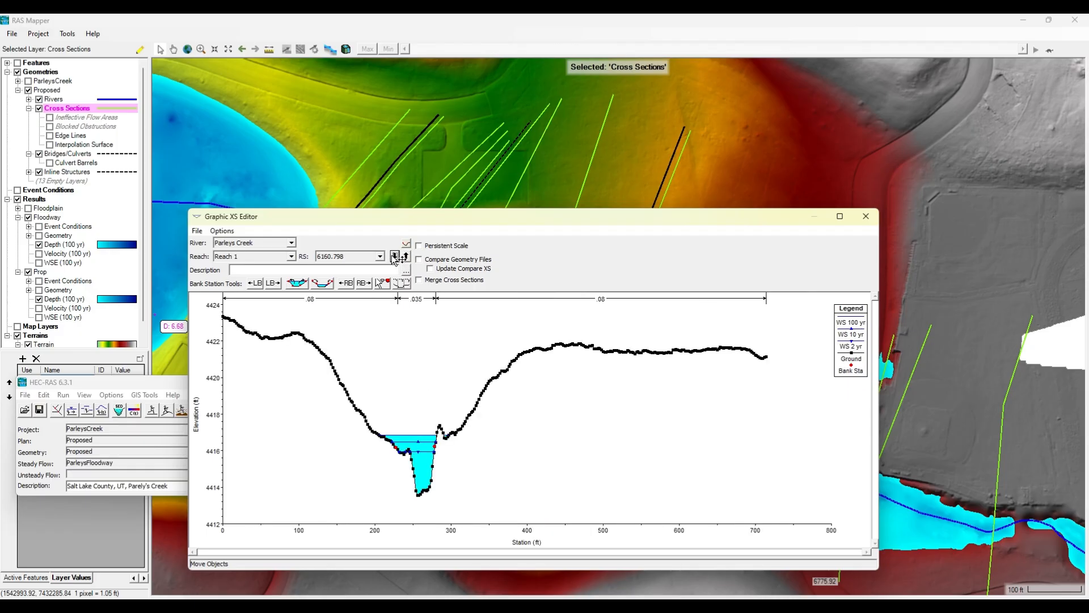
left_click(406, 256)
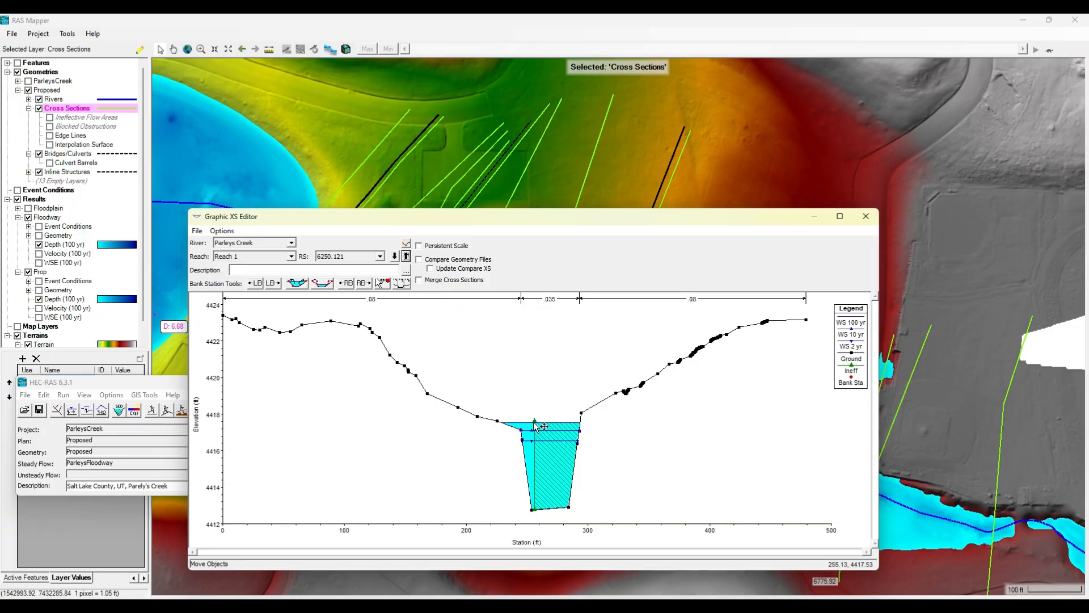
Step: Move section 6250.121's ineffective area to the right overbank near station 335, and add a normal ineffective area on the left overbank near station 195
left_click_drag(544, 421, 605, 377)
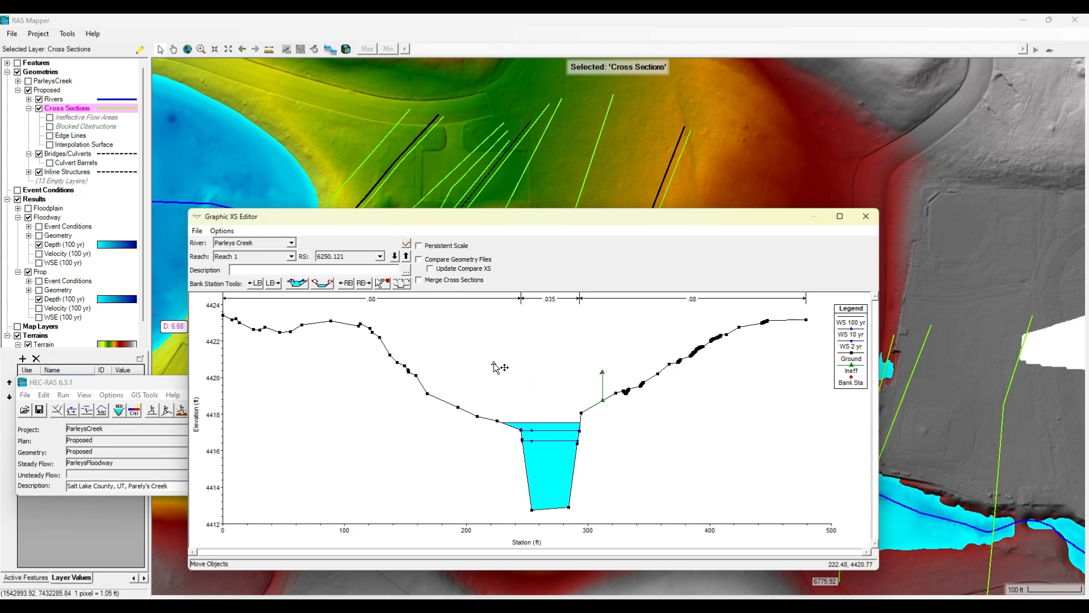
left_click_drag(602, 372, 493, 362)
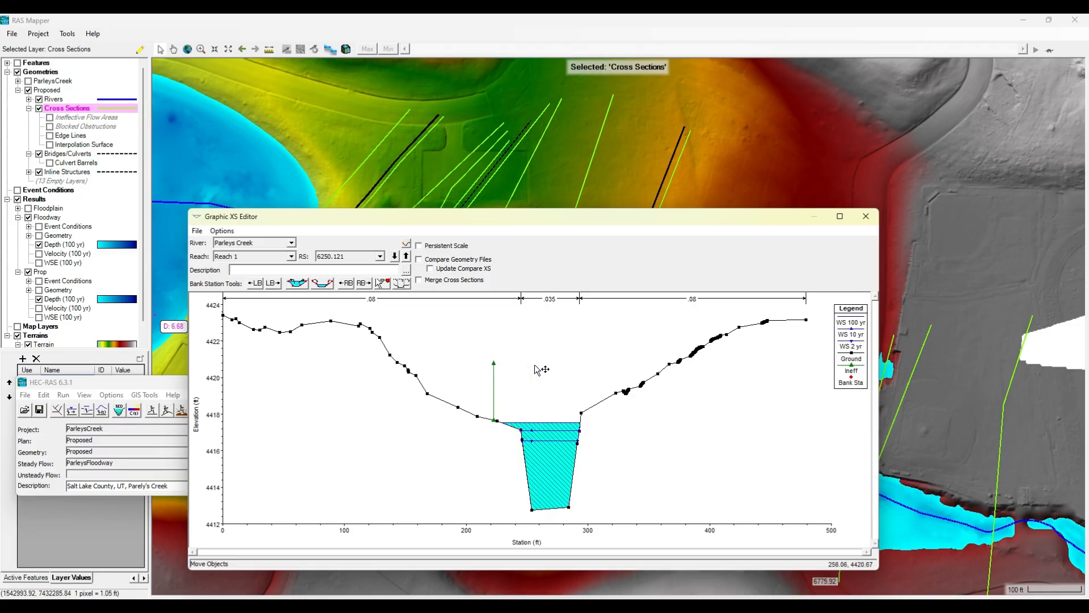
mouse_move(497, 366)
left_mouse_down()
mouse_move(559, 377)
mouse_move(624, 364)
left_mouse_up()
right_click(590, 391)
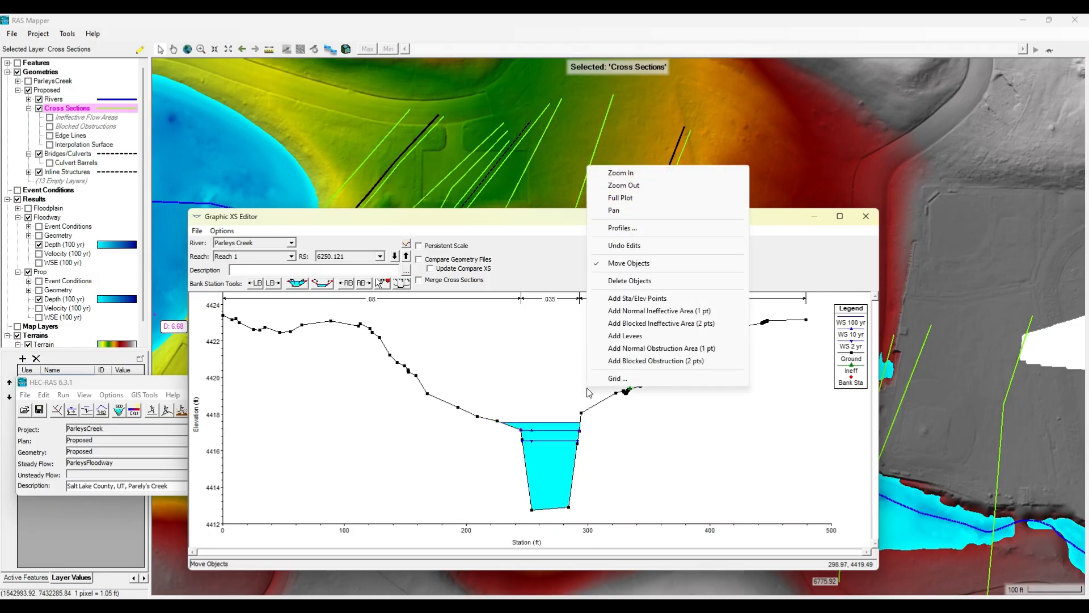
left_click(653, 311)
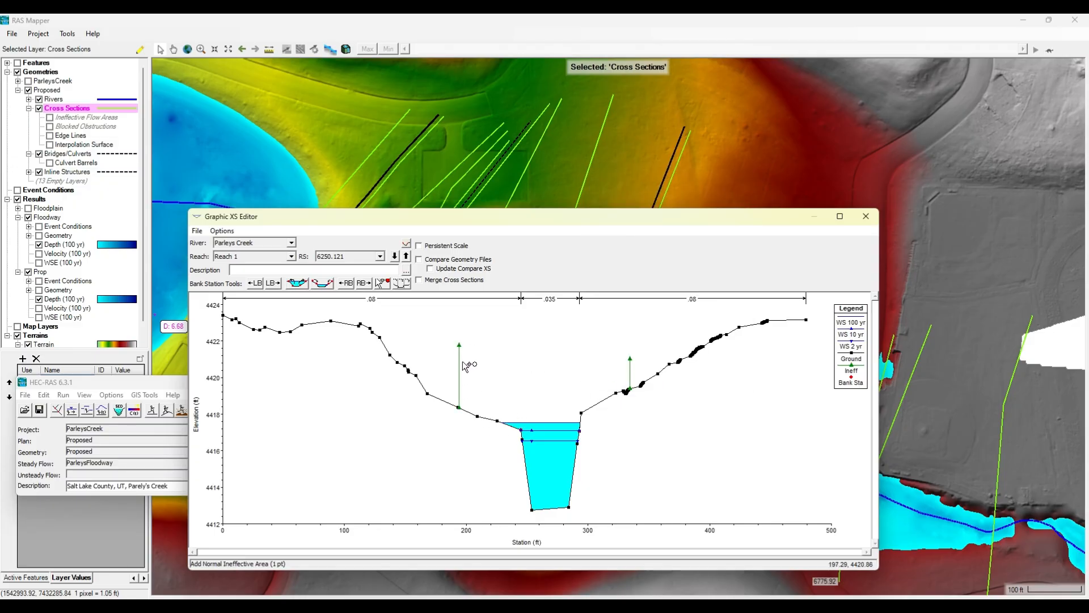
Step: Delete both the left and right overbank ineffective flow areas from cross section 6250.121
right_click(552, 356)
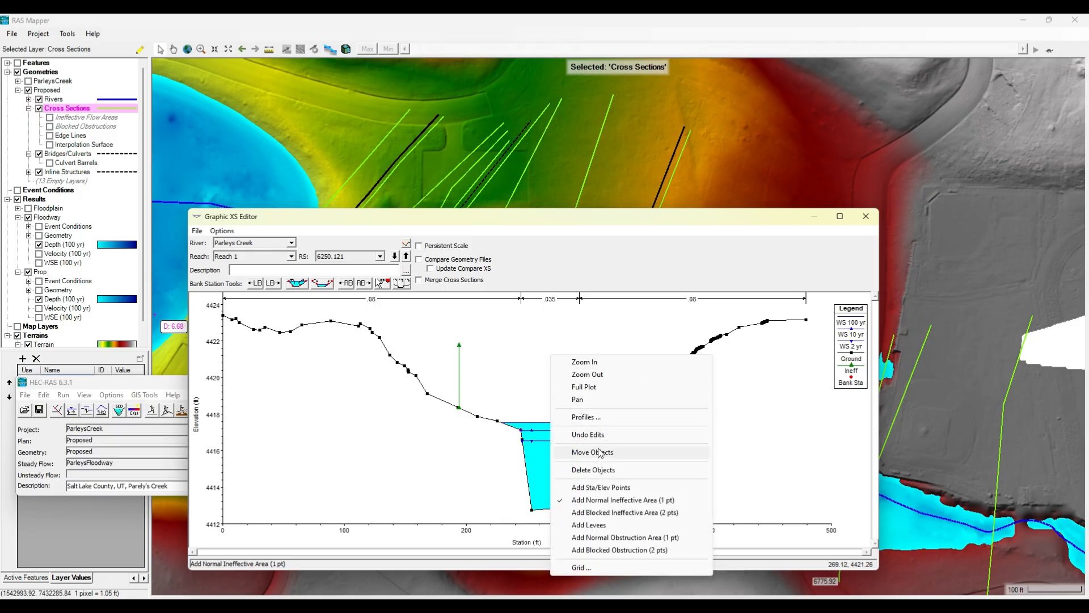
left_click(594, 469)
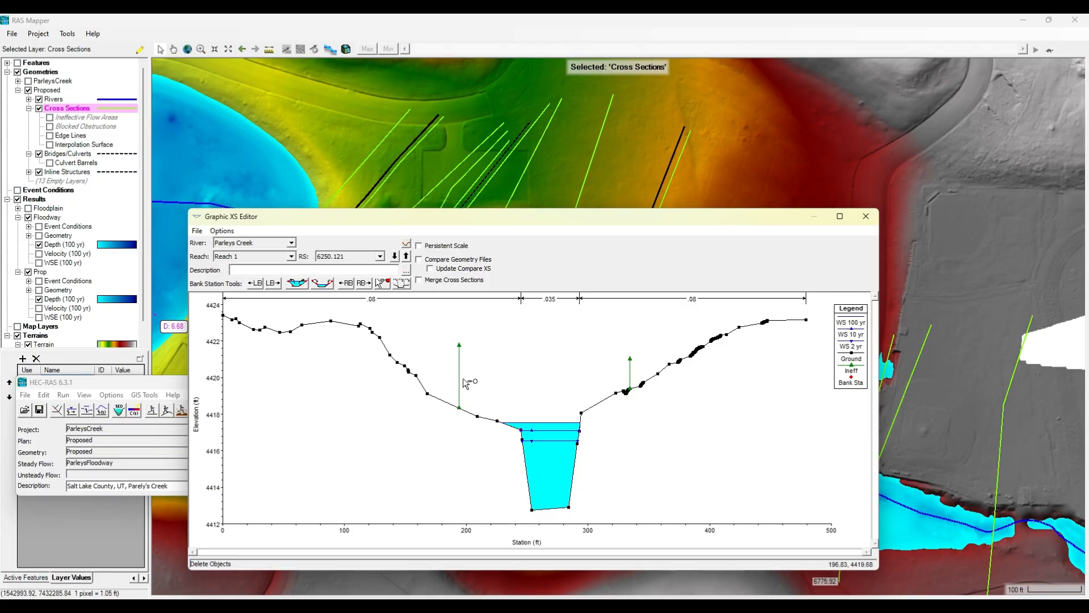
left_click(461, 347)
left_click(631, 361)
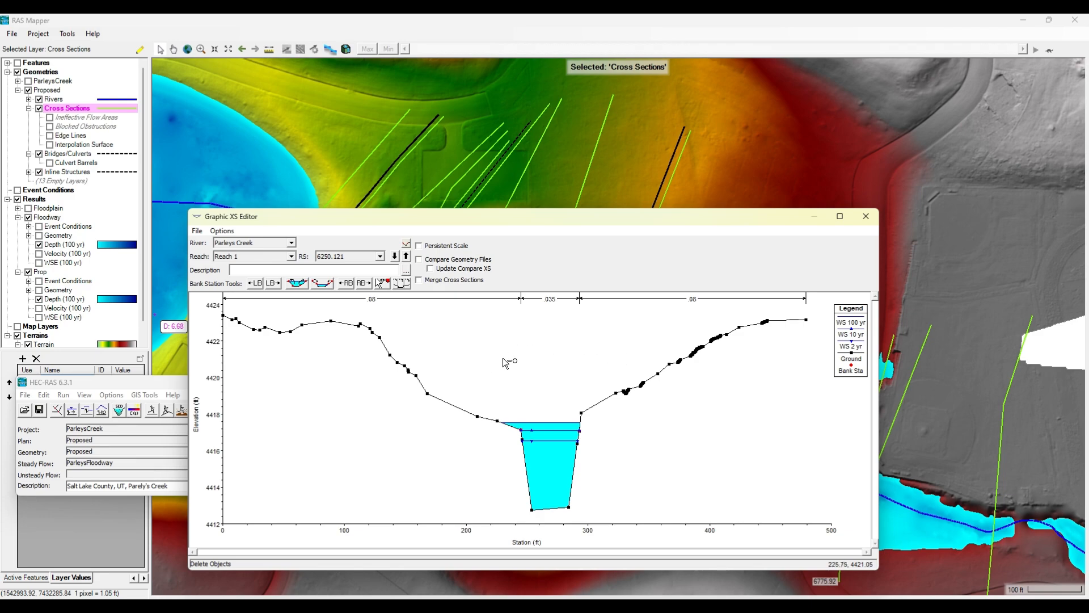
Step: Check the next downstream cross section against section 6250.121 in the Graphic XS Editor
left_click(394, 256)
left_click(406, 256)
left_click(395, 256)
left_click_drag(516, 216, 465, 205)
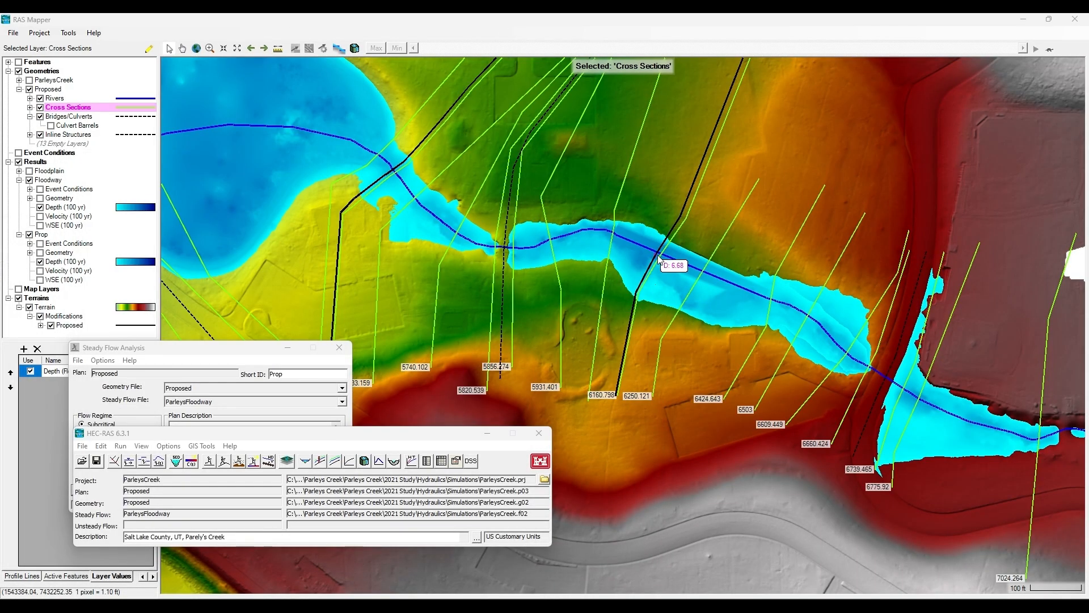
Step: Make the Prop plan's Depth (100 yr) layer active and examine it between sections 5820.539 and 6739.465
scroll(671, 271, "down", 1)
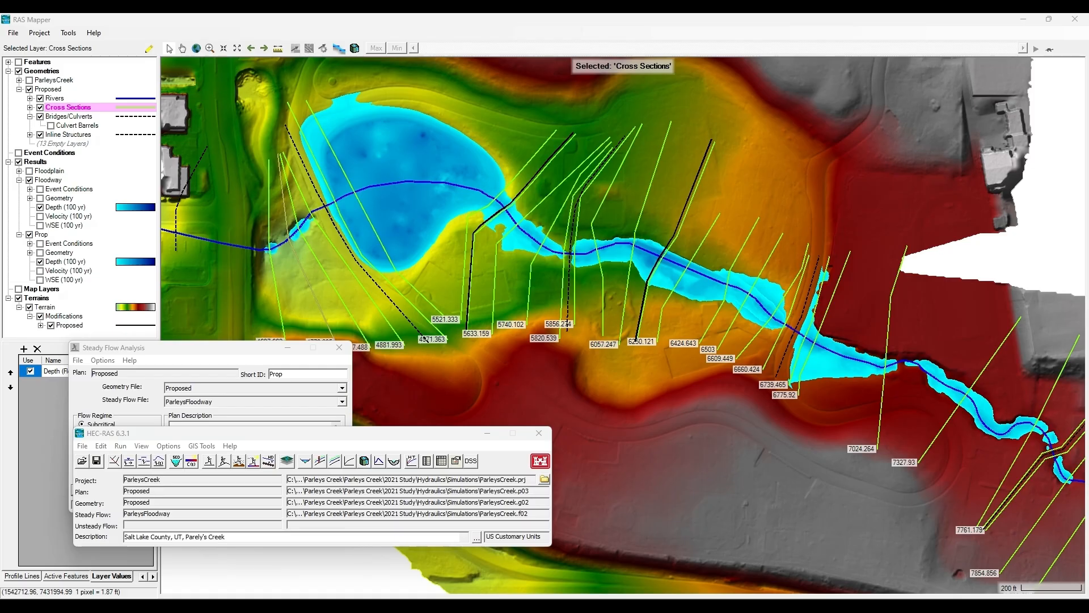
left_click(40, 392)
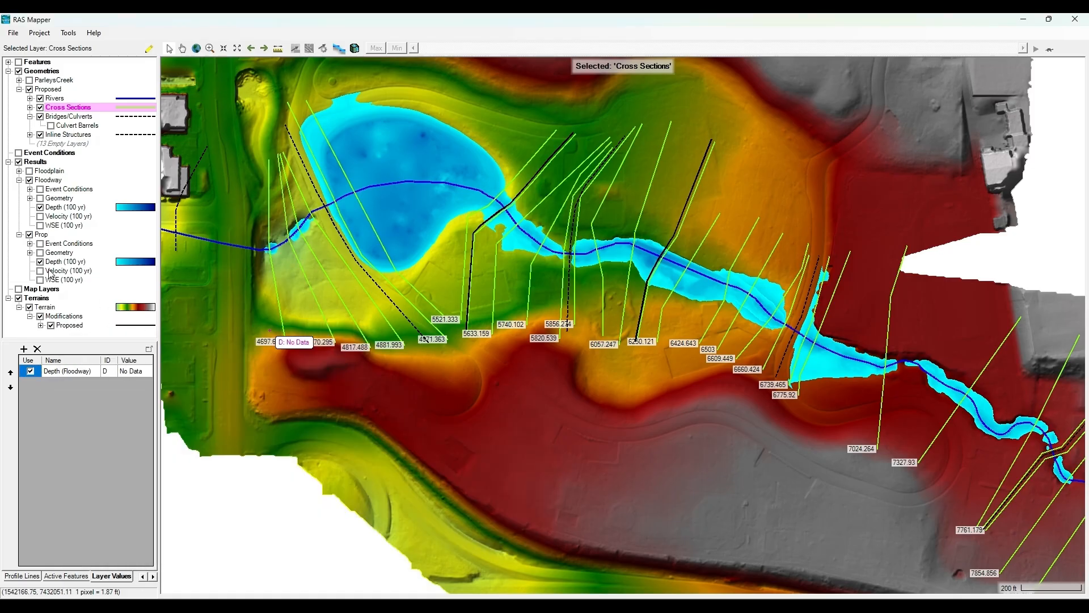
left_click(64, 261)
scroll(721, 304, "up", 2)
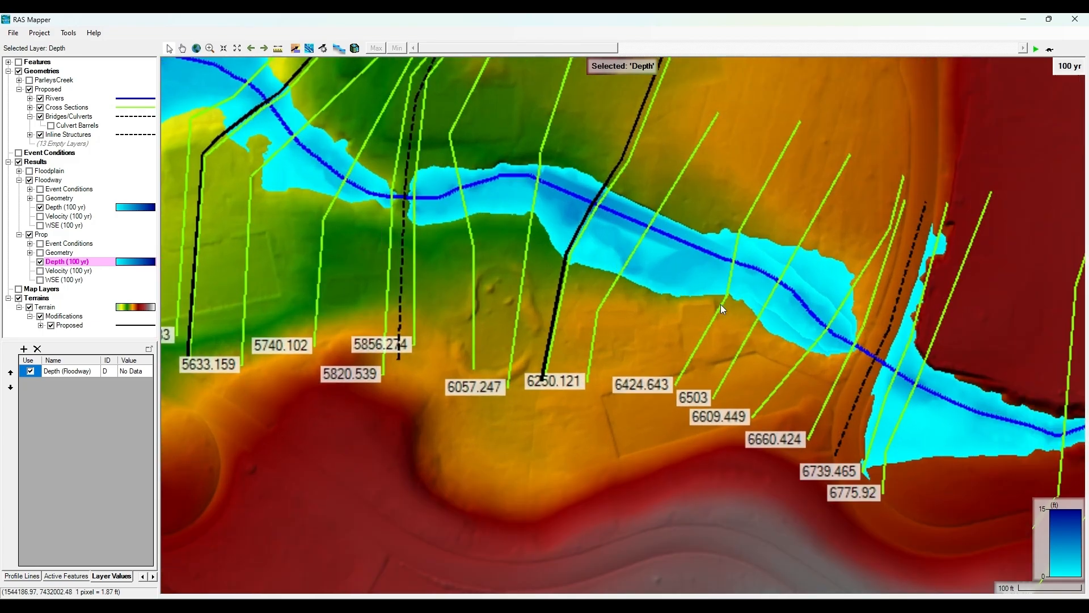
scroll(720, 304, "up", 1)
mouse_move(845, 303)
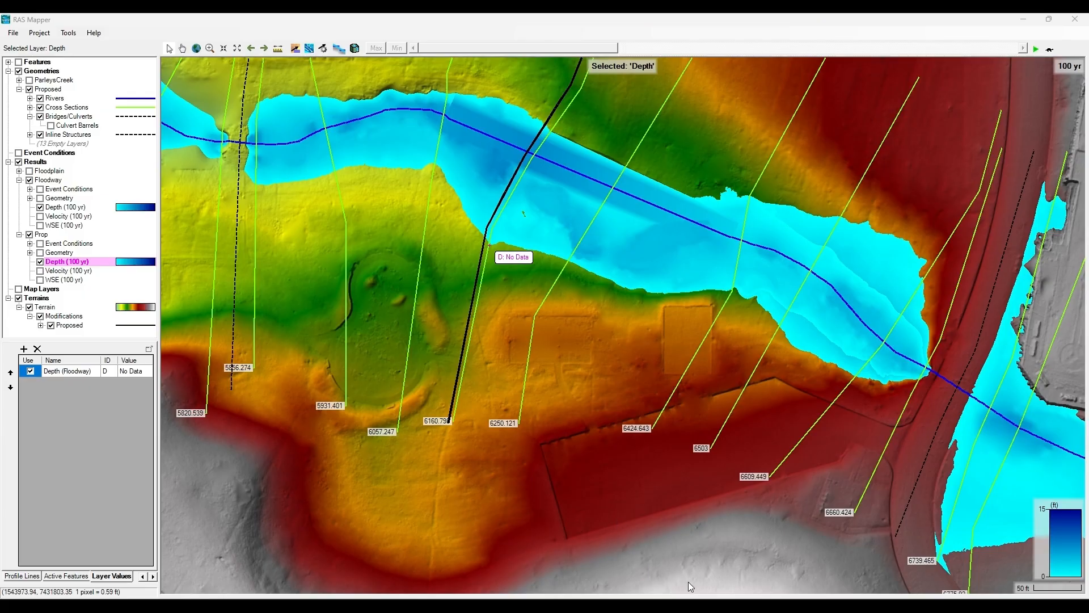
Step: Open the cross section results plot from the main HEC-RAS window and display the upstream bridge section 5838 BR U
mouse_move(735, 605)
mouse_move(754, 559)
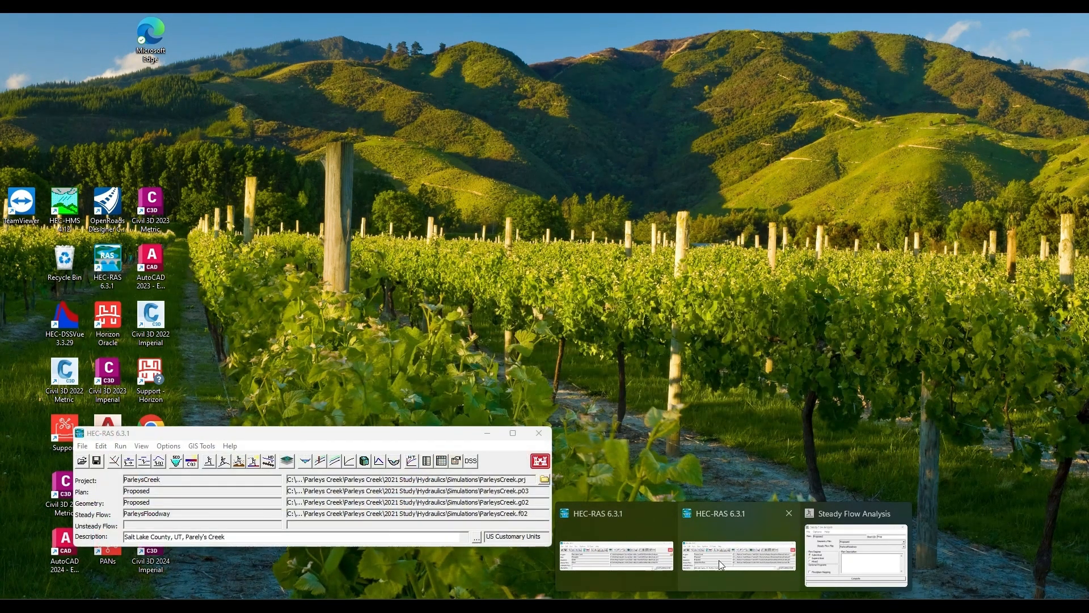
left_click(719, 560)
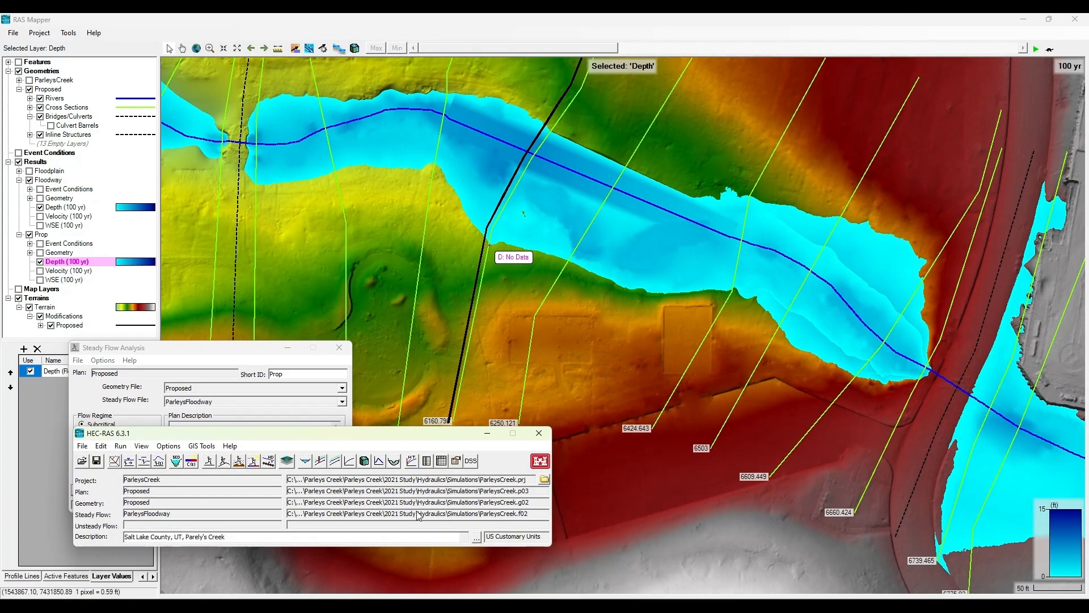
left_click(306, 462)
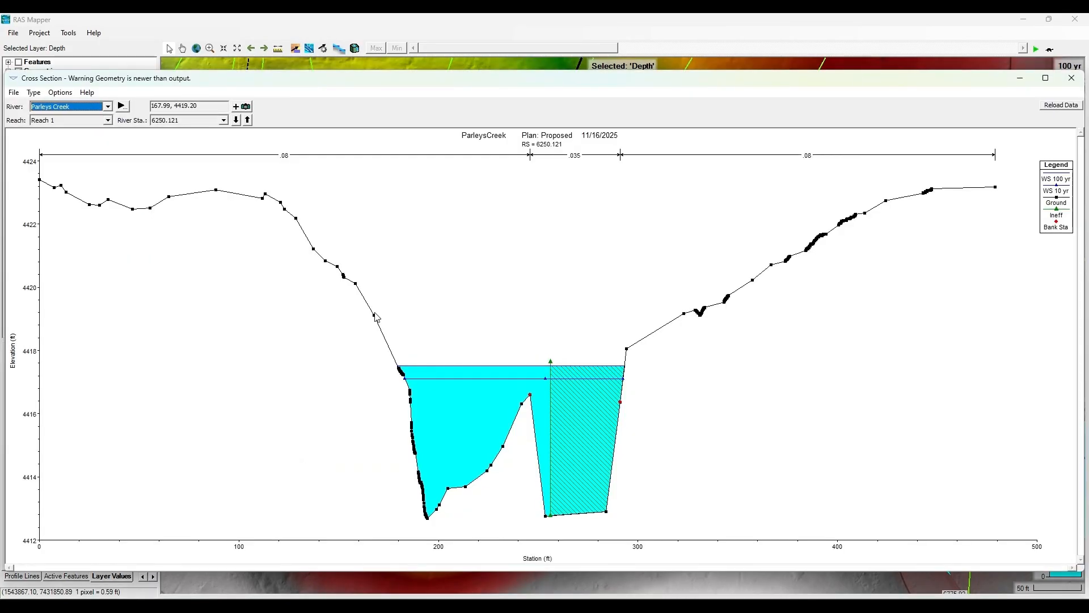
left_click(223, 120)
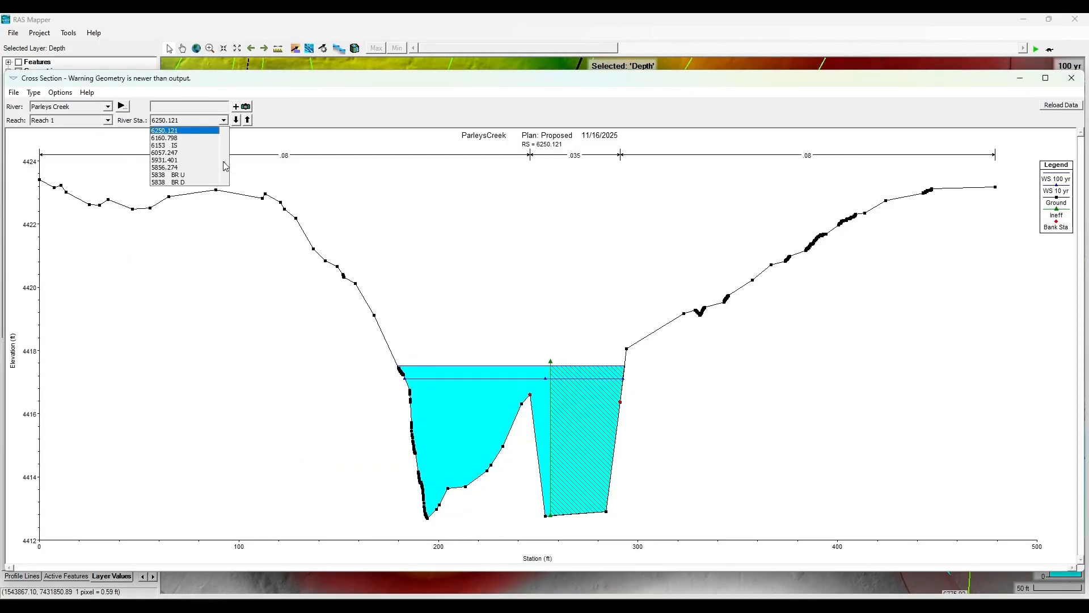
left_click(199, 175)
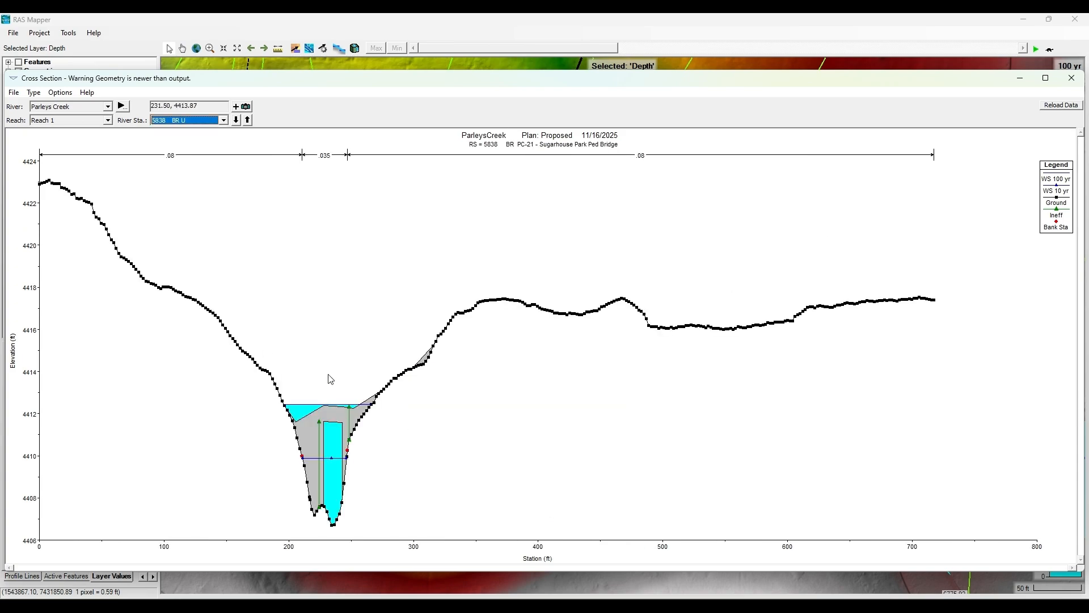
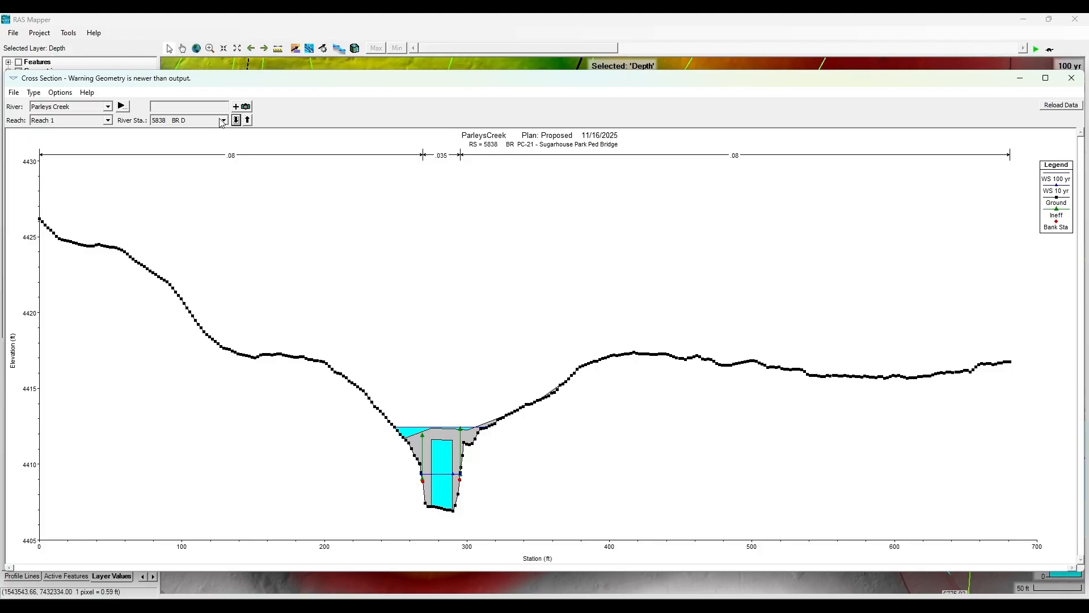
Step: View the downstream culvert section 4927 Culv D in the results plot, and close the plot
left_click(223, 120)
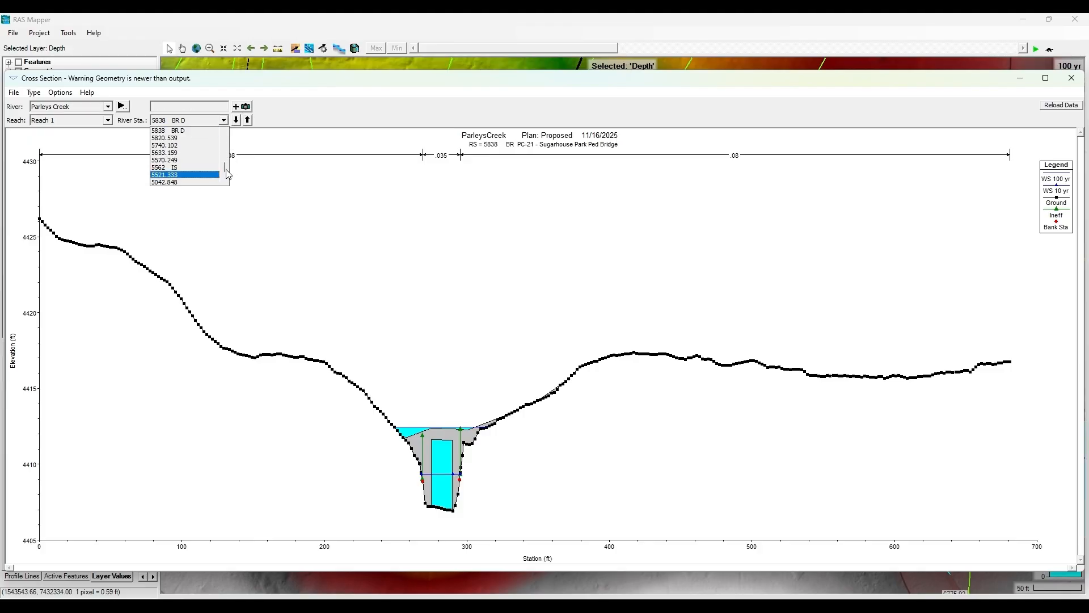
scroll(194, 163, "down", 5)
scroll(193, 165, "up", 4)
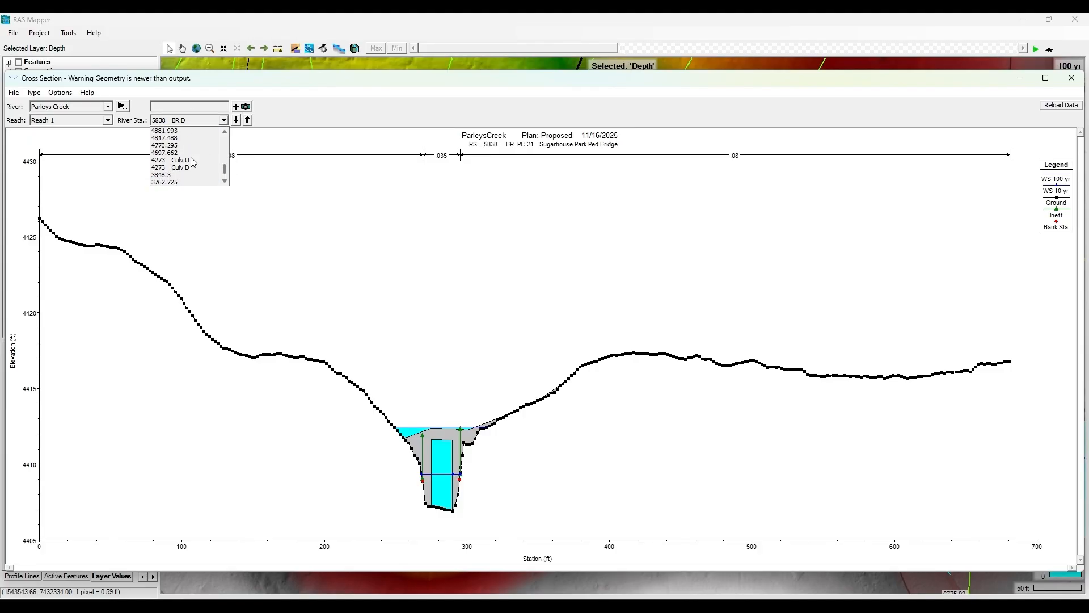
left_click(191, 166)
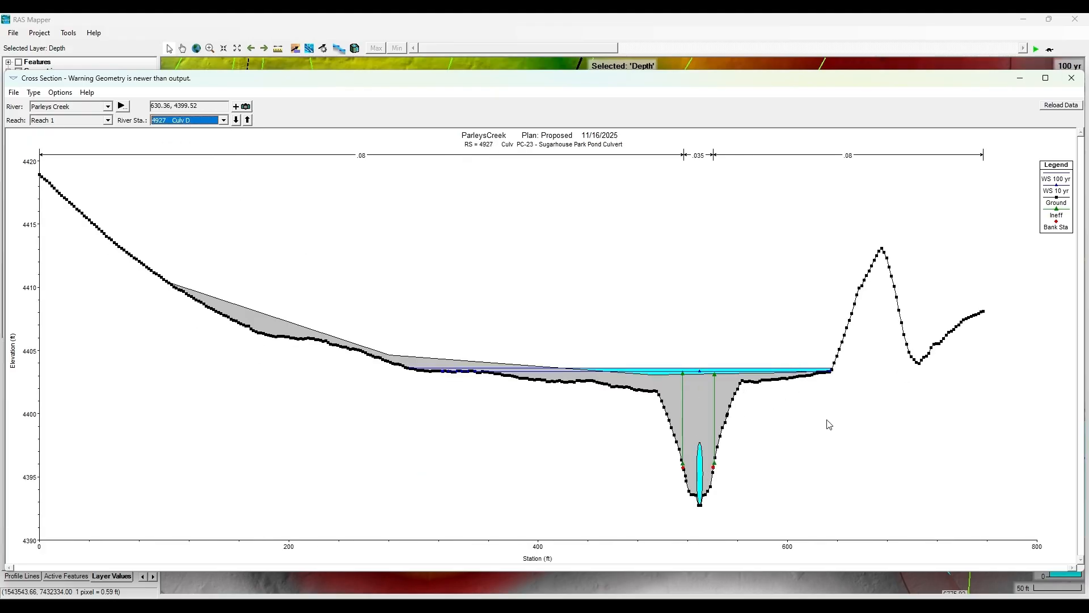
left_click(1070, 79)
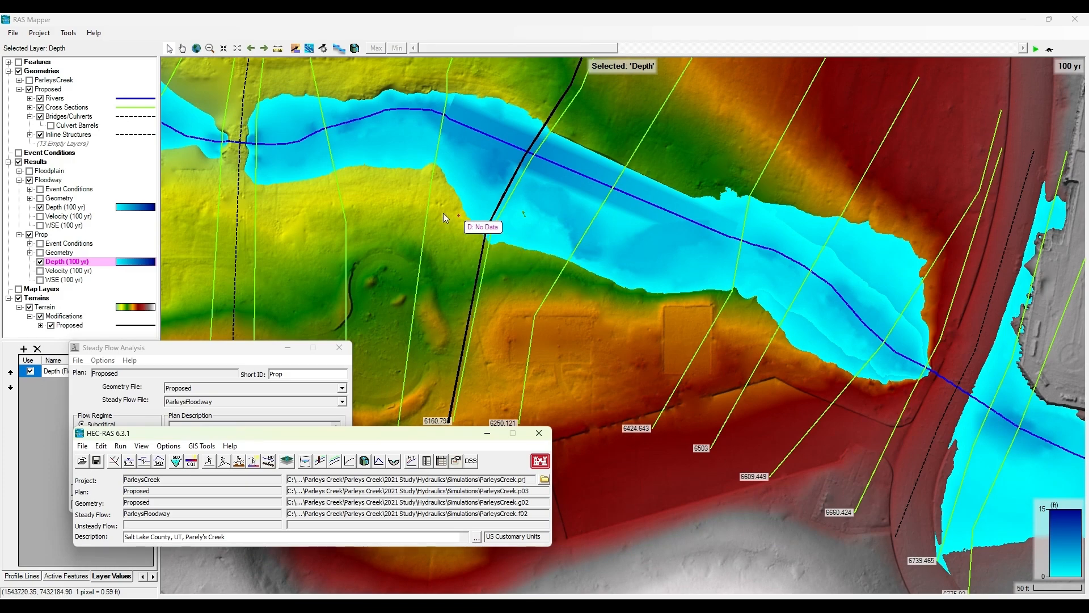
Step: Close the Steady Flow Analysis window and open the Profile Output Table for the Proposed plan
left_click_drag(409, 434, 729, 353)
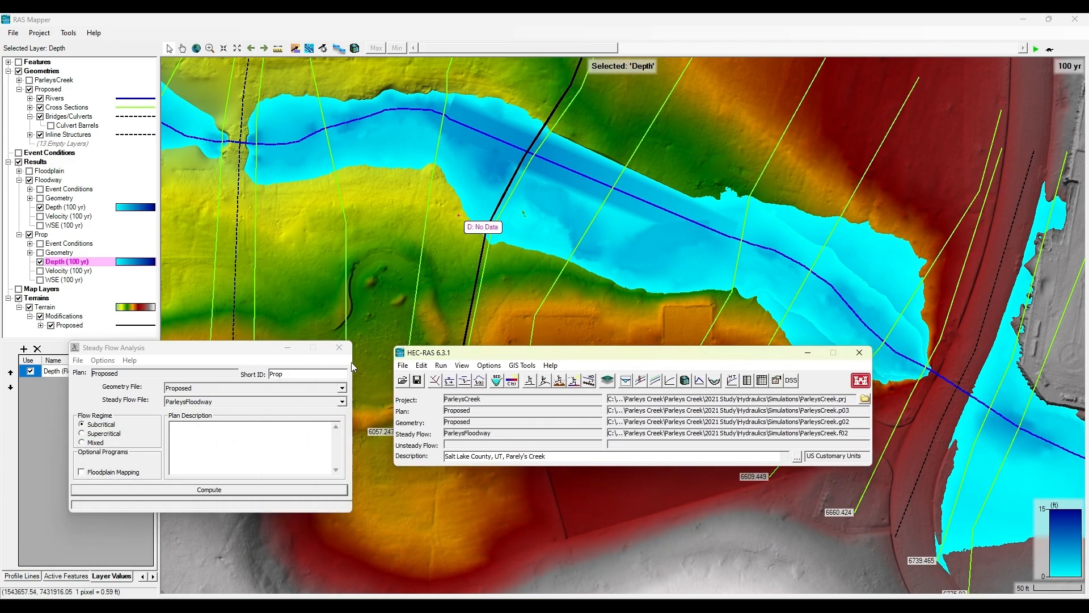
left_click(101, 361)
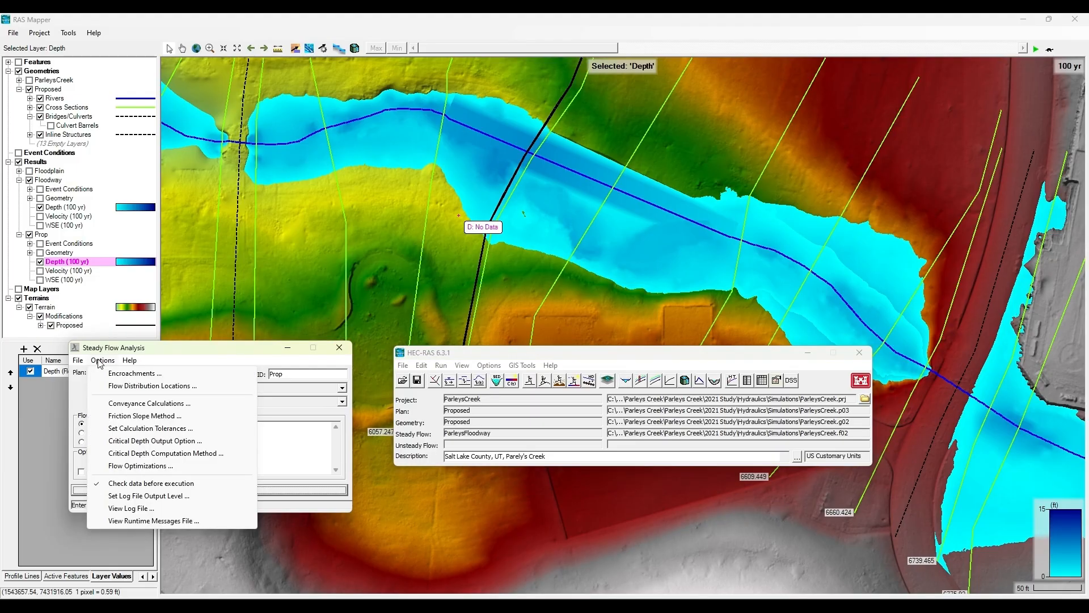
left_click(318, 355)
left_click(339, 347)
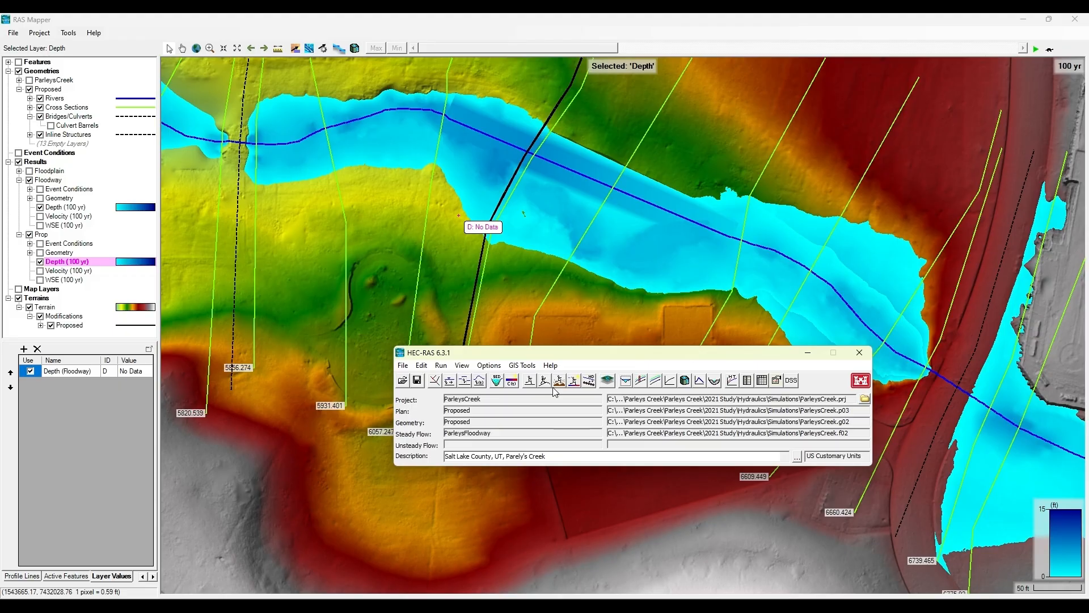
left_click(494, 366)
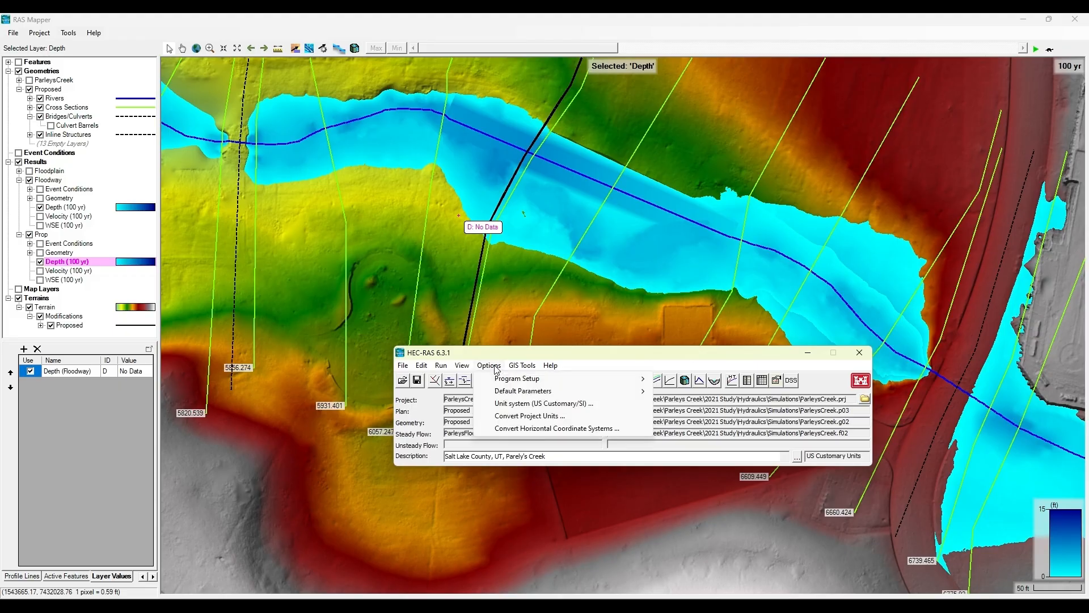
left_click(493, 368)
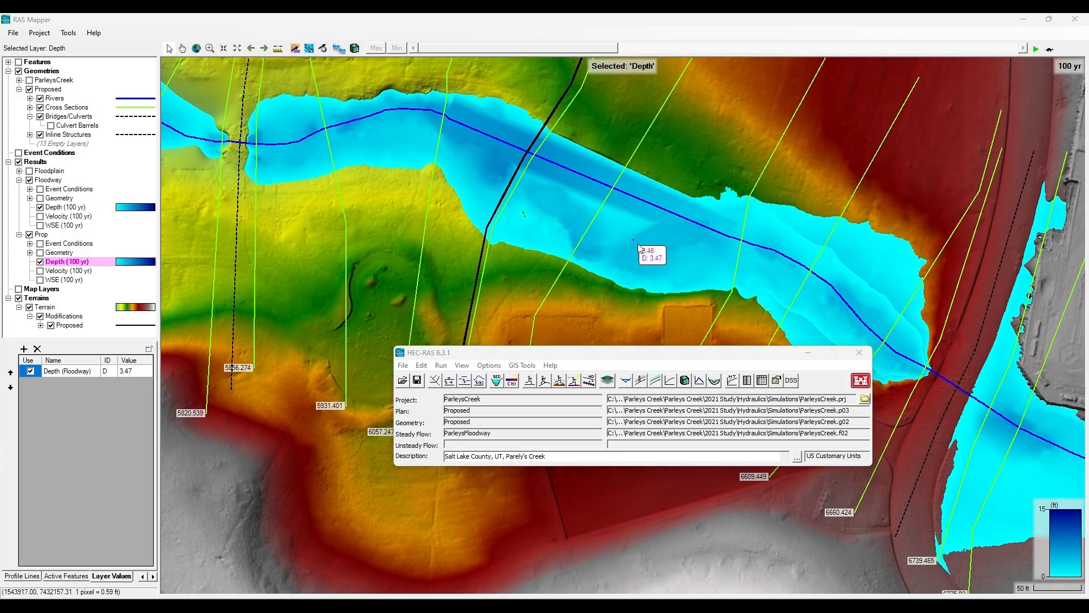
left_click(761, 380)
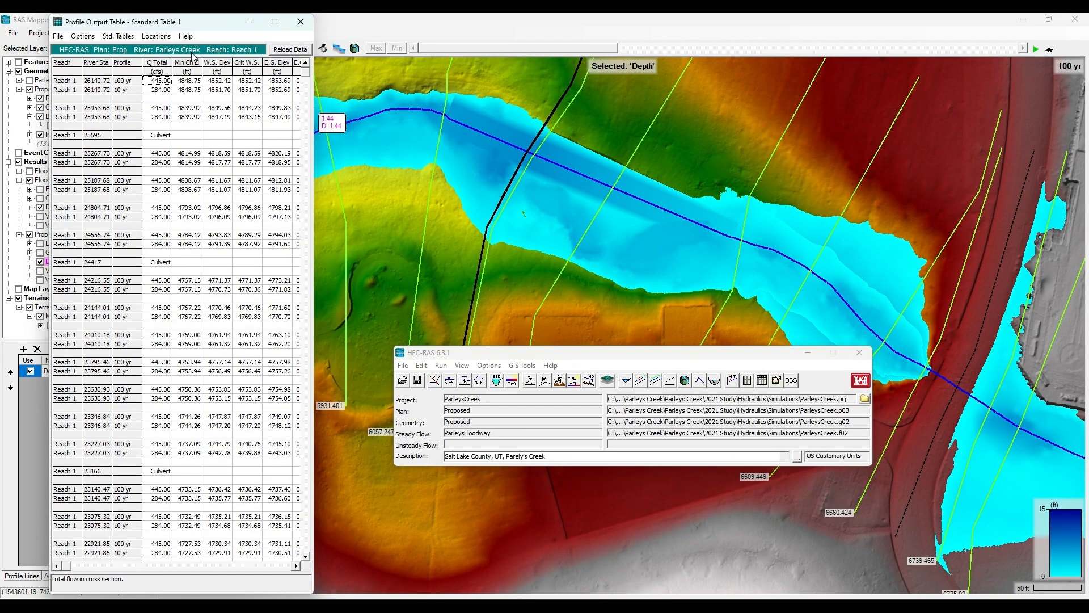
Step: Maximize the Profile Output Table and adjust the Profile column to a compact width that still fits the profile names
left_click(274, 21)
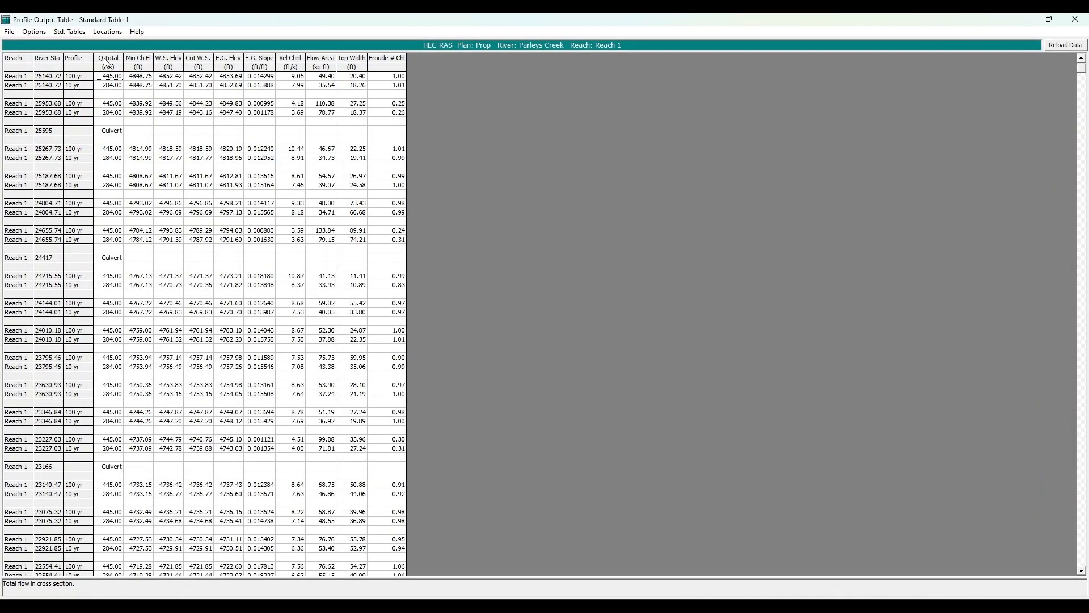
left_click(34, 32)
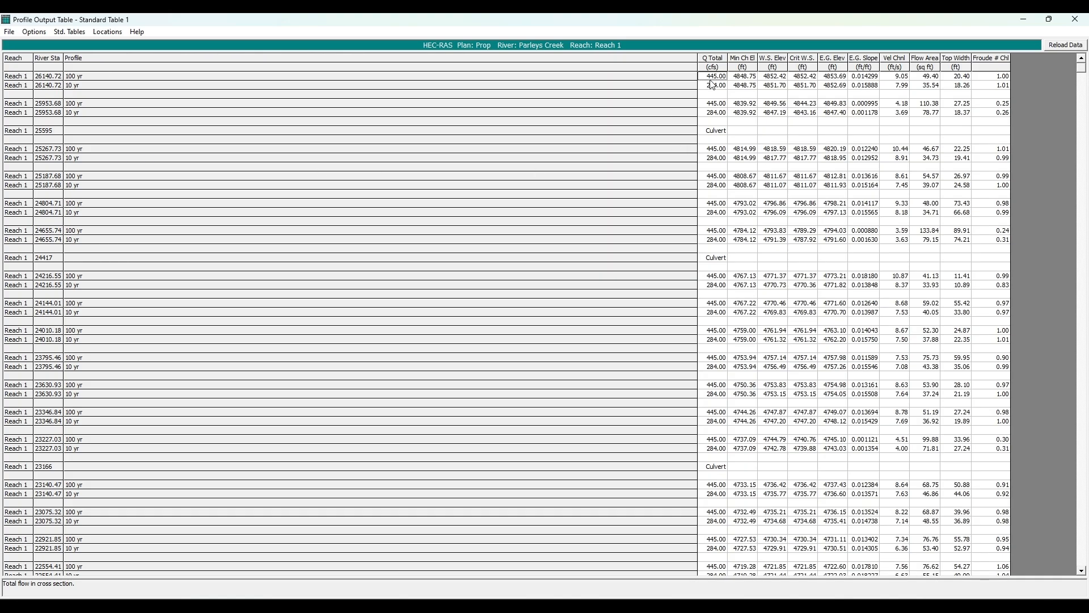
left_click(703, 72)
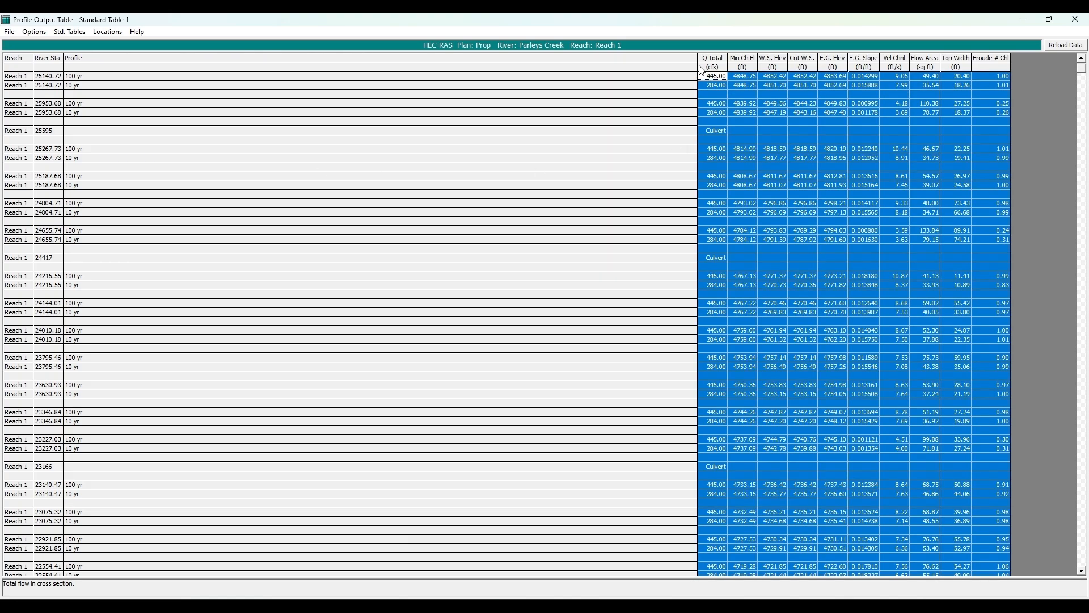
left_click(700, 66)
left_click_drag(700, 67, 121, 71)
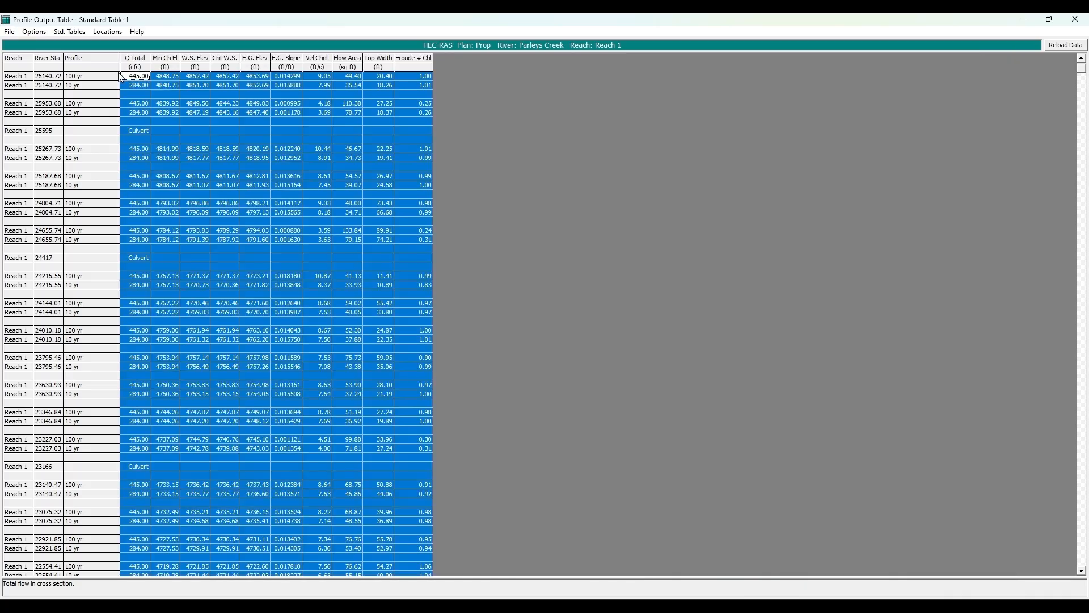
left_click(120, 75)
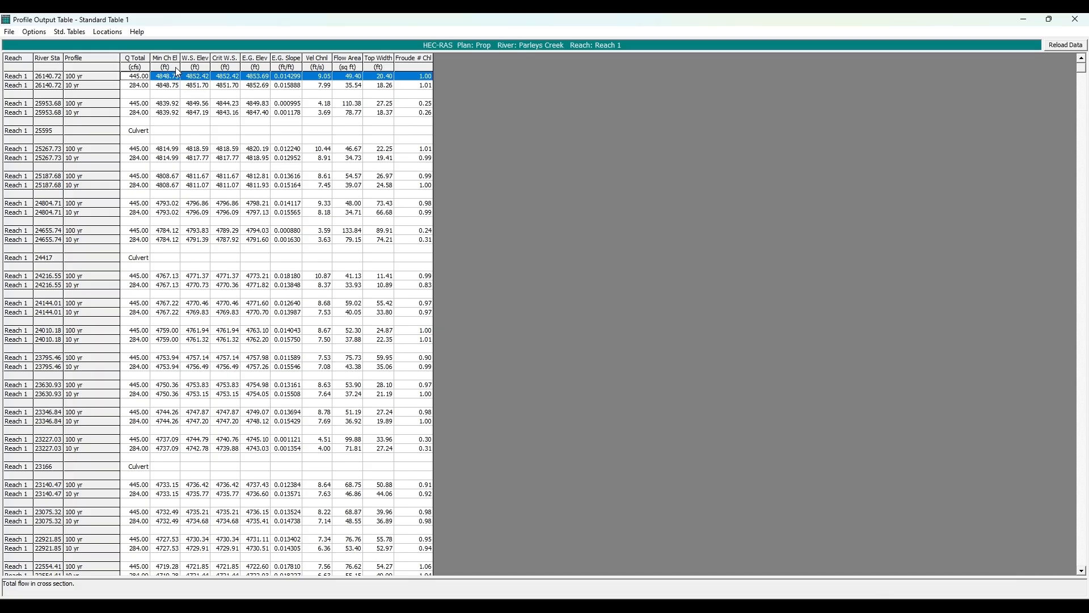
Step: Review the upstream rows of the Proposed plan's results, then restore the table window and close it
left_click(136, 75)
left_click_drag(135, 71, 172, 248)
left_click(622, 243)
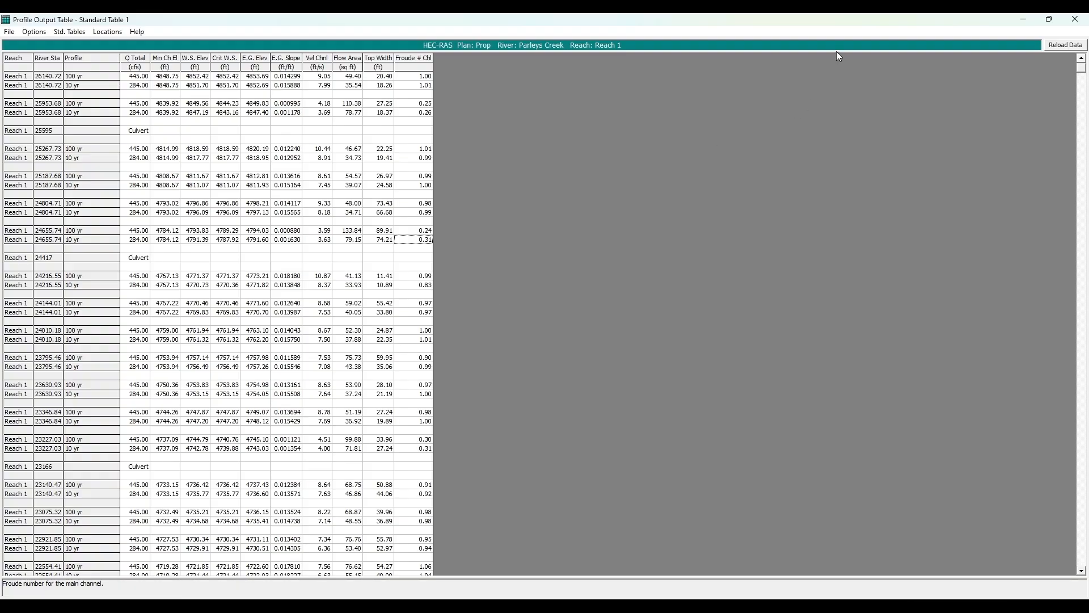
left_click_drag(910, 26, 664, 216)
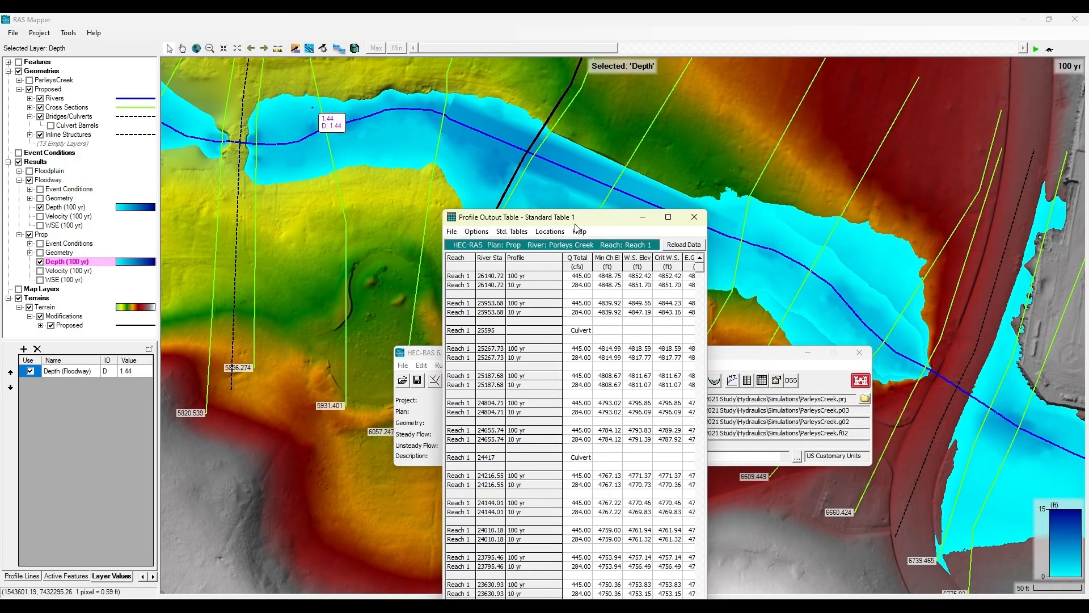
left_click(701, 220)
Step: Set the main HEC-RAS window aside and examine the Prop plan's 100 yr depth between sections 5570.249 and 6775.92
scroll(809, 229, "down", 1)
left_click_drag(773, 356, 409, 479)
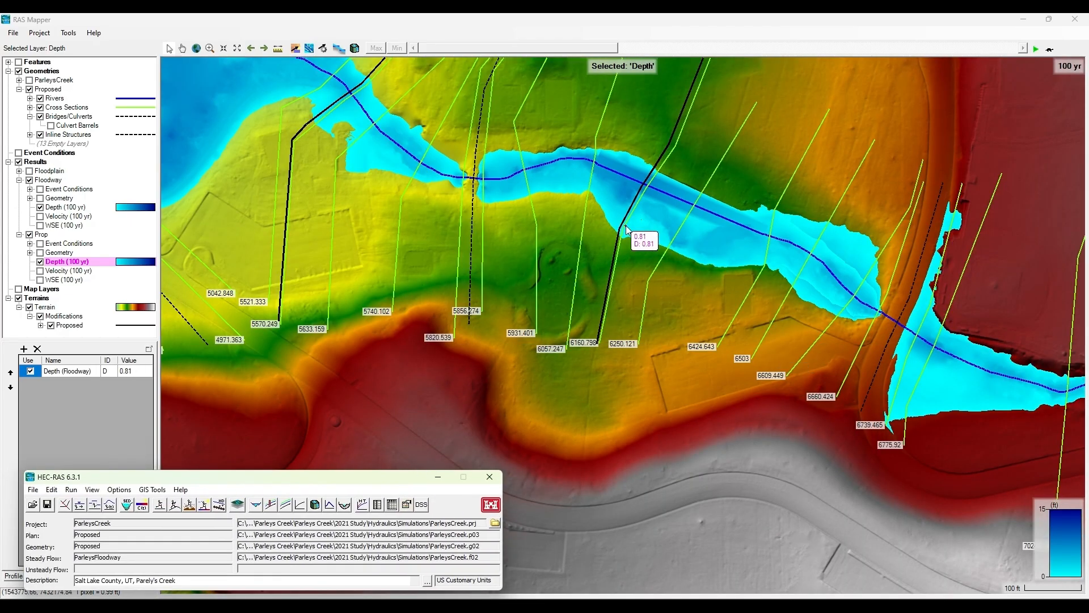
left_click_drag(689, 239, 657, 318)
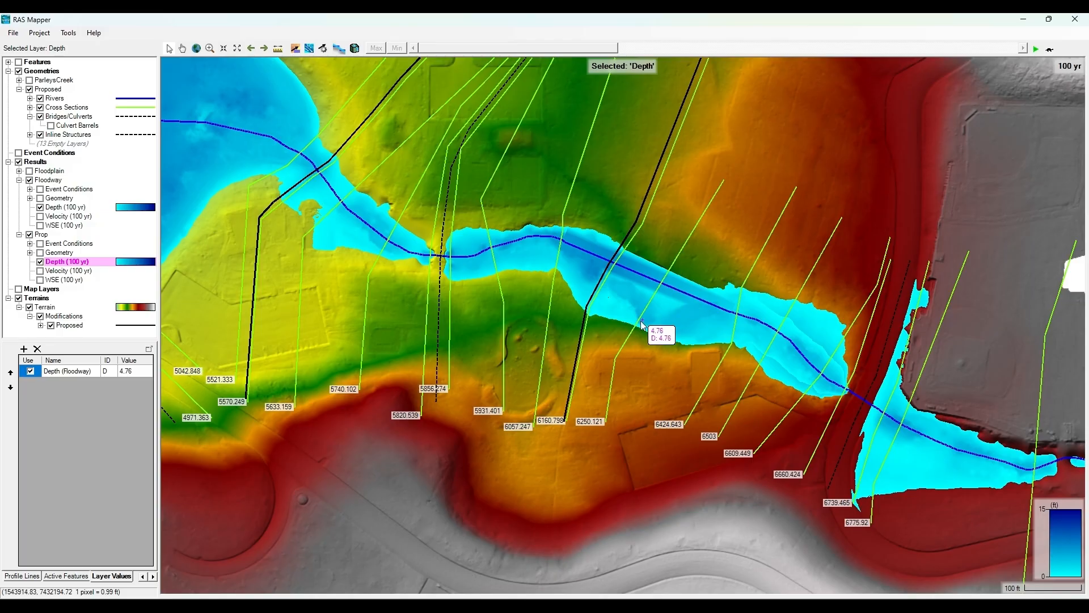
scroll(672, 287, "up", 1)
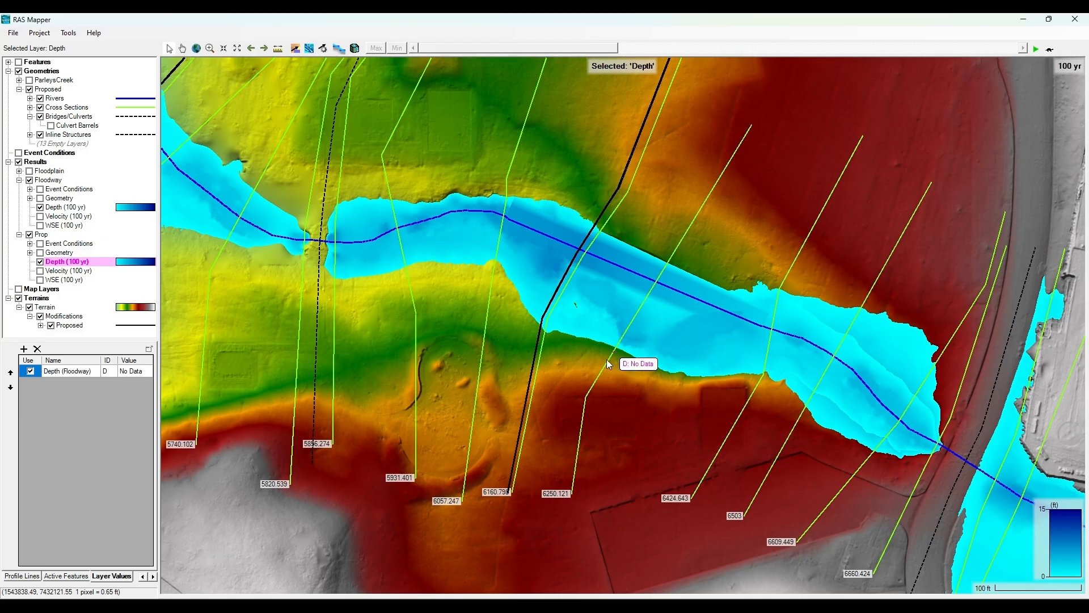
scroll(704, 308, "down", 1)
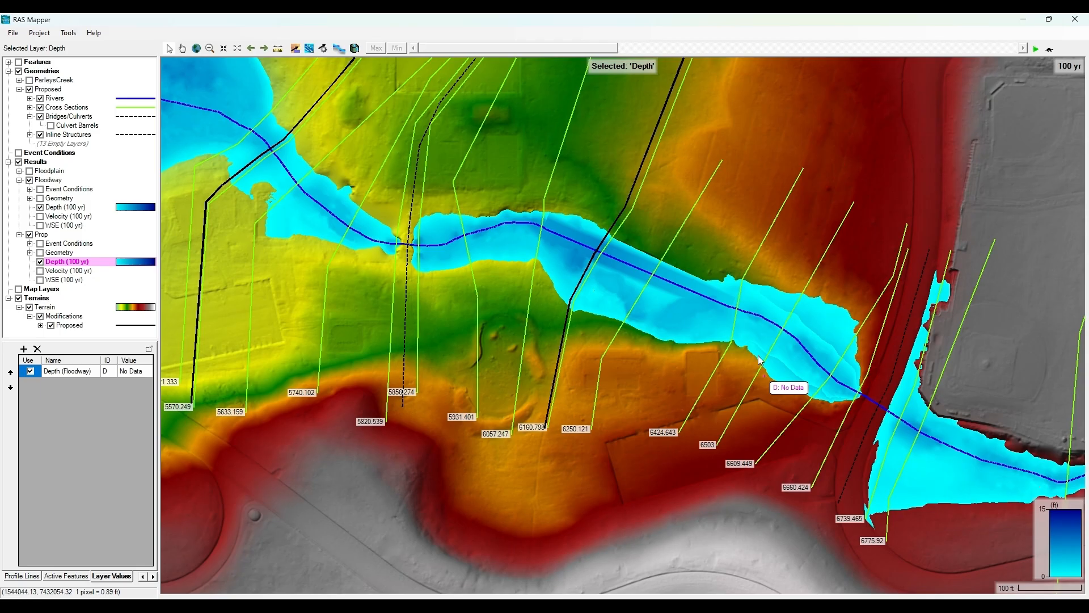
scroll(754, 366, "up", 1)
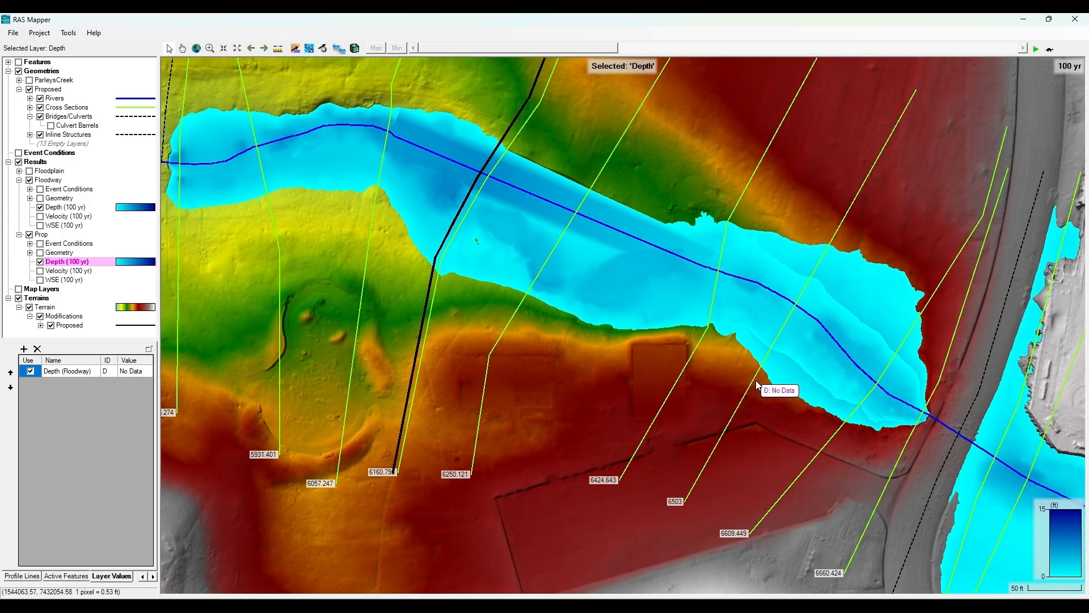
left_click_drag(771, 394, 673, 393)
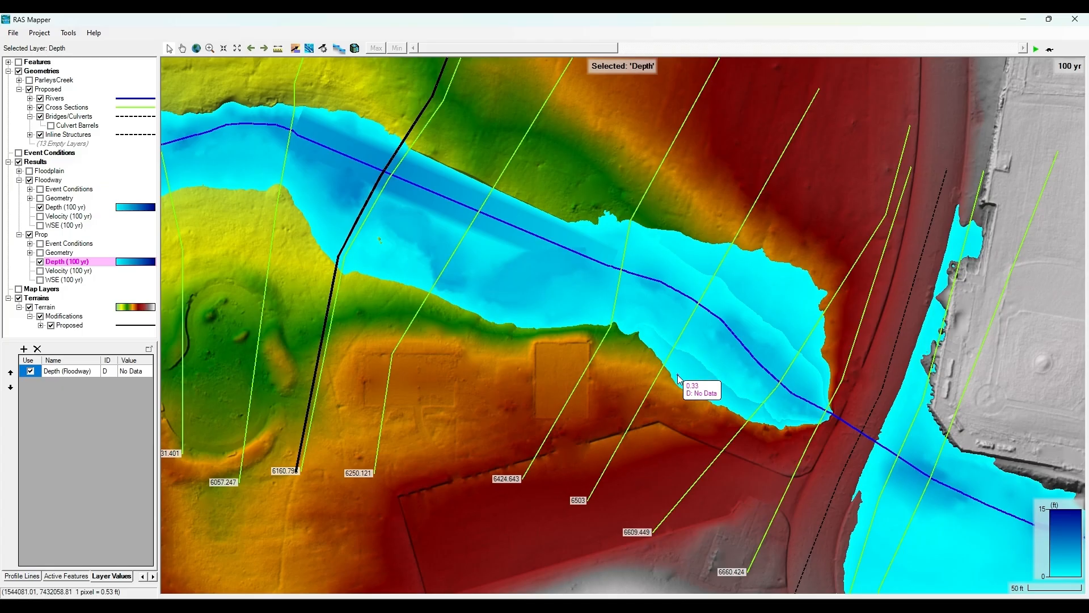
Step: Examine the 100 yr depth extent over the whole terrain, from the pond to the upstream reach
scroll(677, 377, "down", 4)
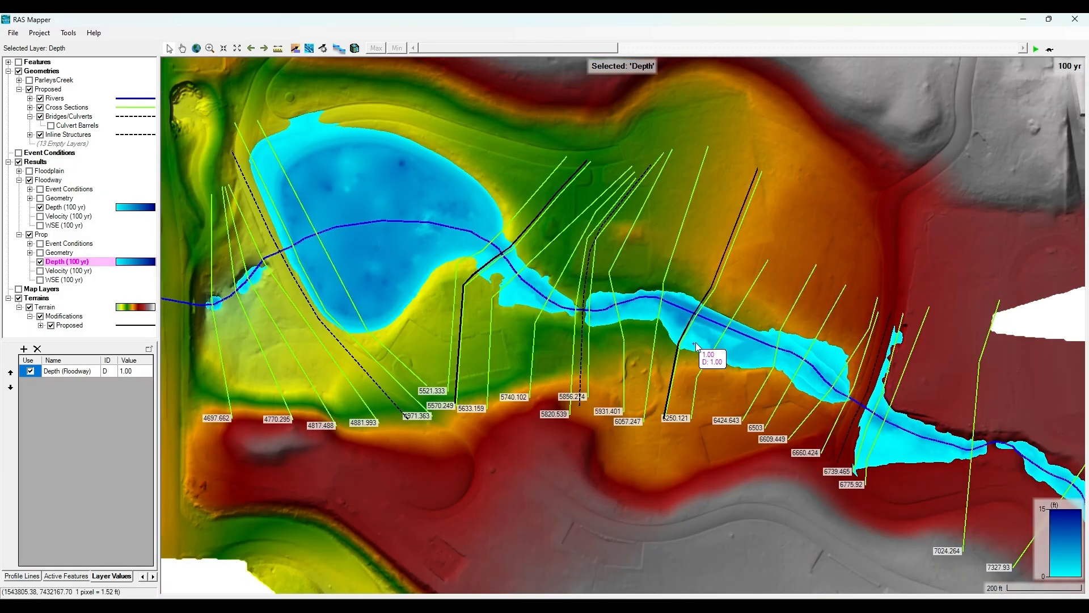
scroll(587, 366, "down", 1)
scroll(526, 442, "down", 3)
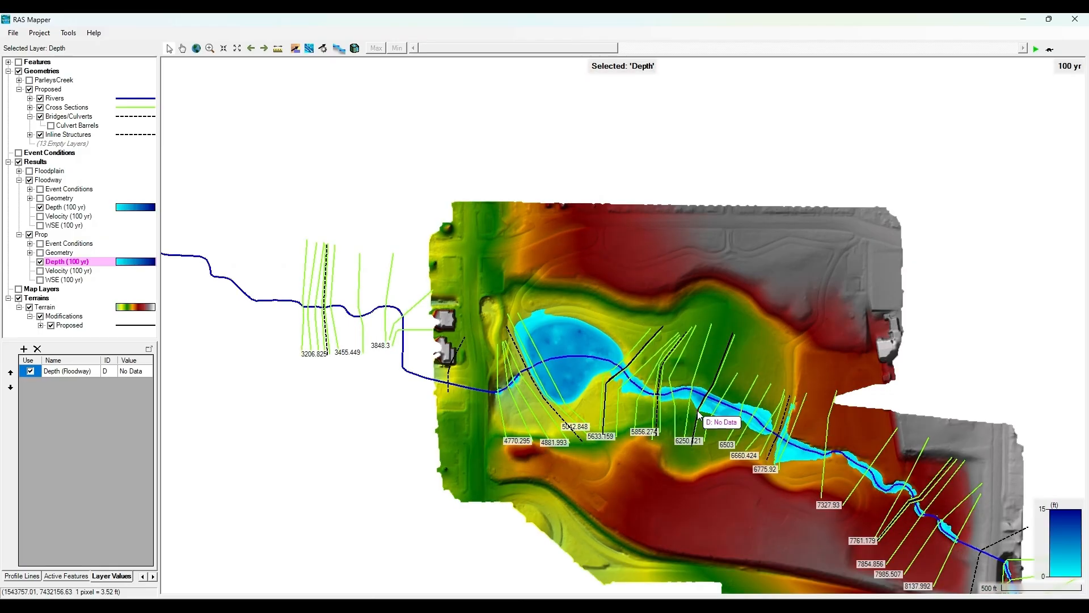
scroll(769, 477, "up", 3)
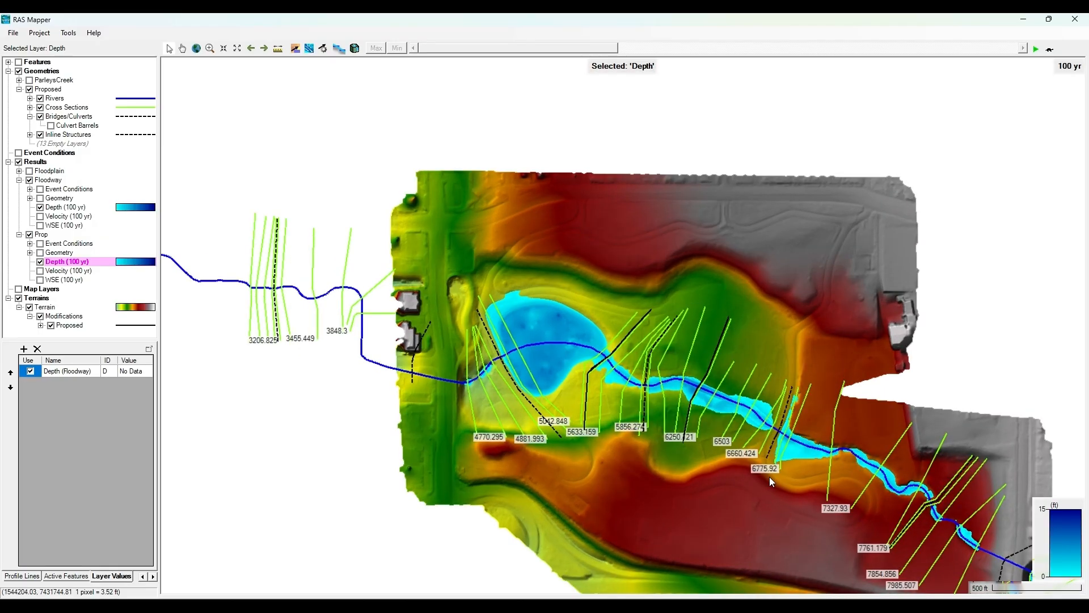